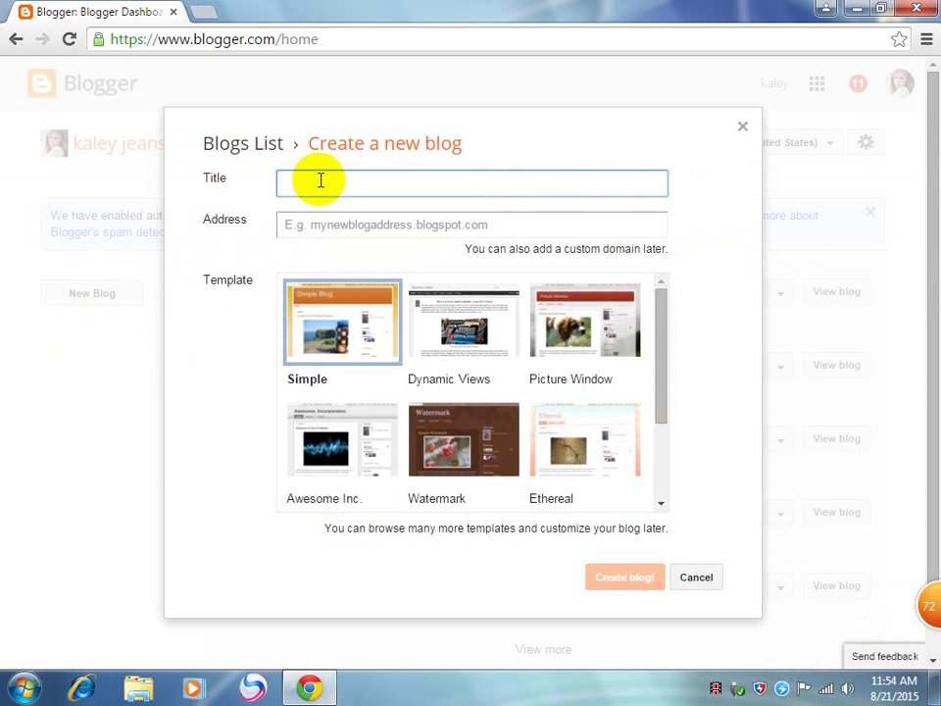
Step: Enter 'Male Problem' as the new blog's title
type("Male Froblem")
Step: Set the blog address to mprob365.blogspot.com
left_click(308, 229)
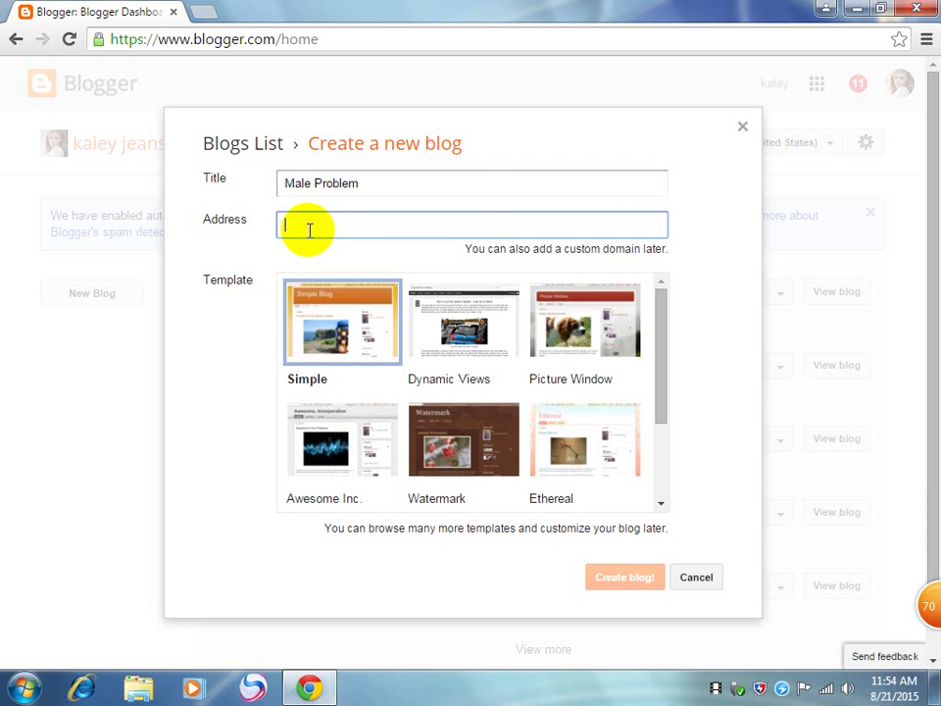
type("my")
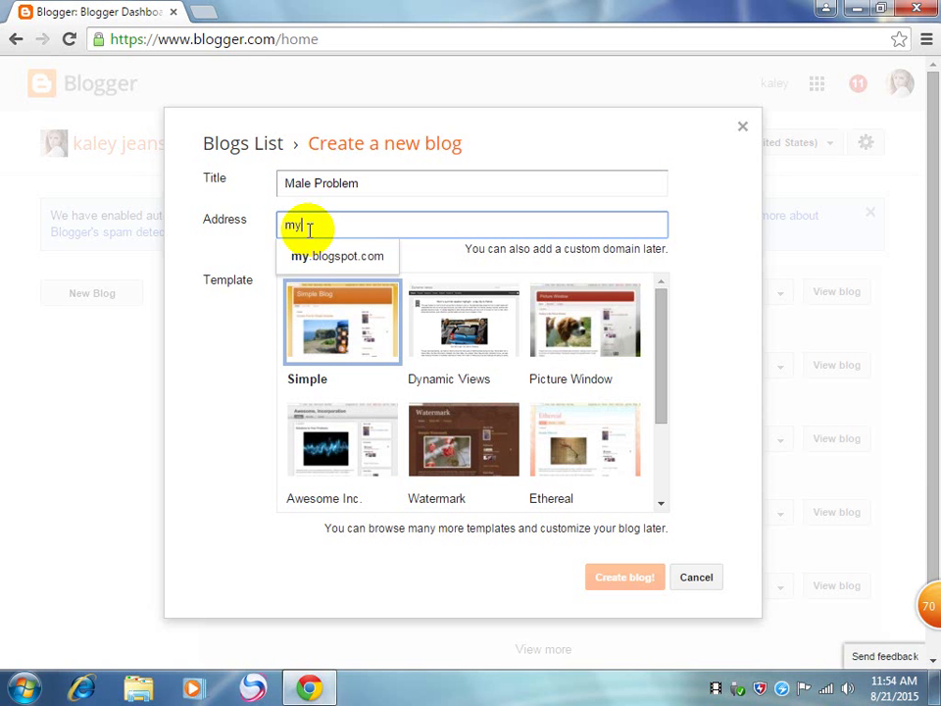
key("BackSpace")
key("BackSpace")
key("BackSpace")
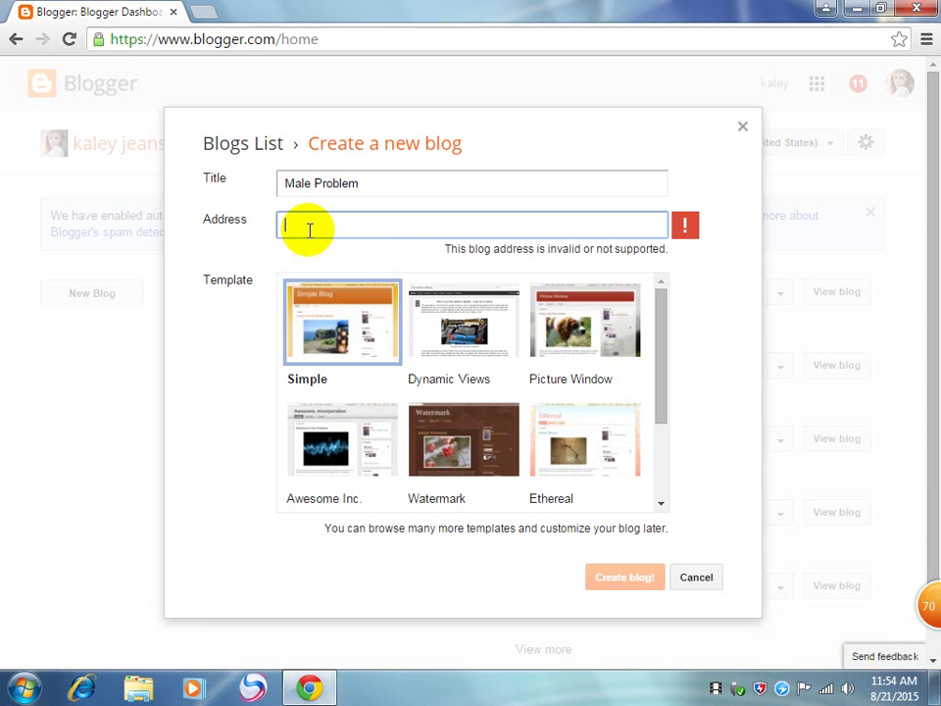
type("m")
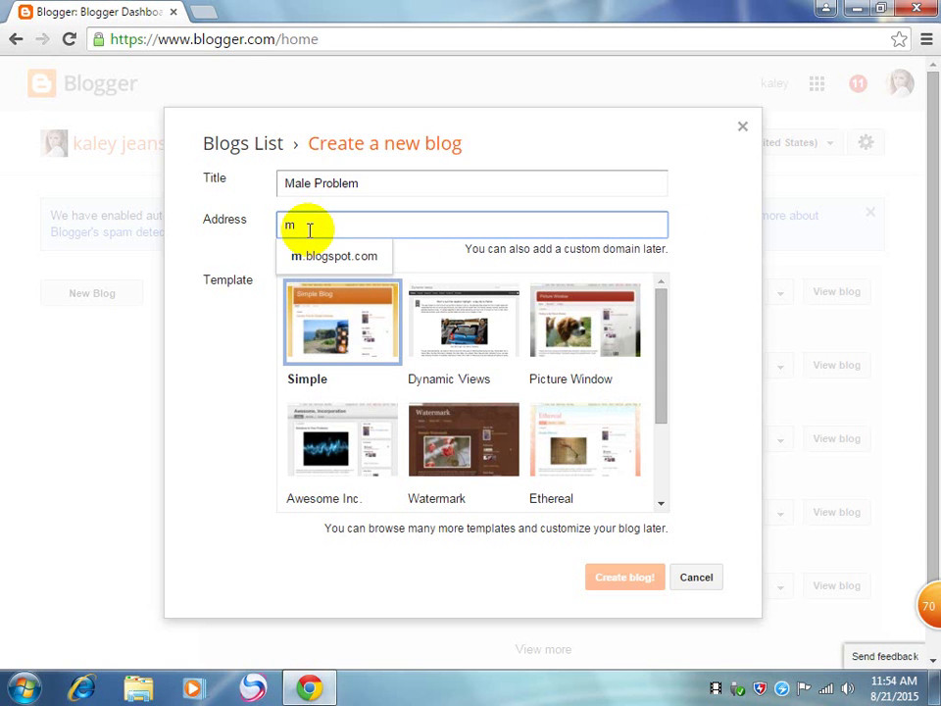
type("prob")
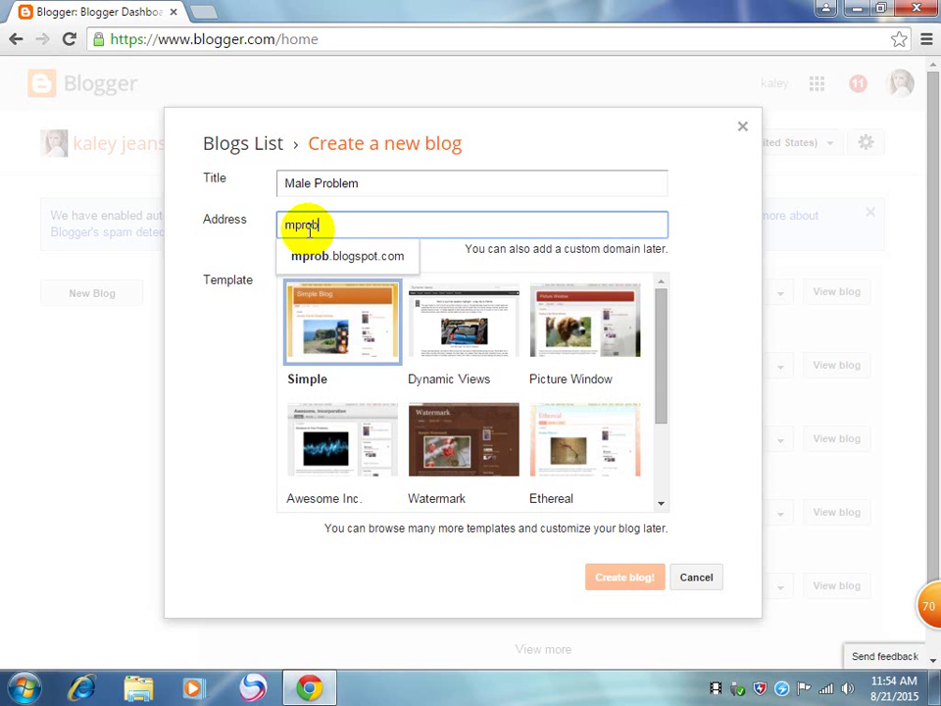
left_click(309, 253)
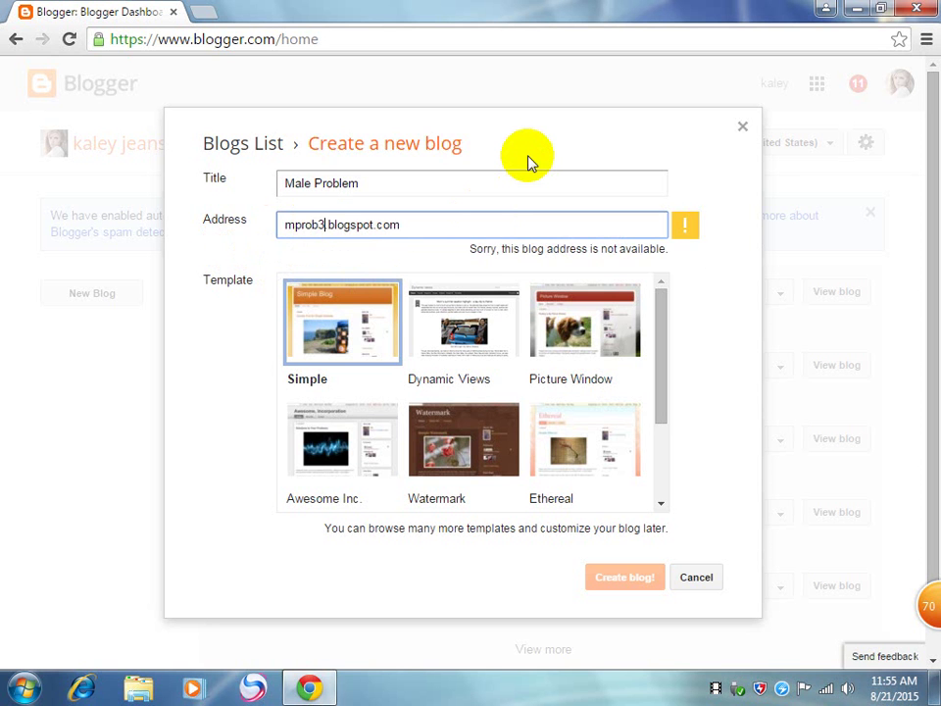
type("365")
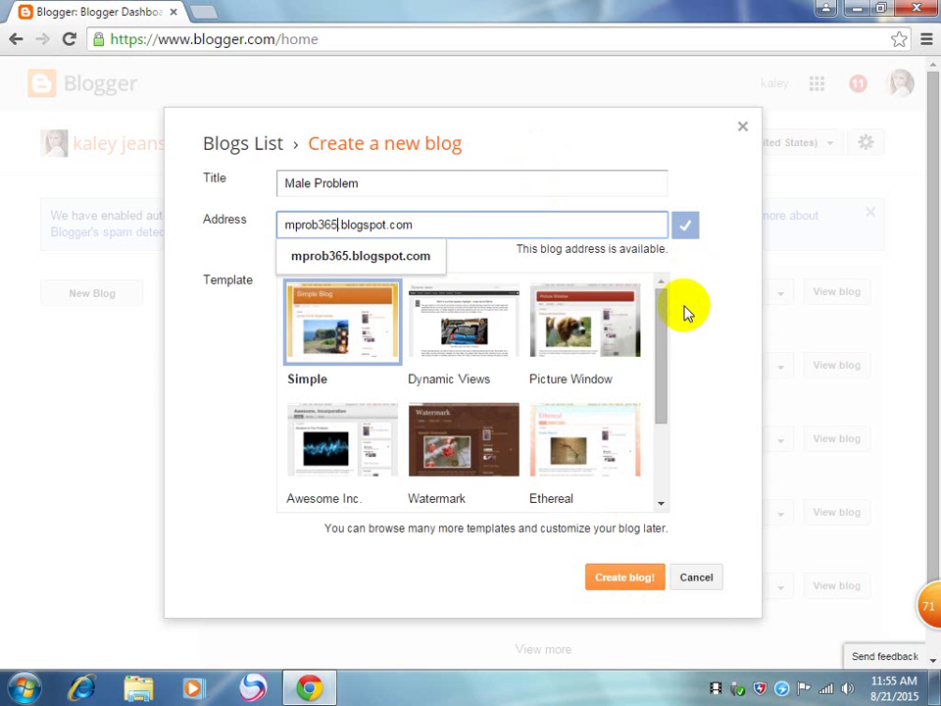
left_click(661, 345)
left_click_drag(661, 345, 678, 266)
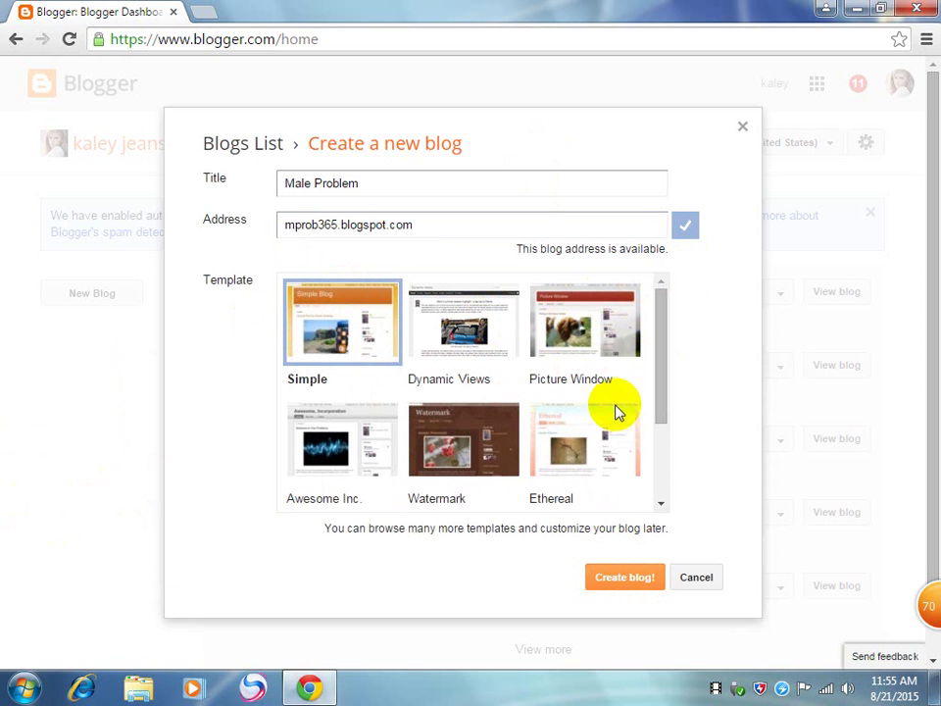
Step: Choose the Picture Window template and create the blog
left_click(668, 399)
scroll(661, 426, "down", 1)
scroll(662, 426, "up", 1)
left_click(568, 333)
left_click(621, 580)
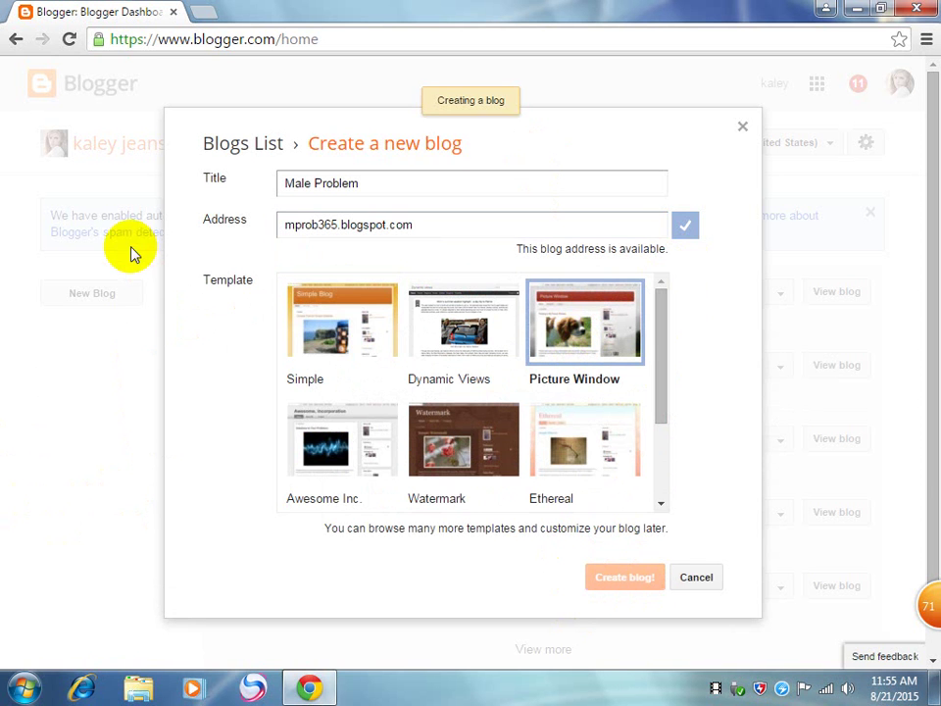
Step: Open markethealth.com in a new browser tab
left_click(200, 16)
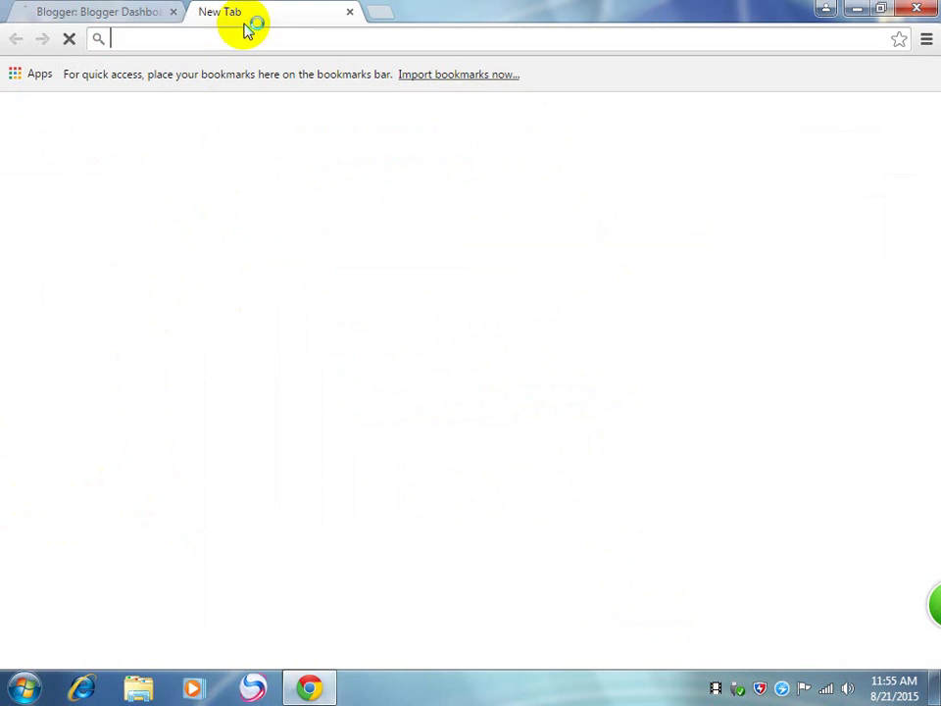
type("msa")
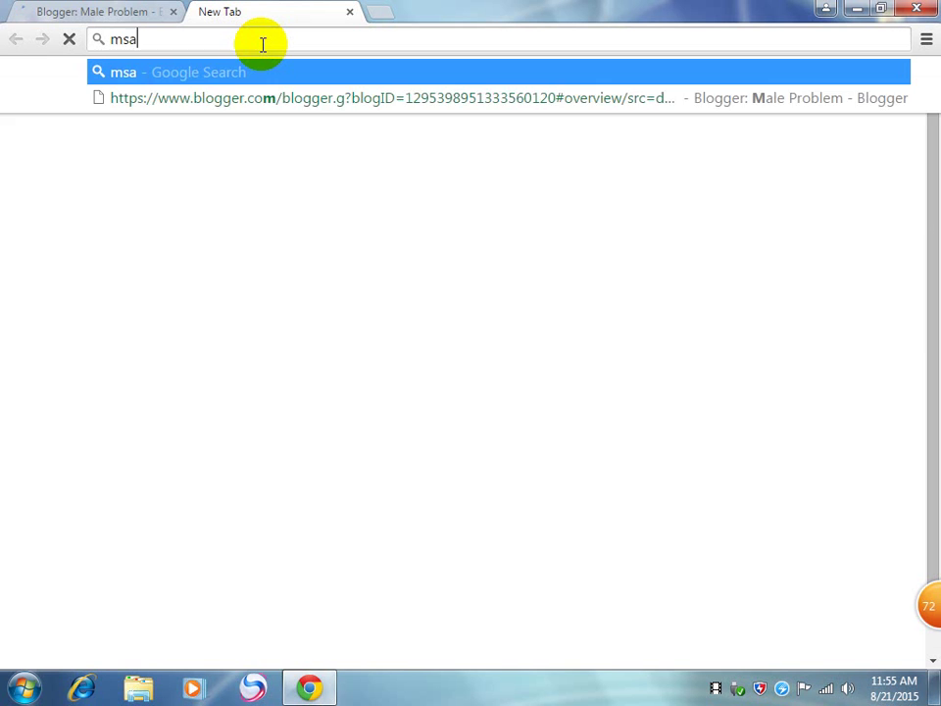
key("BackSpace")
key("BackSpace")
type("arket")
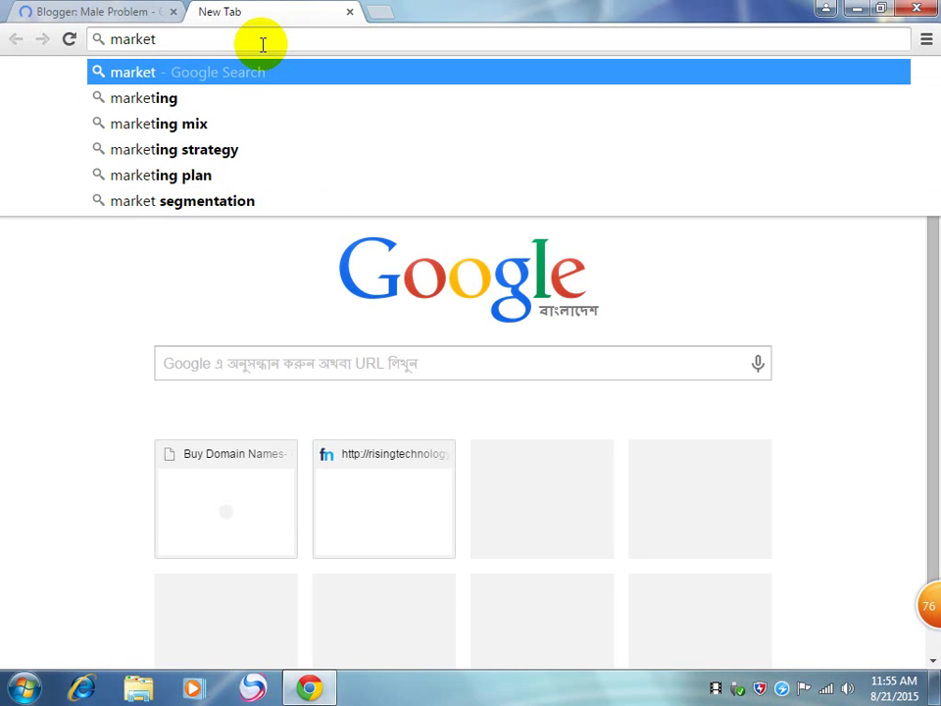
type("health")
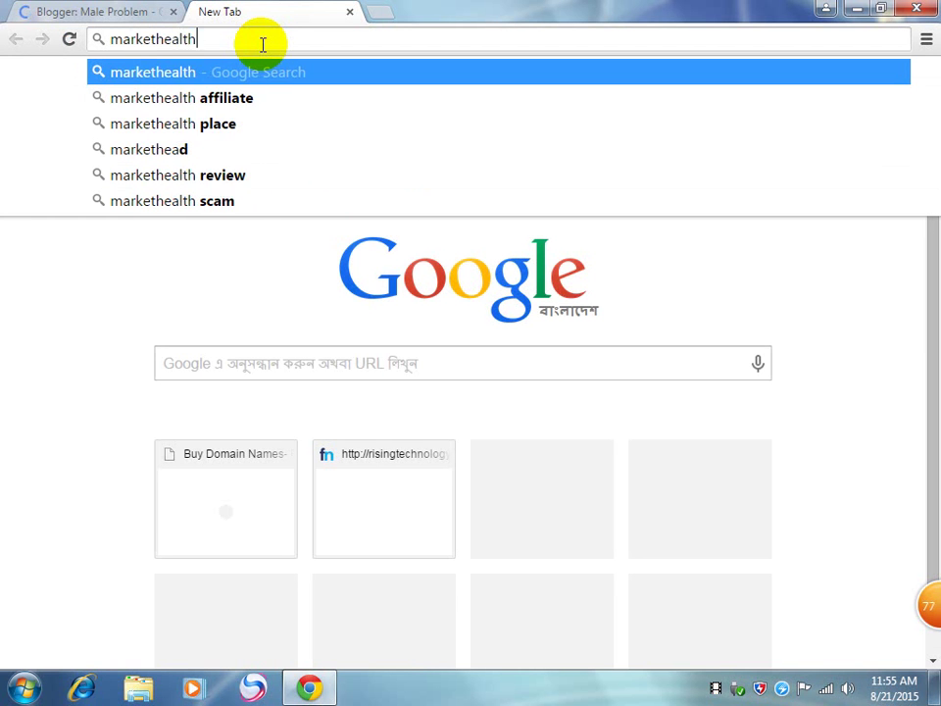
key("ctrl+Return")
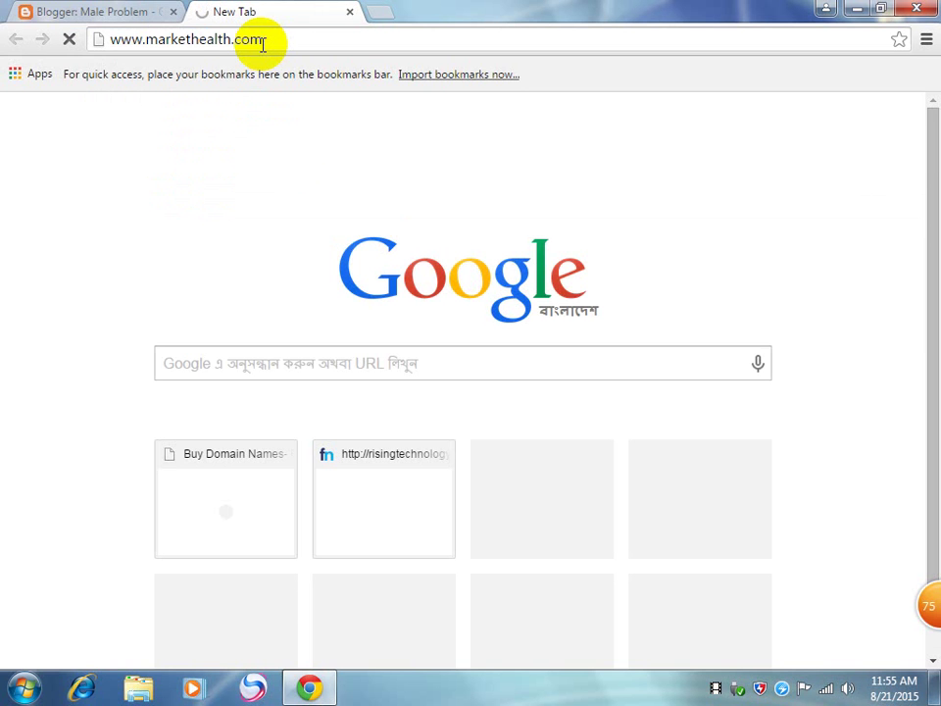
Step: Bring up the MarketHealth login form
left_click(86, 14)
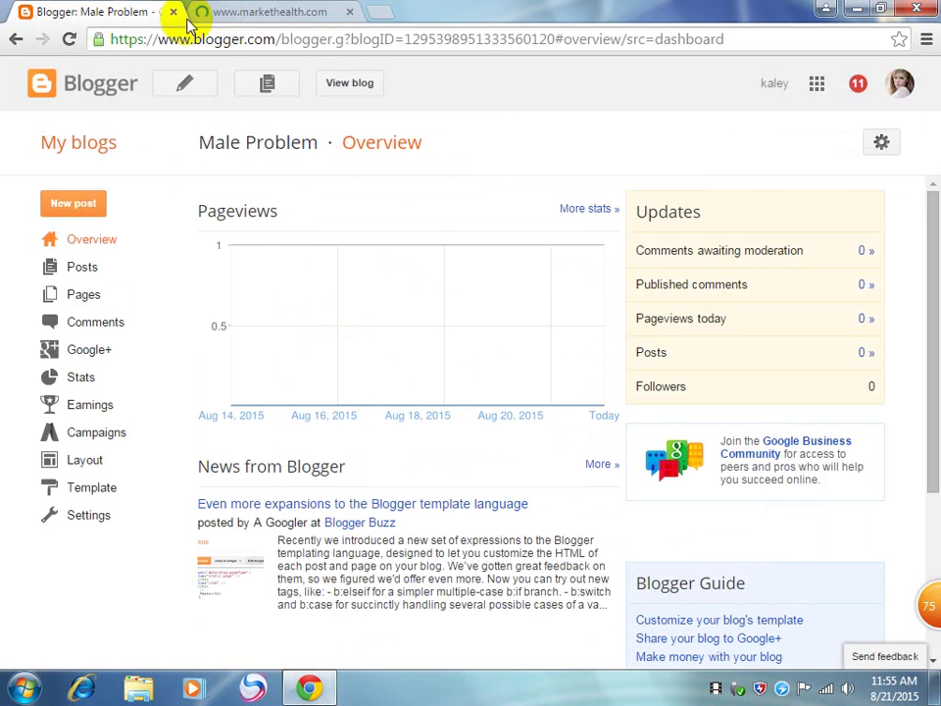
left_click(247, 14)
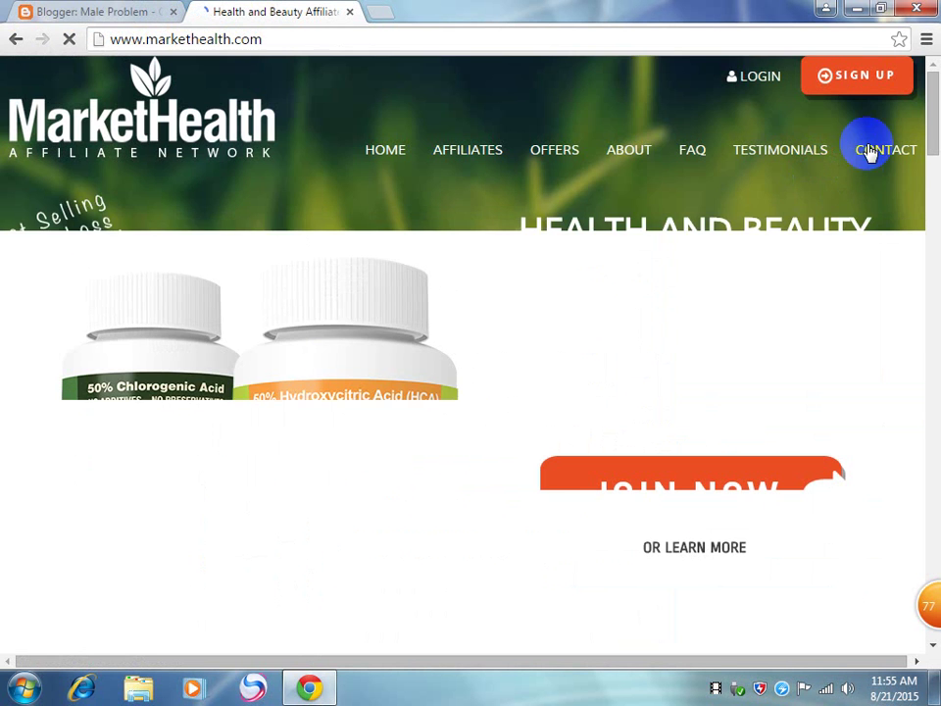
left_click(756, 78)
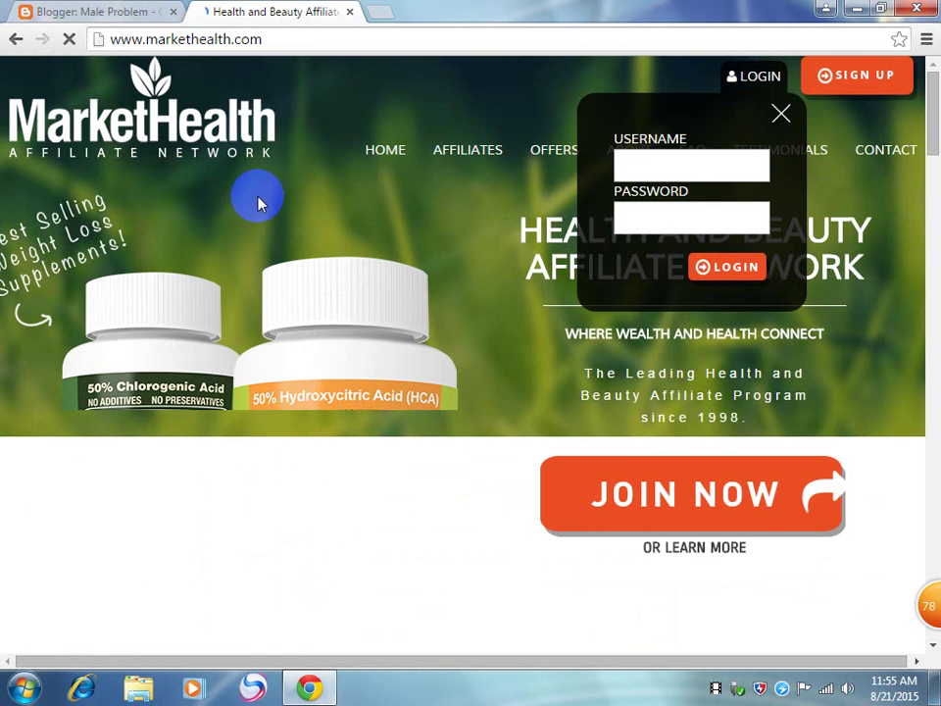
Step: Enter the account username and password and submit the login
left_click(699, 164)
type("shovon43u")
key("BackSpace")
key("BackSpace")
type("4")
key("BackSpace")
type("u")
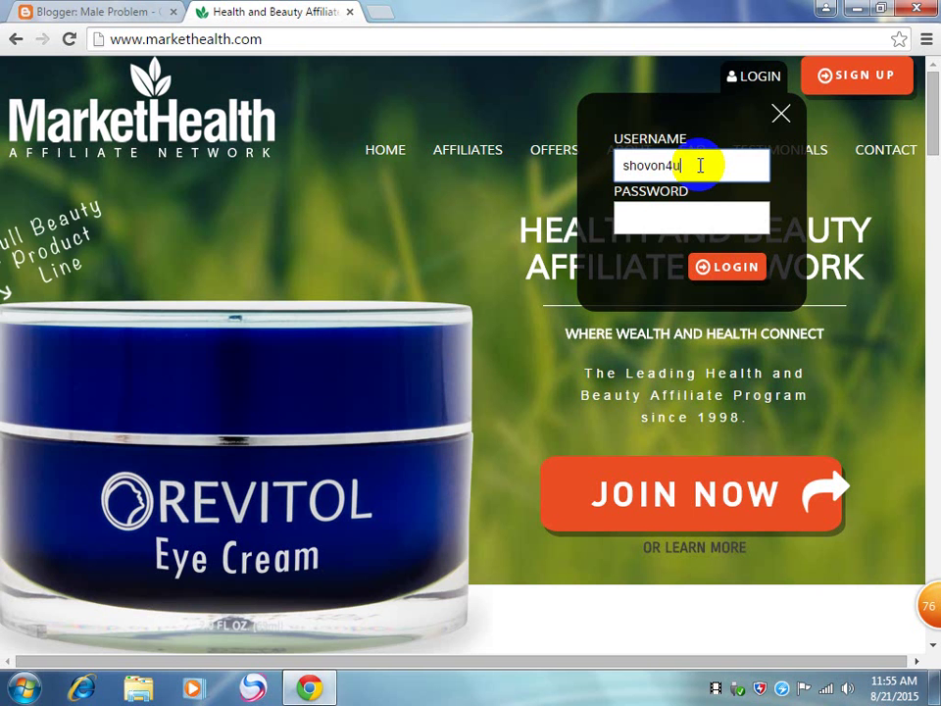
key("Tab")
type("********")
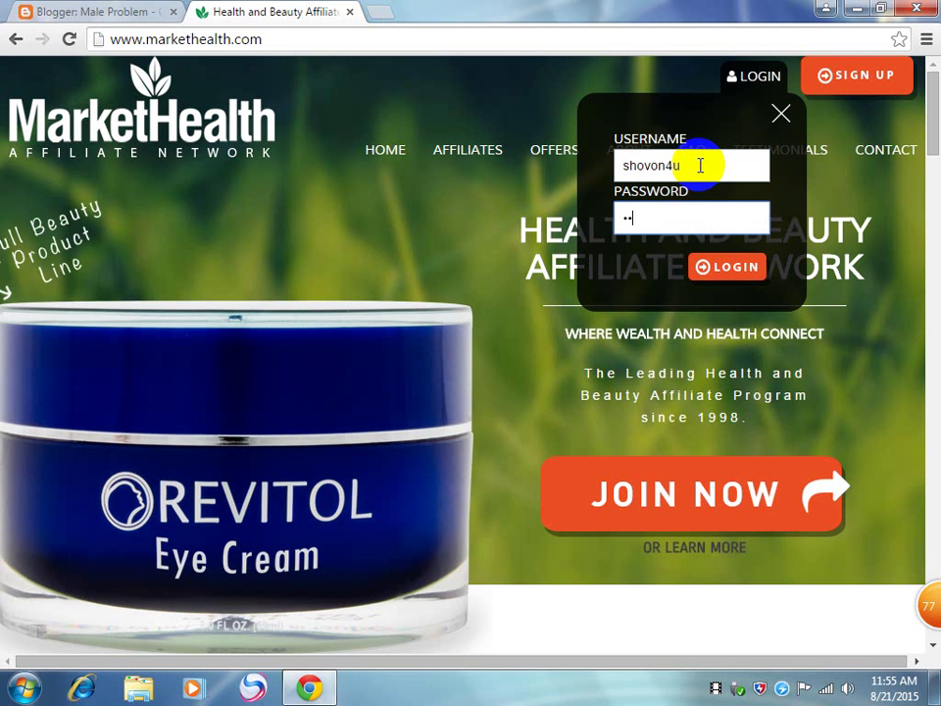
type("****")
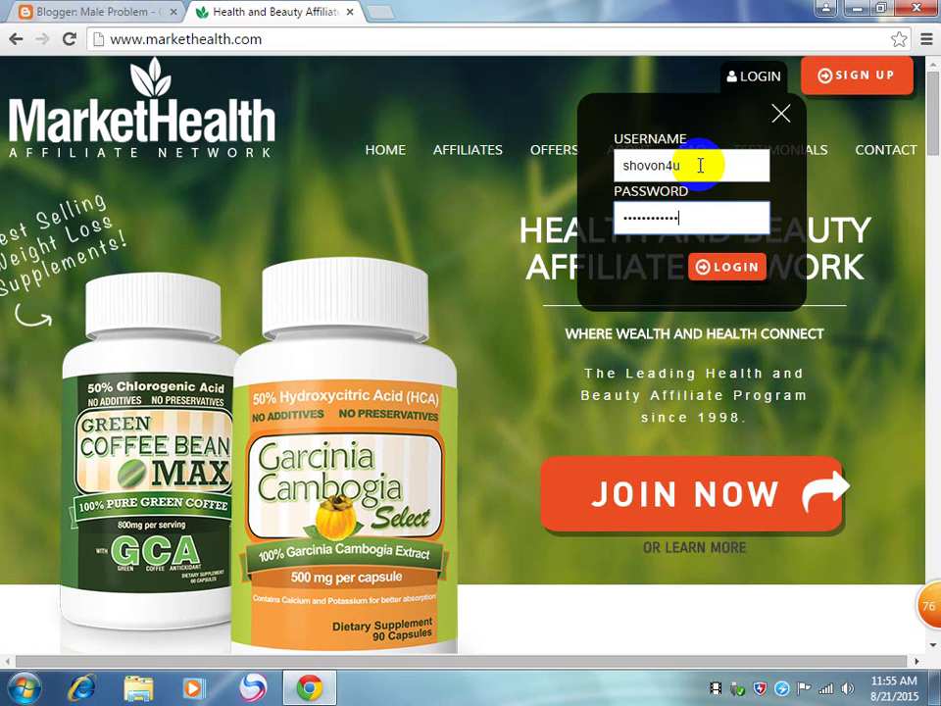
key("Return")
left_click(720, 265)
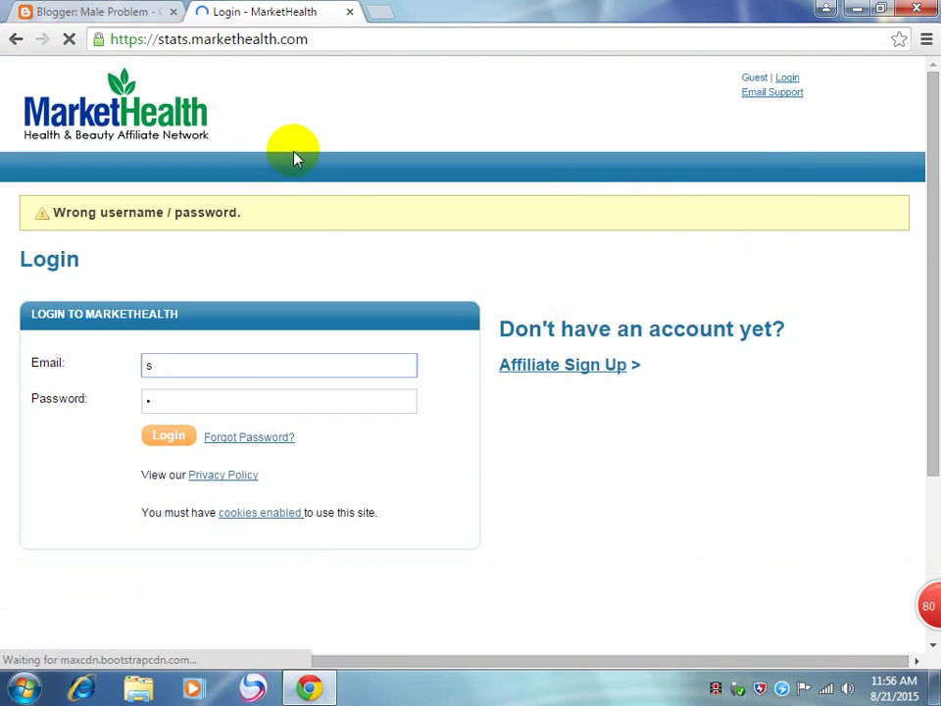
Step: Log in again using the account e-mail address and password
left_click_drag(236, 357, 81, 362)
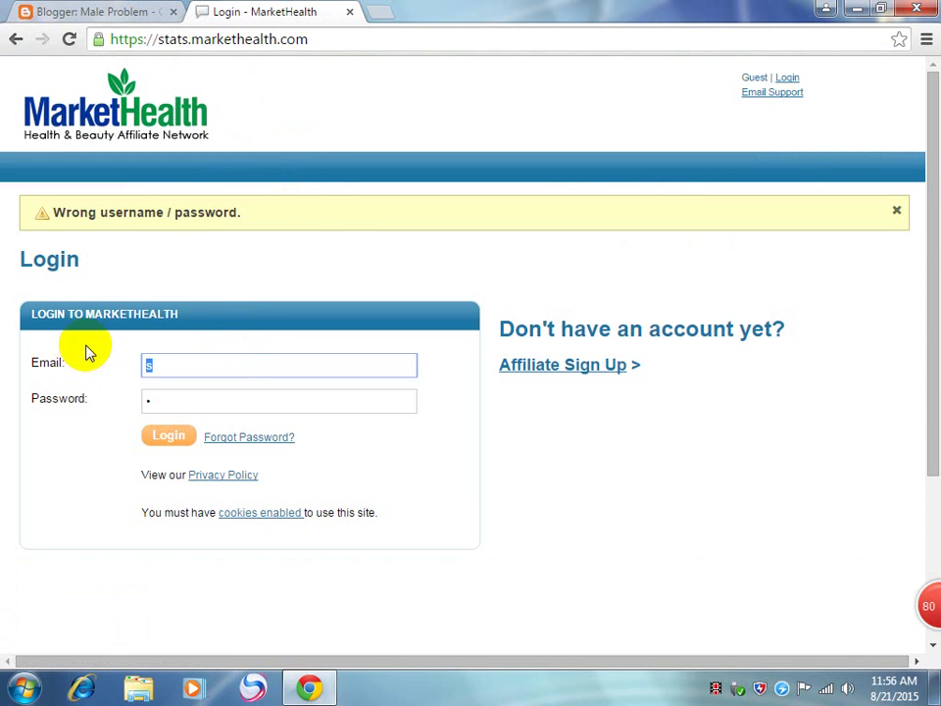
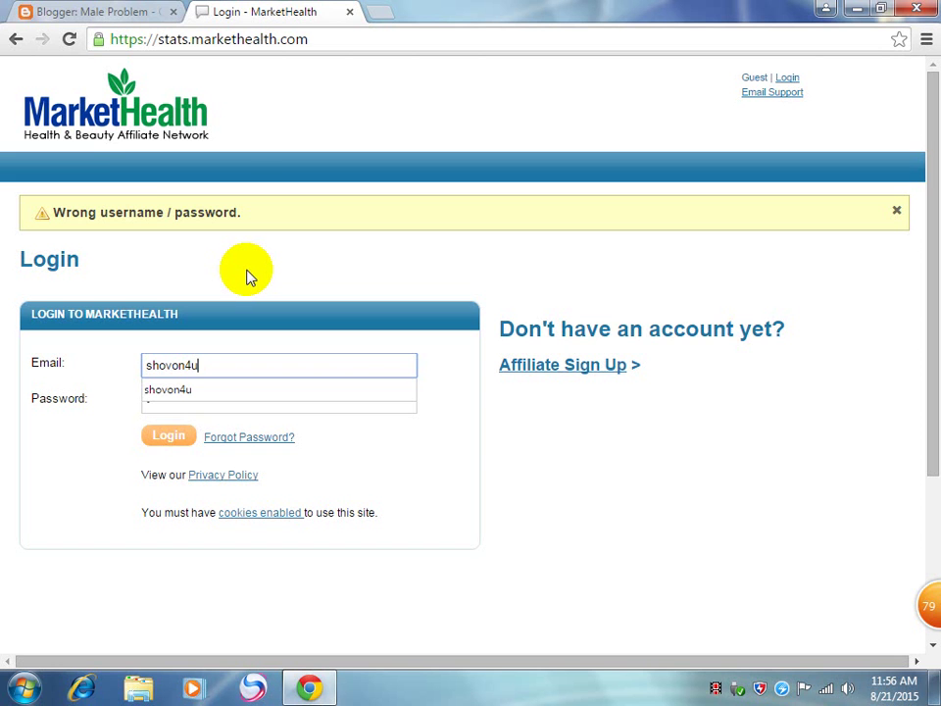
key("Tab")
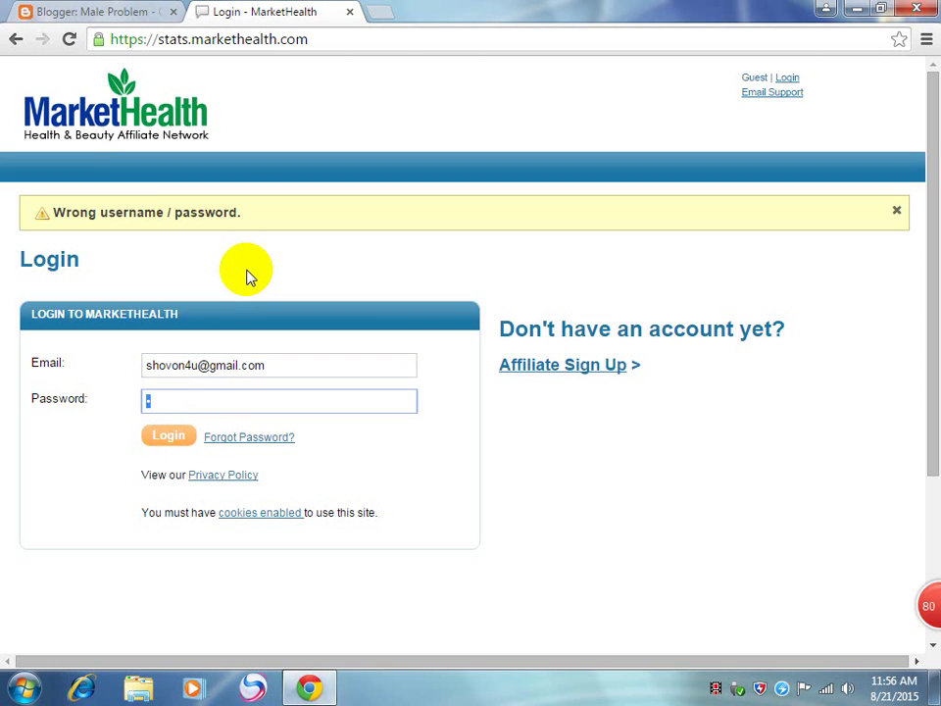
type("••••••••••••")
key("Return")
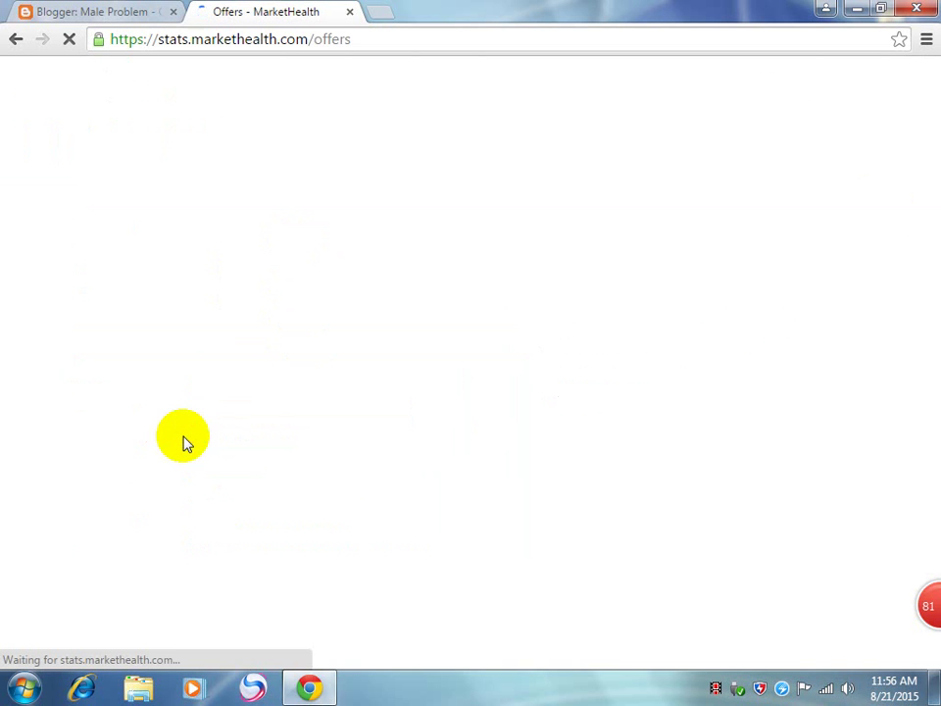
Step: Open the Men's Health offers, then go back to the Blogger dashboard
scroll(677, 441, "down", 5)
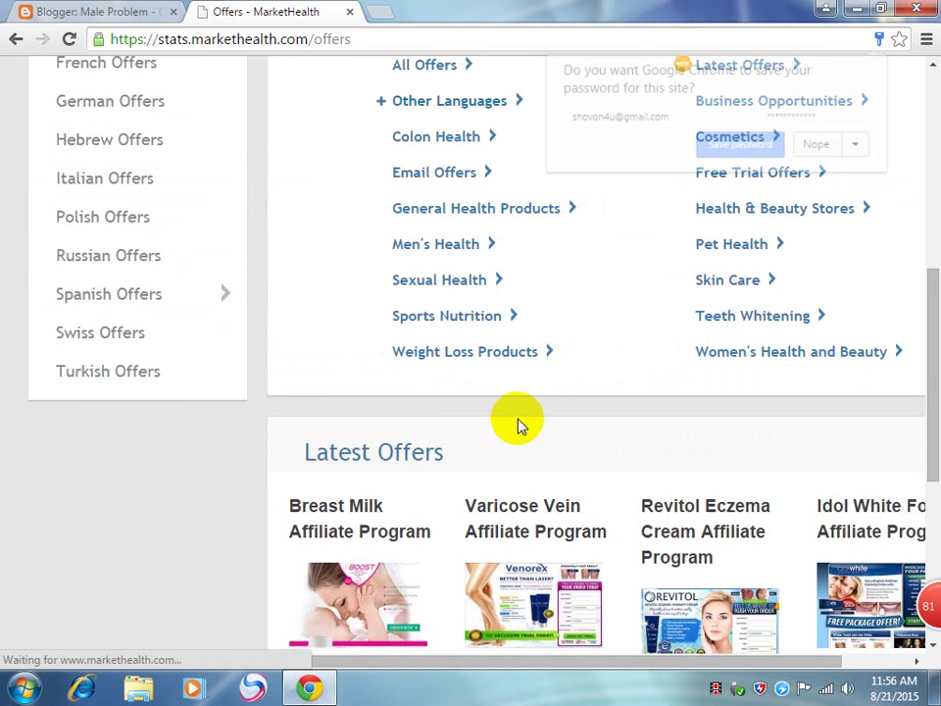
scroll(519, 424, "up", 5)
scroll(193, 510, "down", 2)
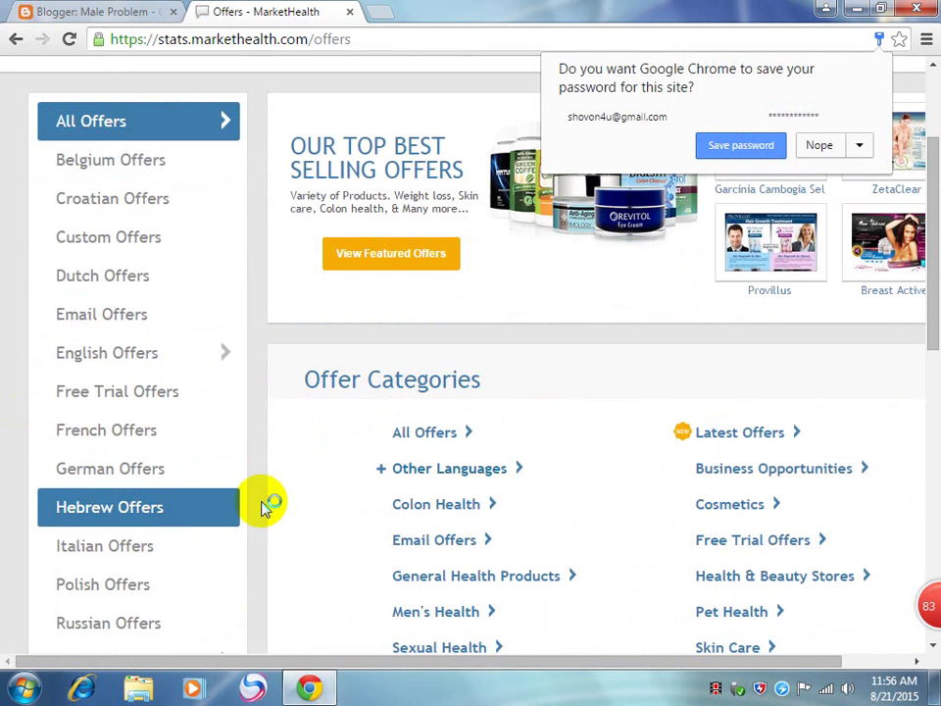
scroll(397, 461, "down", 1)
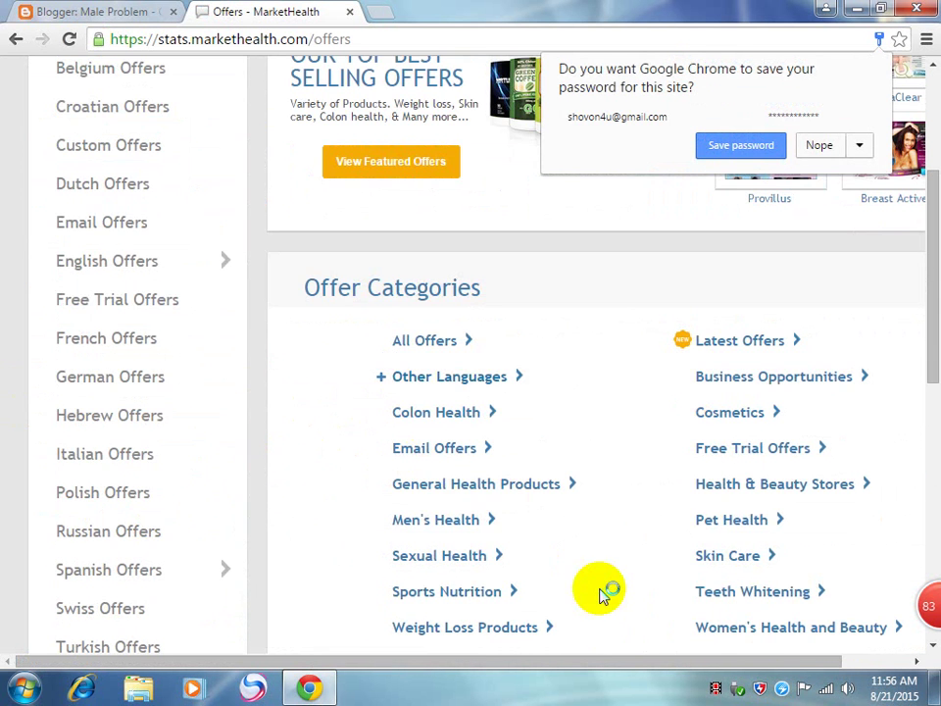
left_click(419, 517)
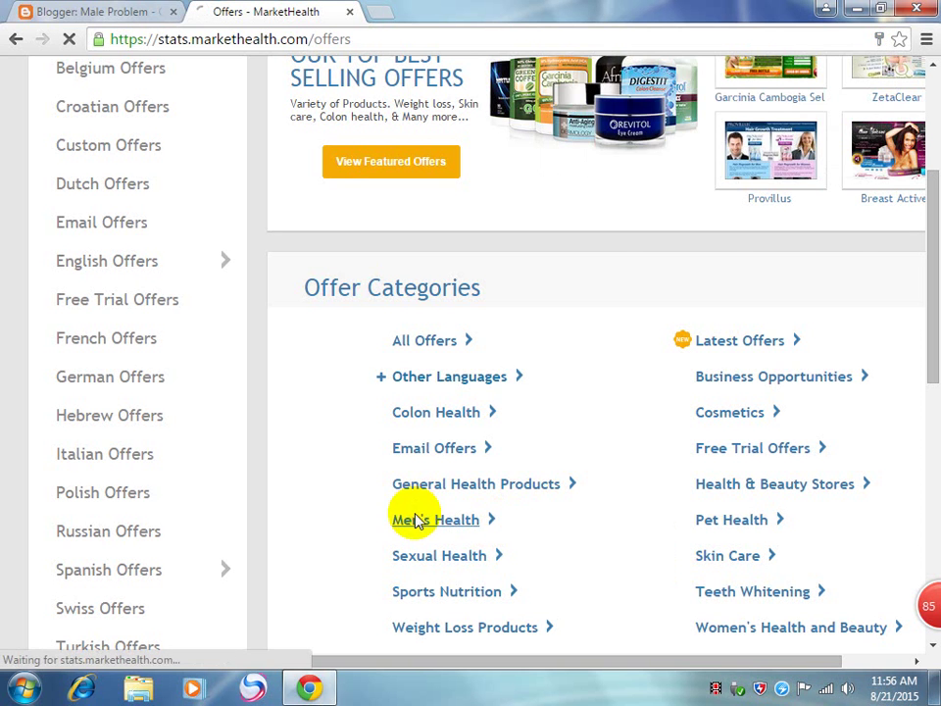
left_click(57, 10)
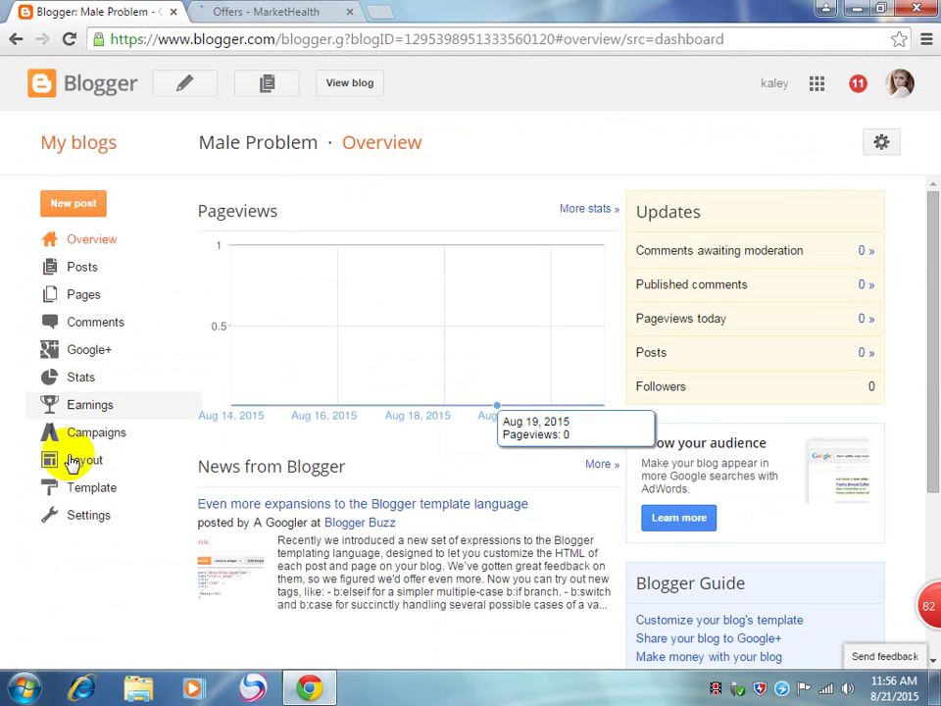
Step: Open the blog's Basic settings page
left_click(78, 519)
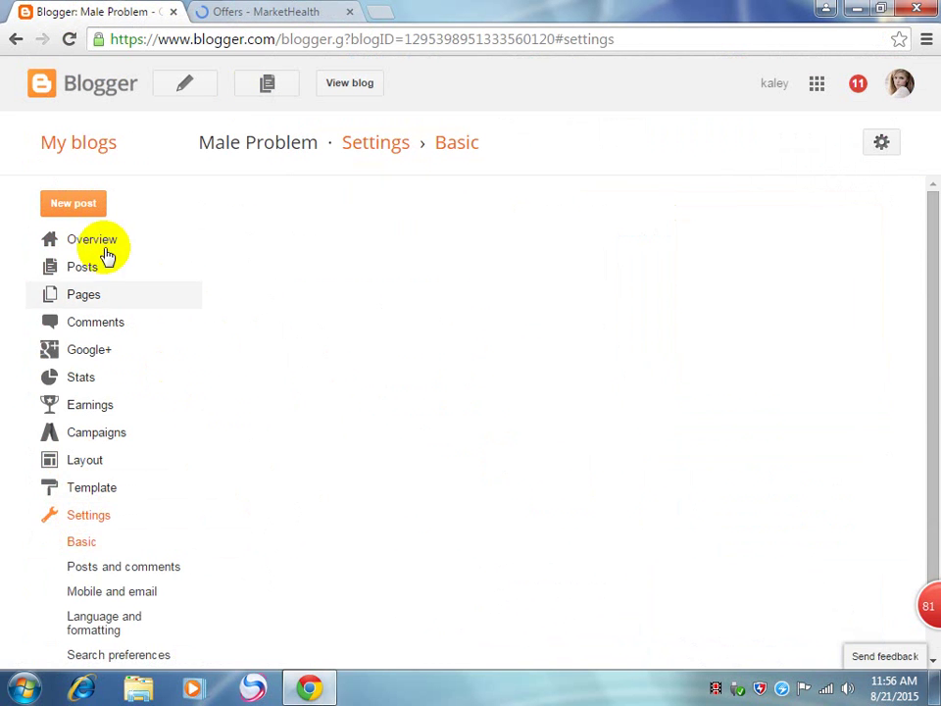
scroll(194, 451, "down", 1)
scroll(194, 451, "up", 1)
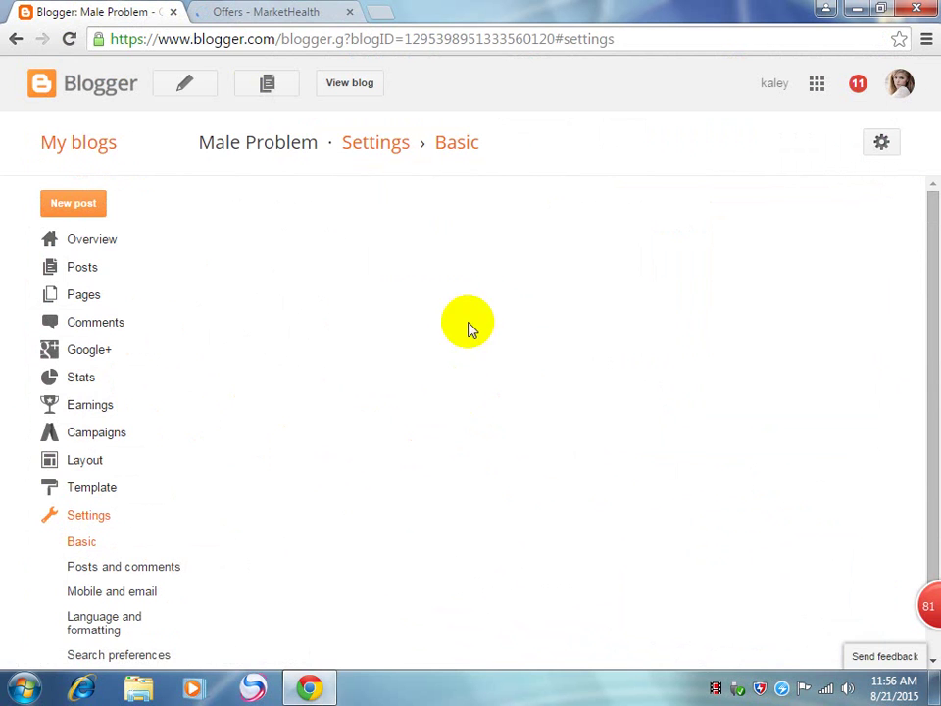
left_click(243, 10)
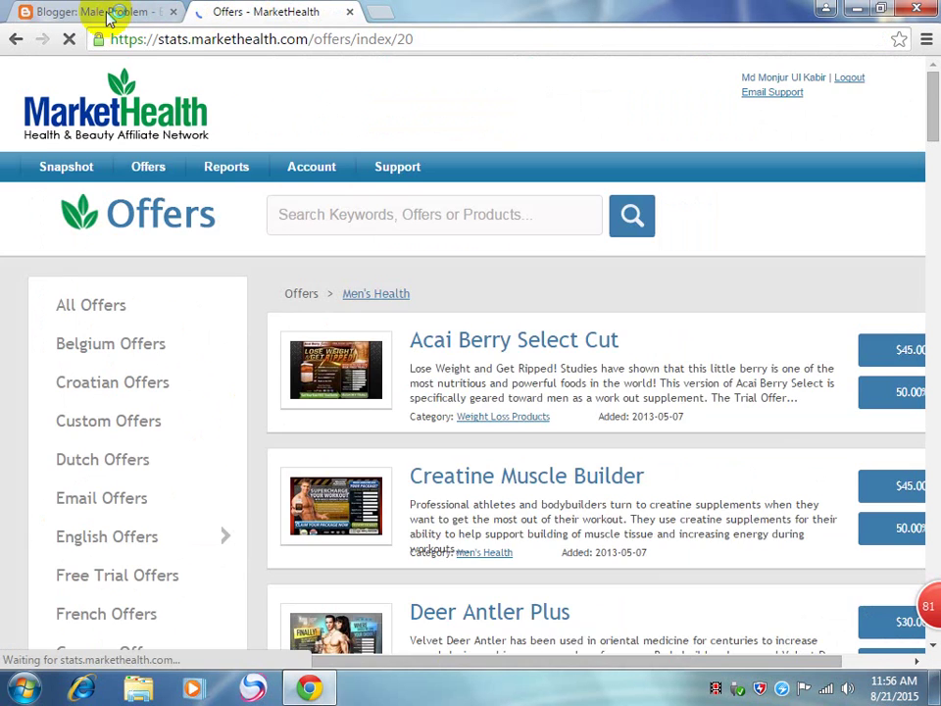
left_click(128, 10)
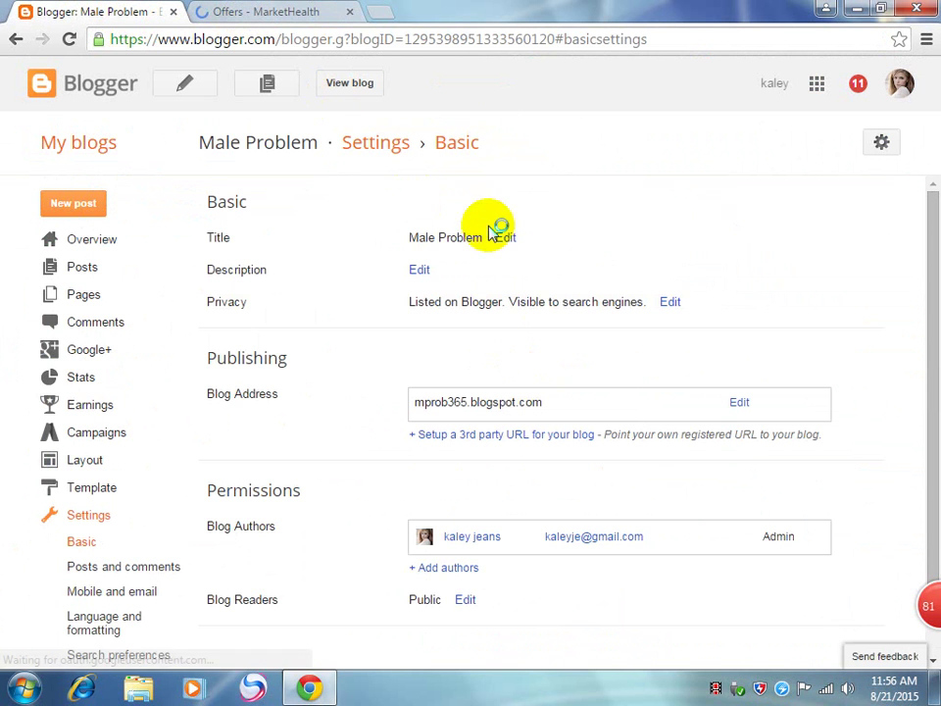
Step: Change the blog title to Men's Health, save it, and return to the offers list
left_click(506, 238)
left_click_drag(511, 244, 290, 236)
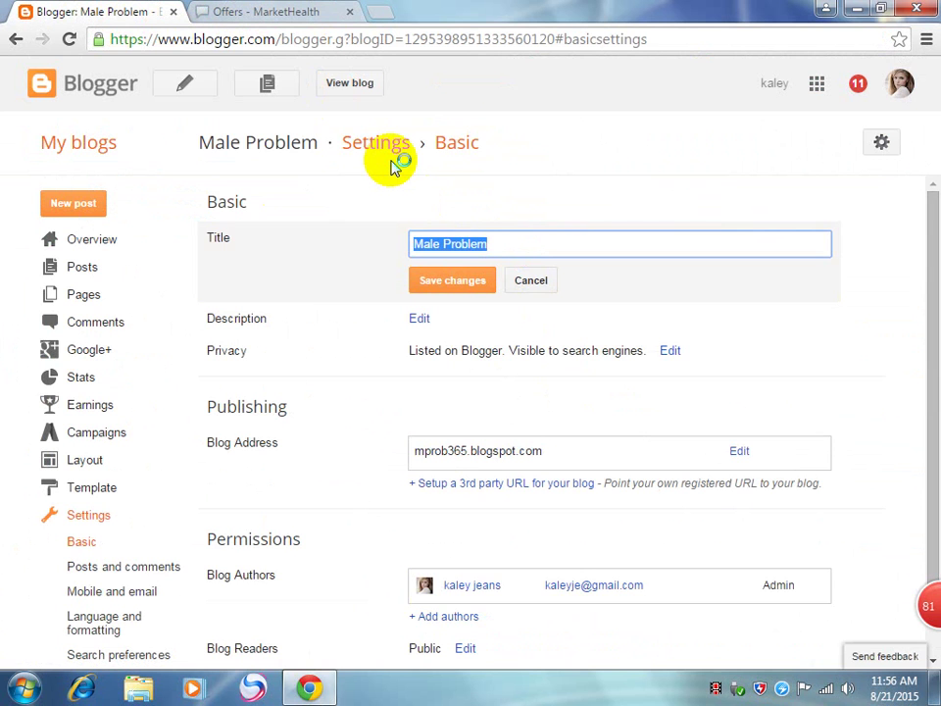
type("Me")
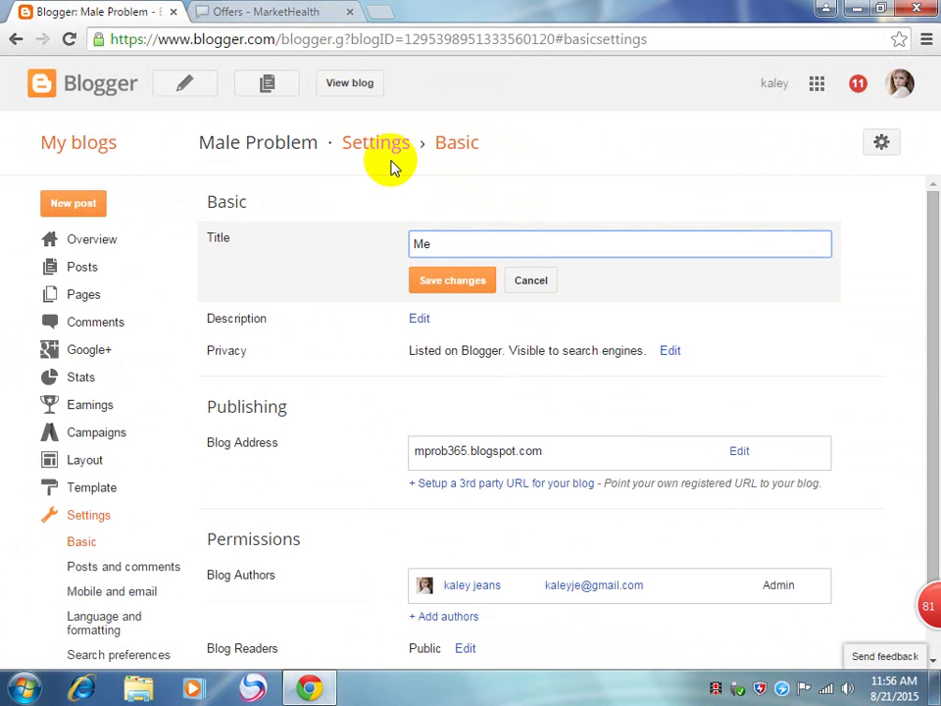
type("n's Health")
left_click(429, 292)
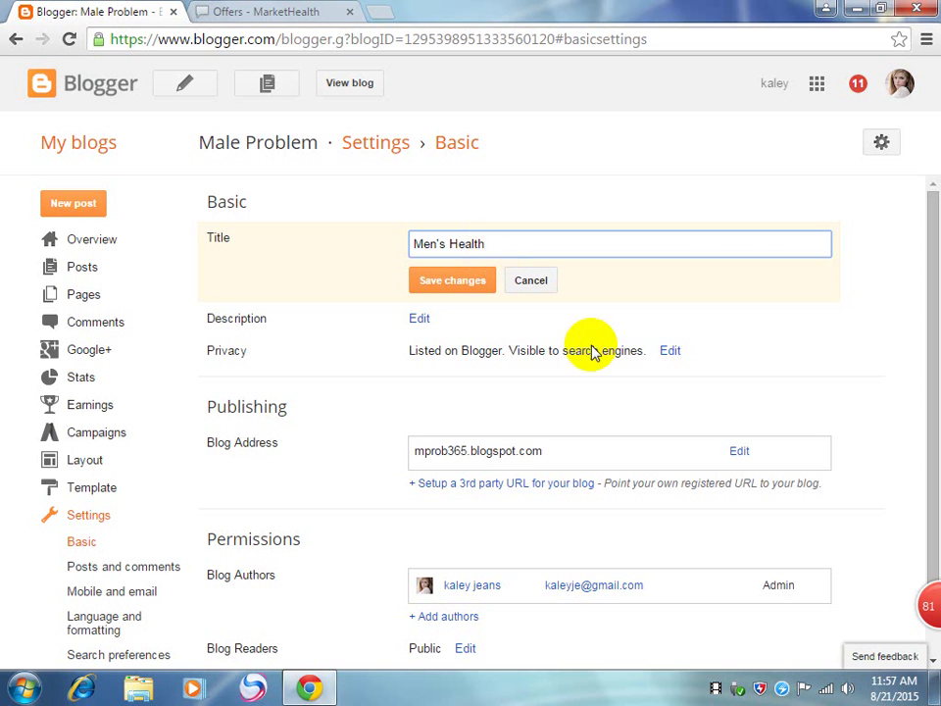
left_click(454, 284)
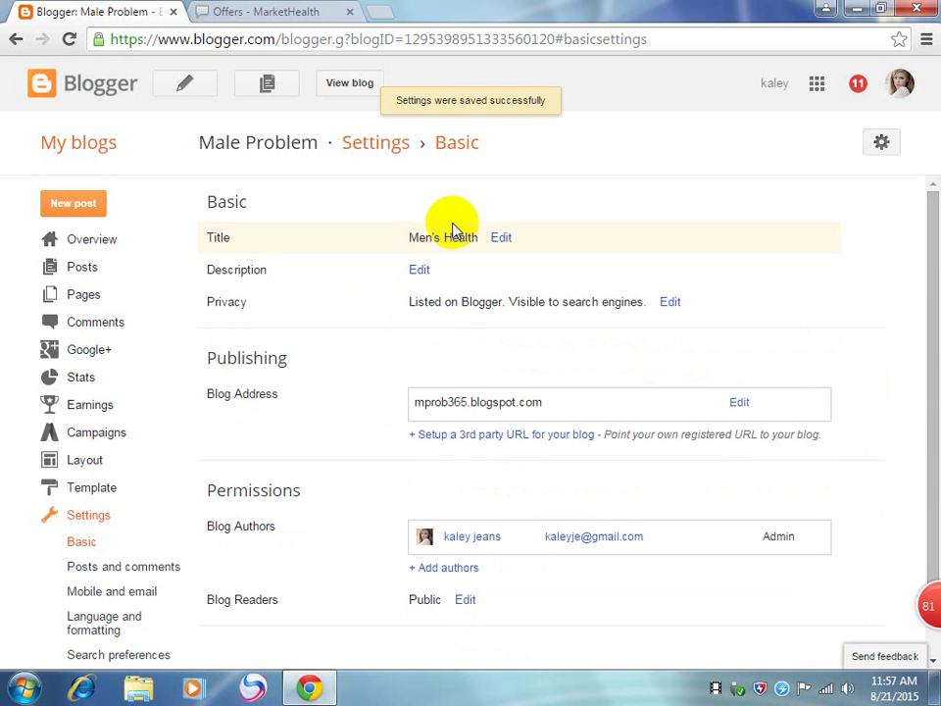
left_click(250, 12)
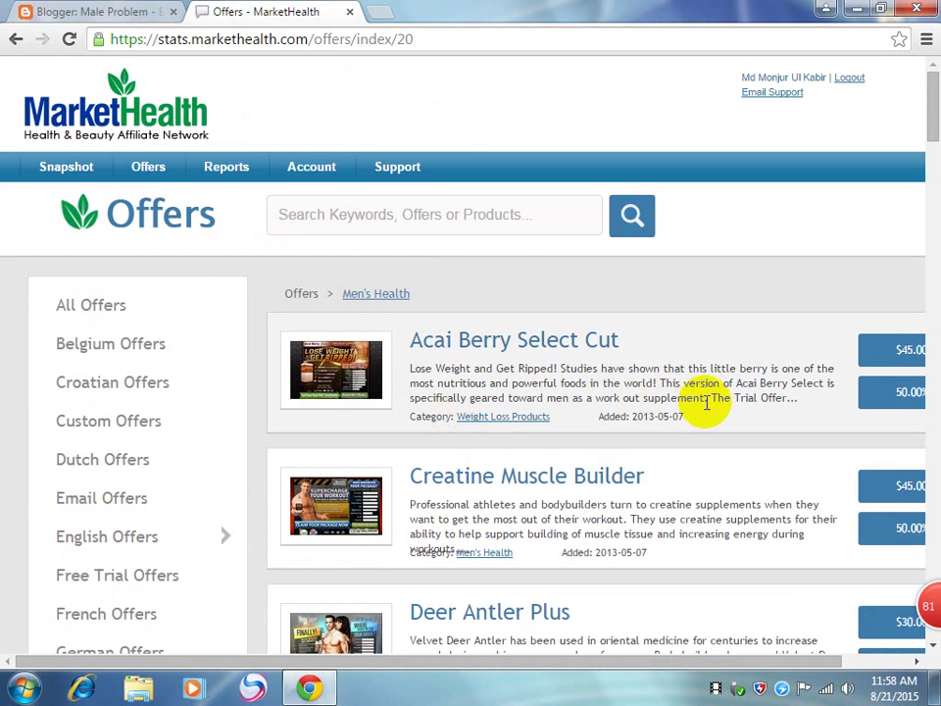
scroll(612, 475, "down", 3)
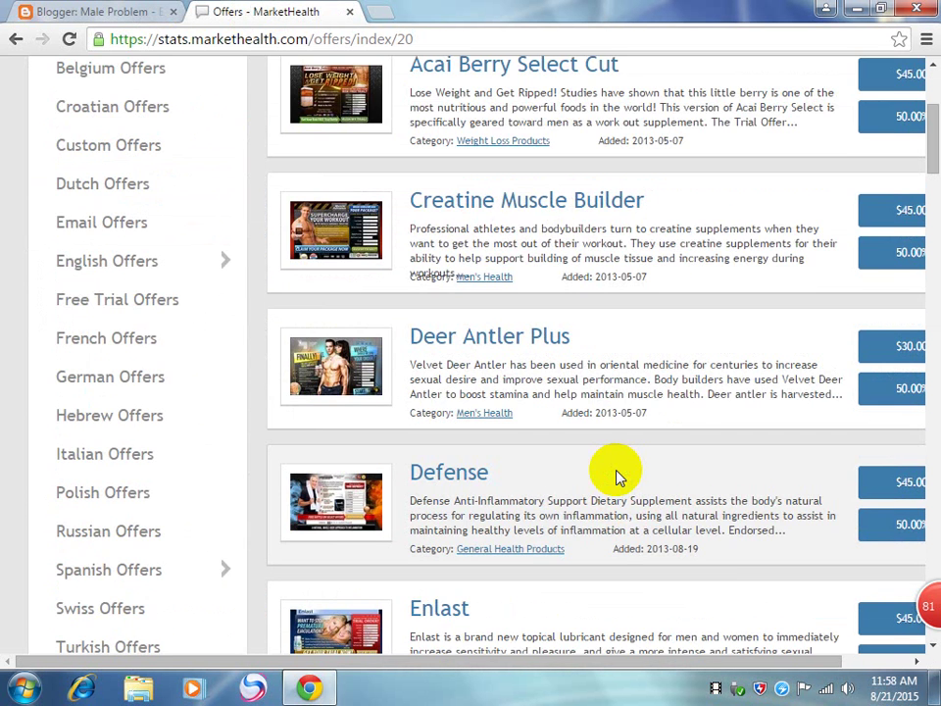
scroll(616, 478, "down", 3)
scroll(618, 466, "up", 5)
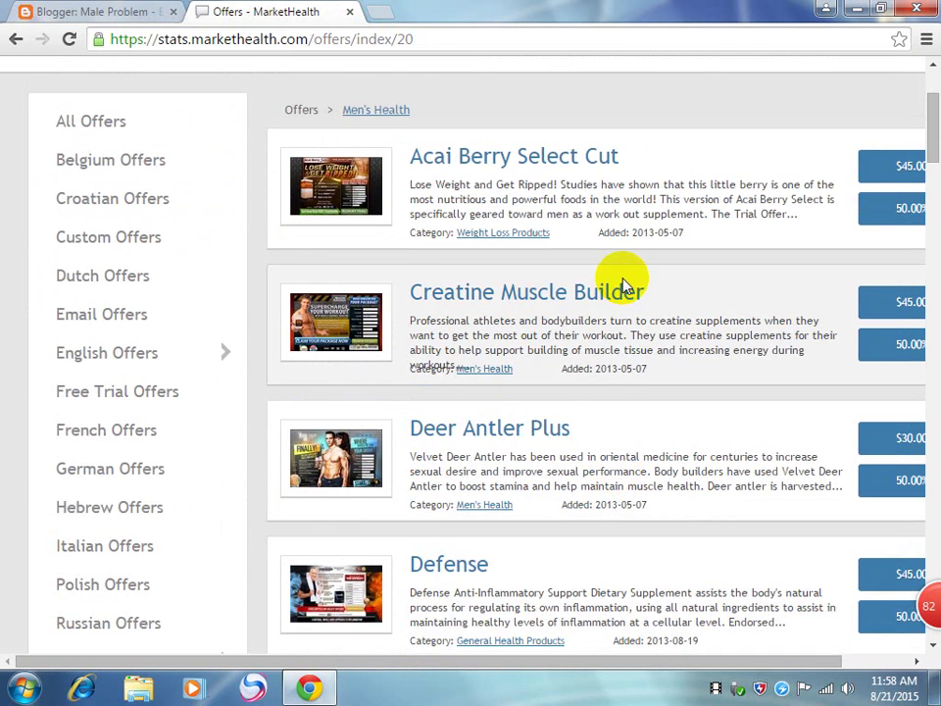
scroll(627, 289, "up", 1)
scroll(593, 362, "down", 3)
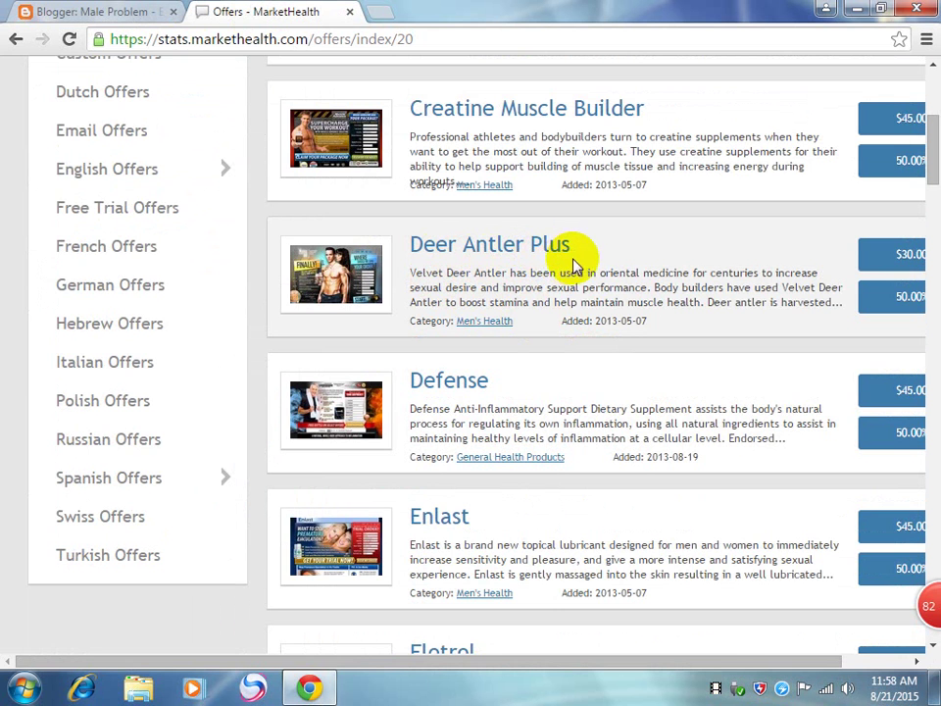
scroll(577, 265, "down", 4)
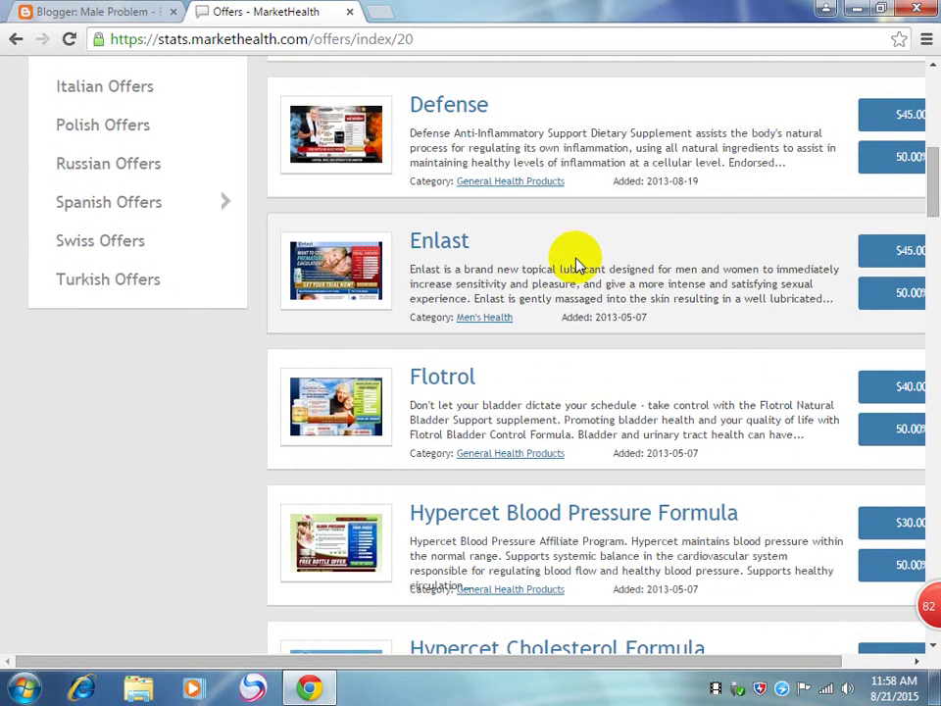
scroll(576, 264, "down", 5)
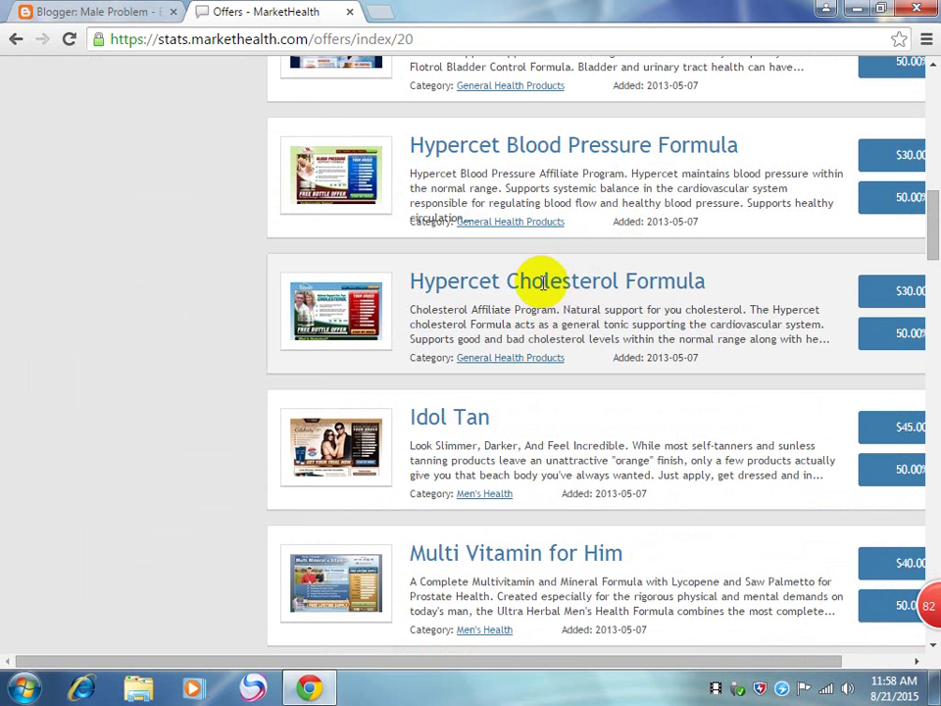
scroll(535, 221, "up", 4)
scroll(579, 316, "down", 3)
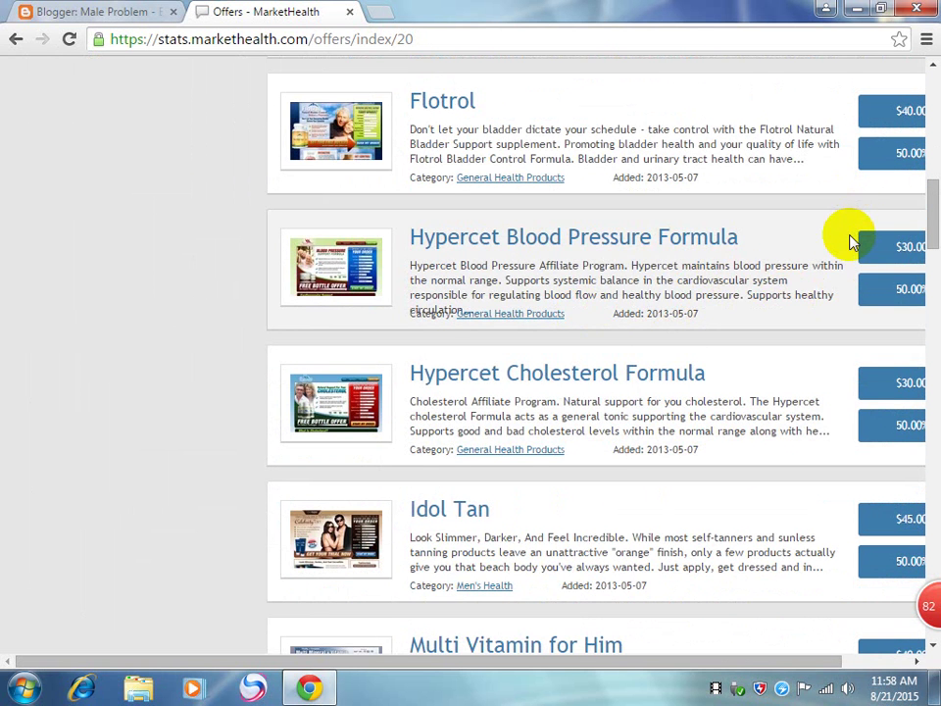
key("ctrl+minus")
key("ctrl+minus")
key("ctrl+minus")
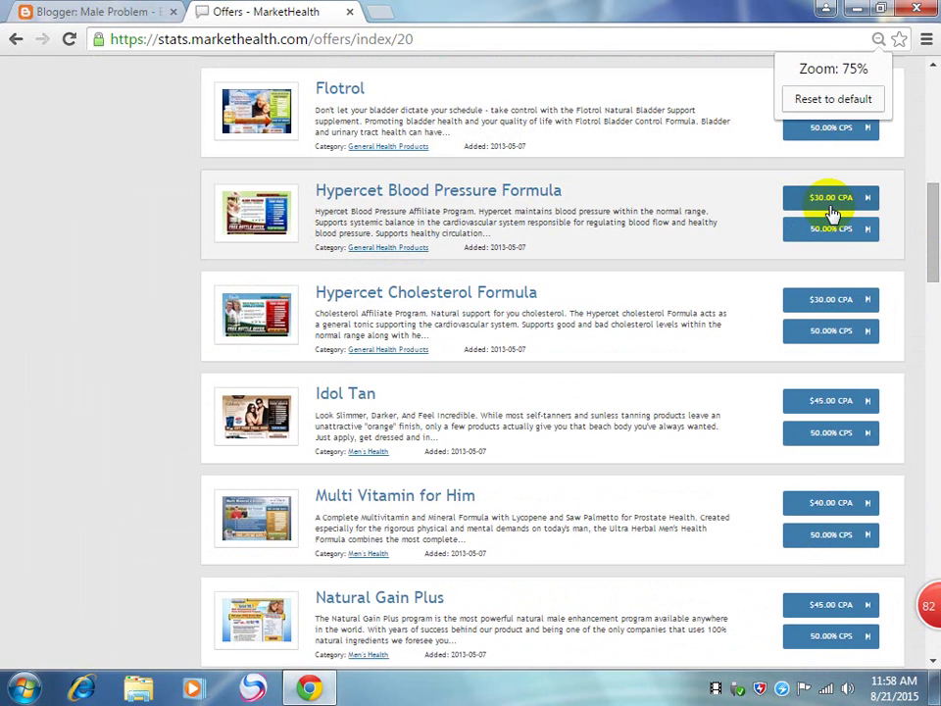
key("ctrl+plus")
key("ctrl+plus")
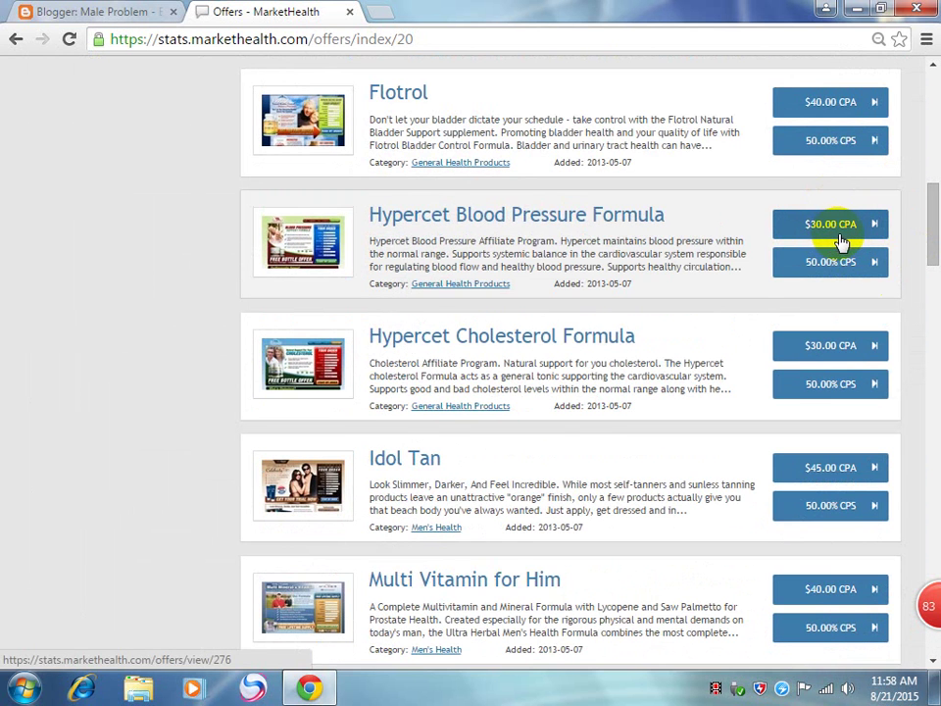
scroll(841, 240, "up", 1)
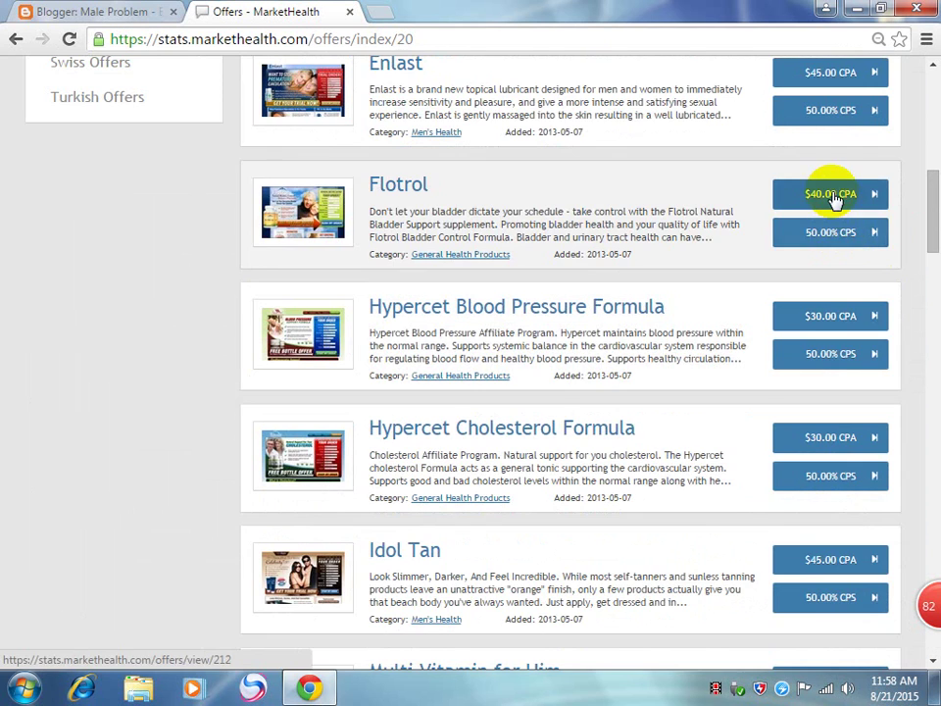
scroll(833, 199, "up", 4)
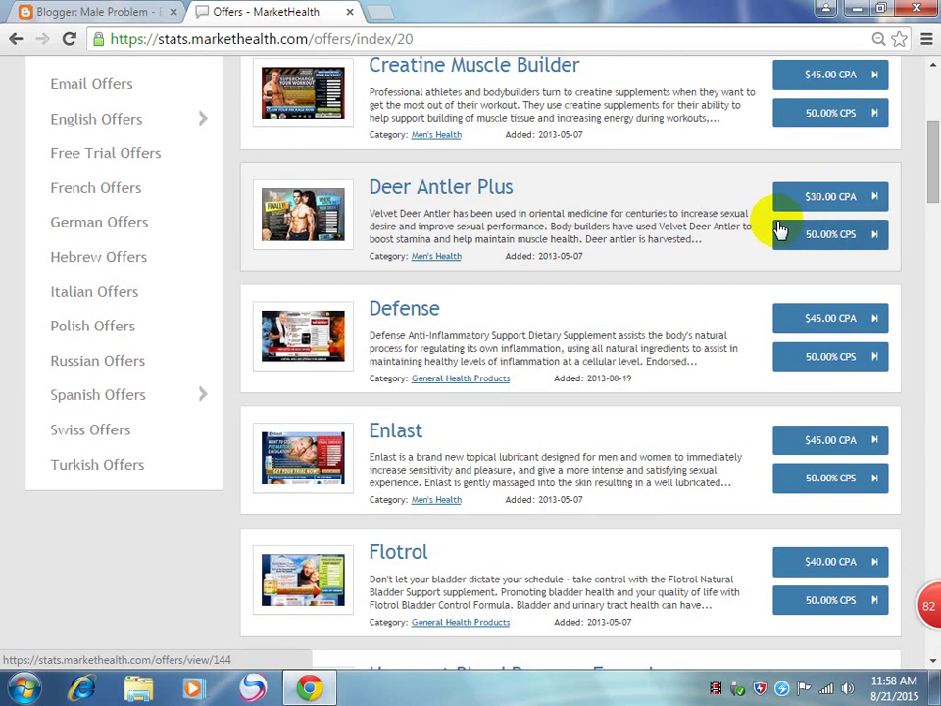
scroll(834, 225, "up", 3)
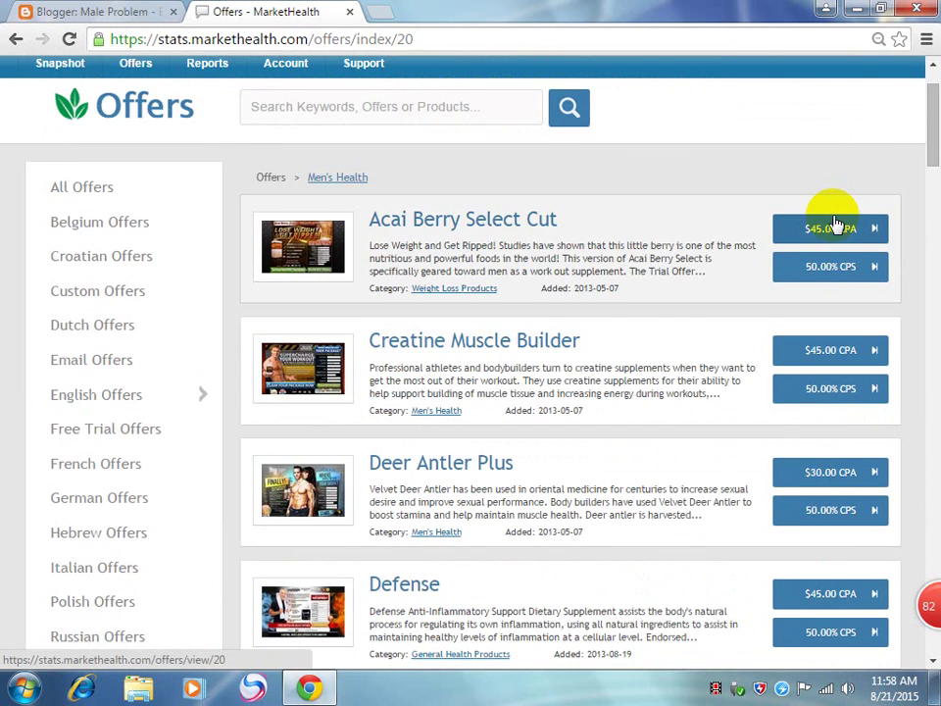
scroll(834, 224, "down", 4)
scroll(839, 223, "down", 3)
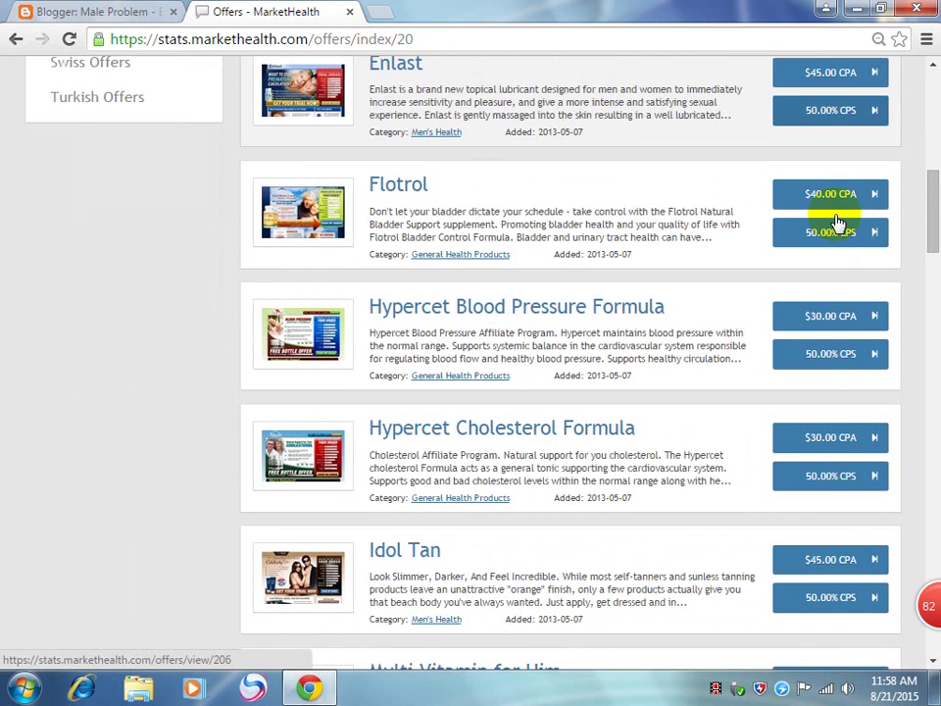
scroll(838, 223, "down", 1)
scroll(838, 223, "down", 2)
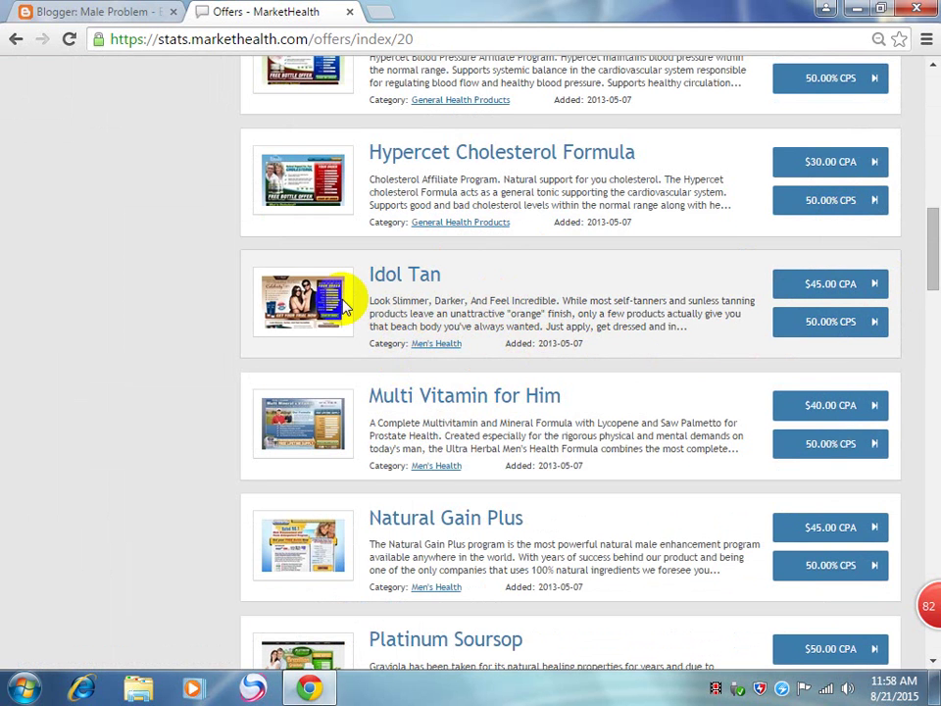
left_click(614, 279)
left_click(393, 279)
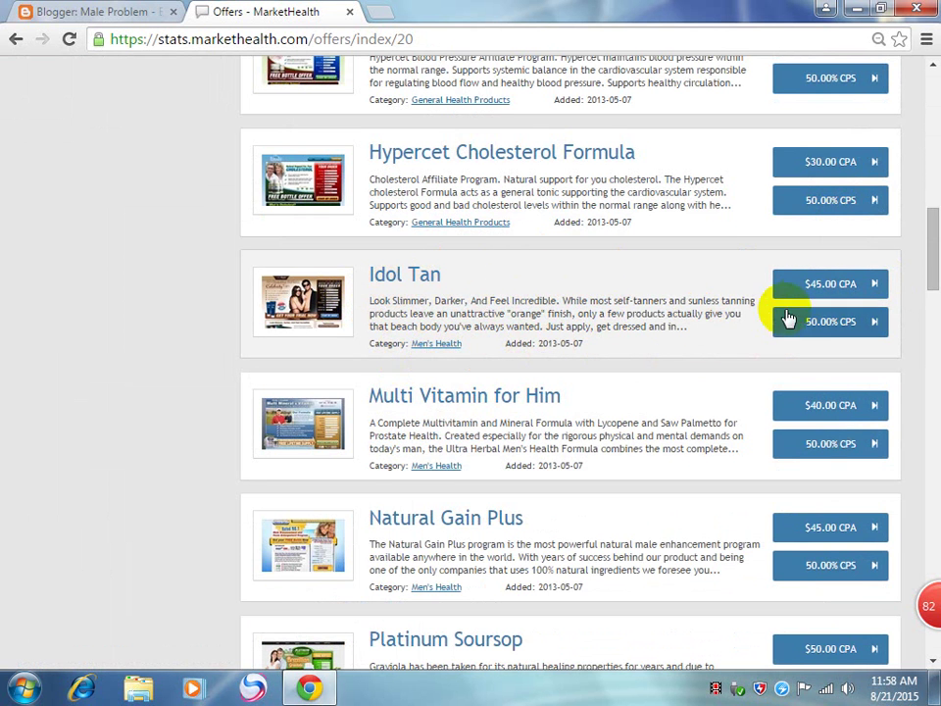
Step: Open the Idol Tan $45.00 CPA offer (ID 304) enlarged to read its description
left_click(829, 287)
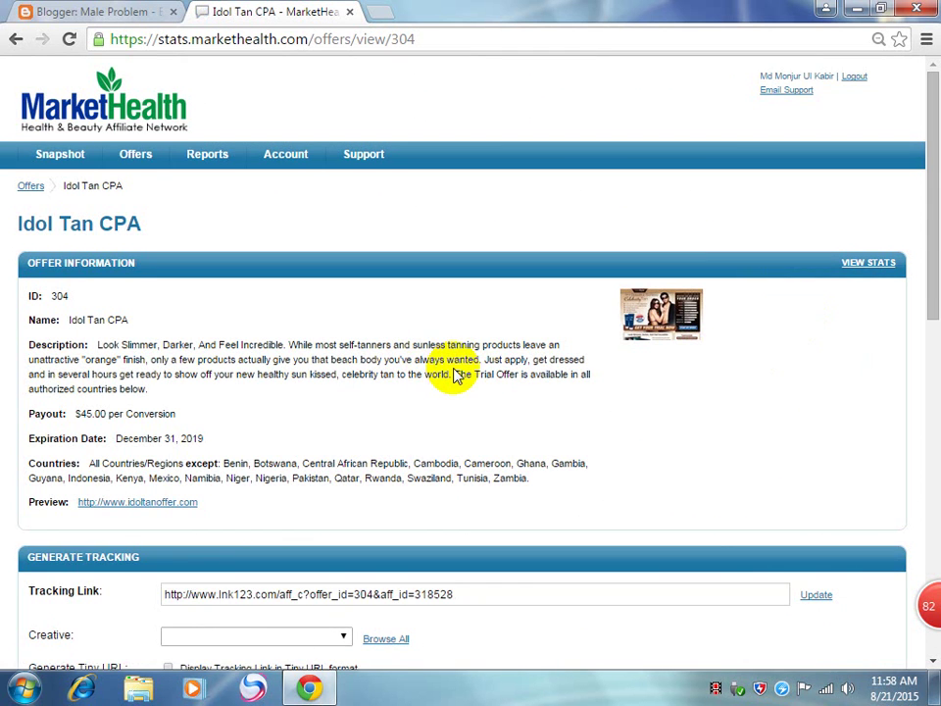
key("ctrl+plus")
key("ctrl+plus")
scroll(454, 375, "down", 3)
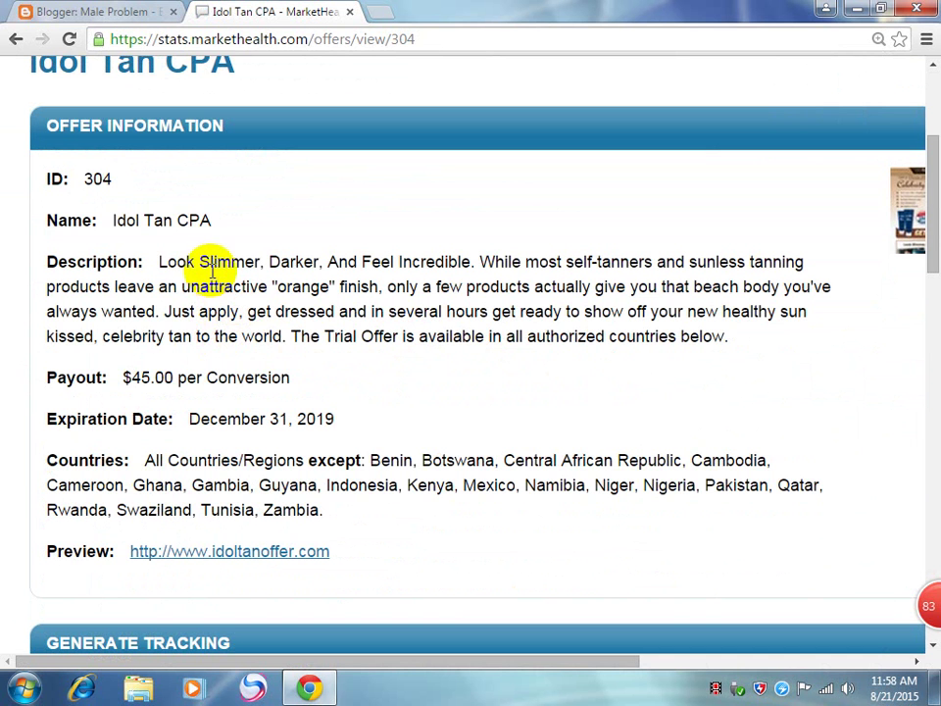
left_click_drag(147, 253, 329, 277)
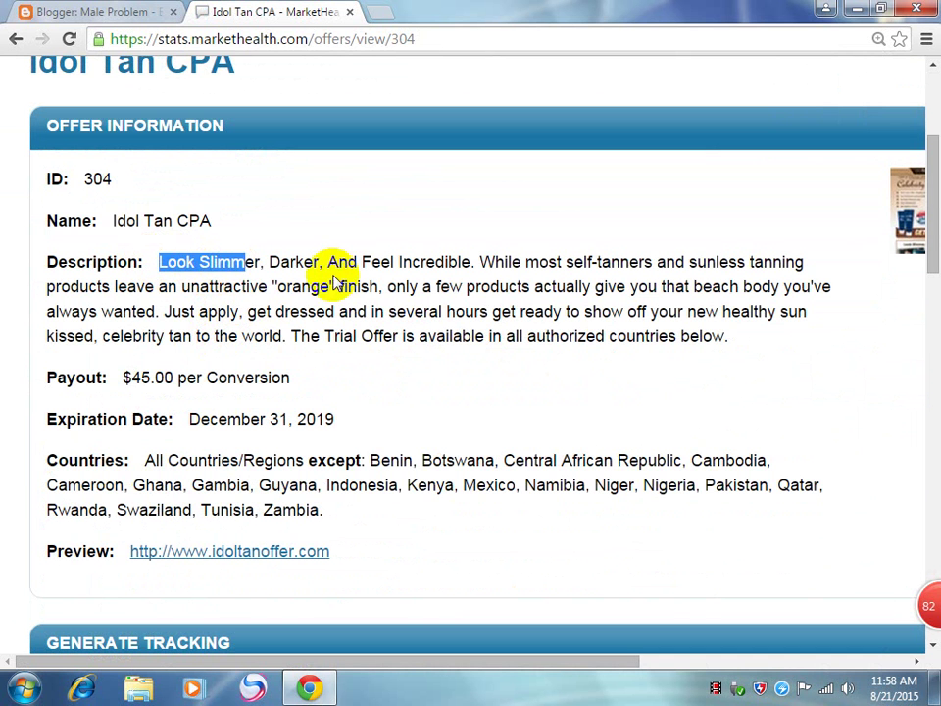
left_click(345, 280)
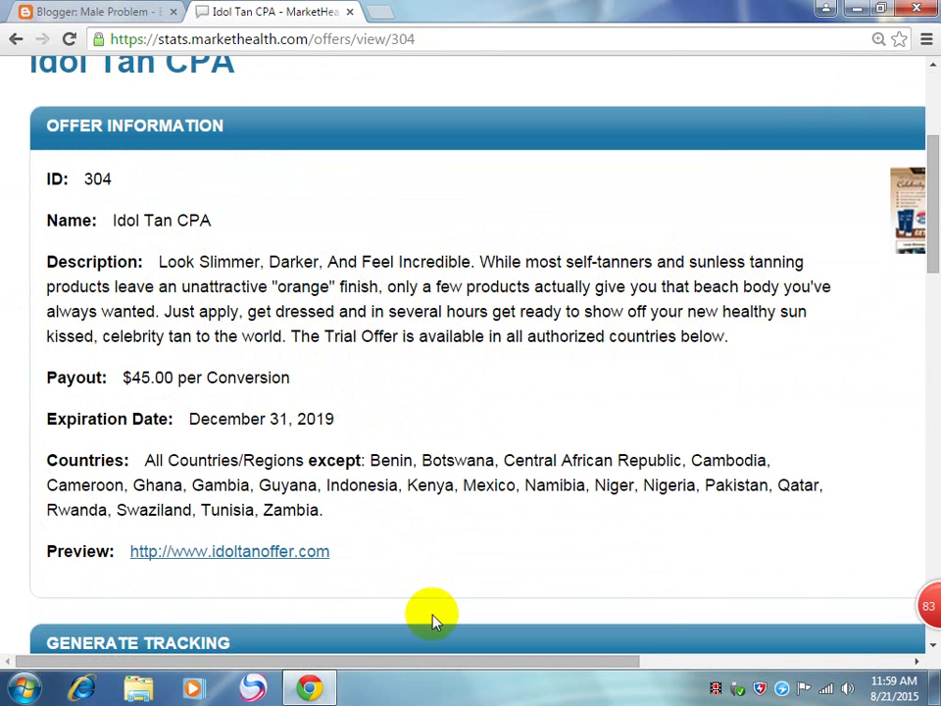
Step: Return to the offers list at normal zoom and scroll down to Natural Gain Plus
left_click(18, 38)
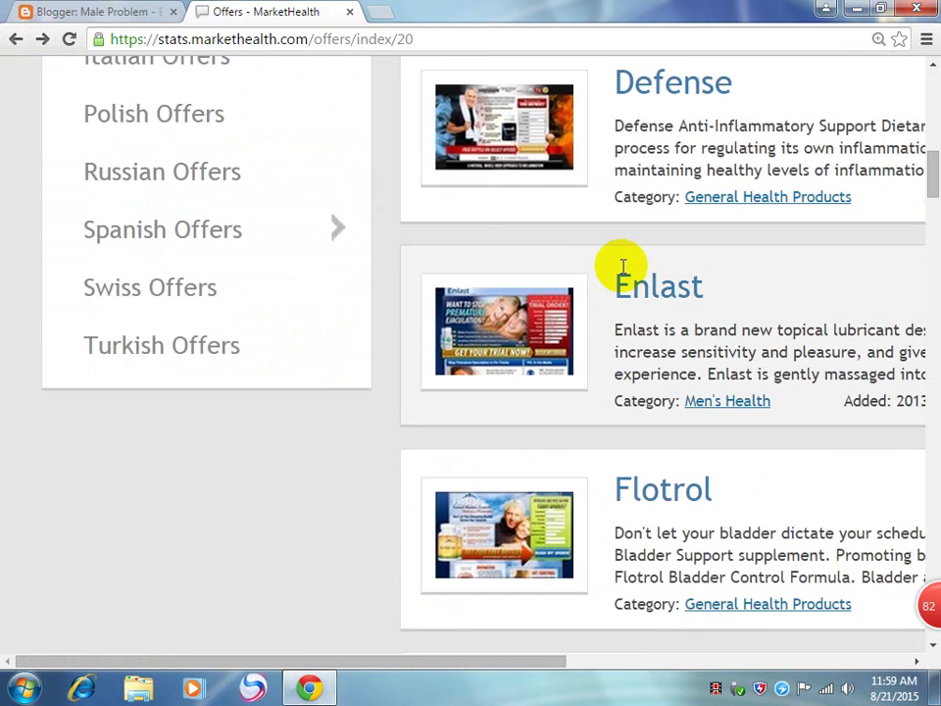
key("ctrl+minus")
left_click_drag(610, 670, 813, 676)
scroll(704, 525, "down", 3)
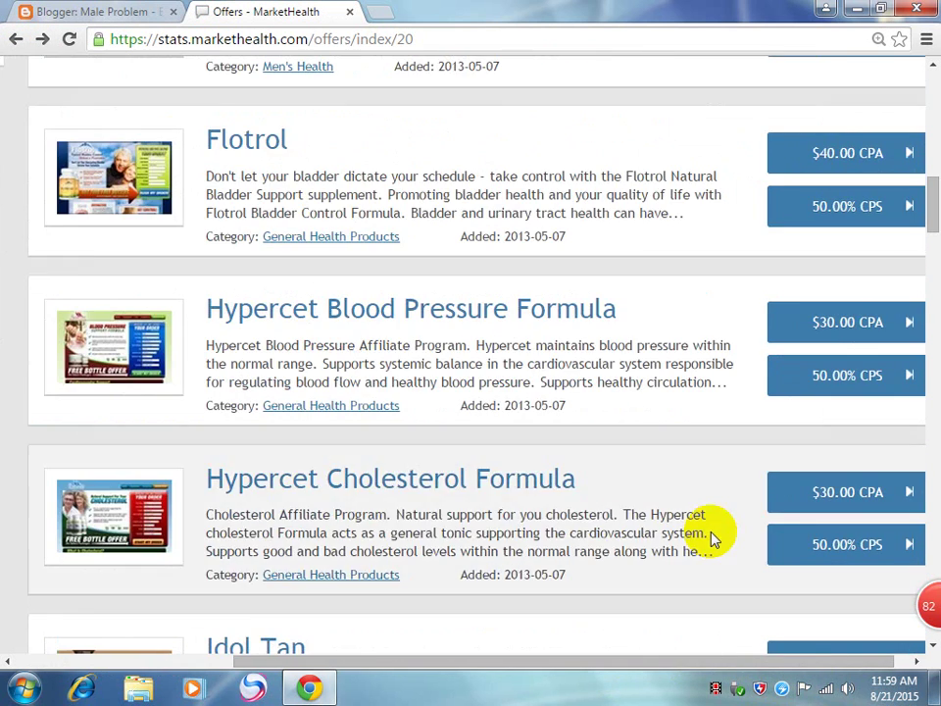
scroll(711, 536, "down", 2)
scroll(710, 535, "down", 2)
scroll(709, 529, "down", 1)
scroll(710, 527, "down", 3)
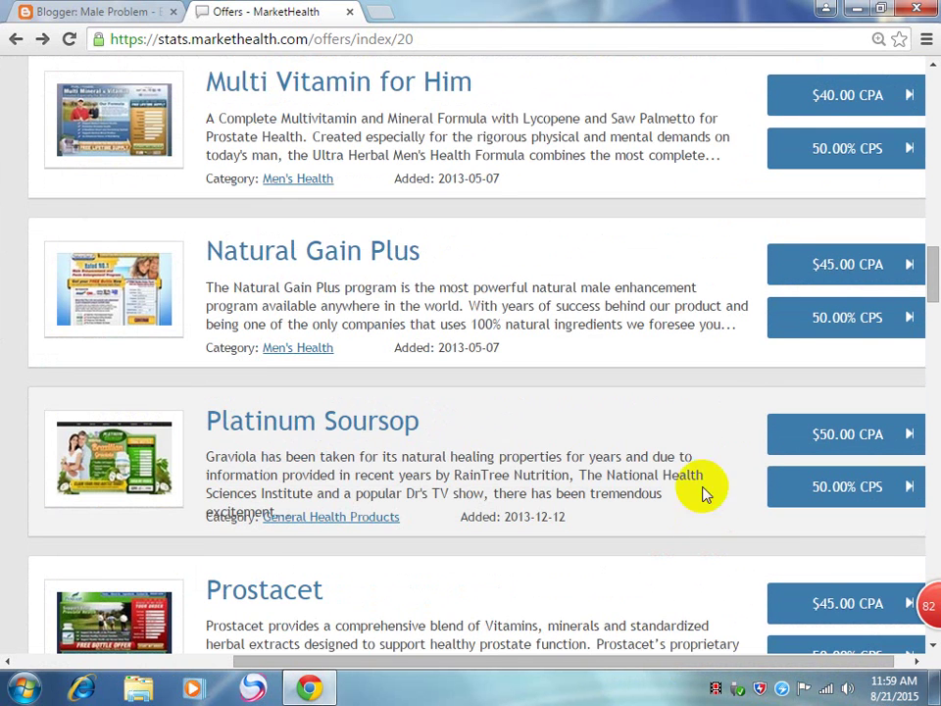
Step: Open the Natural Gain Plus CPA offer (376), zoomed out to its Creative Files table
left_click(833, 258)
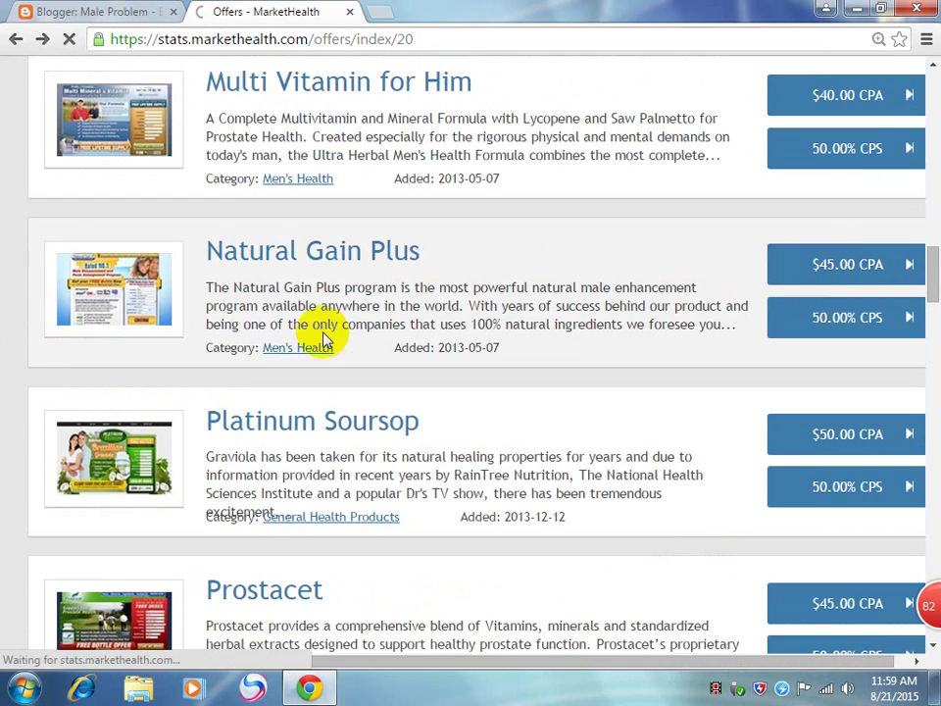
scroll(464, 418, "down", 5)
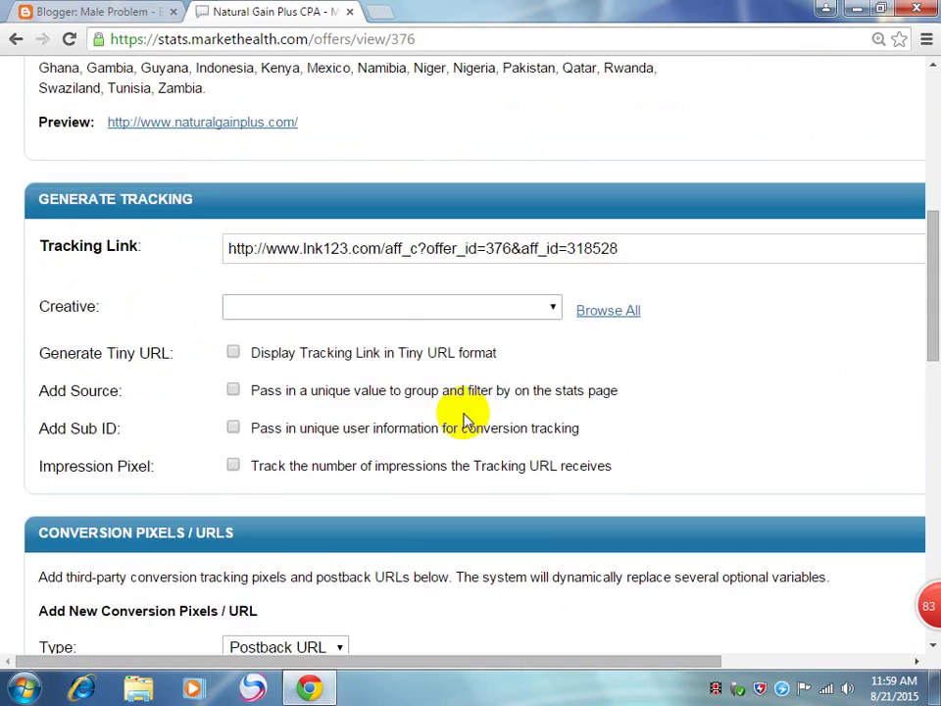
scroll(464, 418, "down", 10)
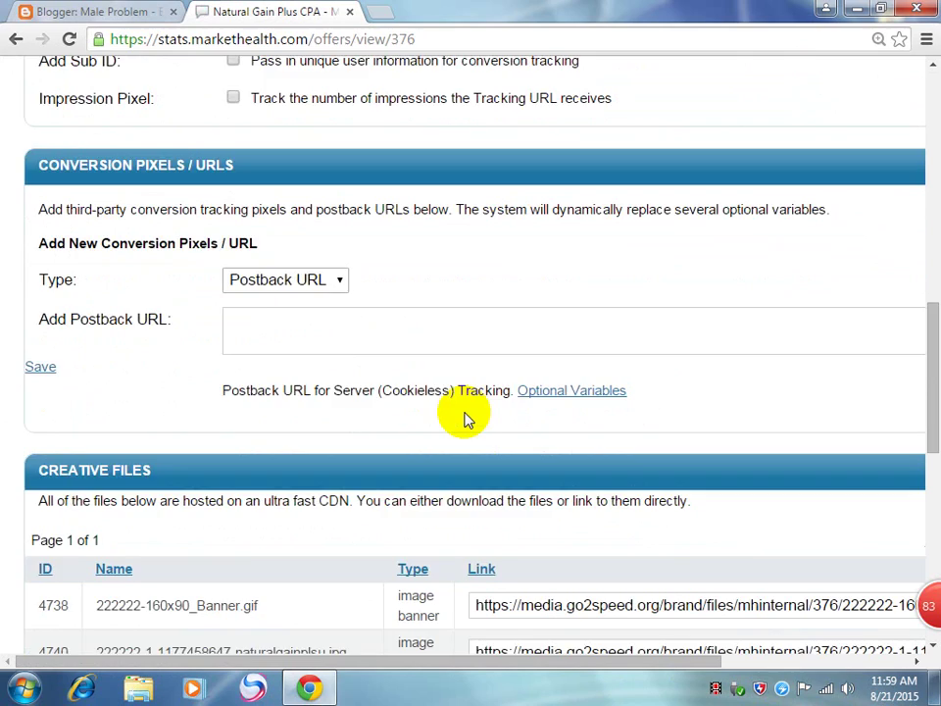
key("ctrl+minus")
key("ctrl+minus")
scroll(809, 392, "up", 2)
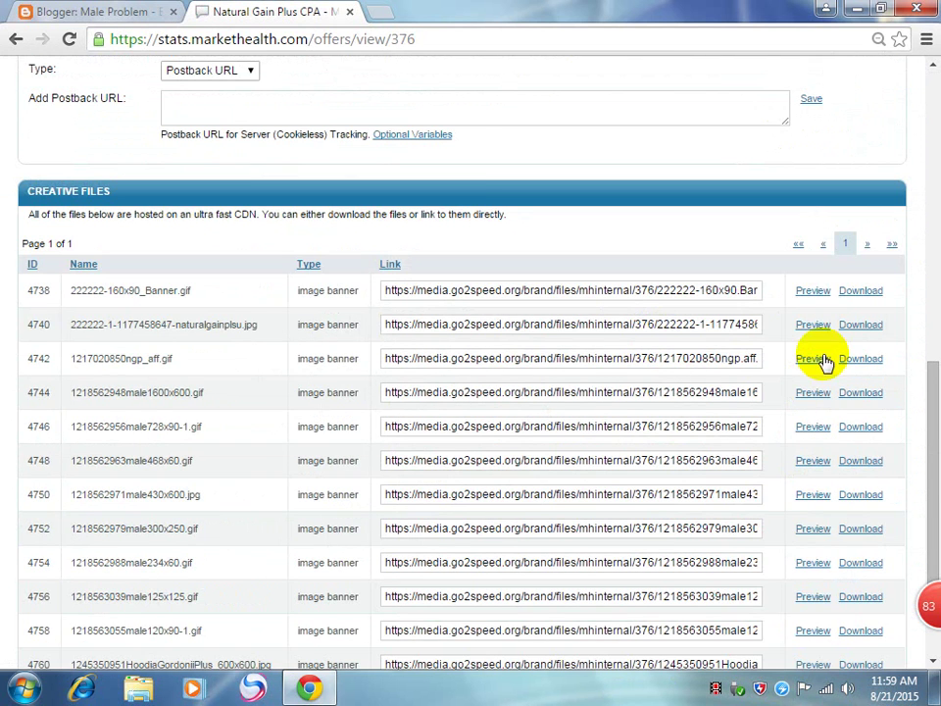
left_click(819, 294)
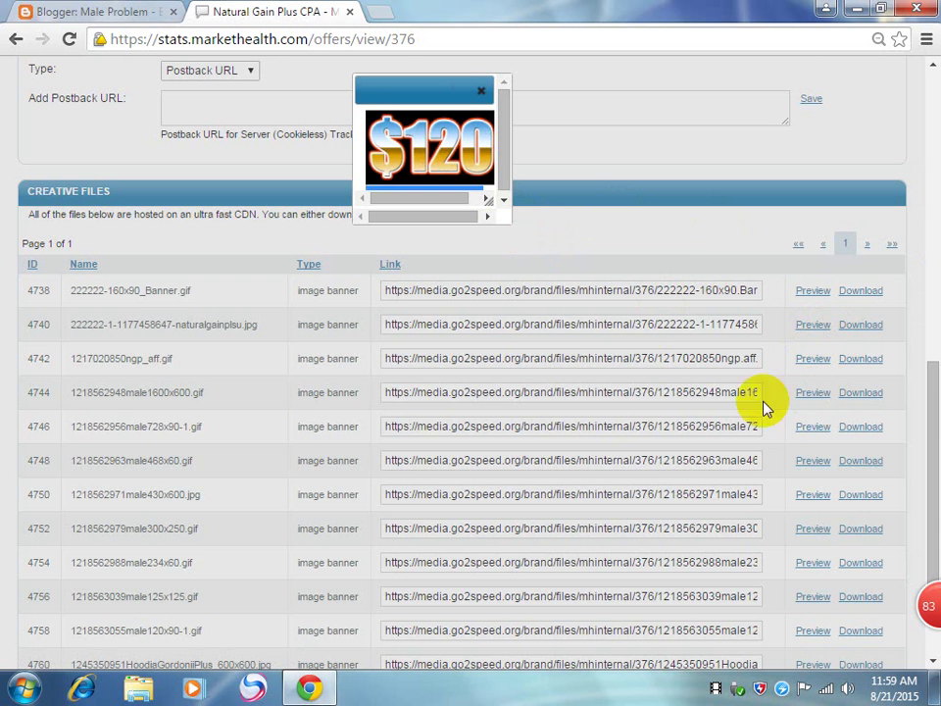
left_click(483, 95)
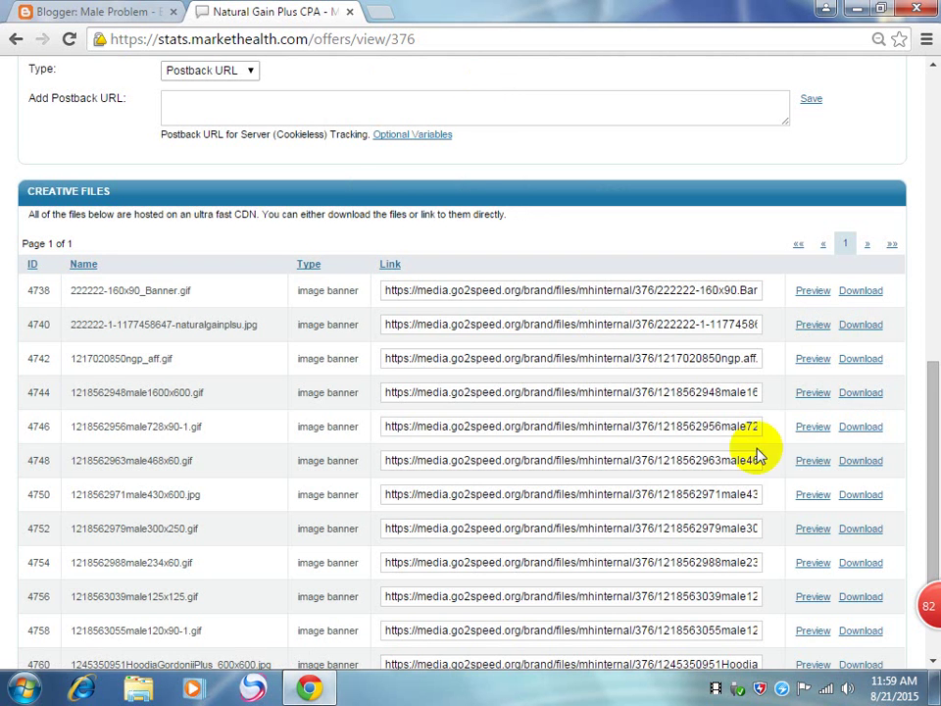
left_click(813, 428)
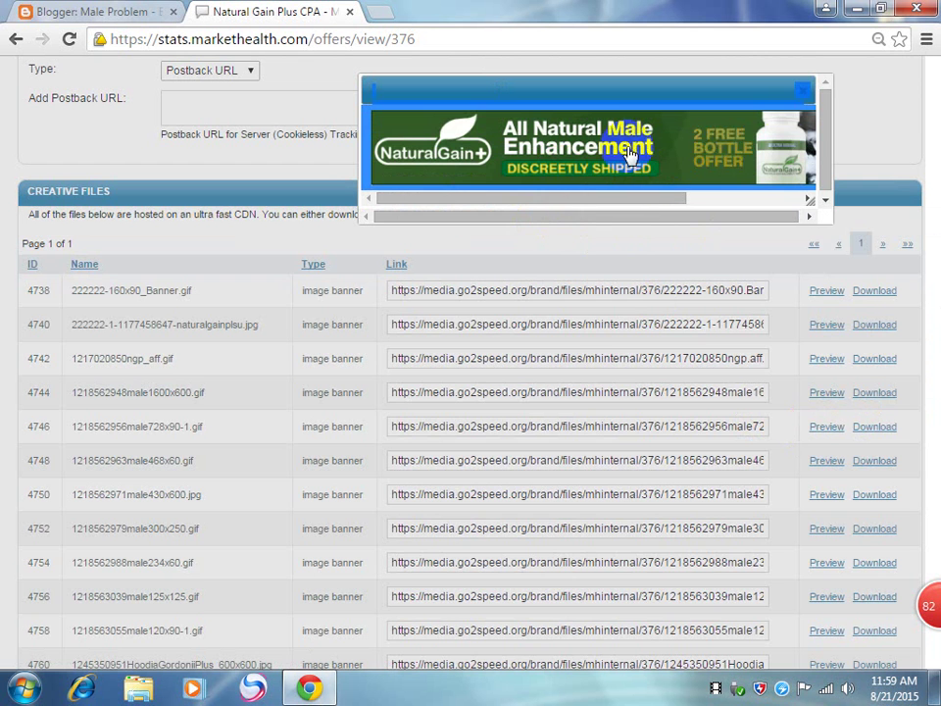
left_click(804, 101)
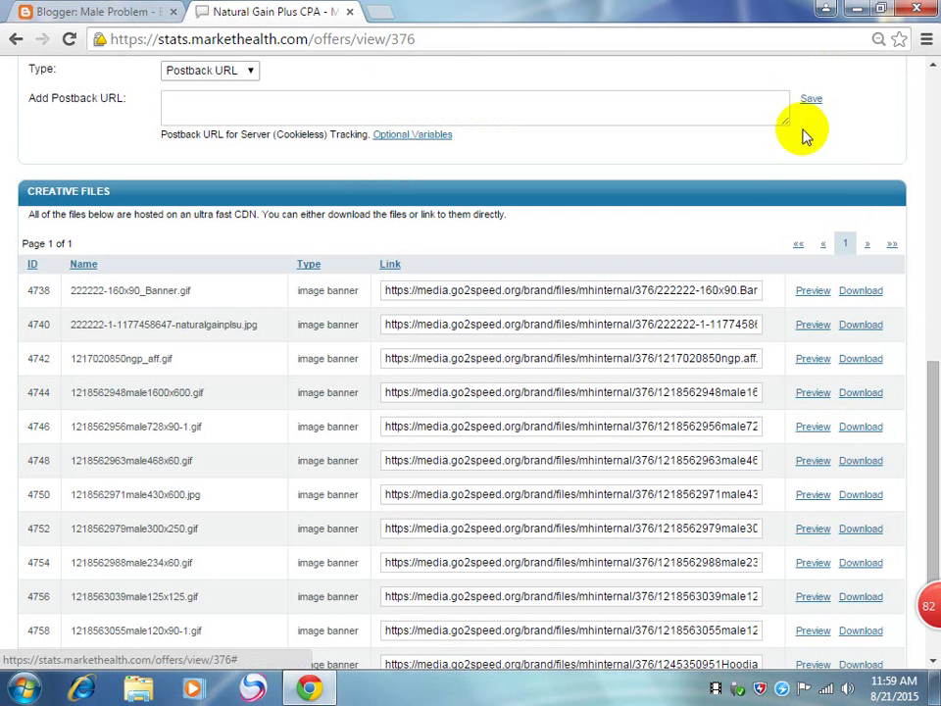
left_click(821, 566)
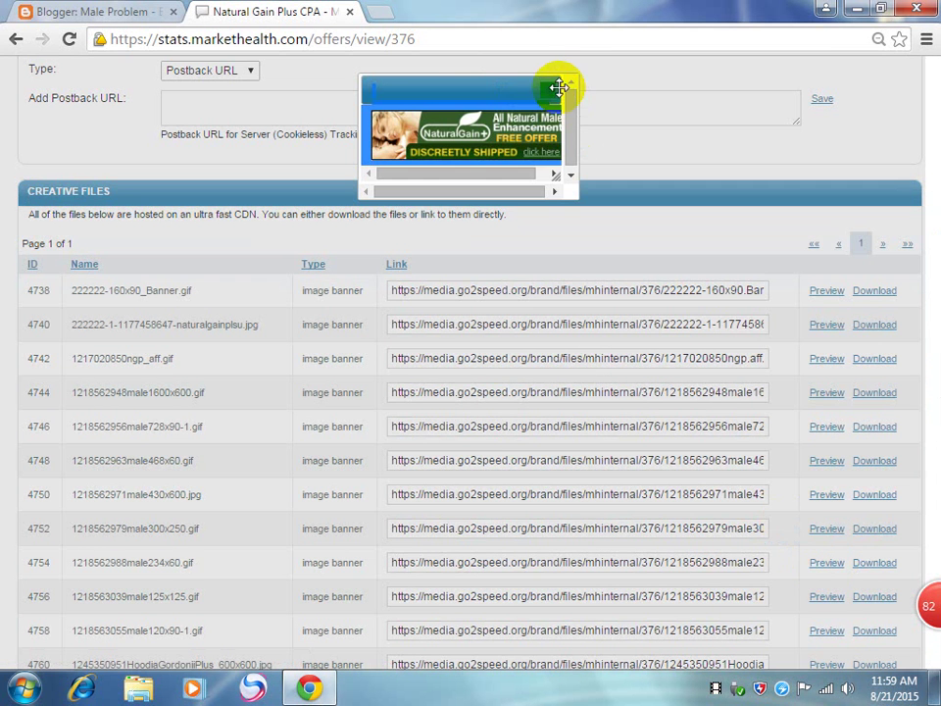
left_click(549, 92)
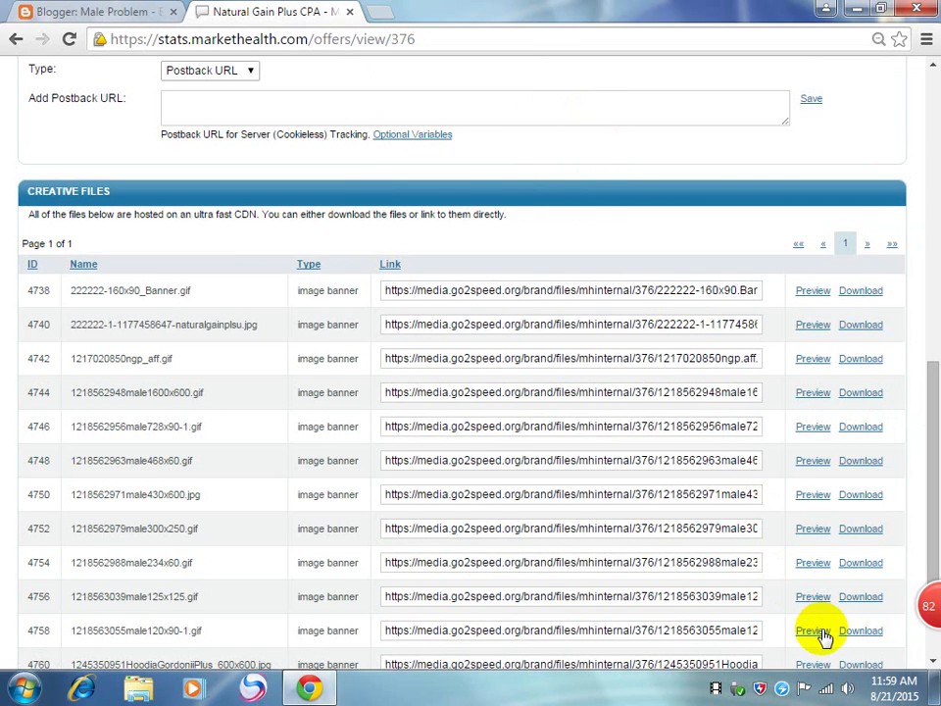
left_click(821, 630)
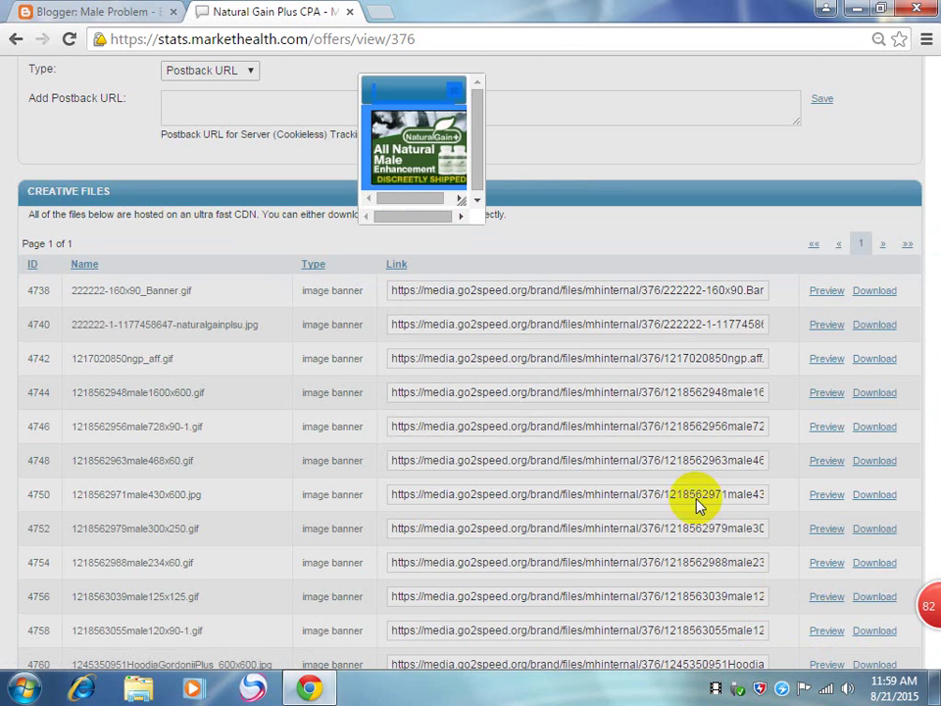
left_click(457, 94)
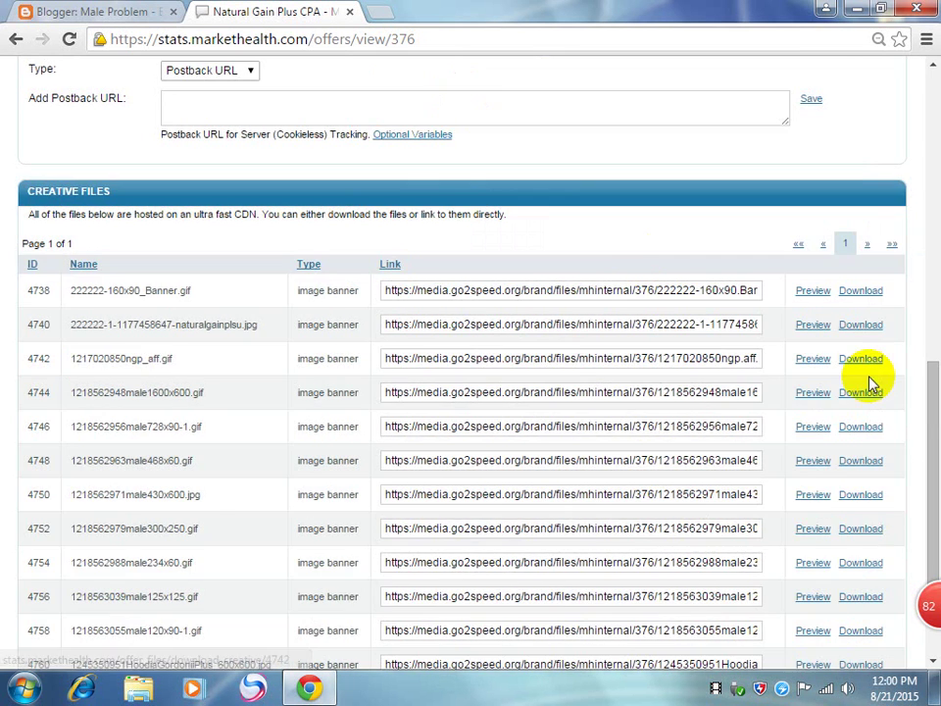
scroll(871, 380, "down", 3)
left_click(811, 516)
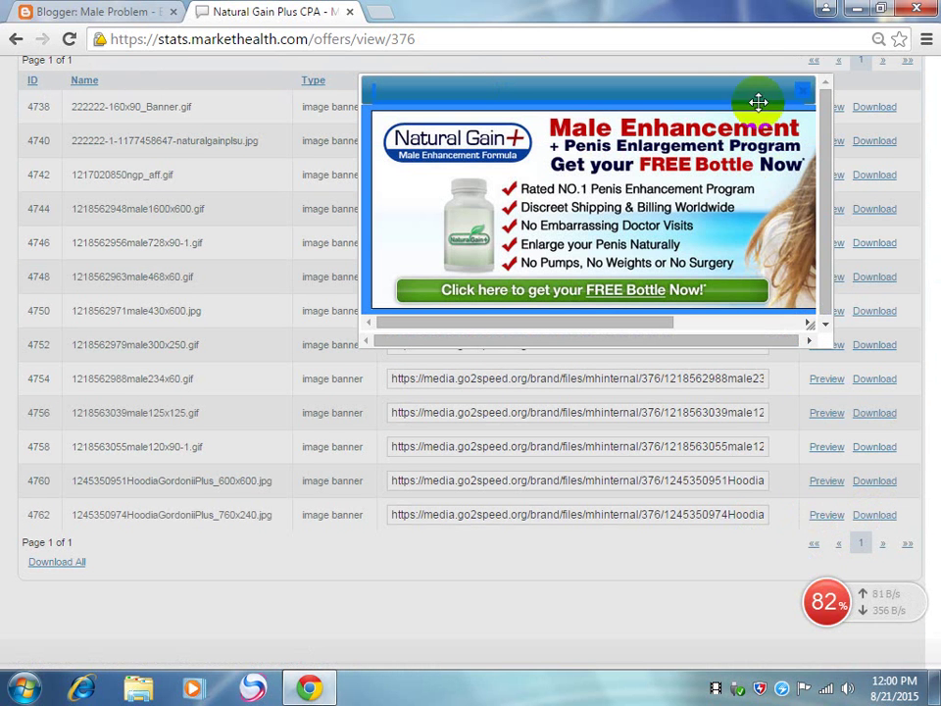
left_click(813, 96)
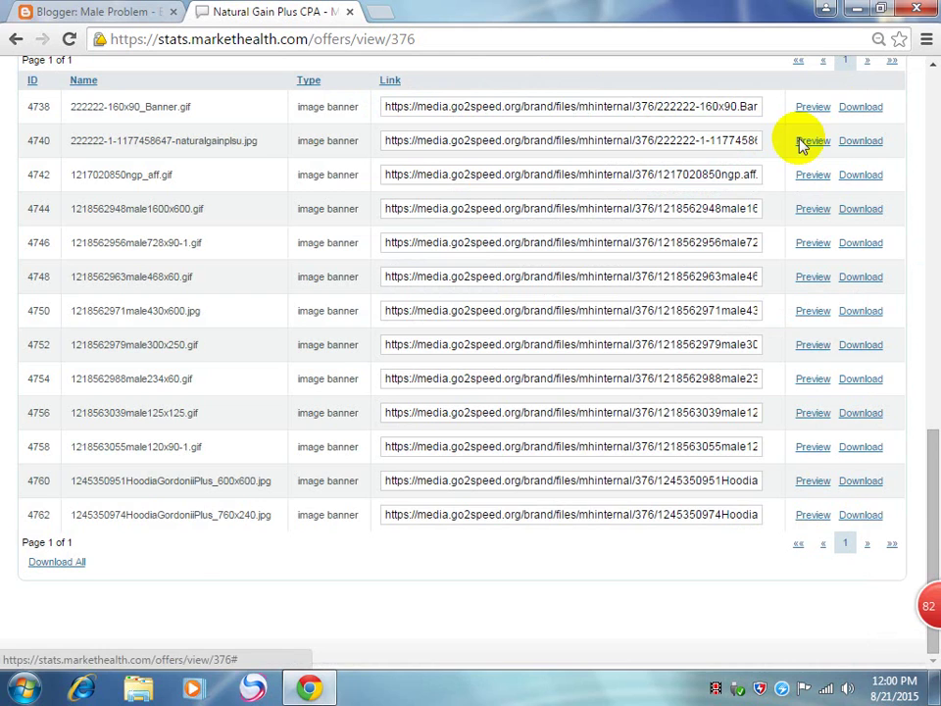
left_click(821, 483)
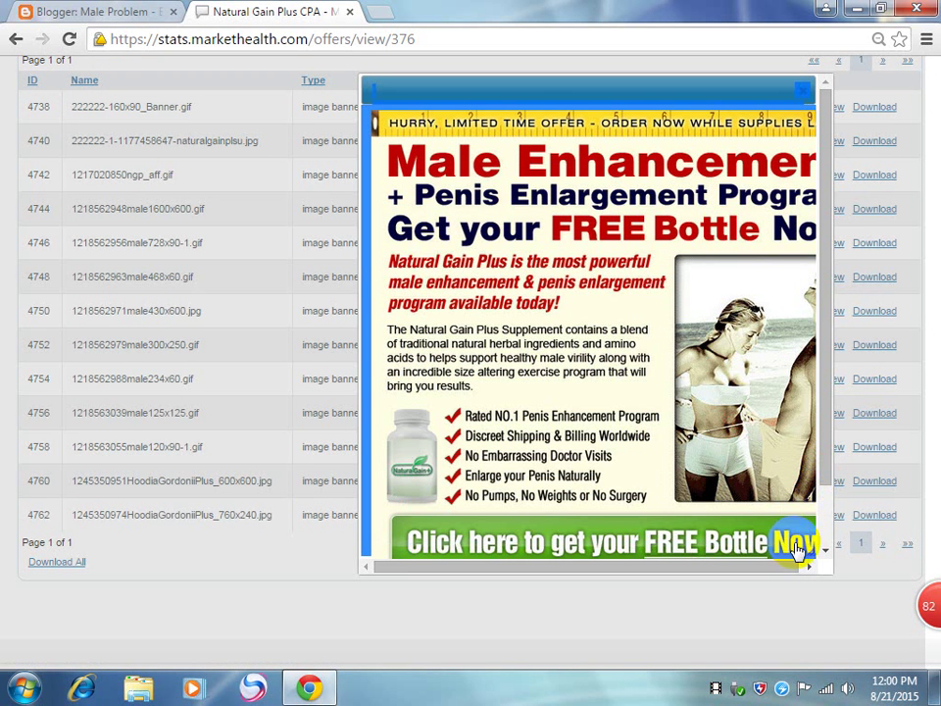
left_click(804, 91)
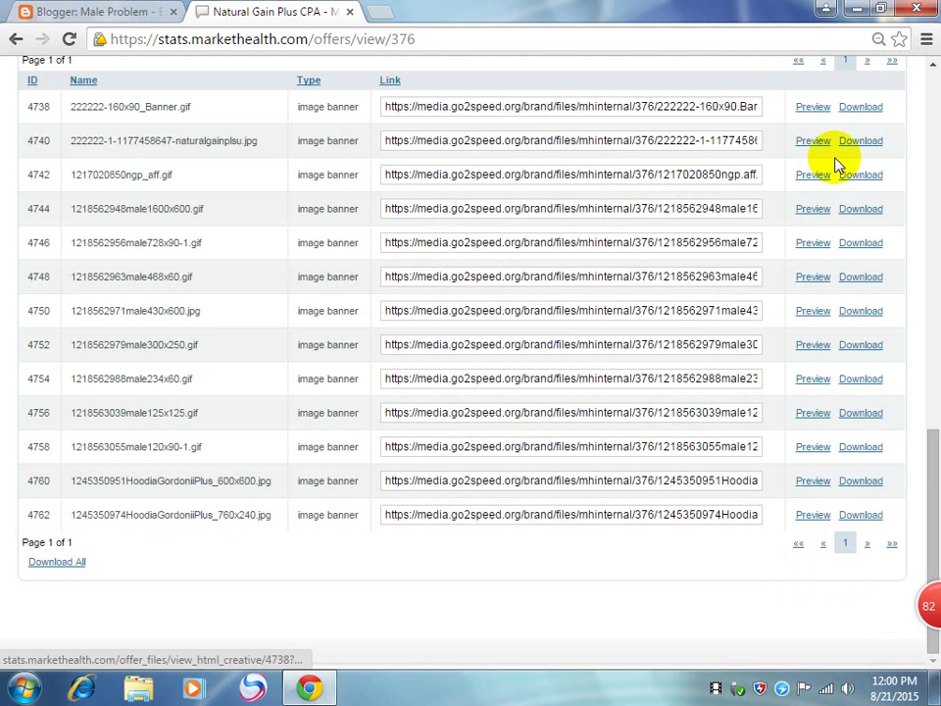
left_click(811, 516)
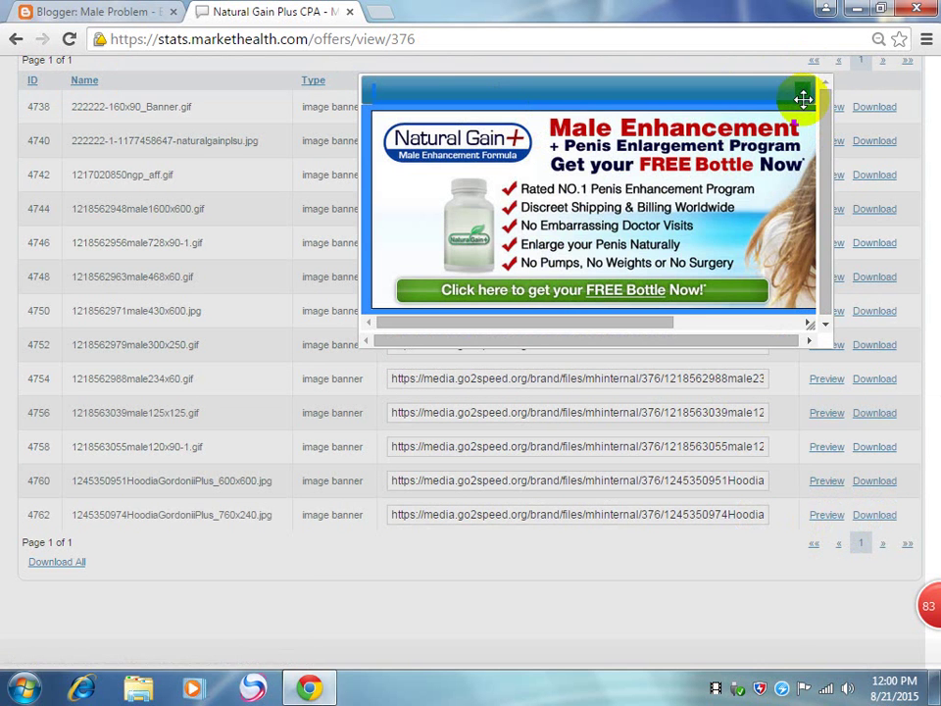
left_click(805, 92)
left_click(871, 546)
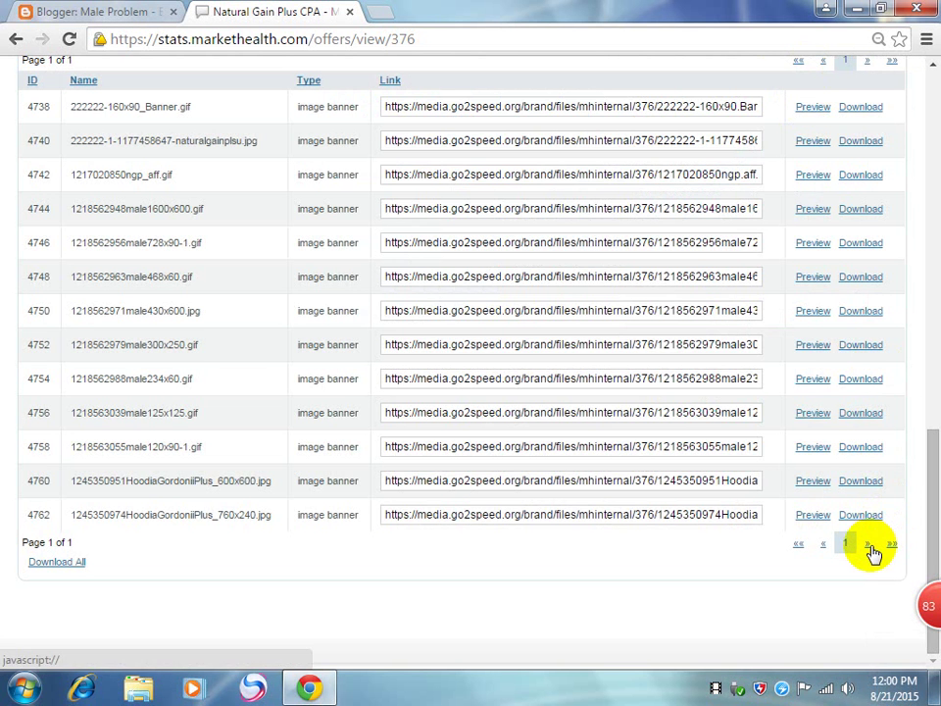
scroll(811, 500, "up", 2)
scroll(812, 497, "down", 2)
left_click(812, 413)
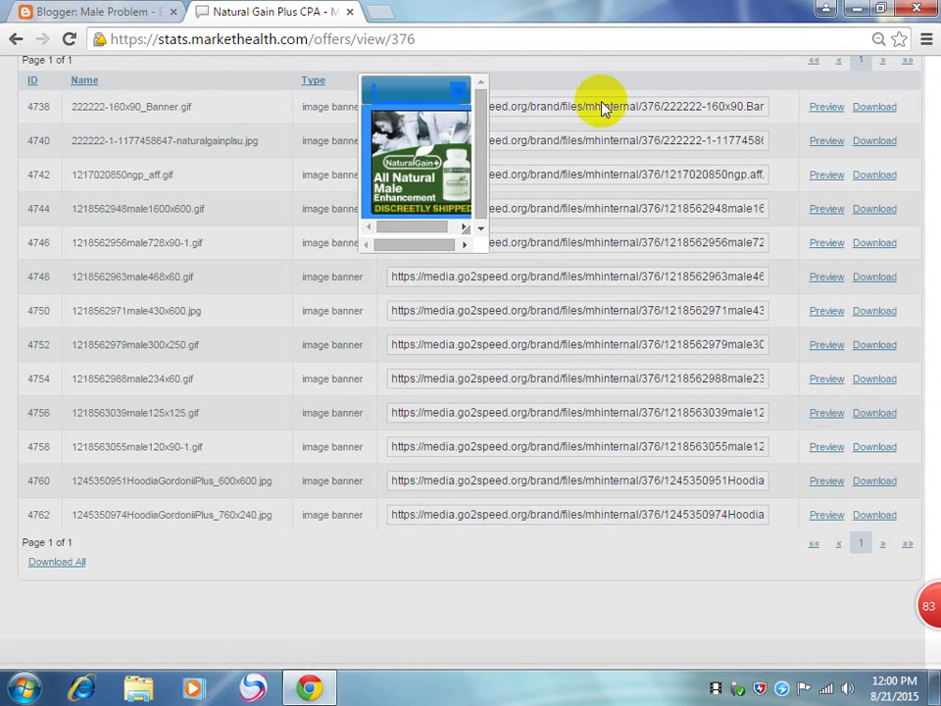
left_click(457, 90)
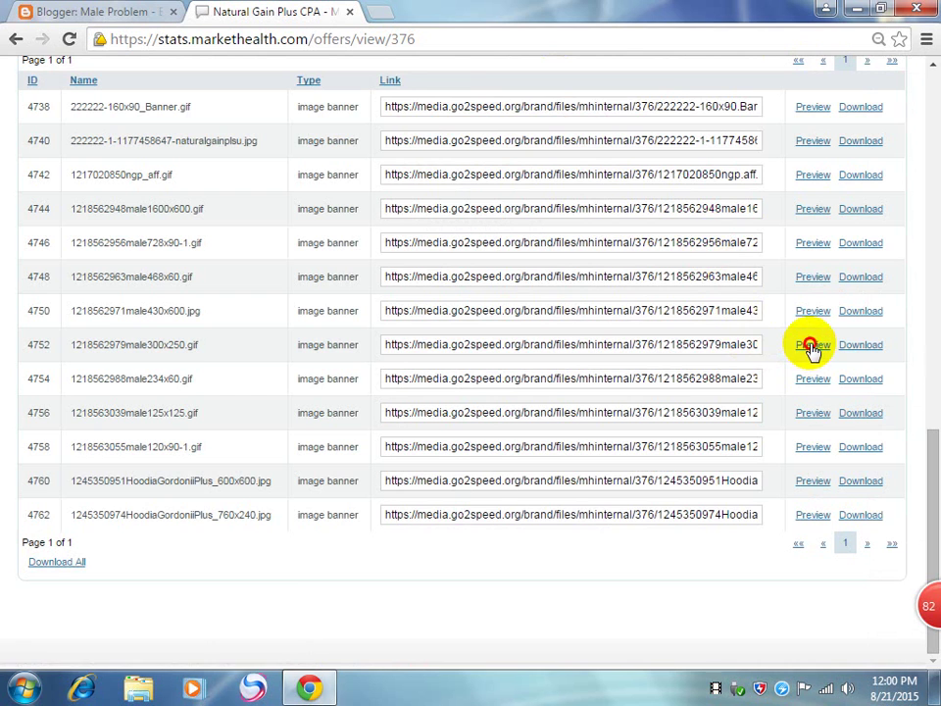
left_click(811, 345)
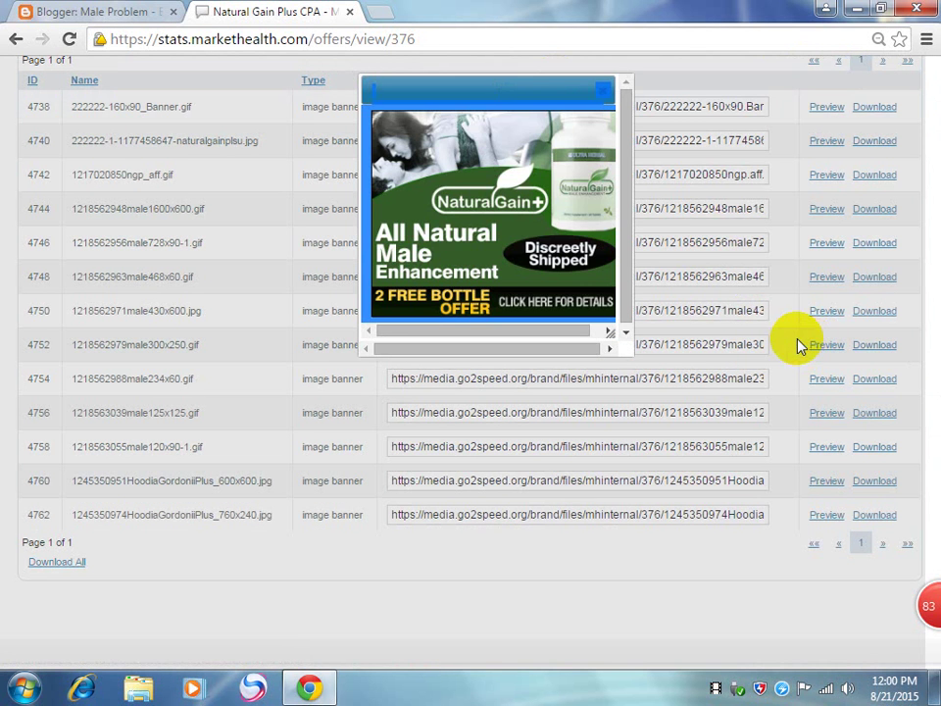
left_click(625, 86)
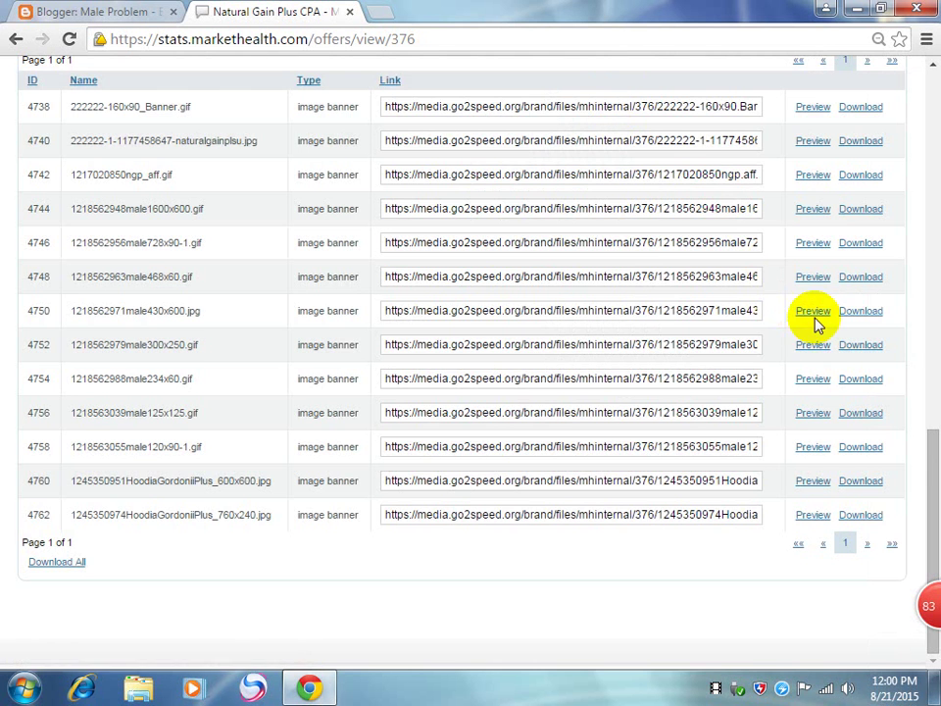
left_click(819, 318)
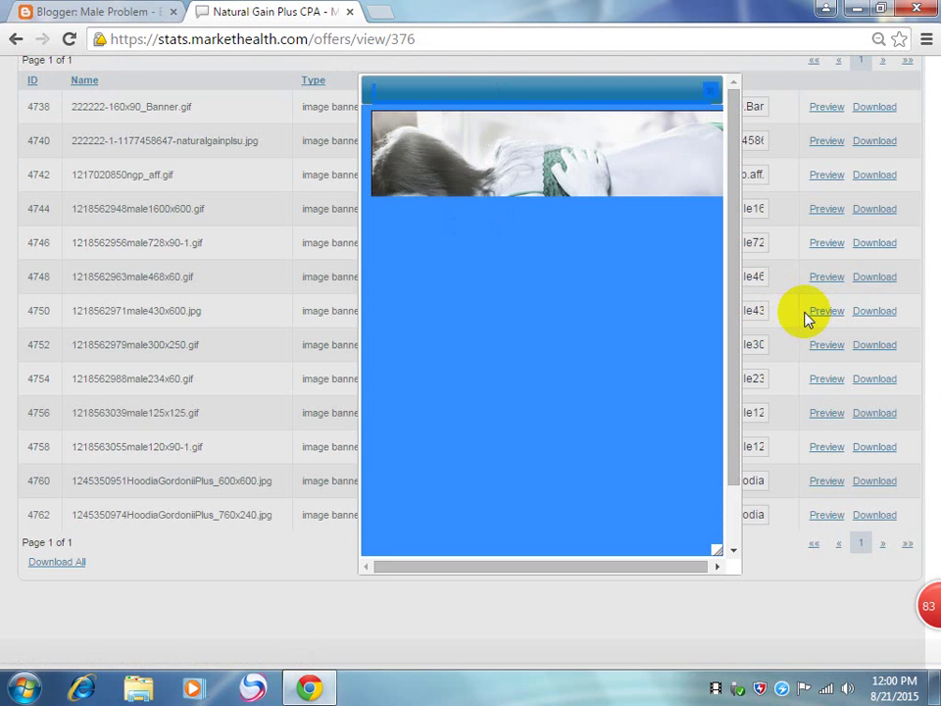
left_click(713, 92)
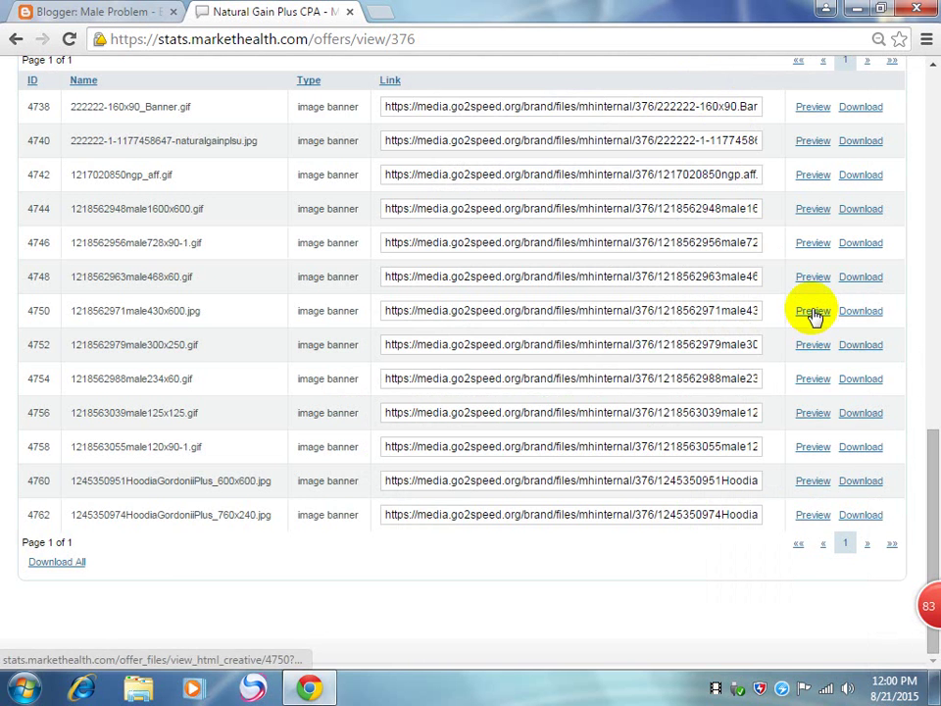
left_click(813, 311)
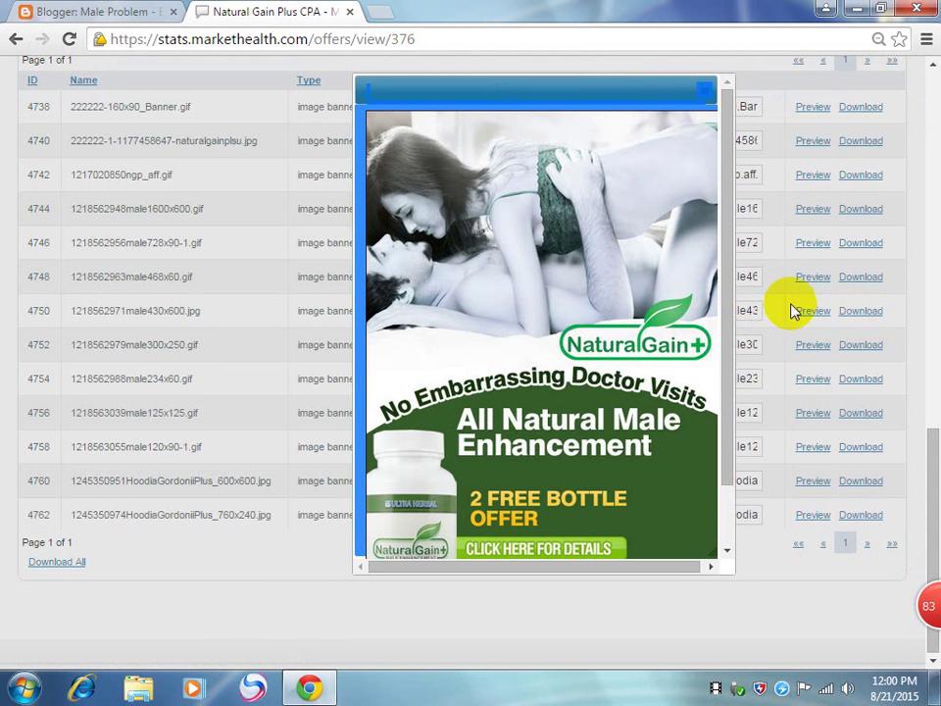
left_click(706, 93)
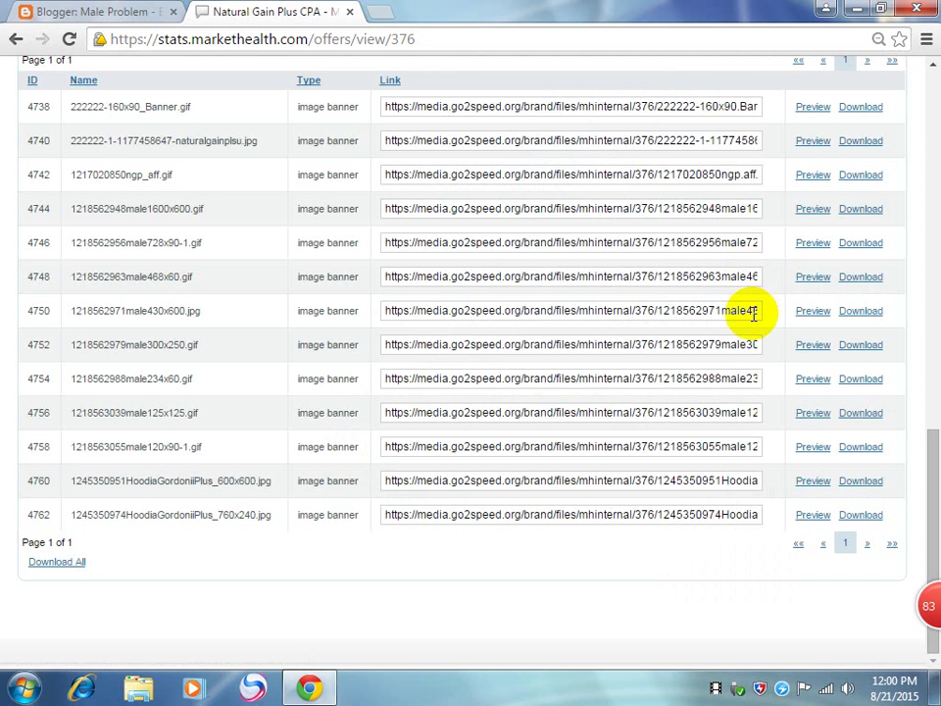
left_click_drag(756, 312, 531, 299)
triple_click(532, 311)
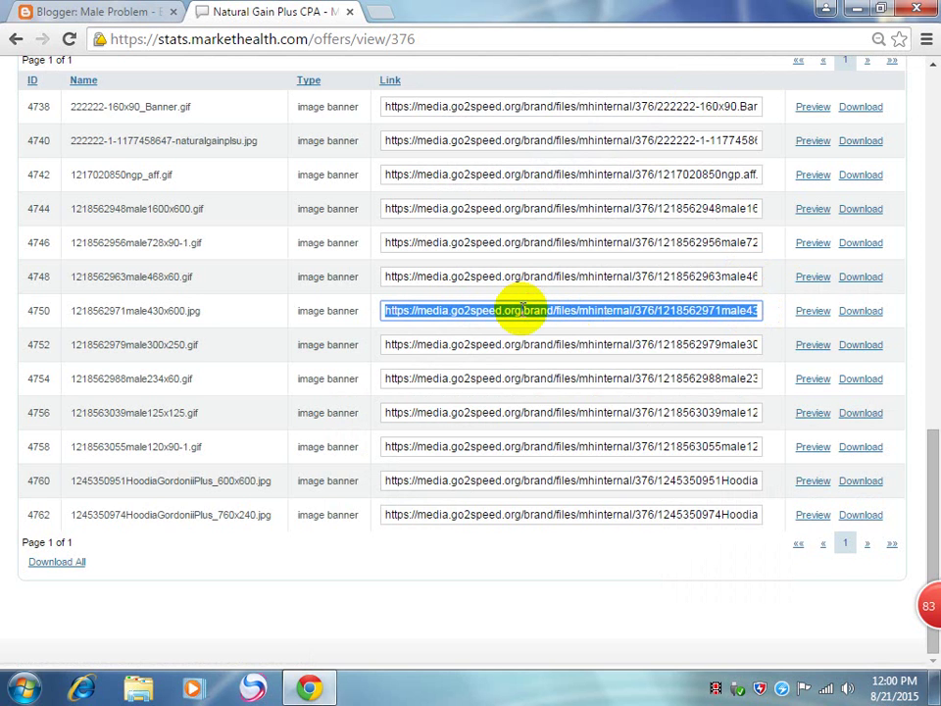
left_click(857, 311)
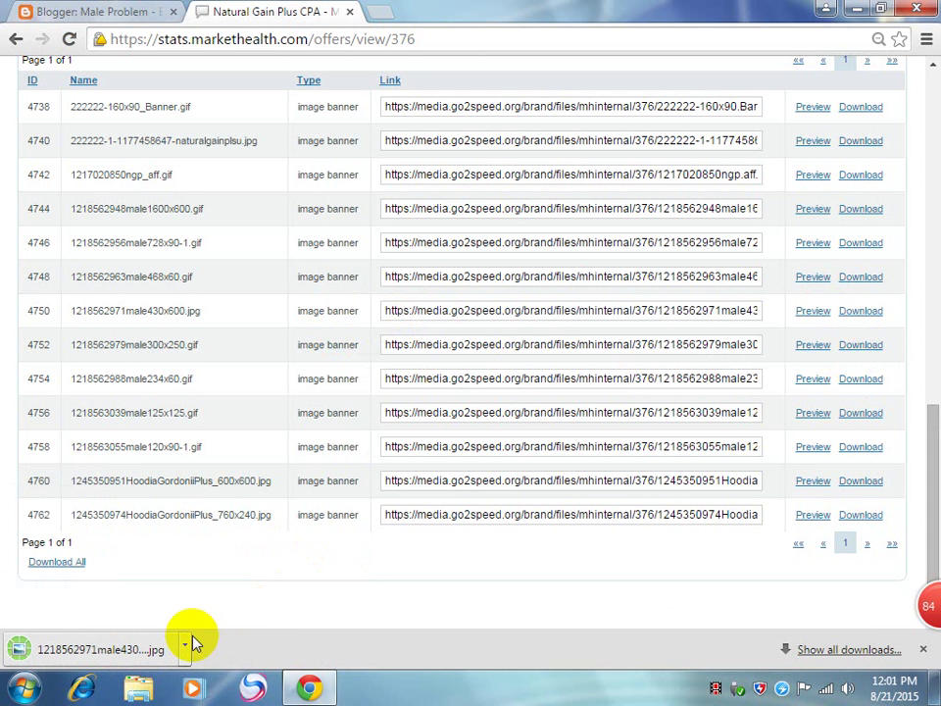
scroll(500, 566, "up", 5)
scroll(500, 566, "up", 1)
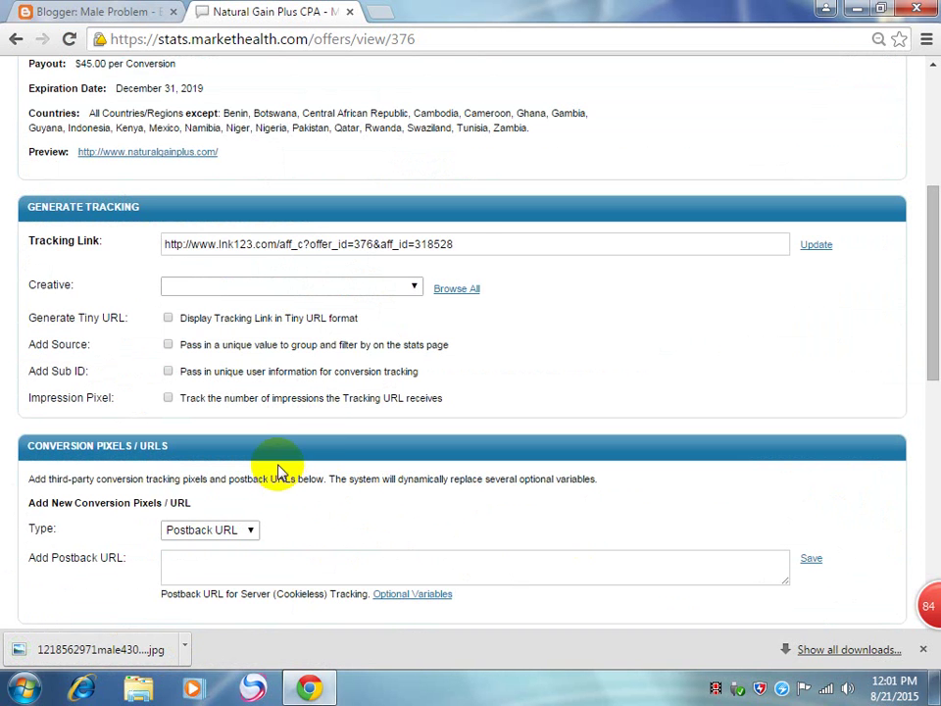
left_click(287, 244)
key("ctrl+a")
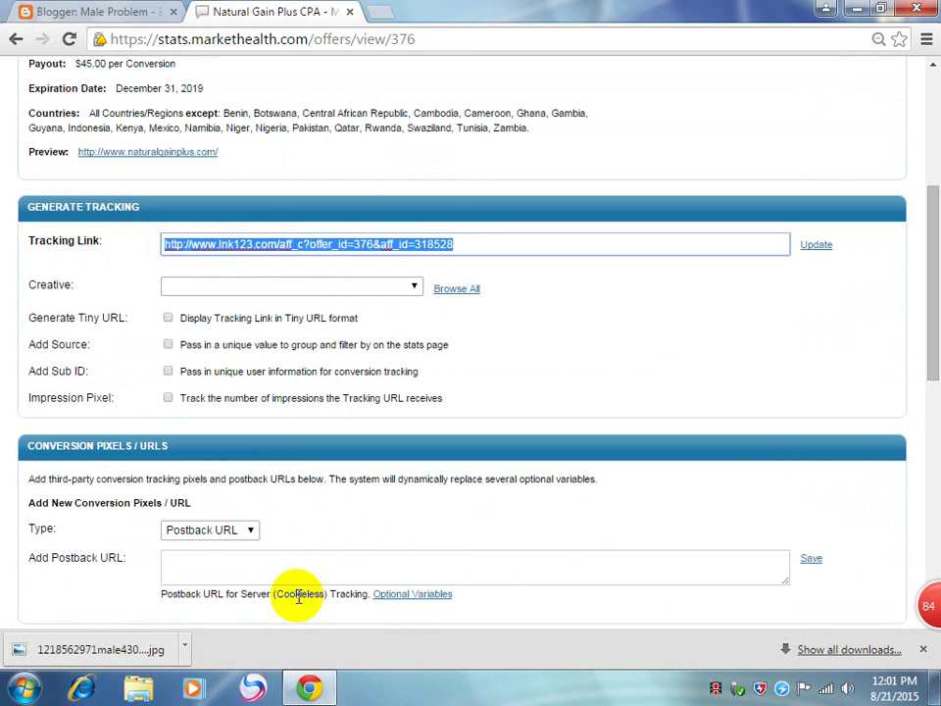
Step: Start a new blank Blogger post and select 'Natural Gain Plus' in the offer title
left_click(36, 10)
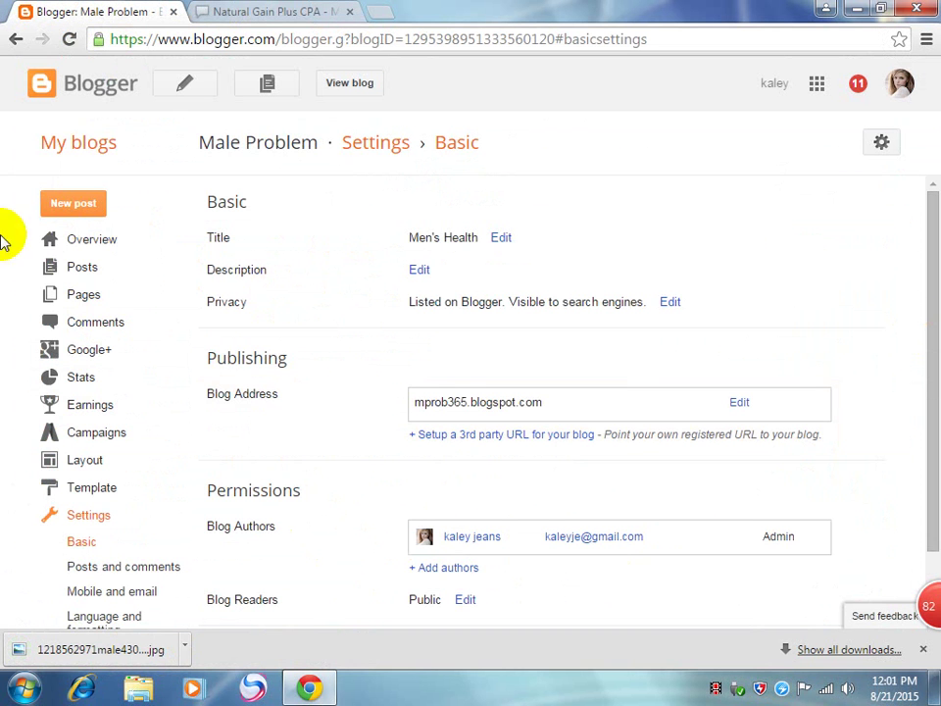
left_click(86, 207)
left_click(281, 12)
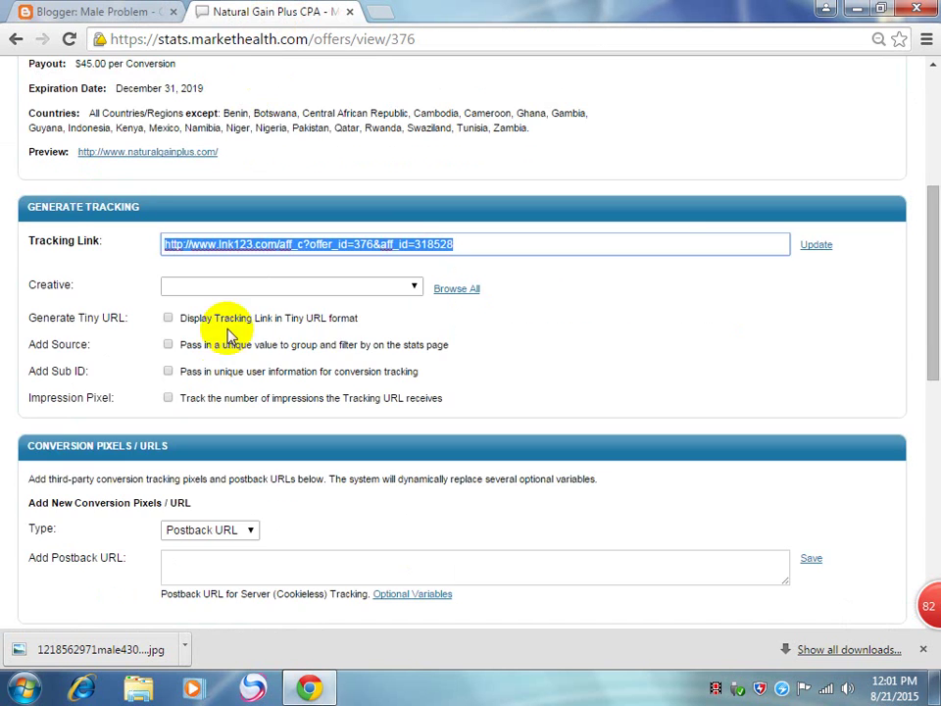
scroll(227, 327, "up", 3)
left_click_drag(183, 224, 18, 226)
key("ctrl+c")
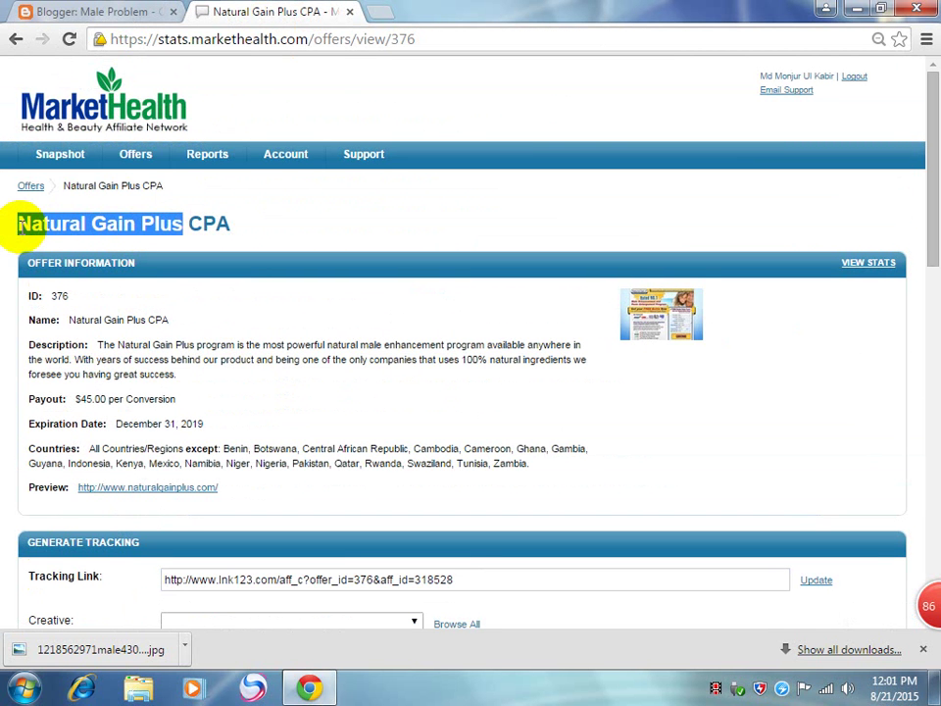
Step: Paste 'Natural Gain Plus' as both the post title and the body heading
left_click(105, 11)
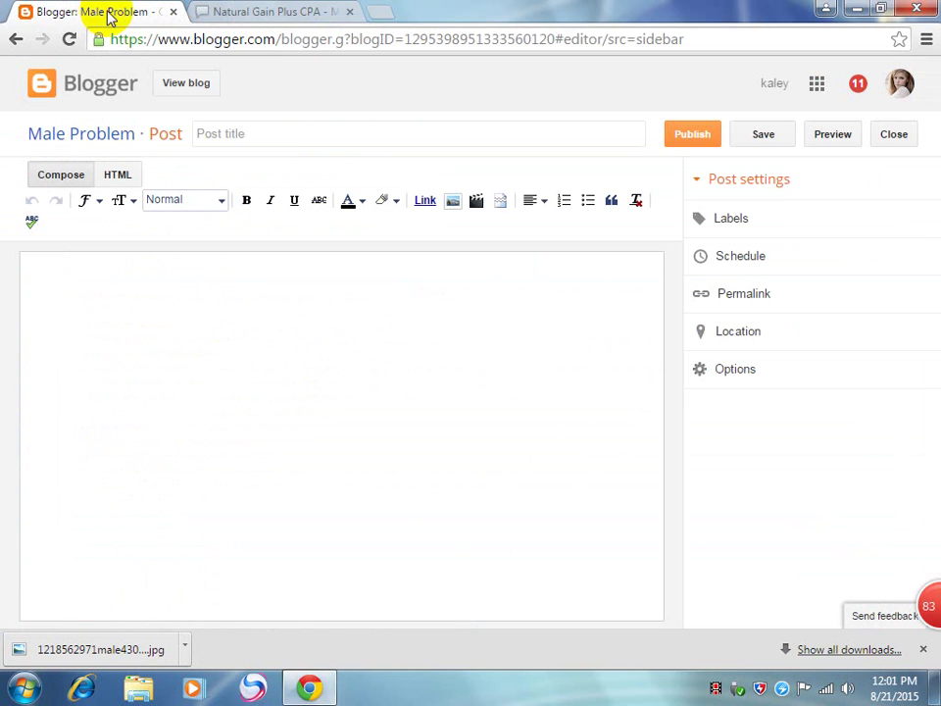
left_click(244, 137)
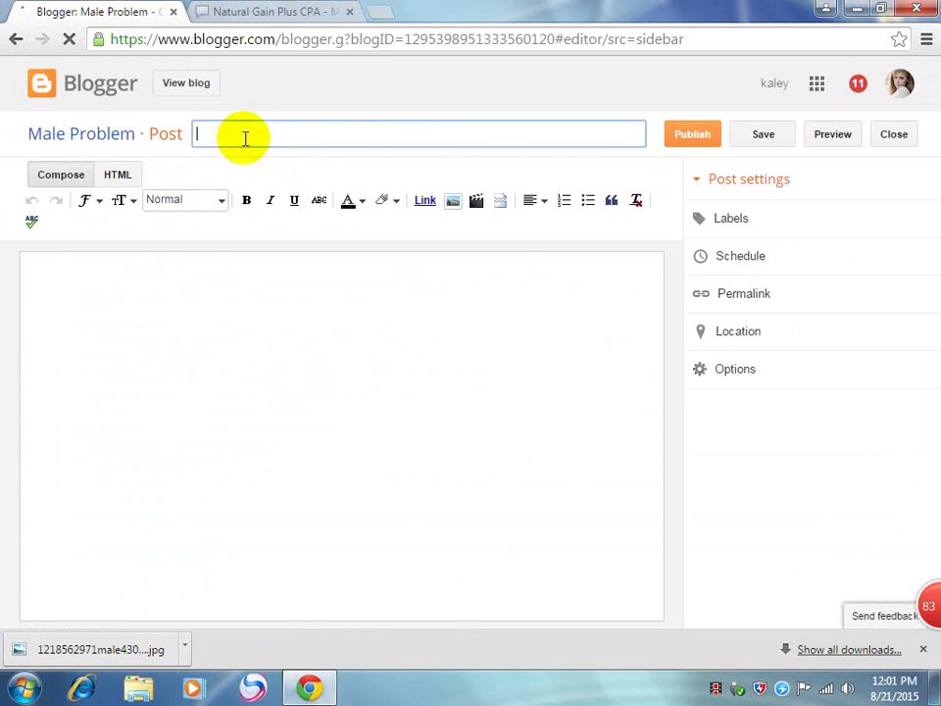
key("ctrl+v")
left_click(285, 295)
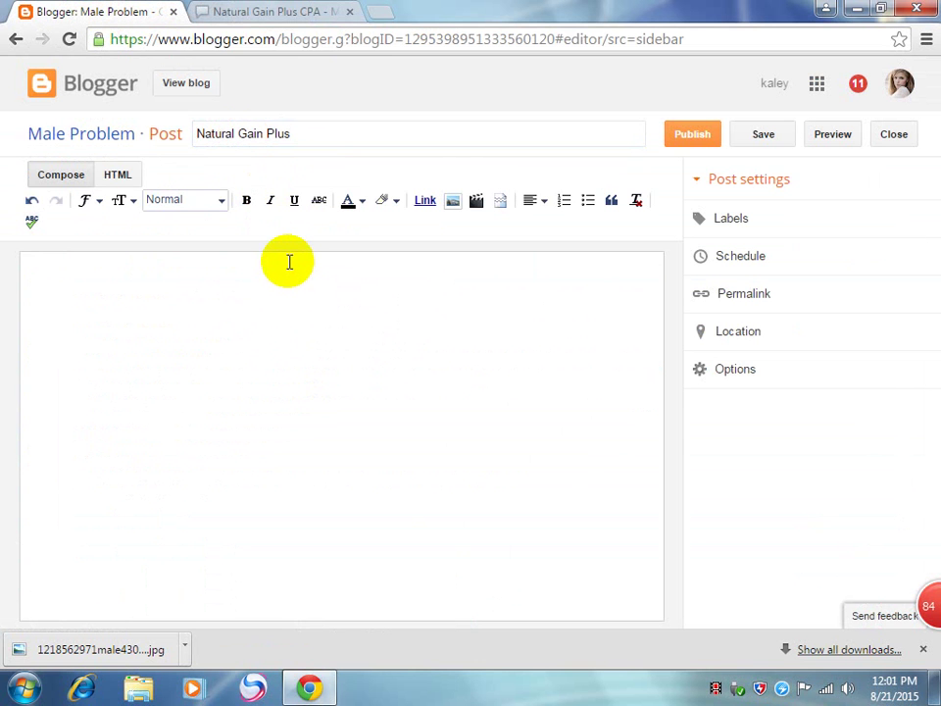
key("ctrl+v")
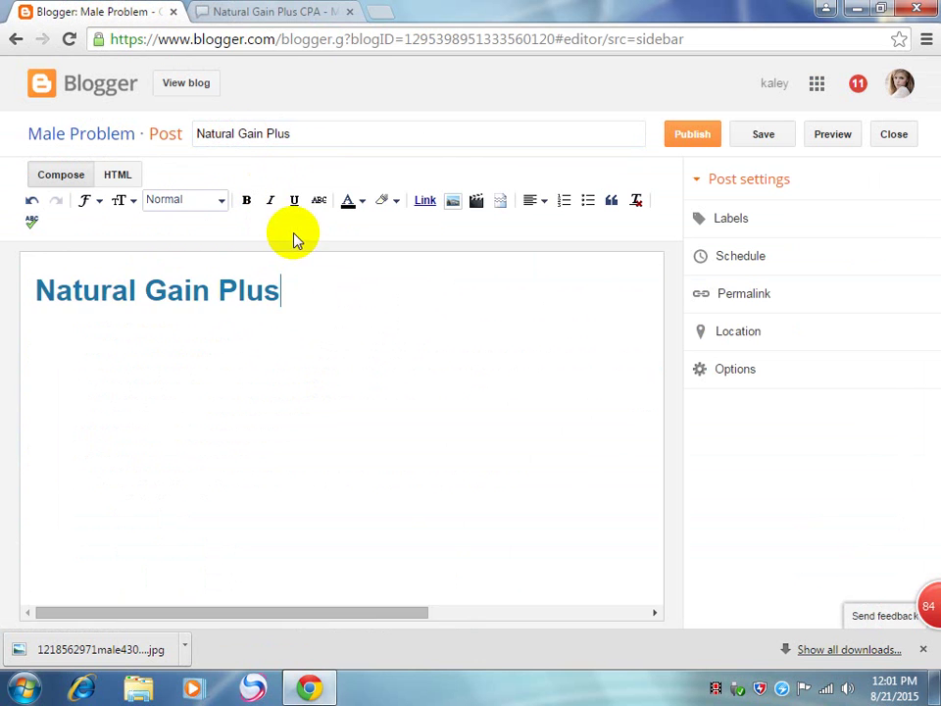
left_click(226, 14)
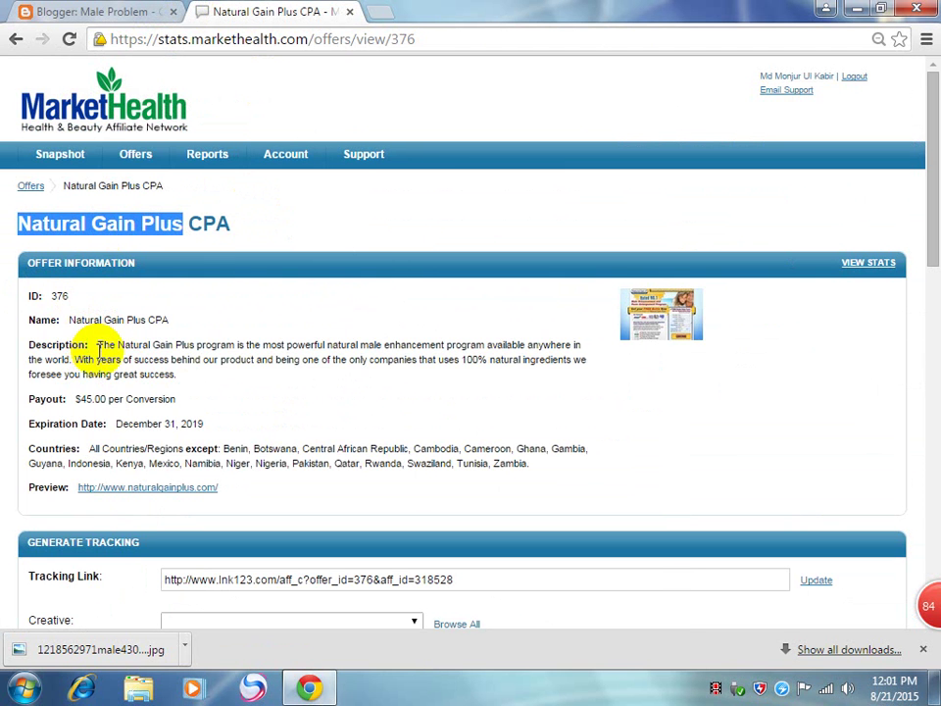
Step: Zoom the offer page to 125% and Google 'natural gain plus review' in a new tab
key("ctrl+plus")
key("ctrl+plus")
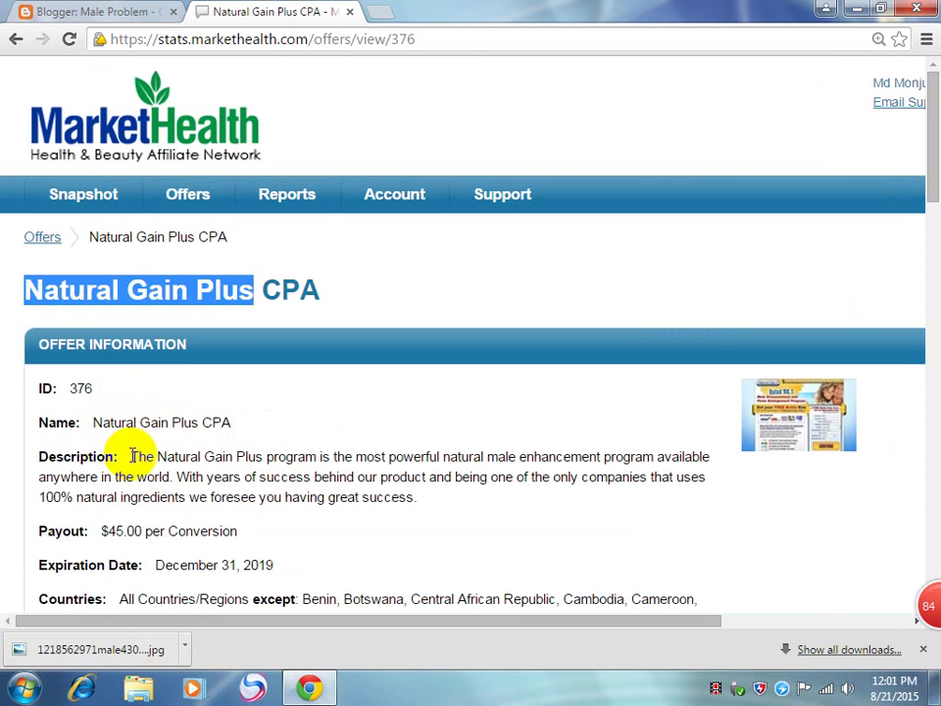
left_click(373, 12)
key("ctrl+v")
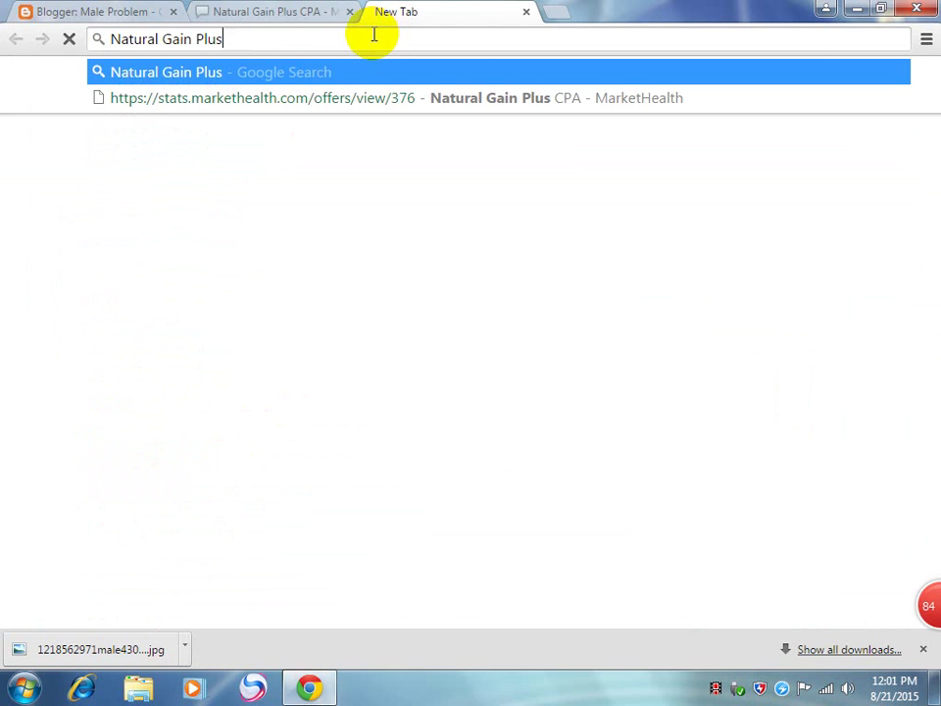
left_click(273, 98)
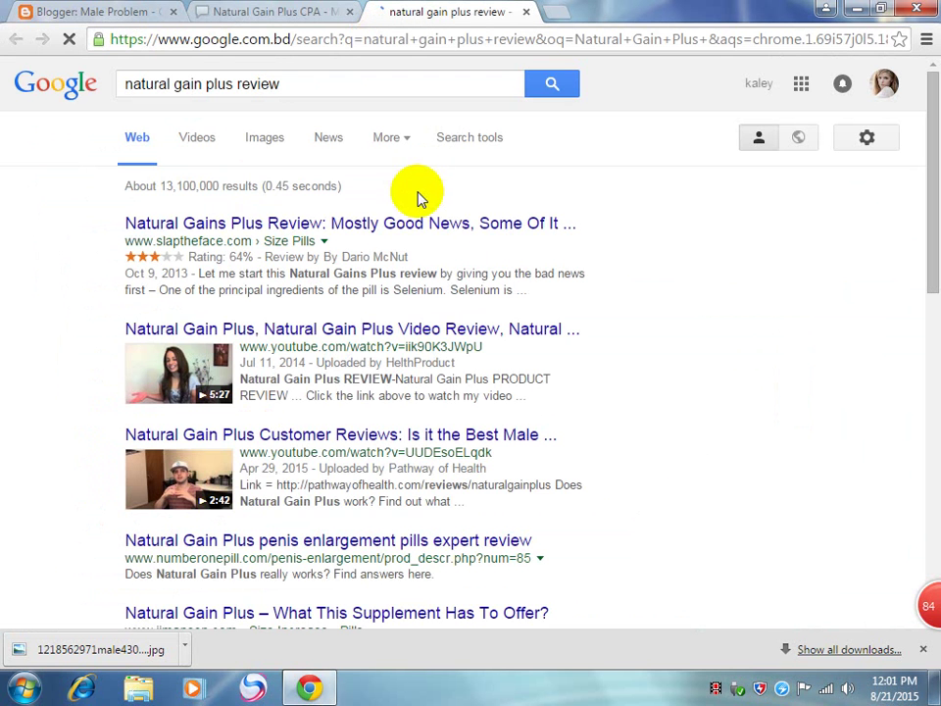
Step: Open the Natural Gain Plus customer reviews video in a new tab and switch to it
scroll(372, 333, "down", 2)
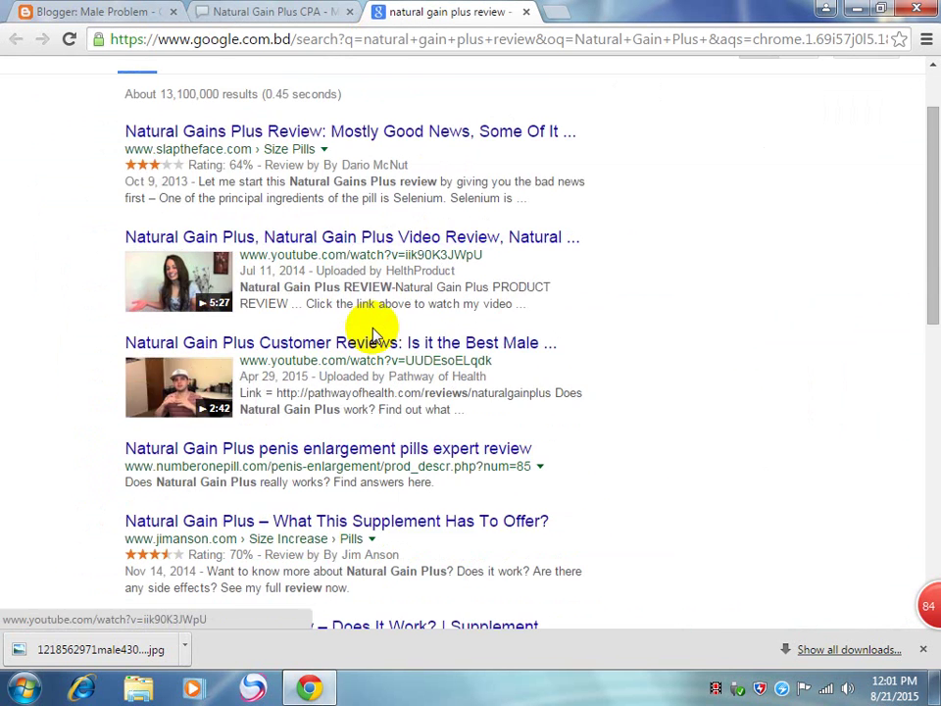
scroll(372, 333, "down", 2)
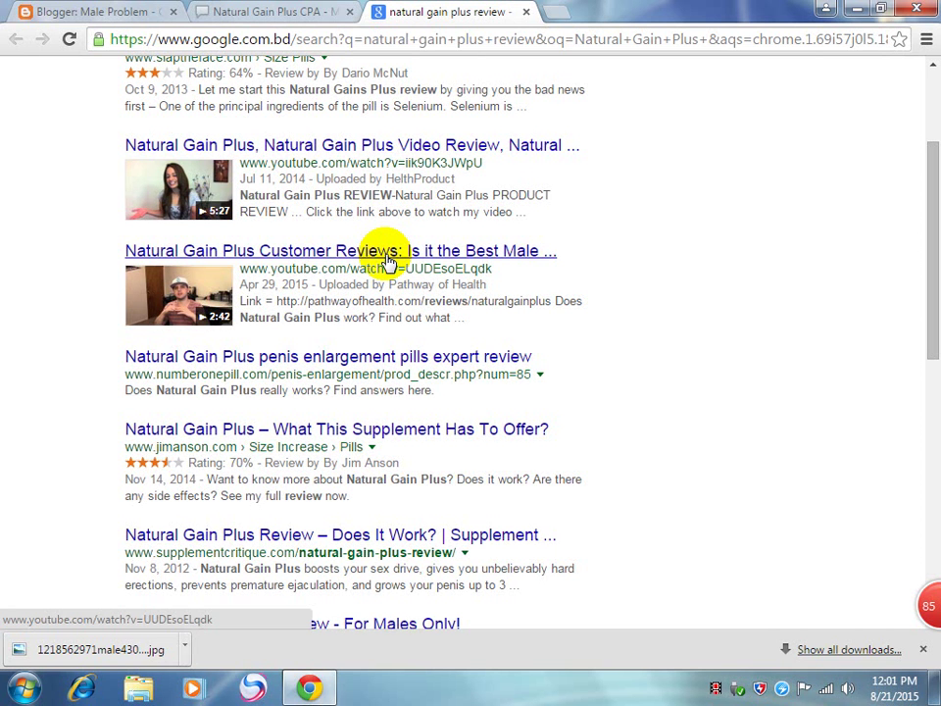
right_click(299, 256)
left_click(301, 258)
left_click(593, 10)
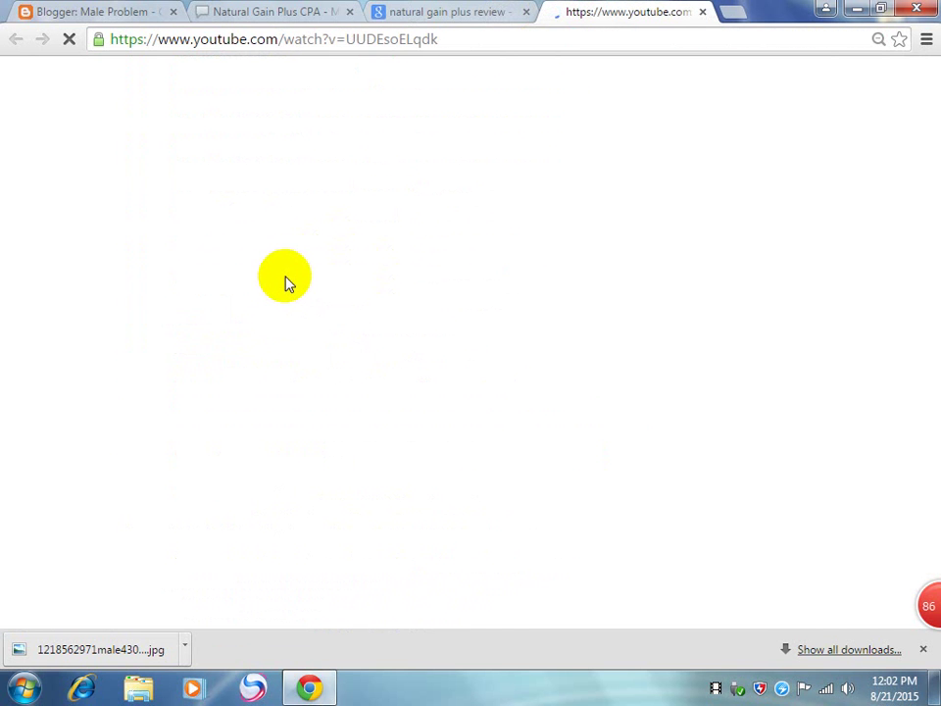
Step: Play the review video, seeking ahead to 1:52 and 2:28 with a pause in between
left_click(470, 10)
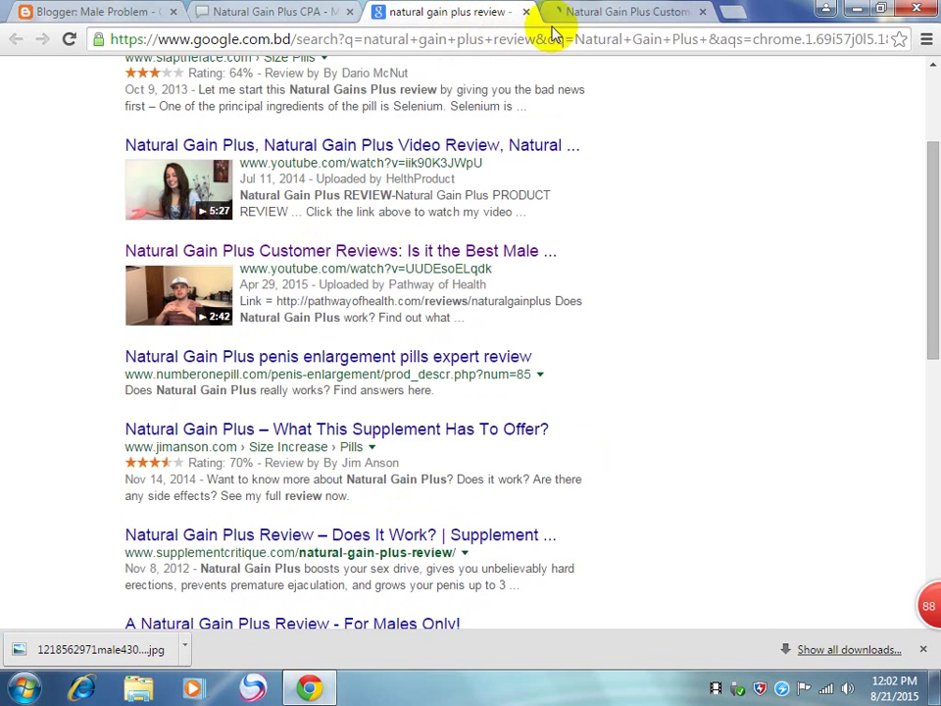
left_click(584, 26)
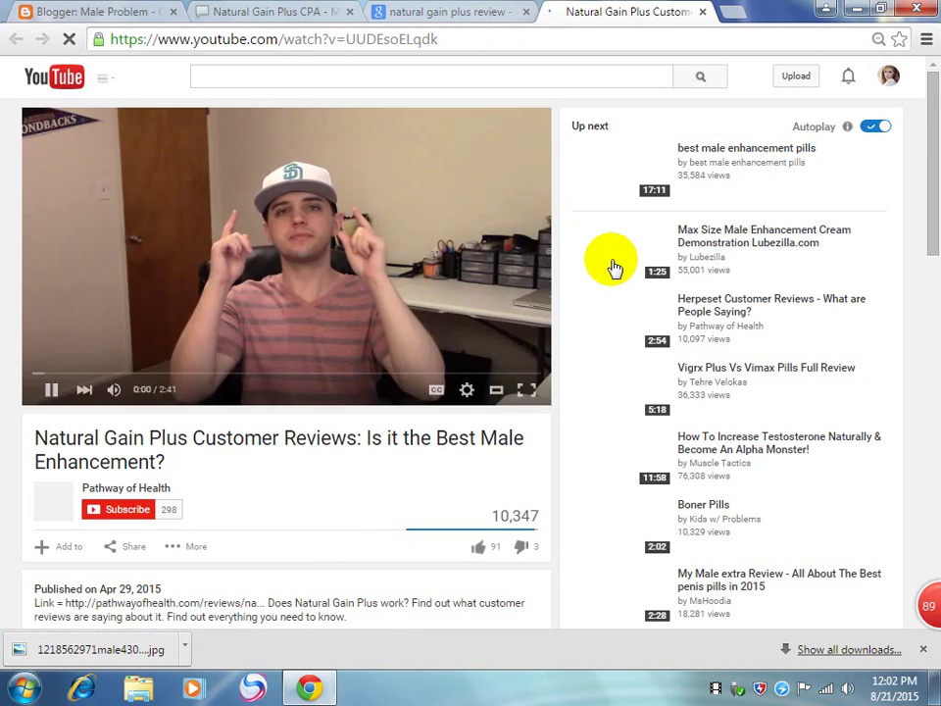
left_click(162, 395)
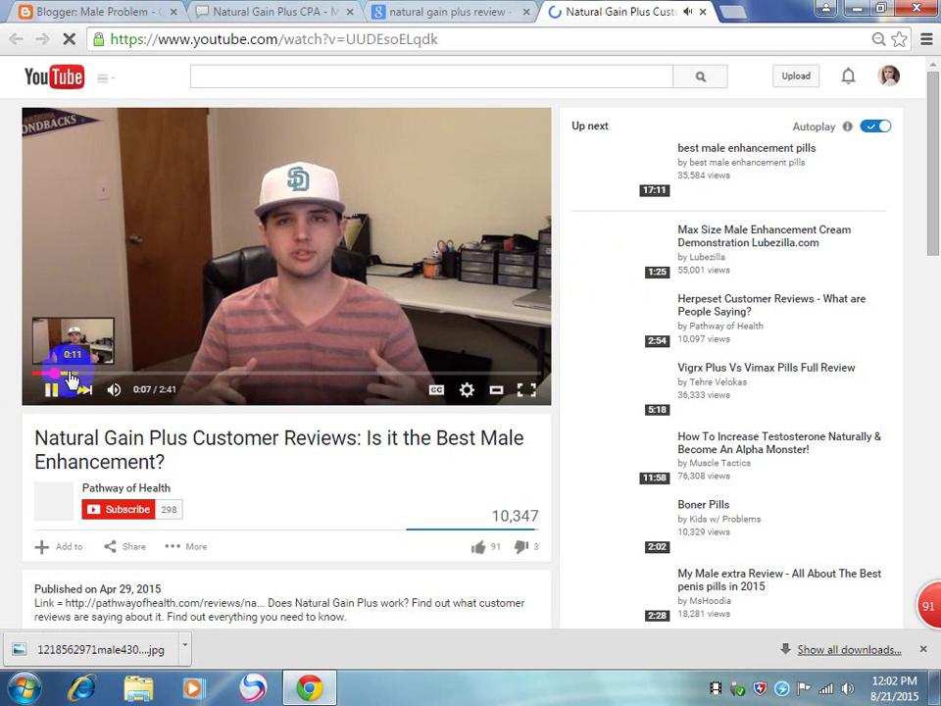
left_click(71, 379)
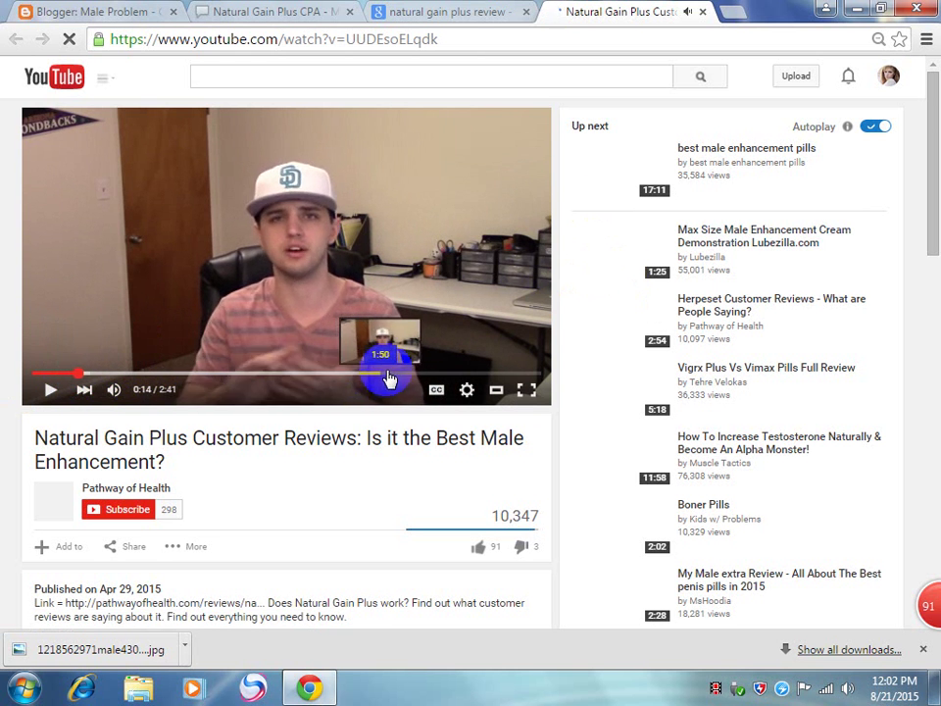
left_click(386, 379)
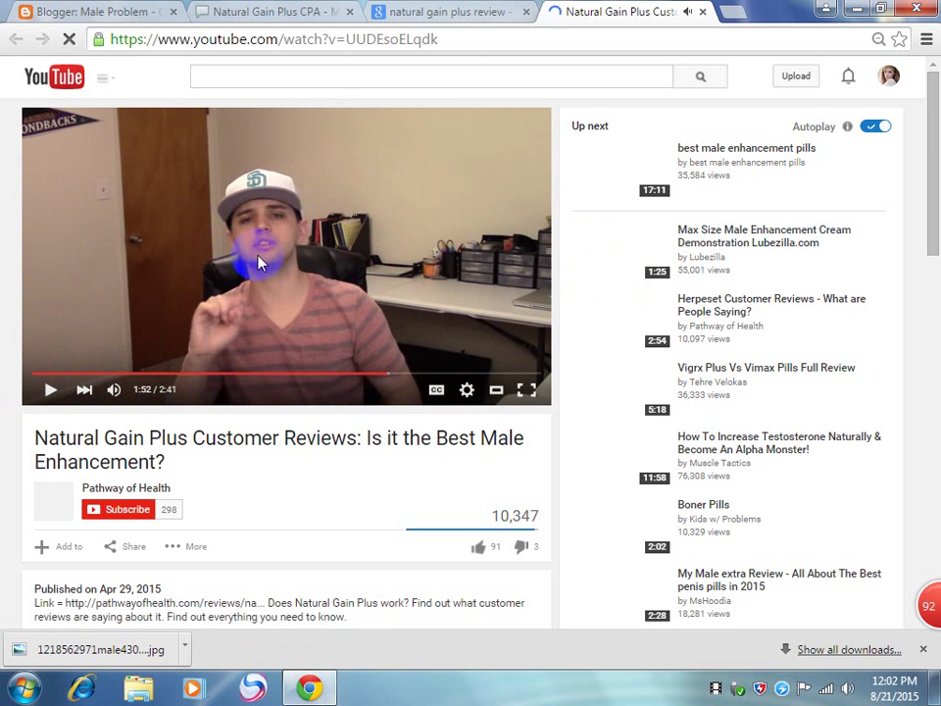
left_click(231, 285)
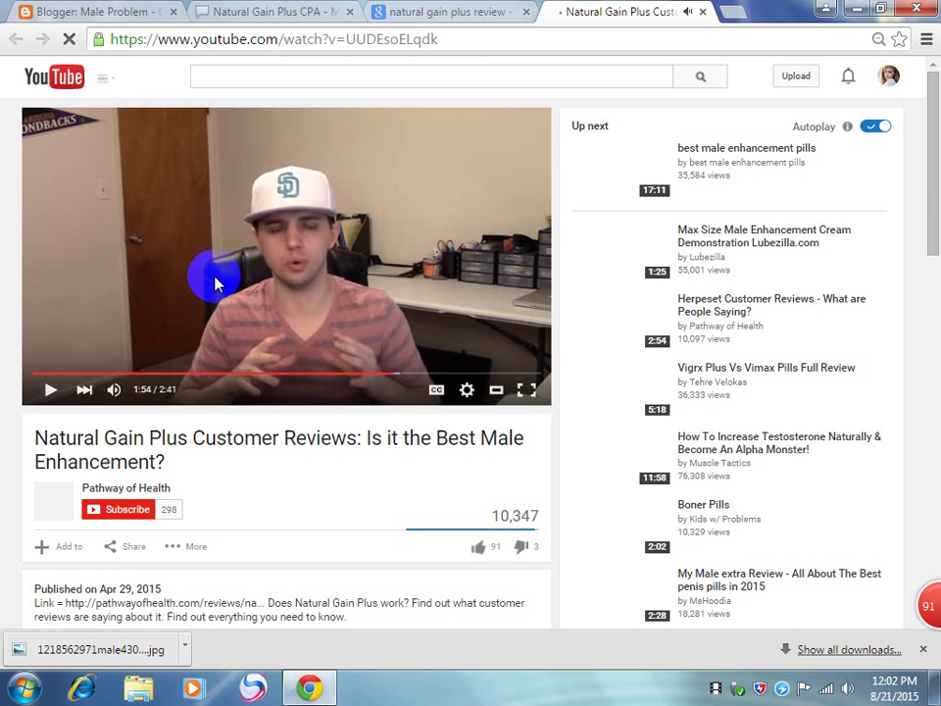
left_click(211, 278)
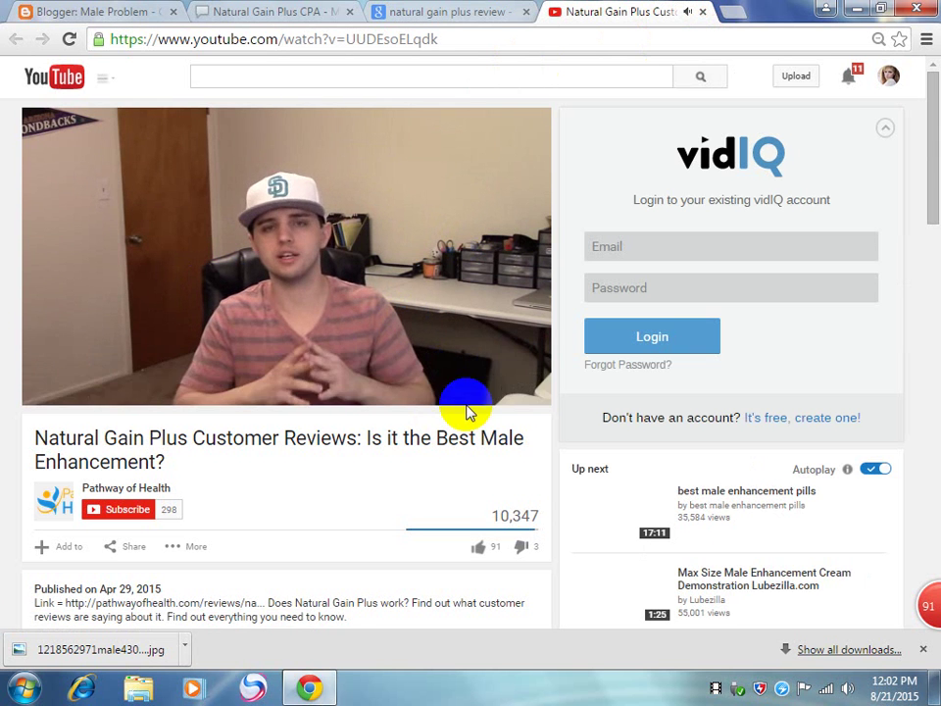
left_click(516, 372)
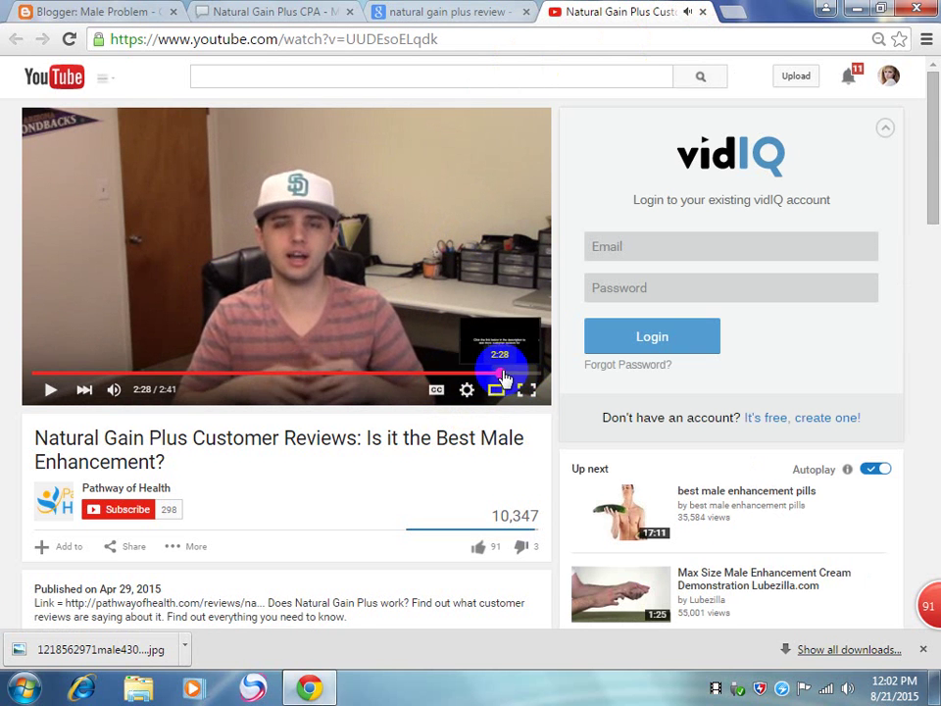
left_click(374, 268)
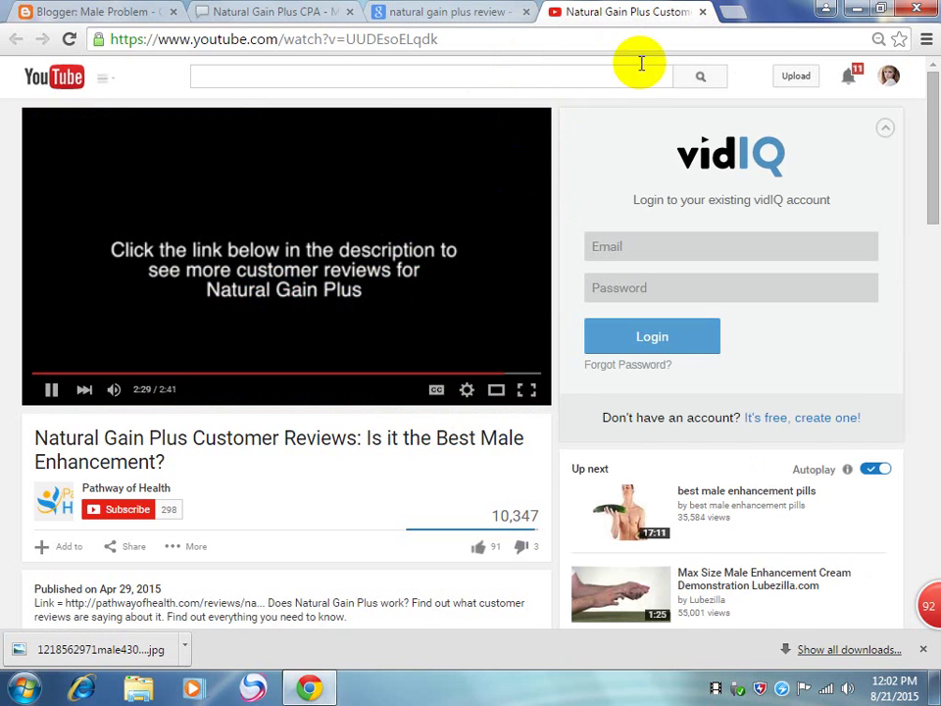
Step: Close the YouTube tab and settle back on the Google search results
scroll(147, 410, "down", 2)
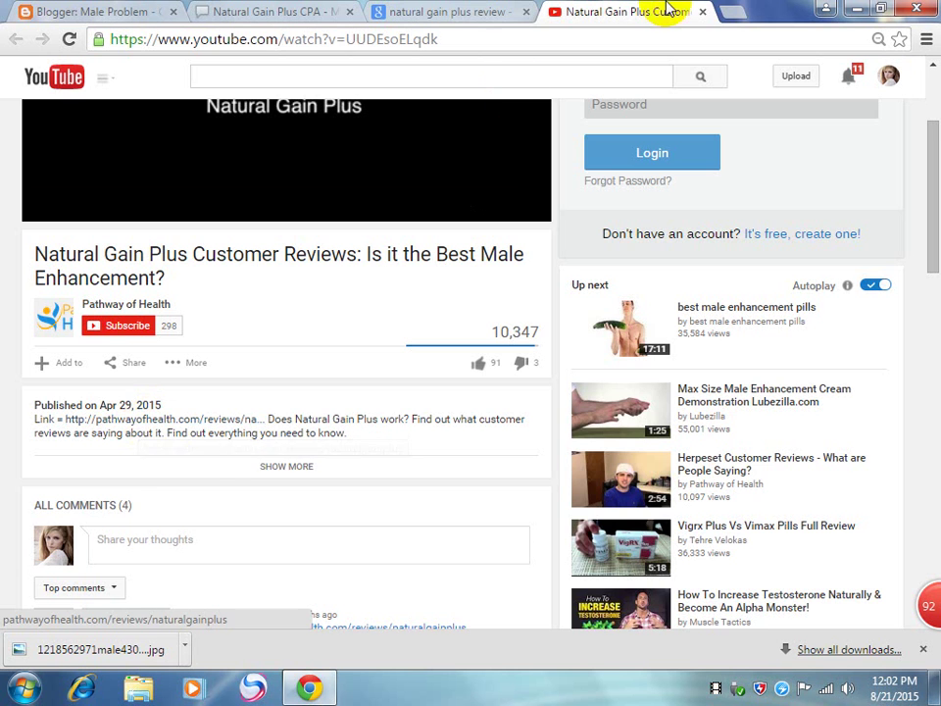
left_click(702, 13)
scroll(511, 363, "up", 2)
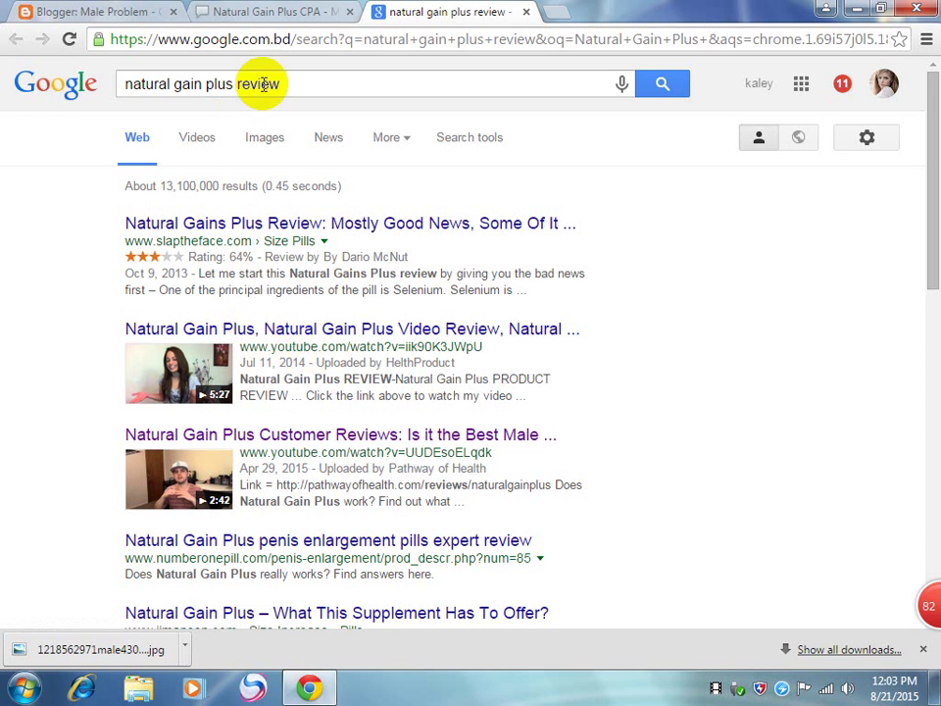
left_click(263, 15)
left_click(420, 15)
scroll(315, 430, "down", 3)
scroll(315, 430, "up", 3)
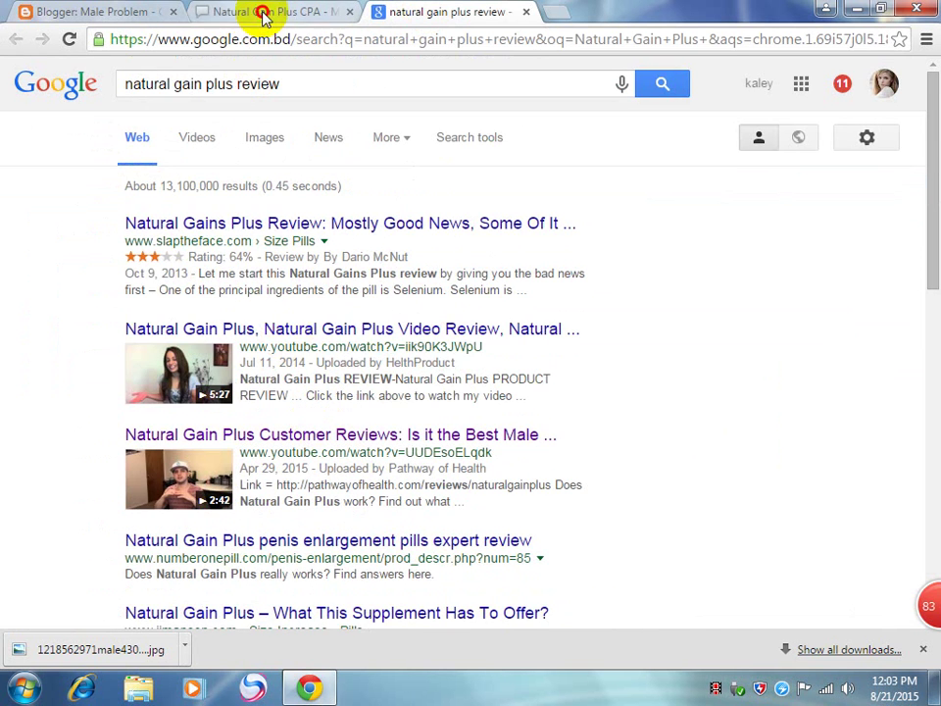
left_click(263, 15)
left_click(380, 12)
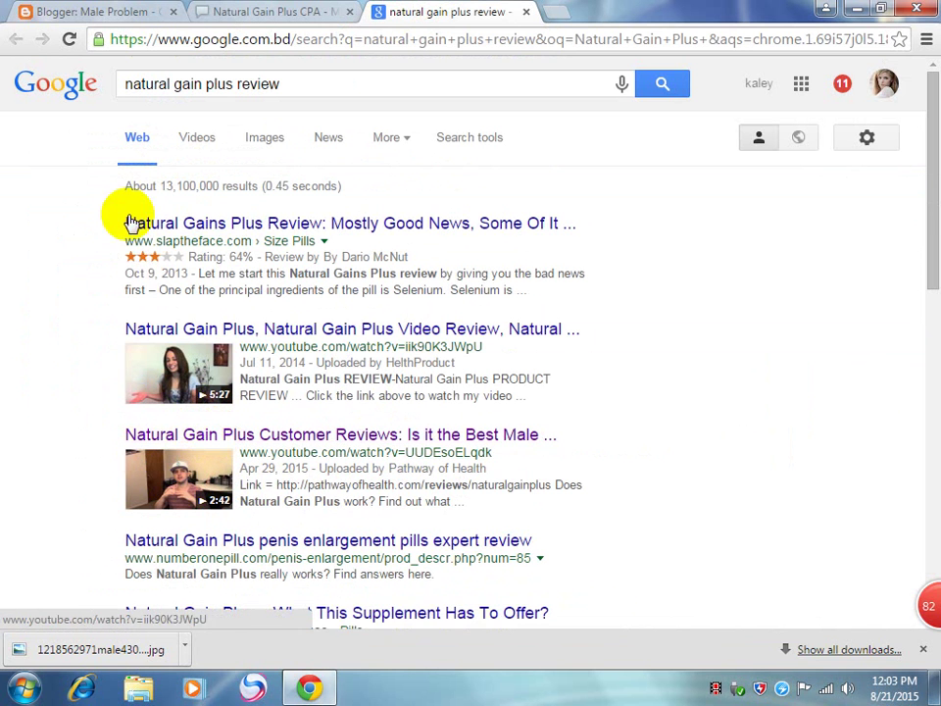
Step: Select the Natural Gain Plus offer's Description paragraph
left_click(233, 16)
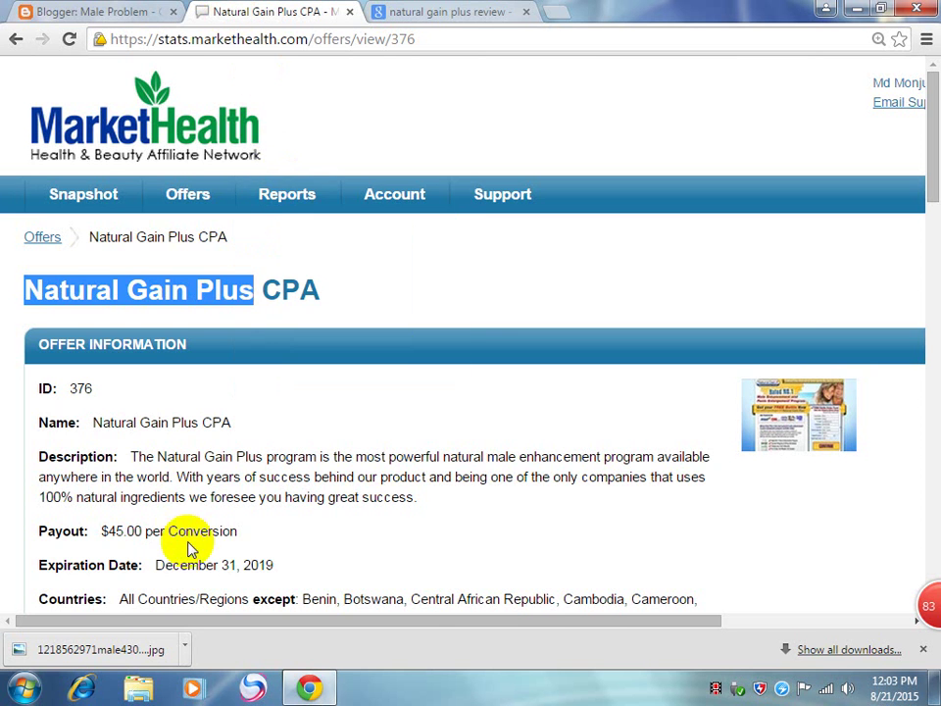
scroll(179, 511, "down", 1)
scroll(179, 510, "down", 1)
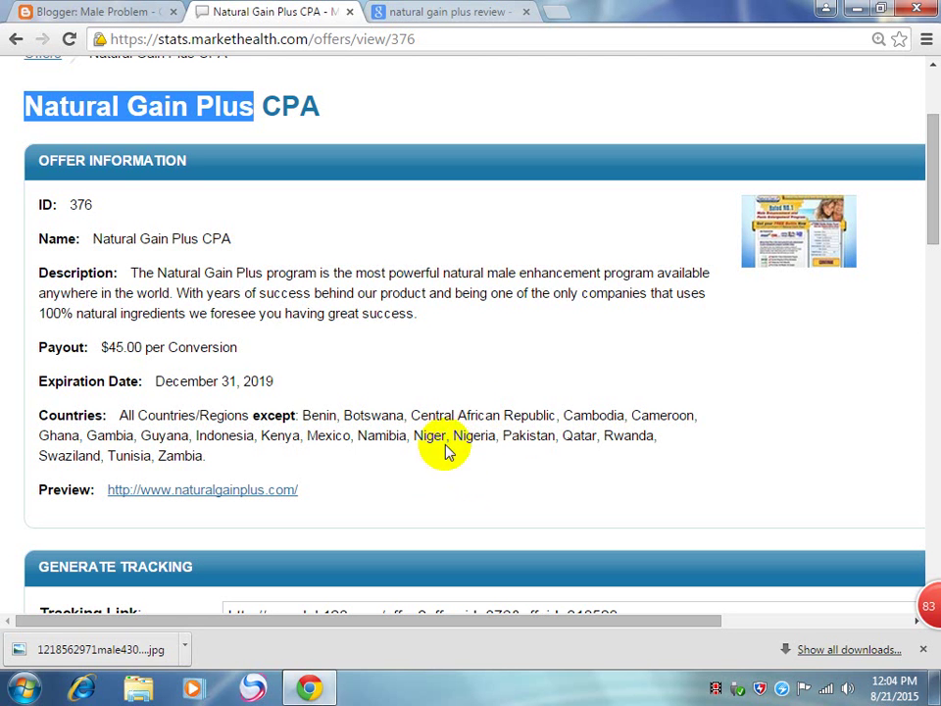
left_click_drag(130, 272, 446, 310)
scroll(446, 311, "down", 3)
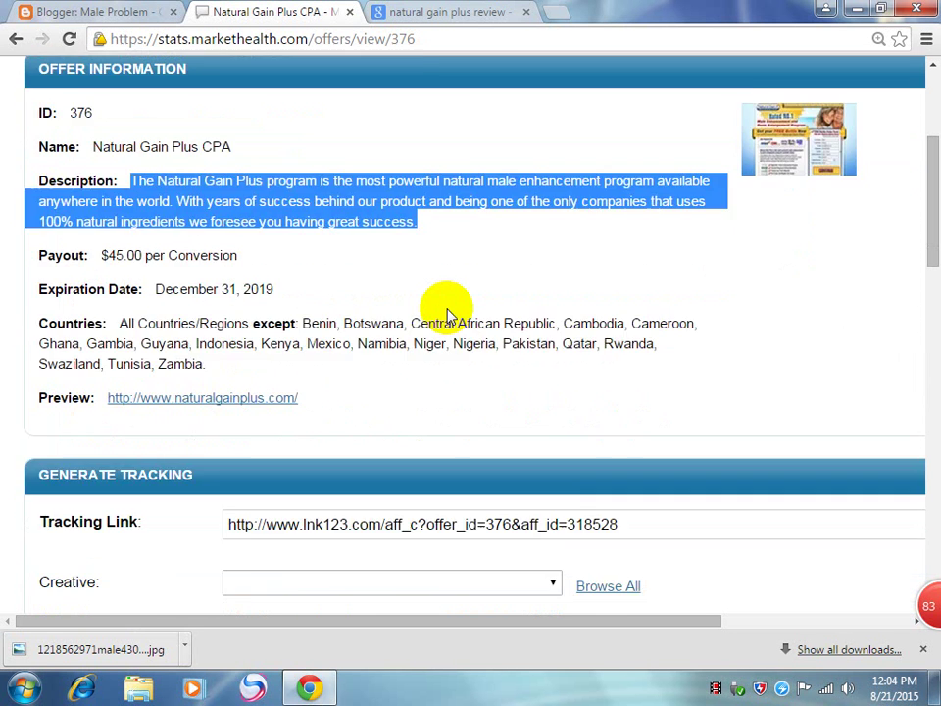
scroll(447, 311, "up", 3)
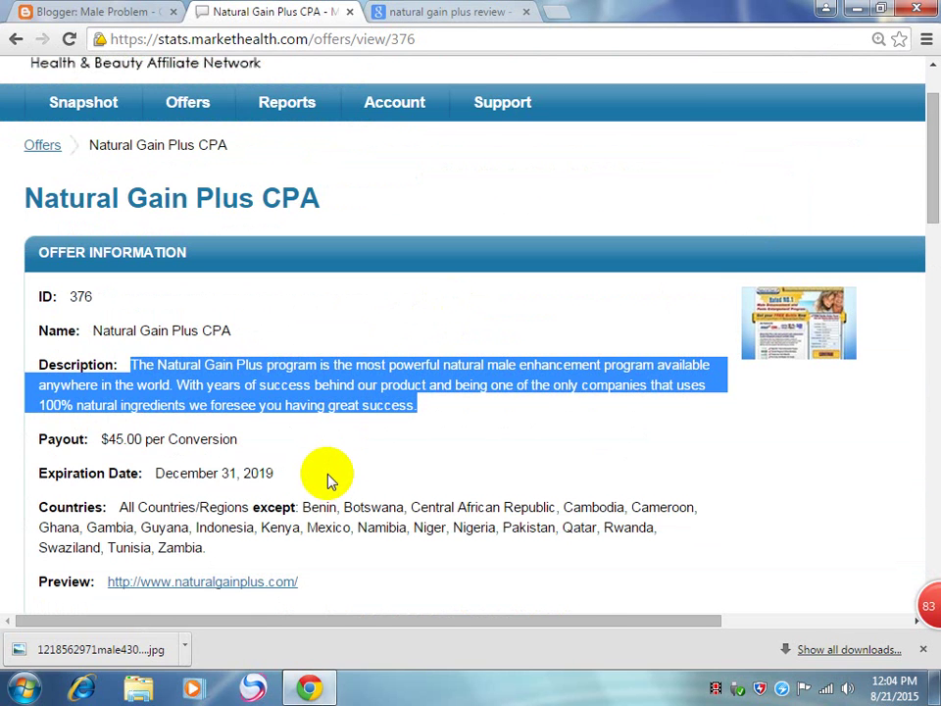
scroll(329, 480, "down", 1)
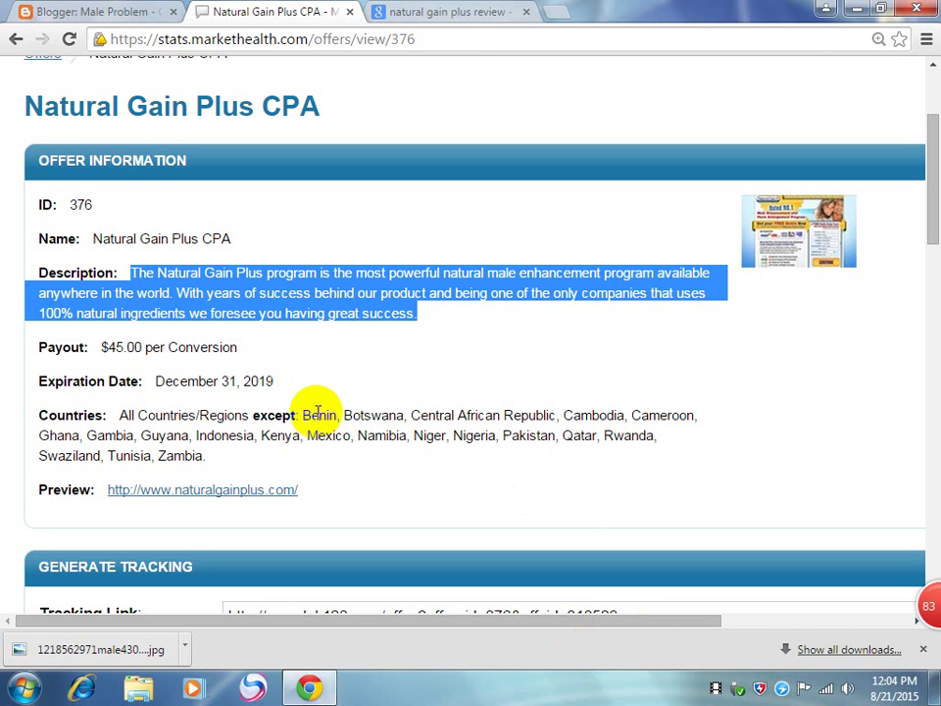
Step: Select the excluded countries, payout and expiration date, then go to the Google results
left_click_drag(201, 456, 303, 408)
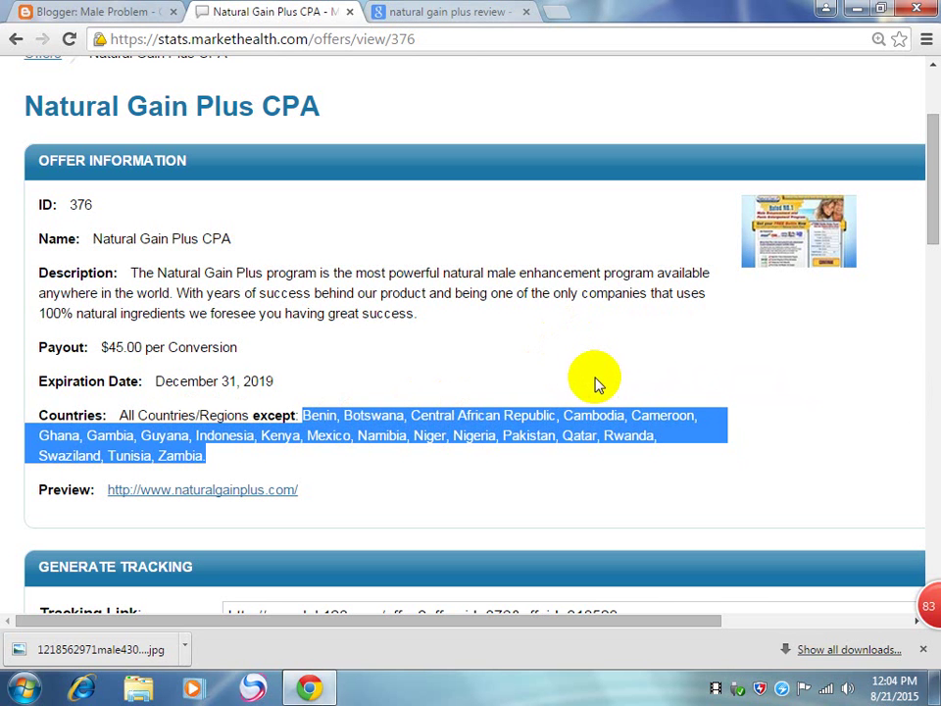
scroll(600, 402, "up", 2)
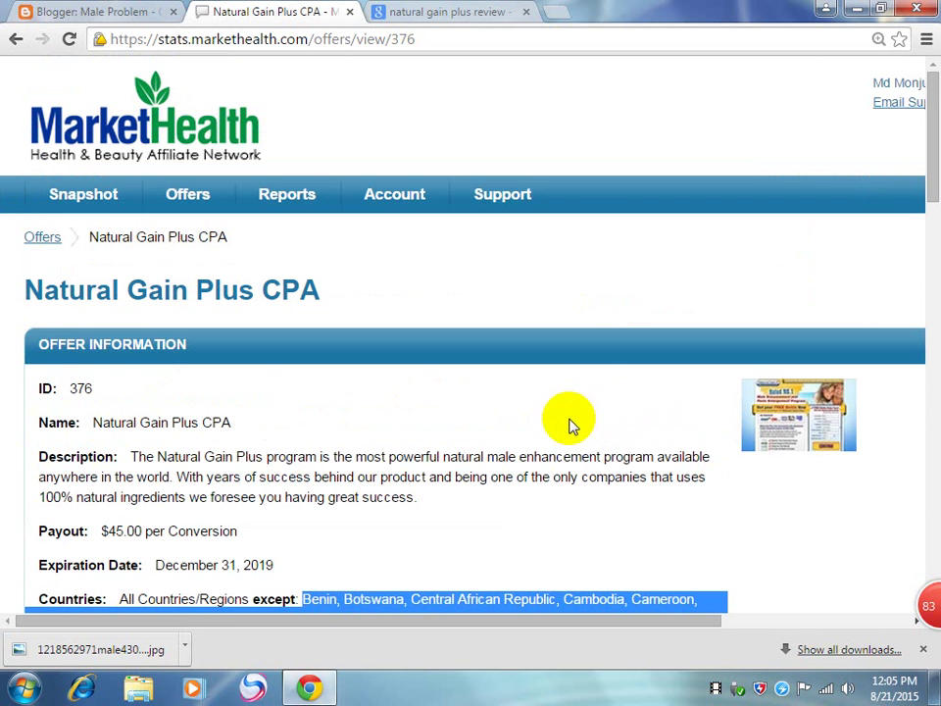
left_click_drag(108, 531, 153, 531)
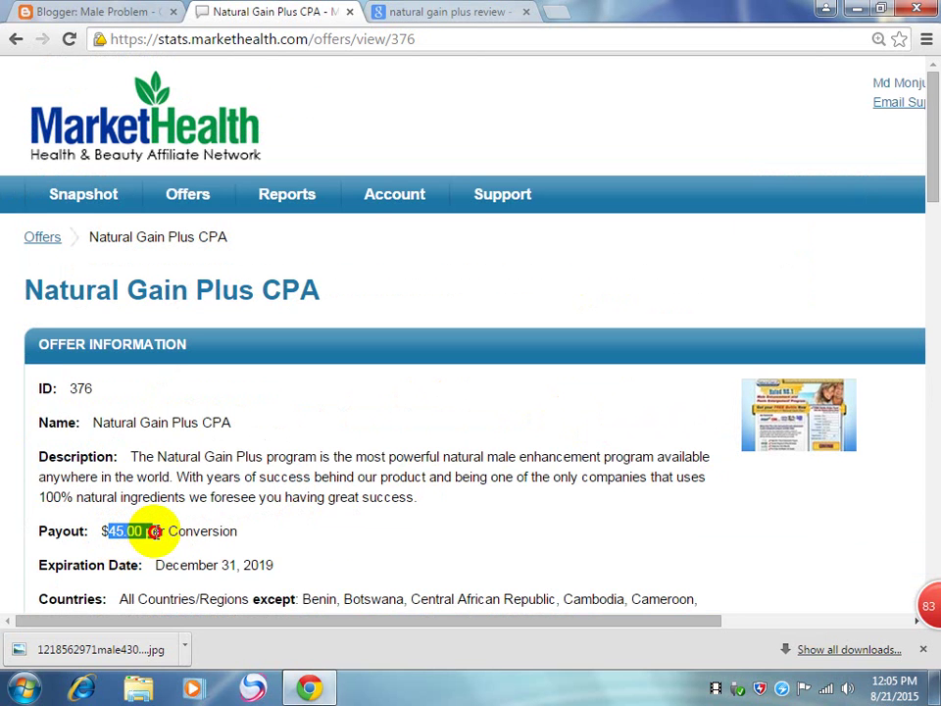
left_click(251, 522)
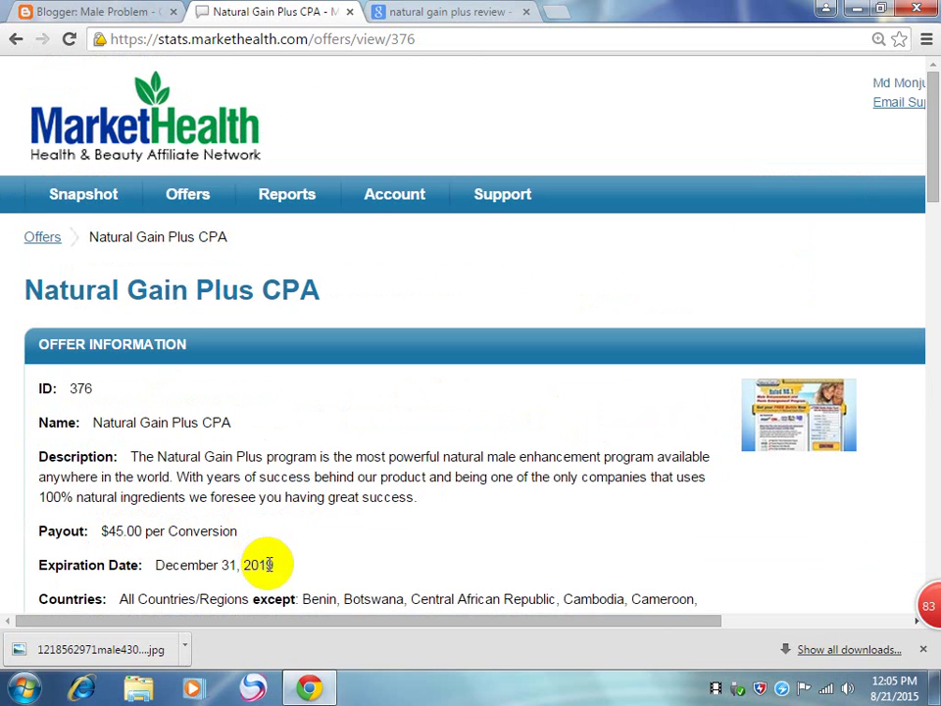
left_click_drag(275, 567, 212, 567)
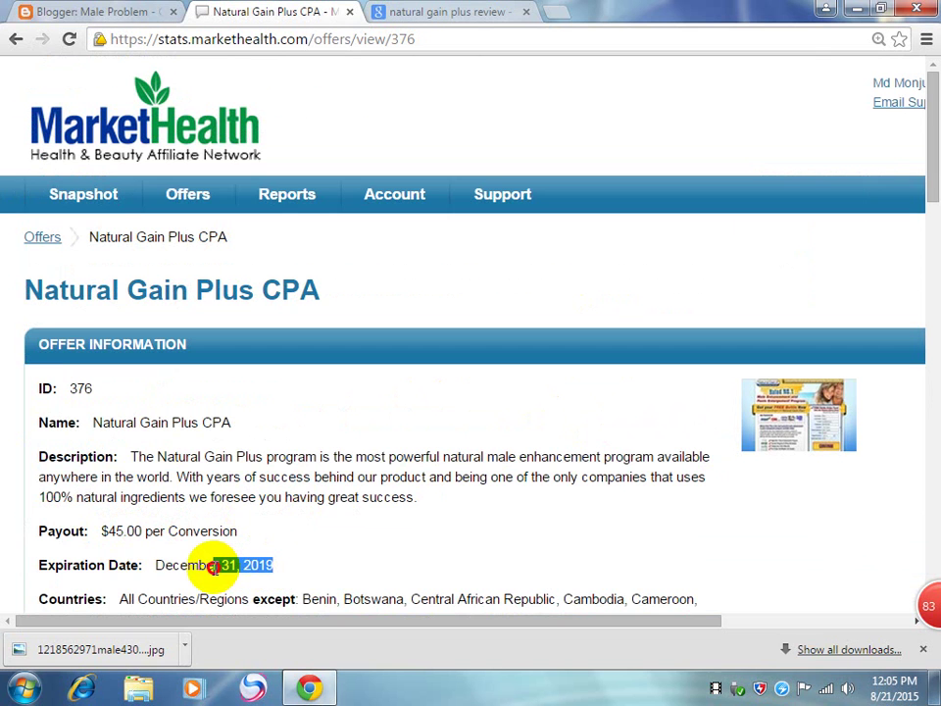
left_click_drag(213, 568, 208, 569)
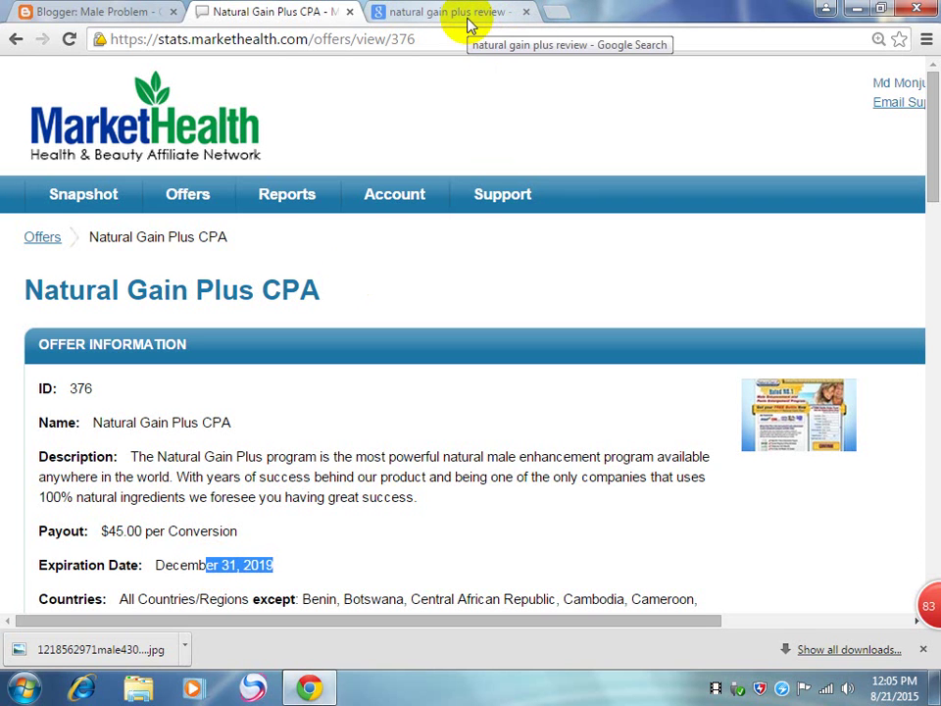
left_click(429, 19)
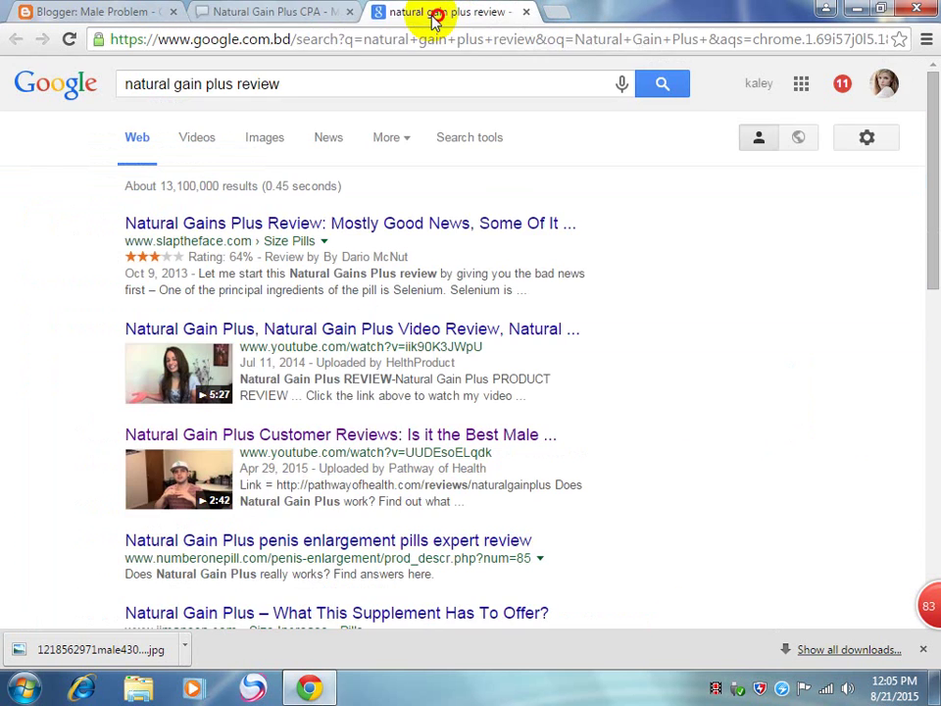
Step: Right-align the Natural Gain Plus heading in the Blogger post after briefly trying Center
left_click(265, 12)
left_click(121, 17)
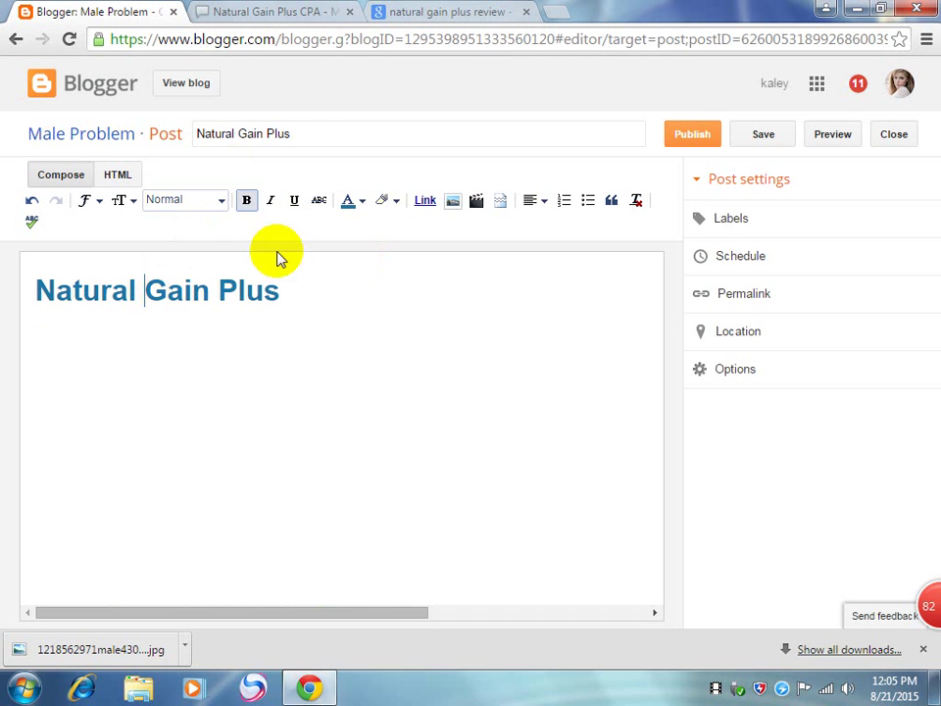
left_click(530, 200)
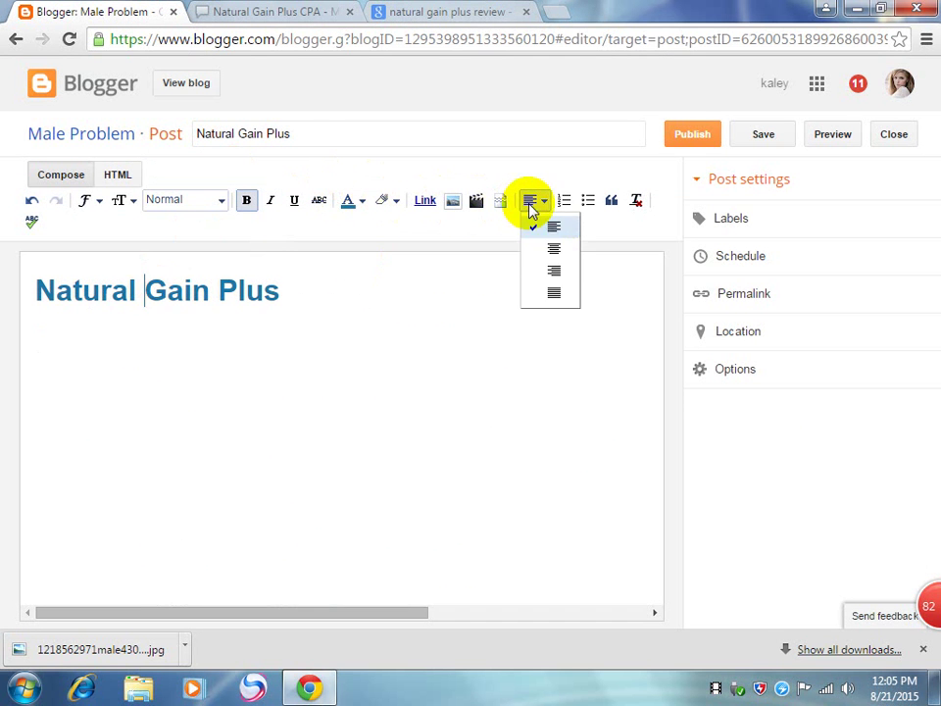
left_click(550, 253)
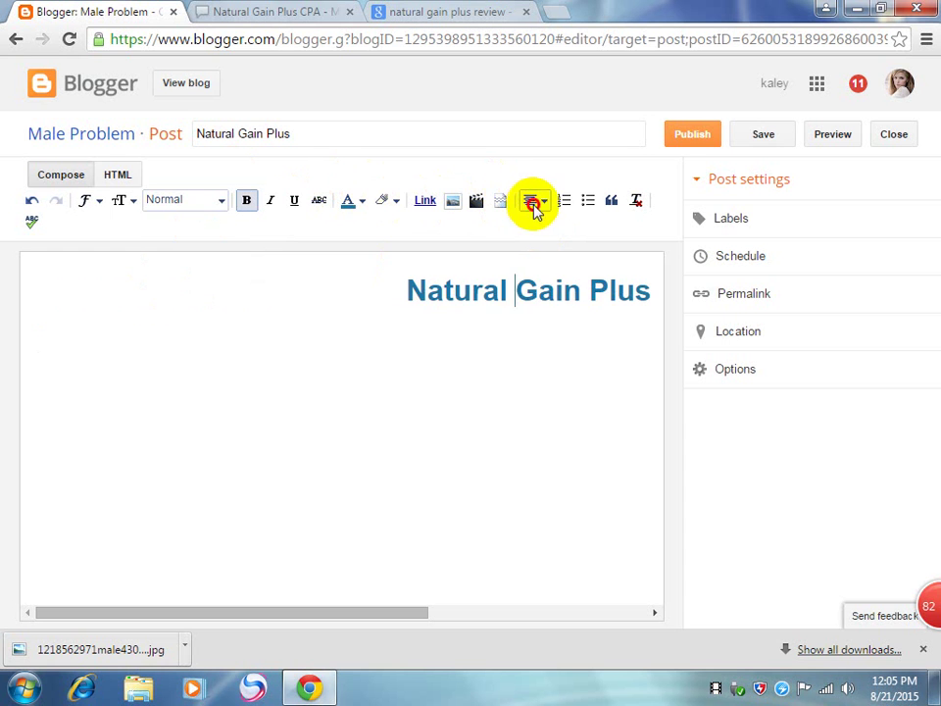
left_click(533, 202)
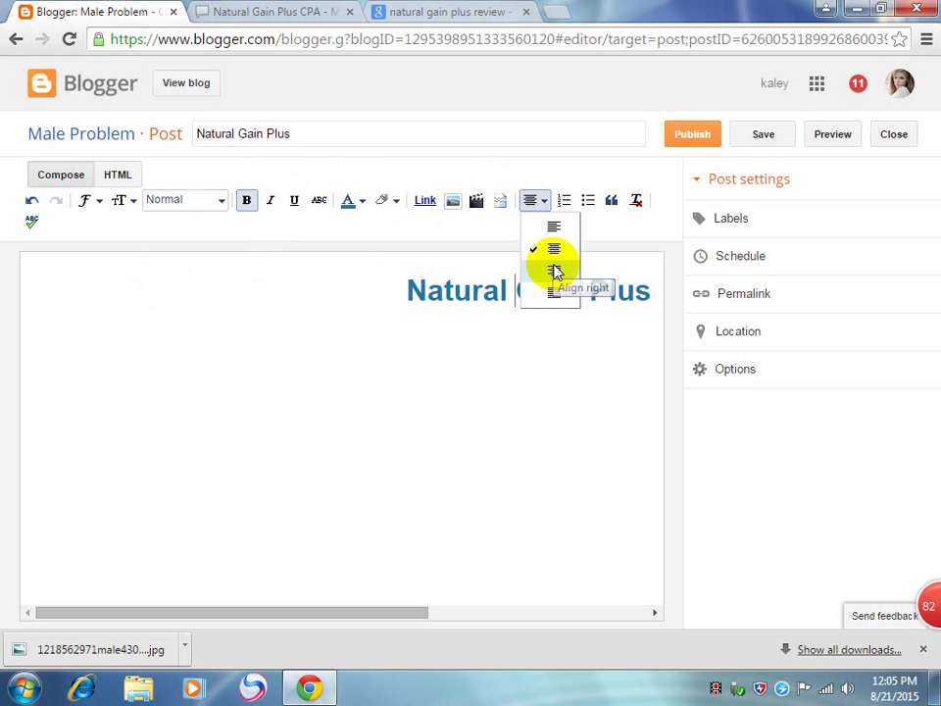
left_click(554, 270)
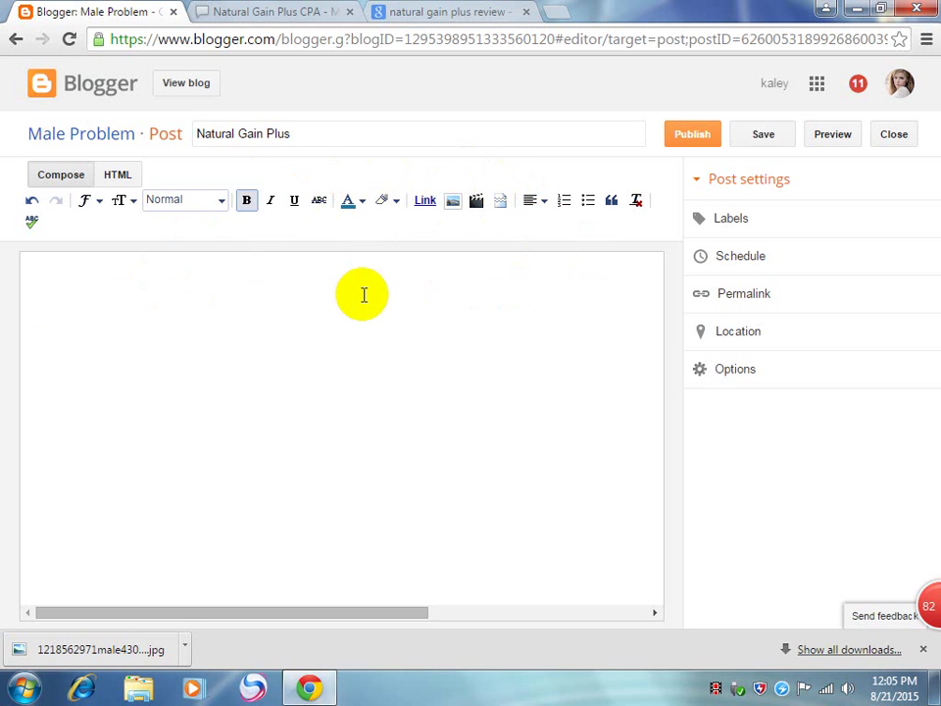
left_click(363, 294)
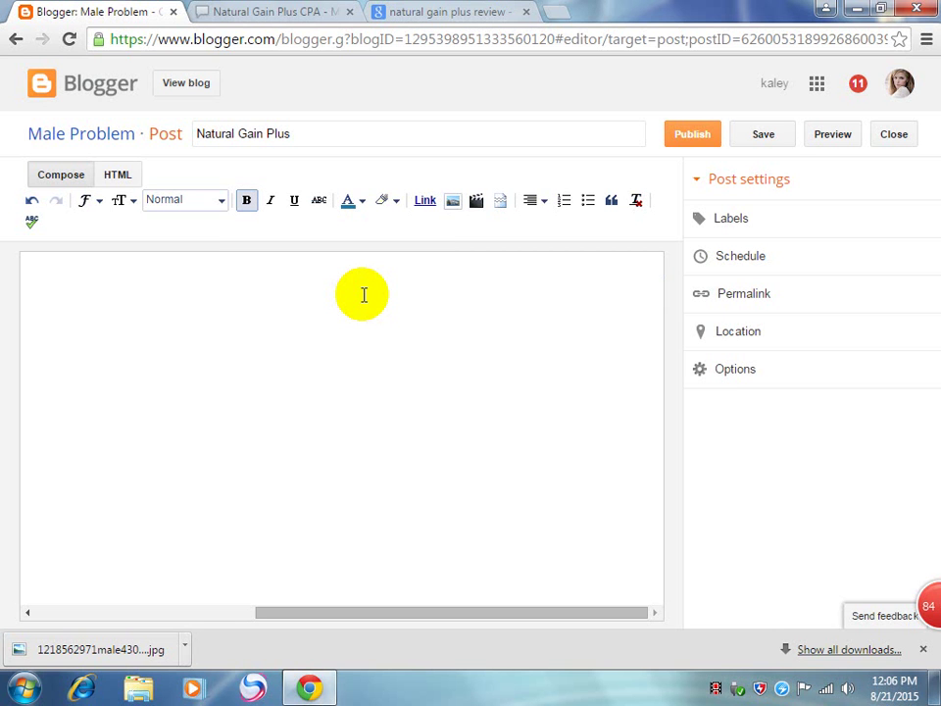
Step: Search Google for 'mttb system review' in a new tab
left_click(553, 17)
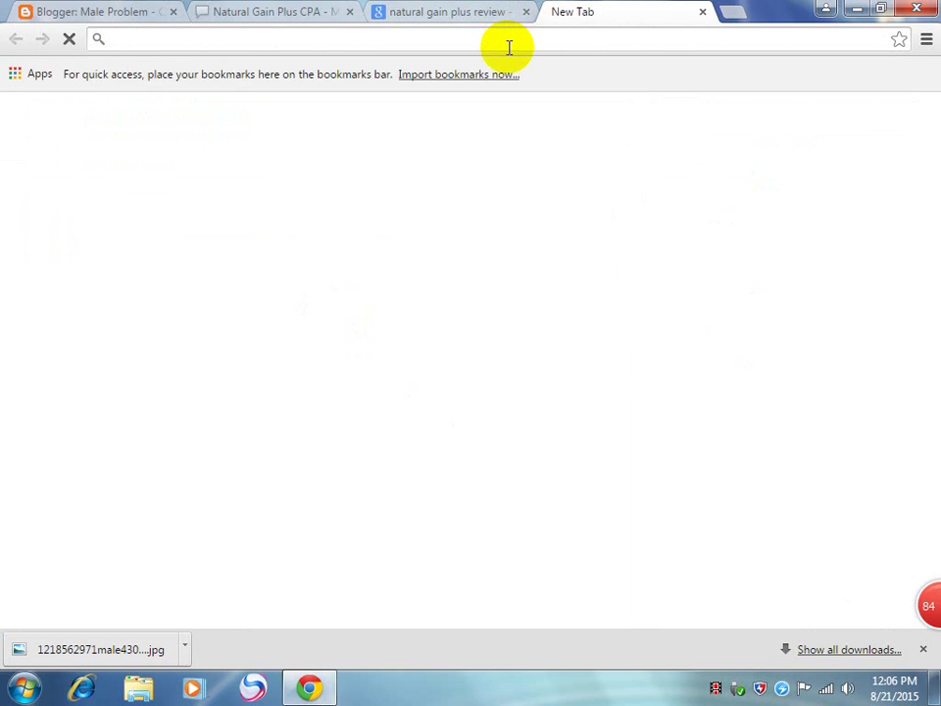
type("mt")
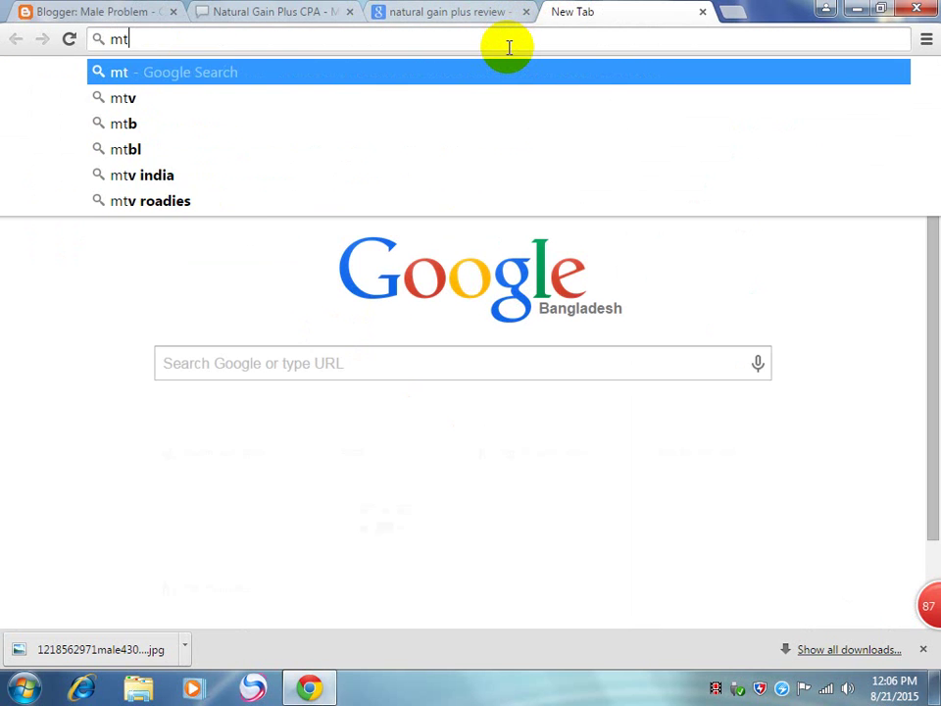
type("tb")
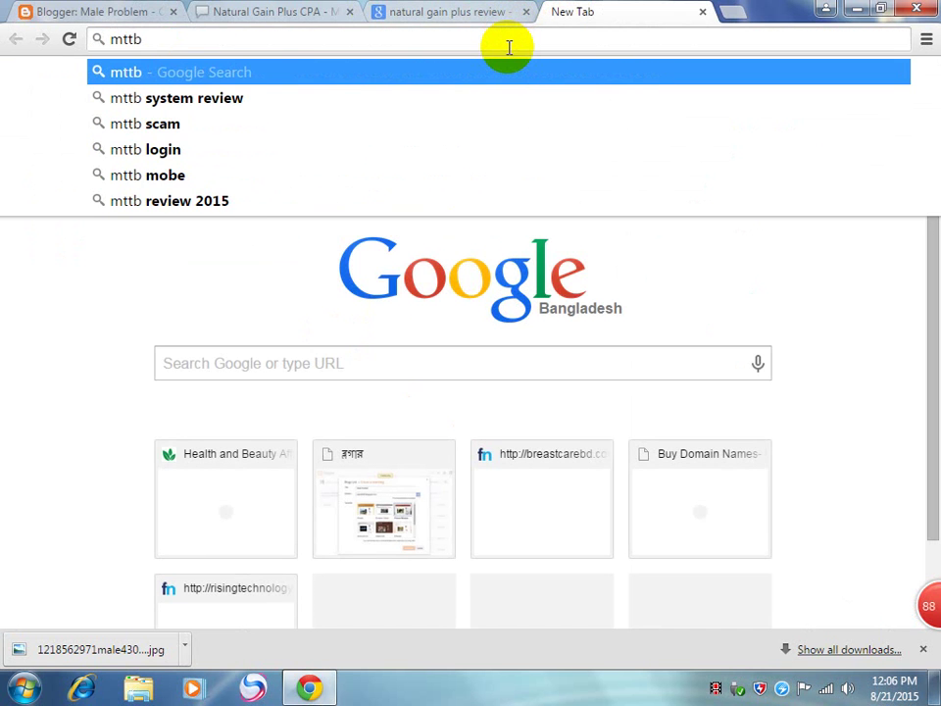
key("Down")
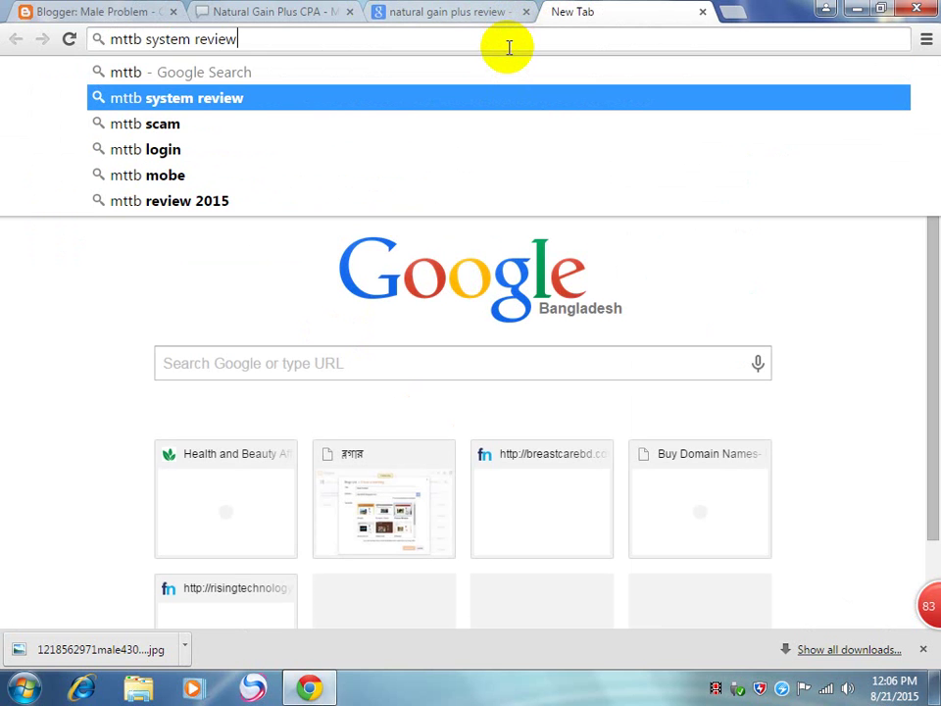
key("Return")
Step: From the natural gain plus review results, play the Natural Gain Plus video review on YouTube
left_click(479, 13)
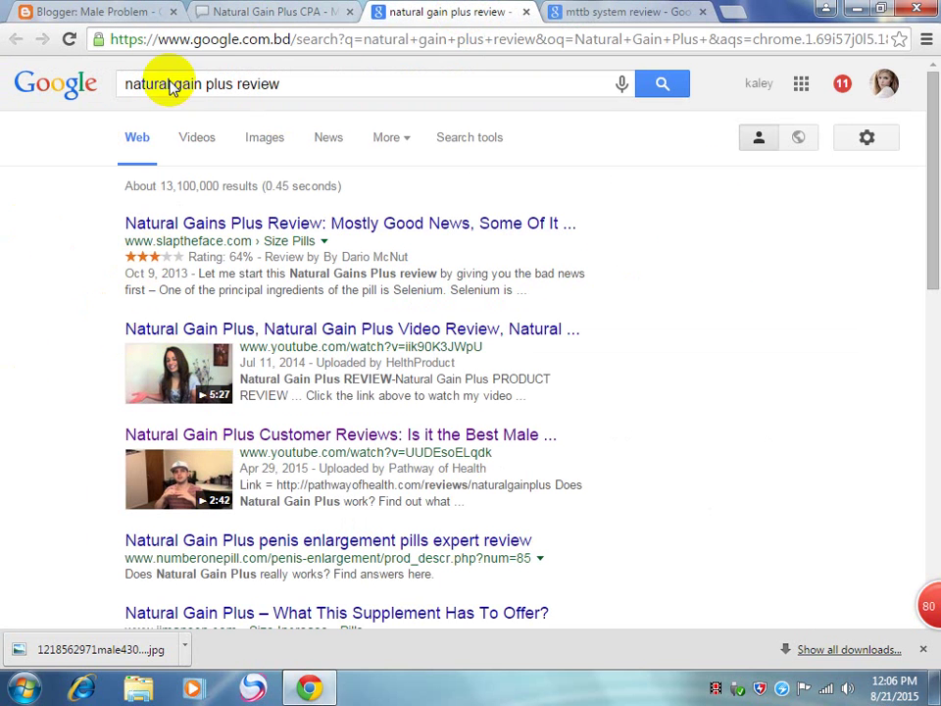
left_click(308, 443)
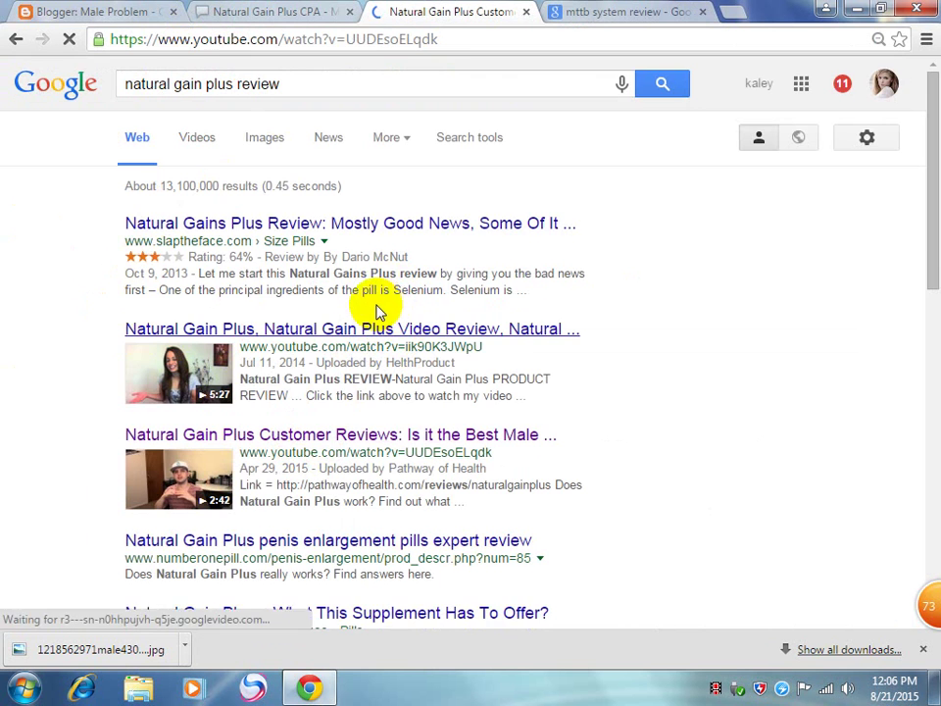
scroll(164, 480, "down", 2)
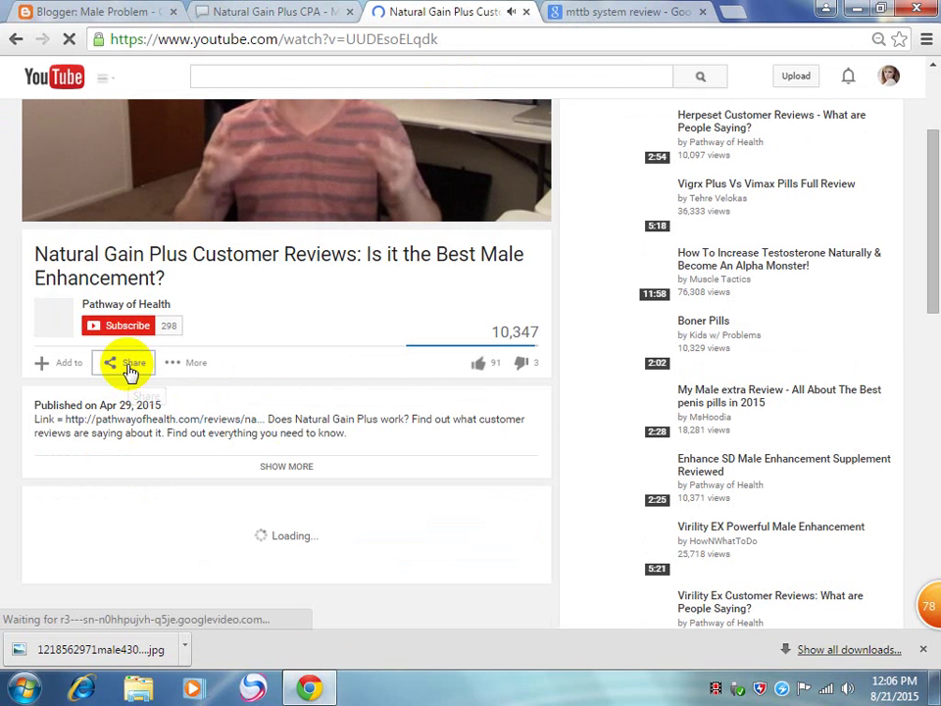
left_click(16, 39)
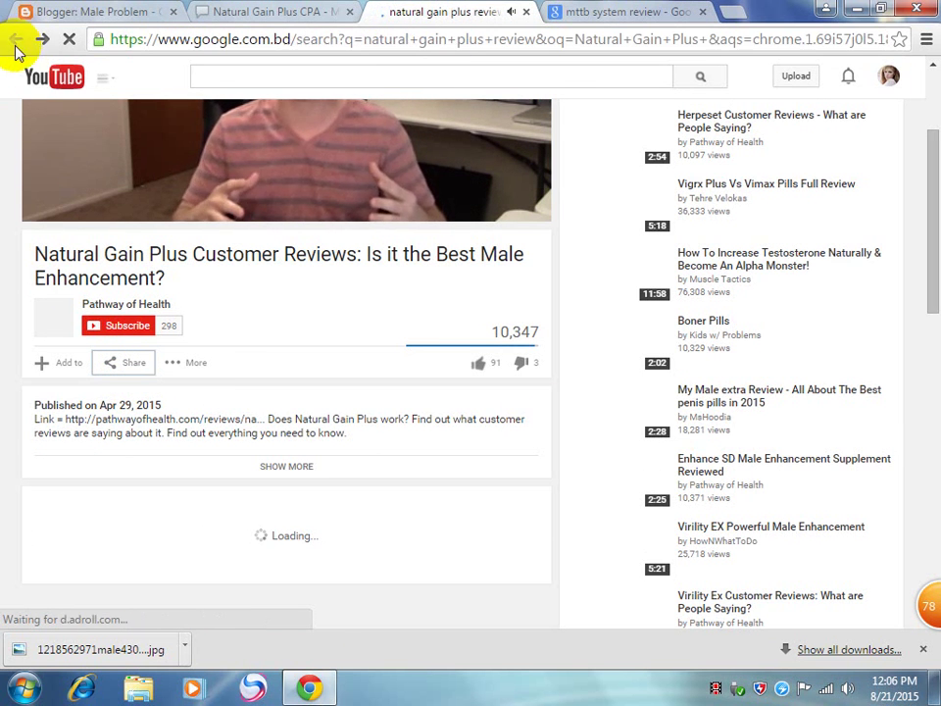
left_click(235, 328)
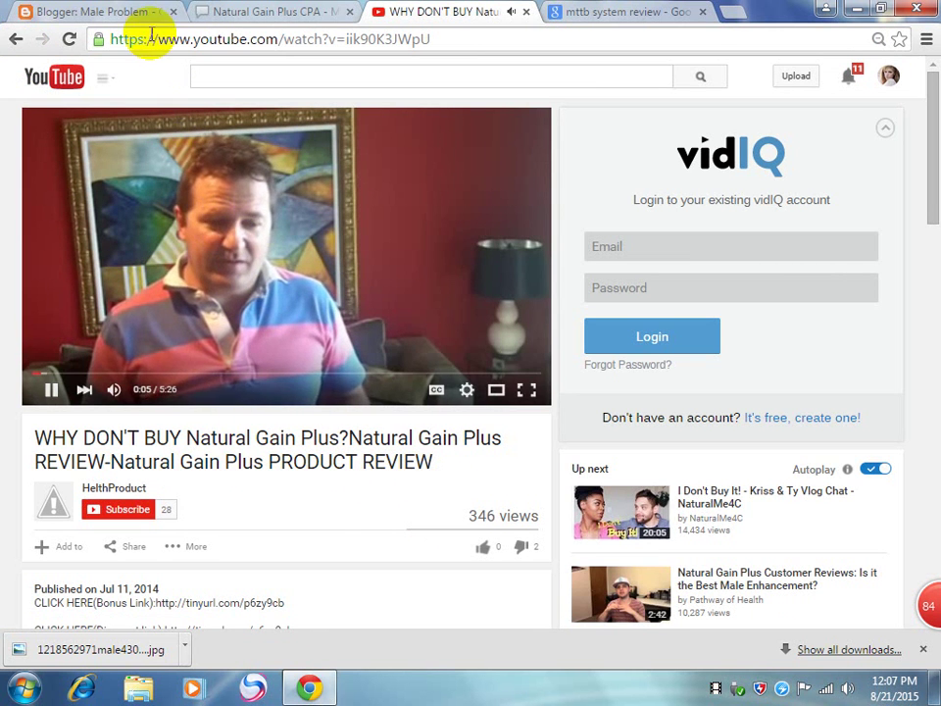
Step: Return to the natural gain plus review results and open the Number One Pill expert review
left_click(15, 41)
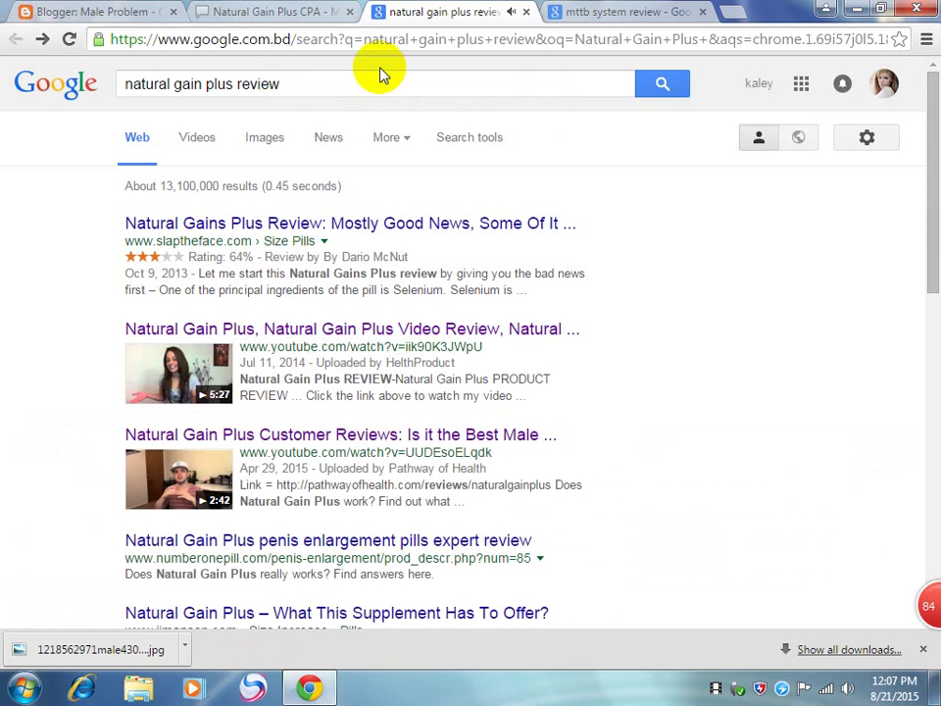
scroll(474, 417, "down", 3)
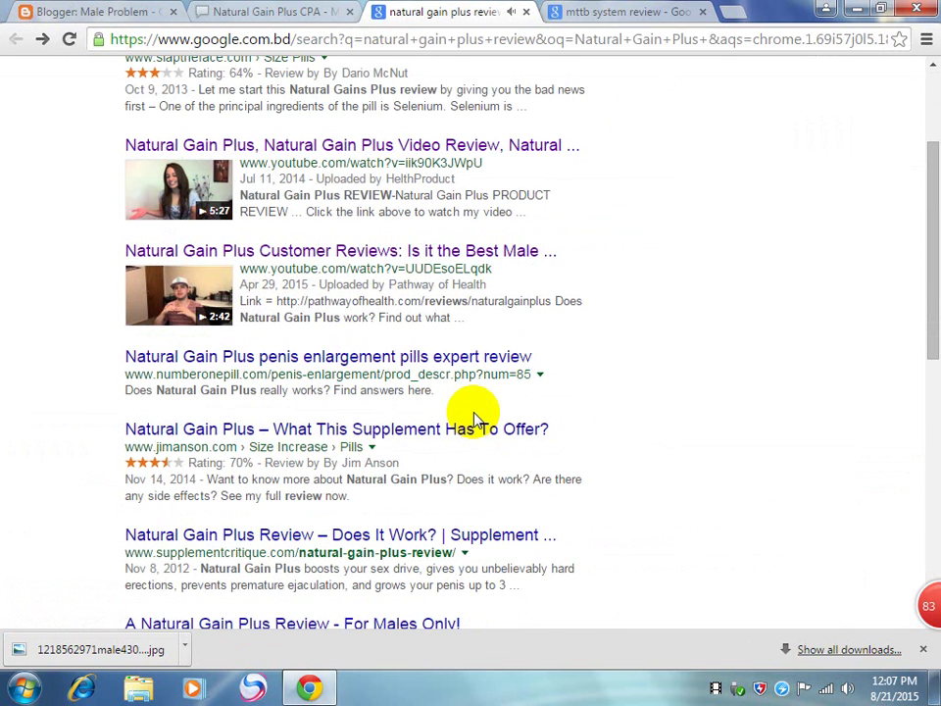
left_click(412, 355)
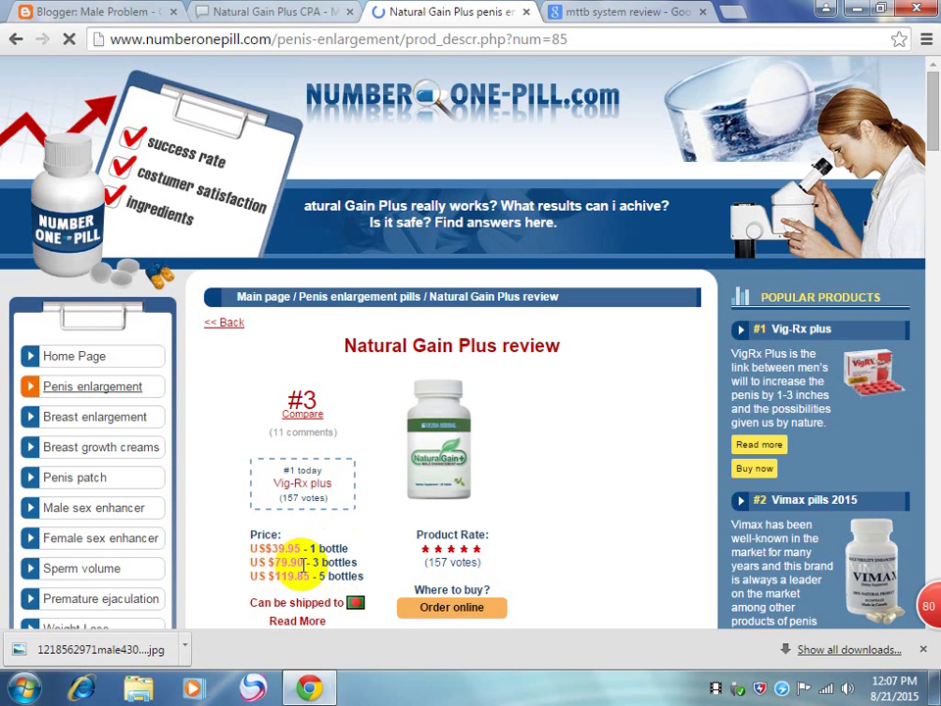
scroll(304, 566, "down", 2)
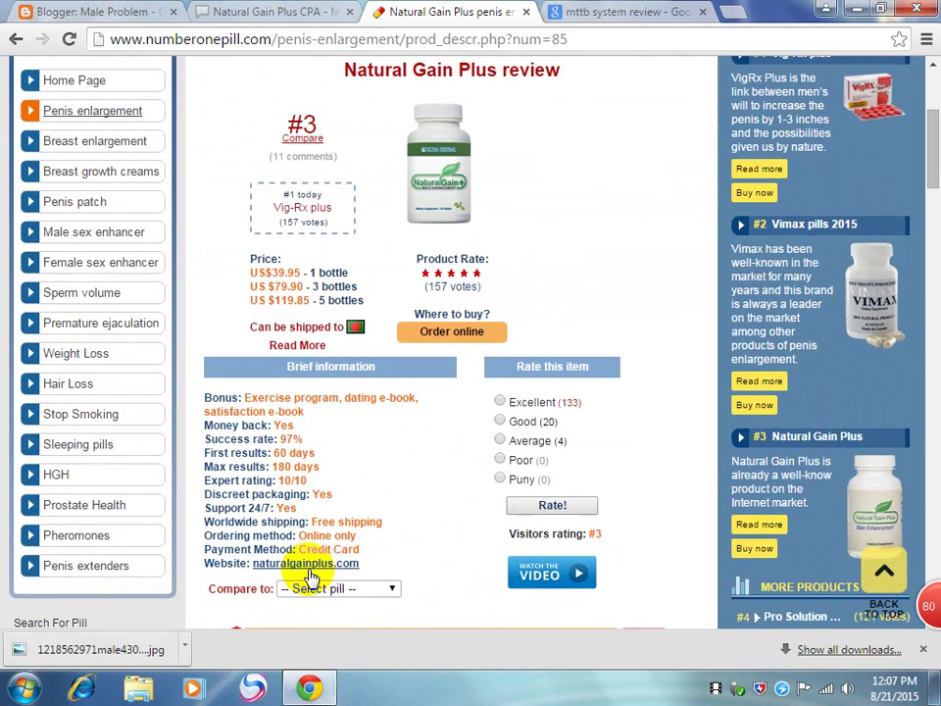
scroll(309, 576, "up", 3)
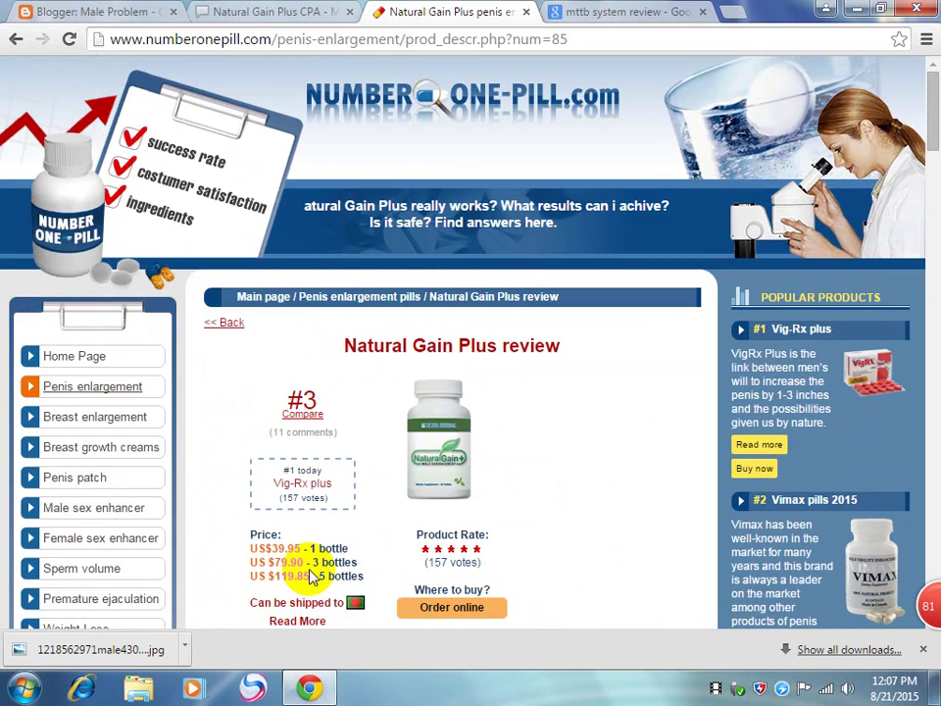
scroll(308, 576, "down", 5)
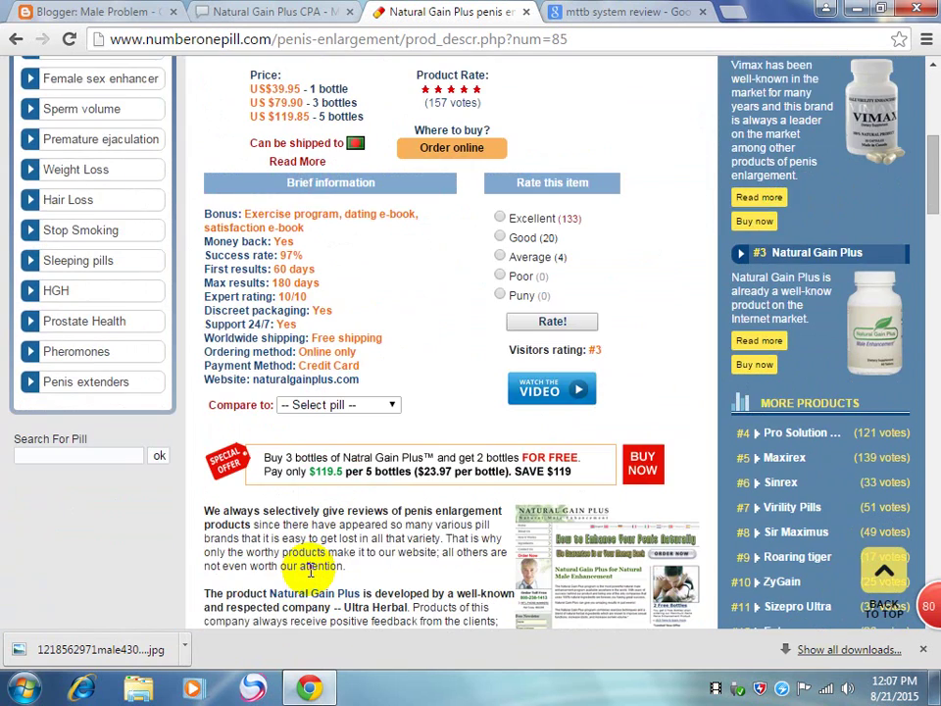
scroll(309, 567, "down", 1)
scroll(310, 572, "down", 3)
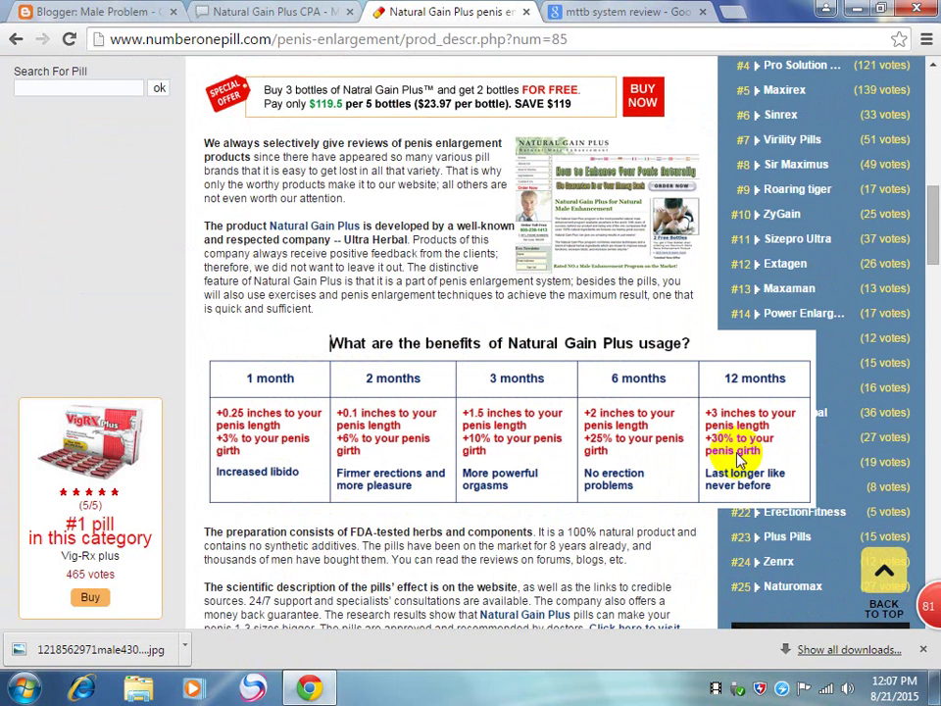
scroll(496, 516, "down", 4)
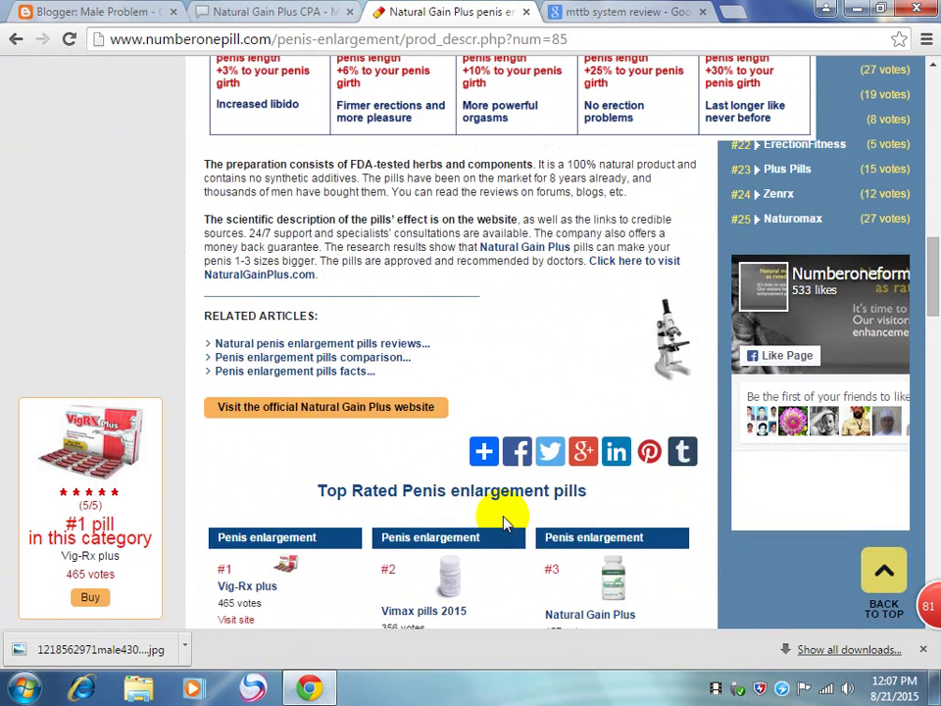
scroll(502, 523, "down", 1)
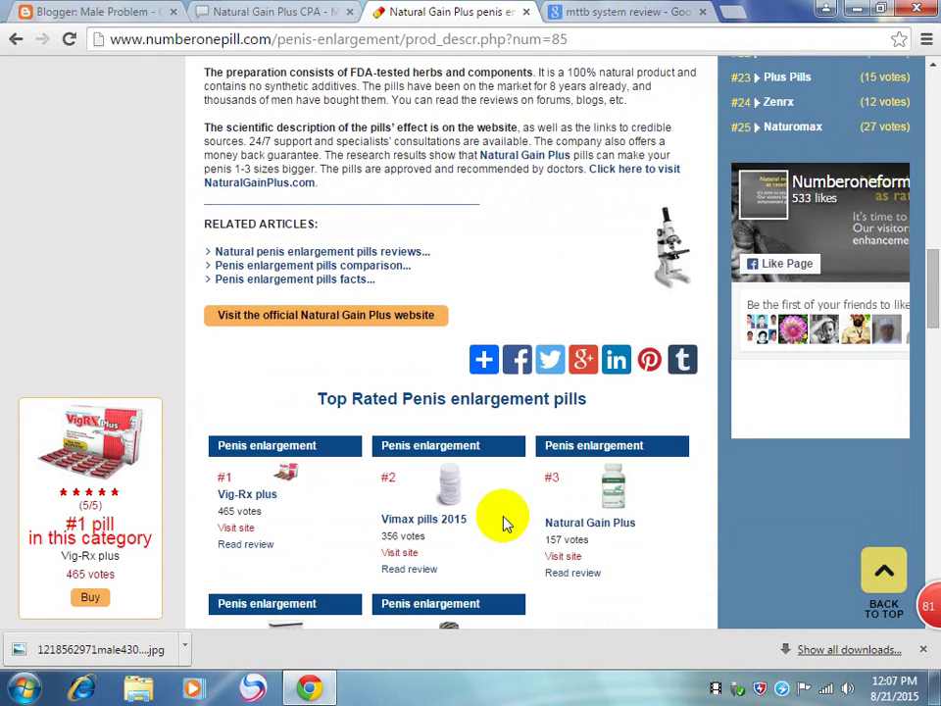
scroll(503, 524, "down", 4)
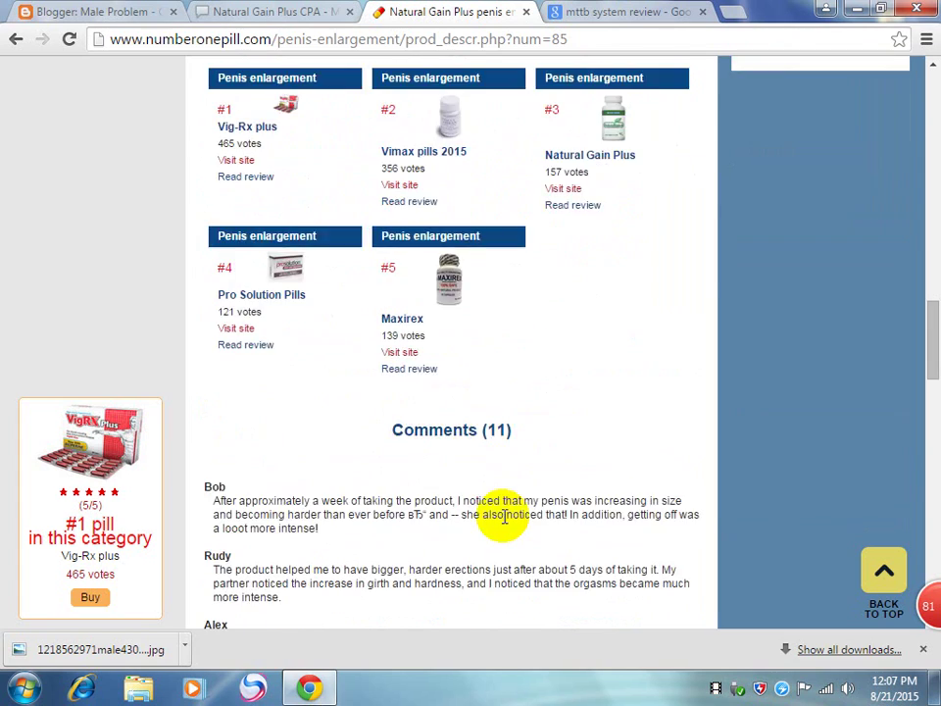
scroll(505, 523, "down", 3)
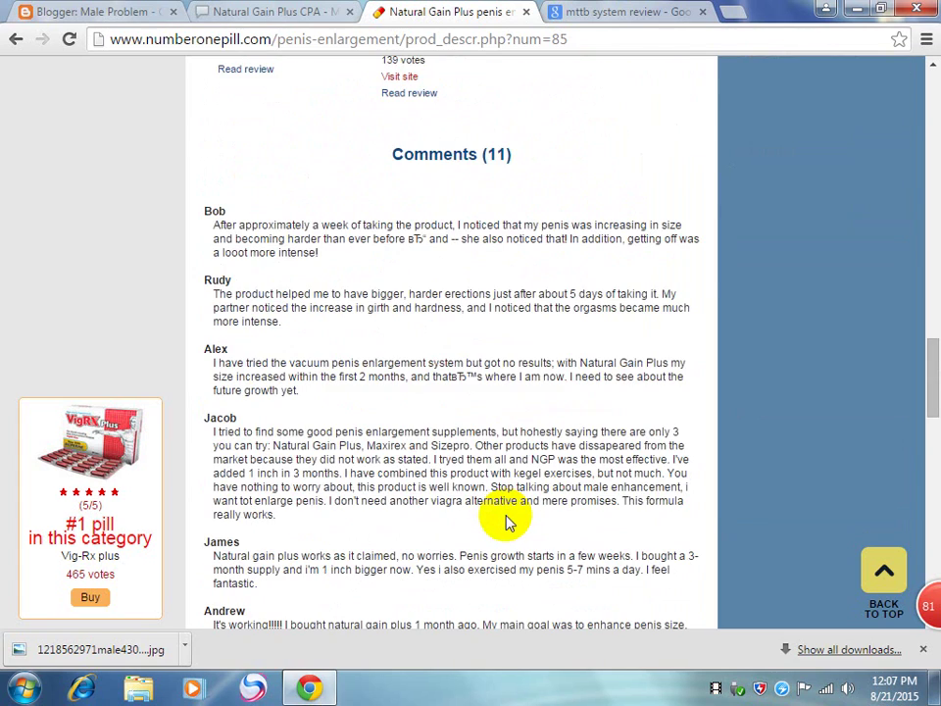
scroll(506, 523, "down", 16)
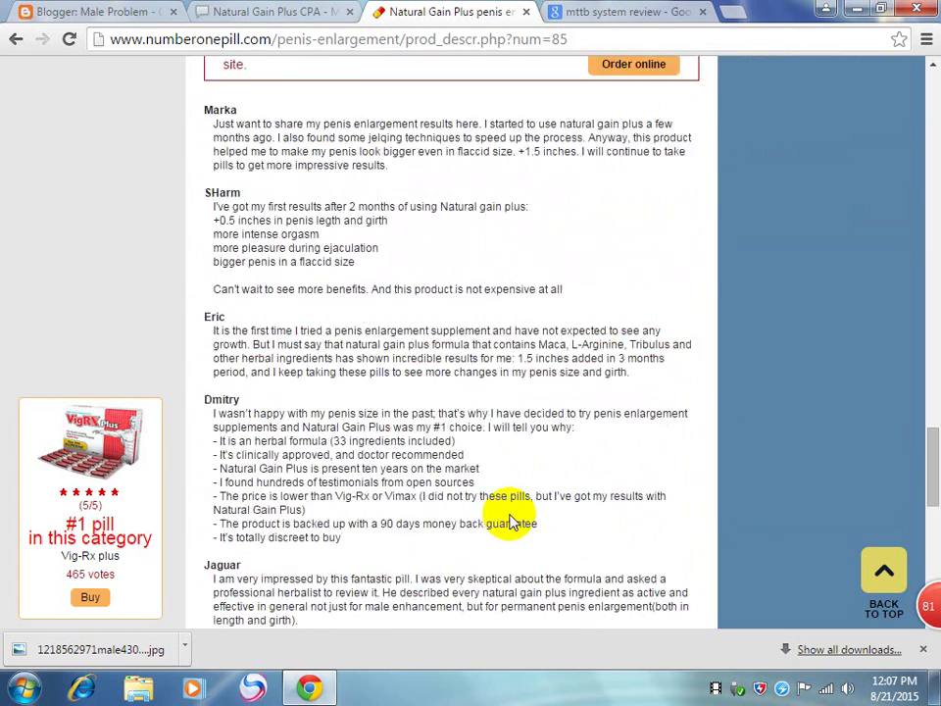
scroll(510, 520, "up", 20)
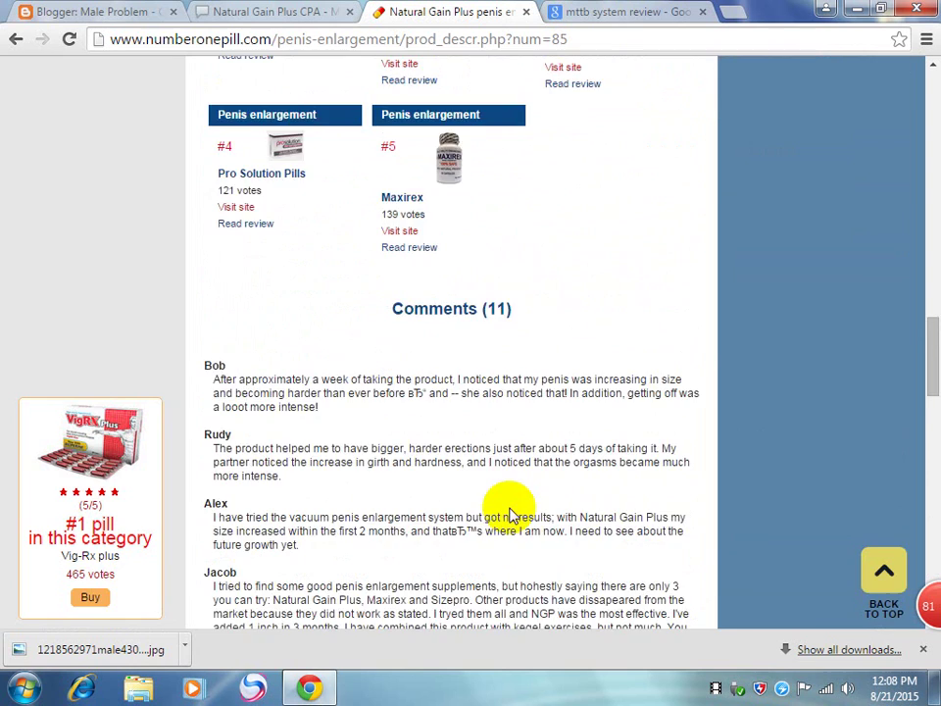
scroll(510, 516, "up", 6)
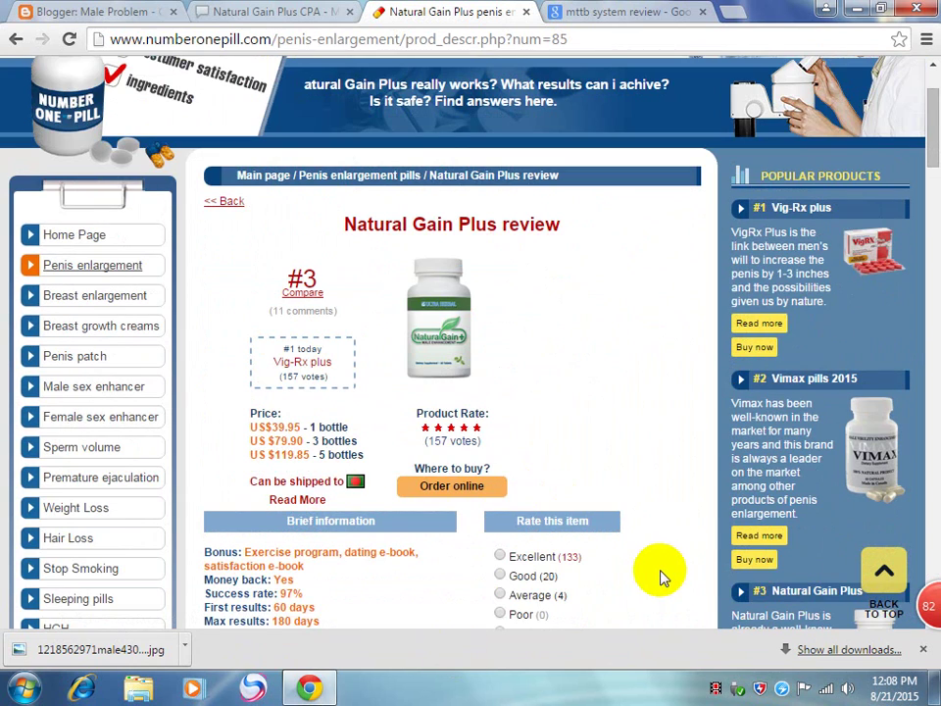
scroll(660, 576, "down", 3)
scroll(661, 574, "down", 5)
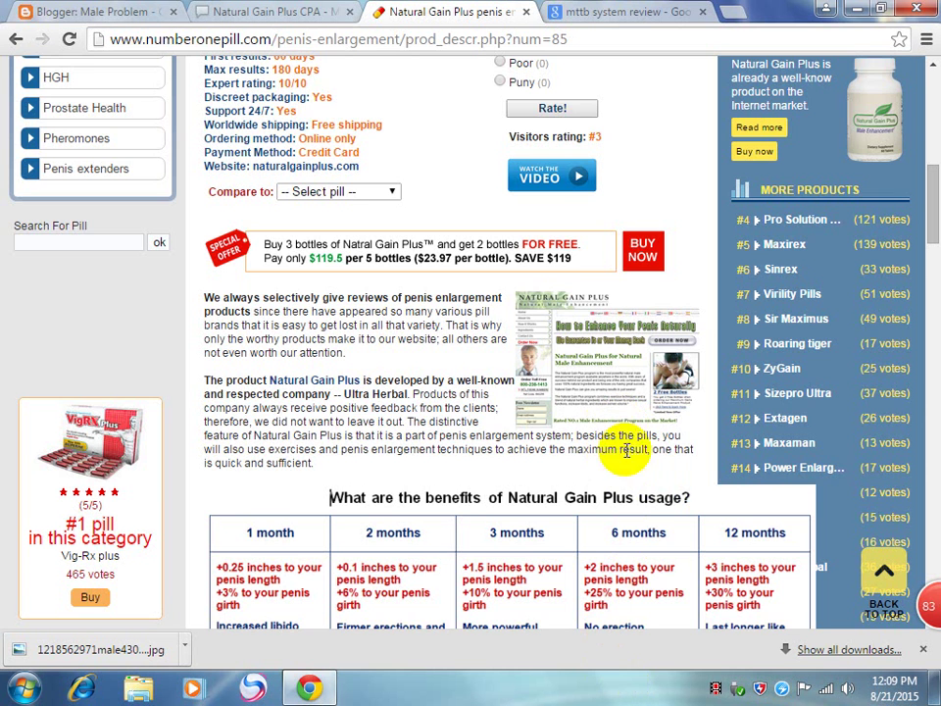
Step: Scroll the Number One Pill review, then switch to the mttb system review results
scroll(639, 495, "down", 3)
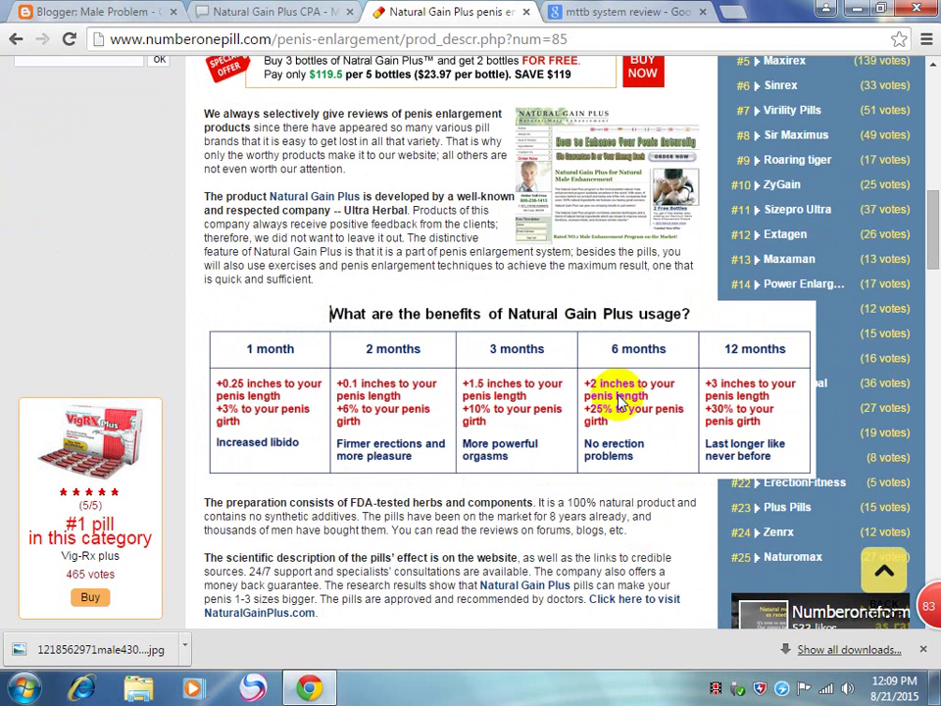
left_click(602, 9)
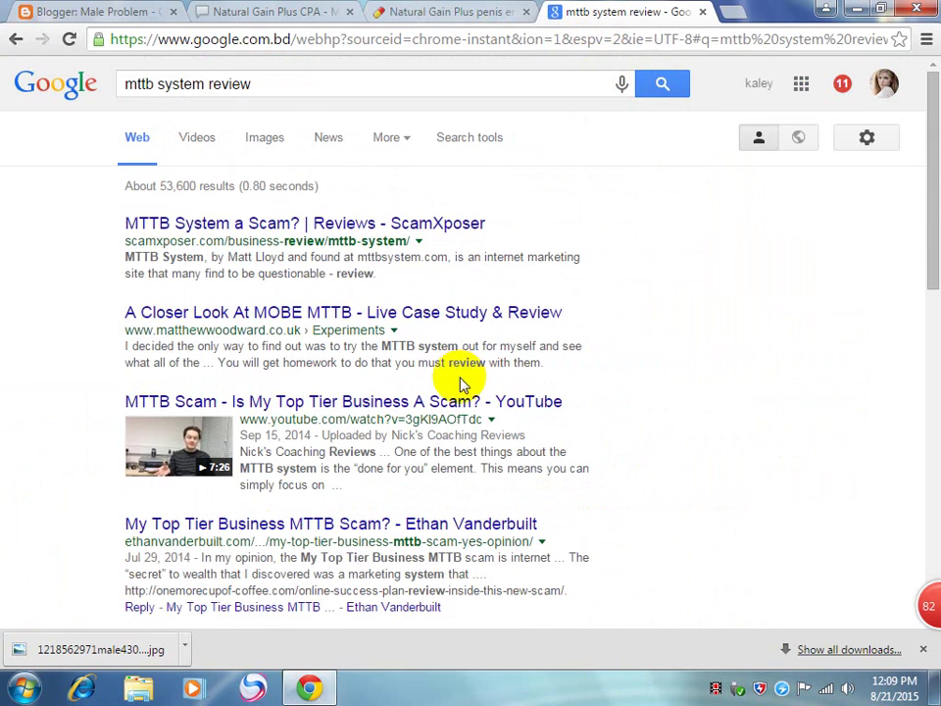
Step: Close the mttb system review results and the Natural Gain Plus review tabs
scroll(459, 376, "down", 3)
scroll(459, 385, "down", 2)
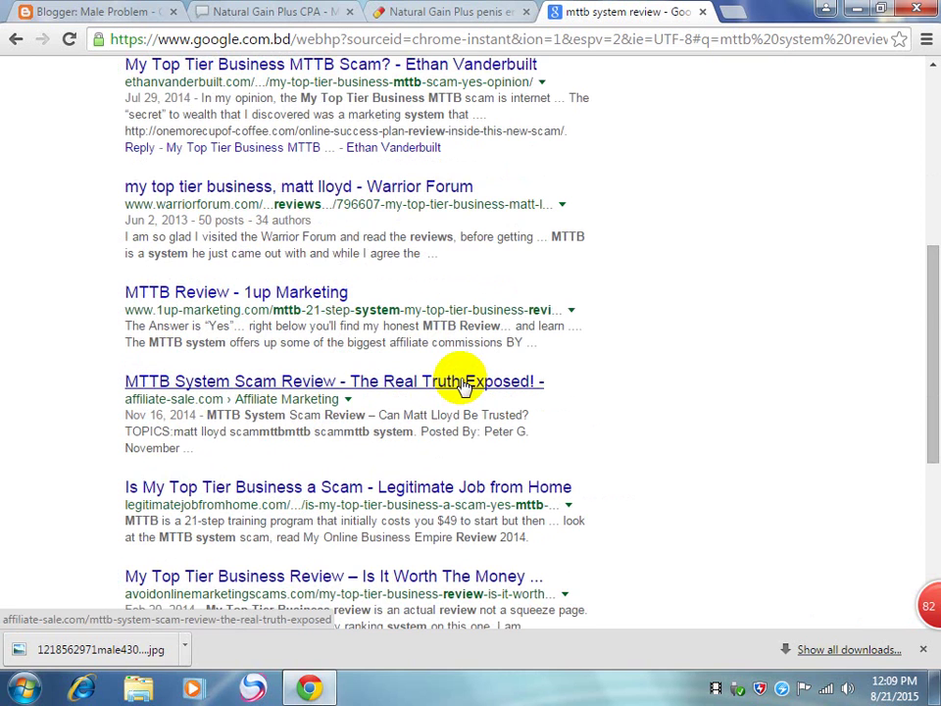
scroll(461, 384, "down", 2)
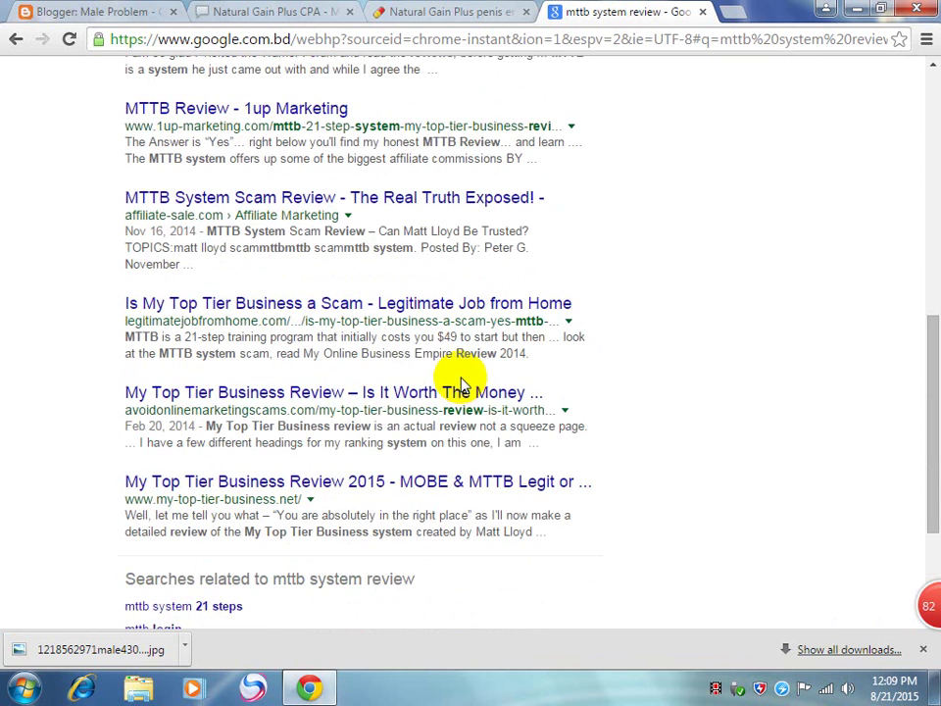
scroll(461, 384, "down", 2)
scroll(460, 383, "up", 10)
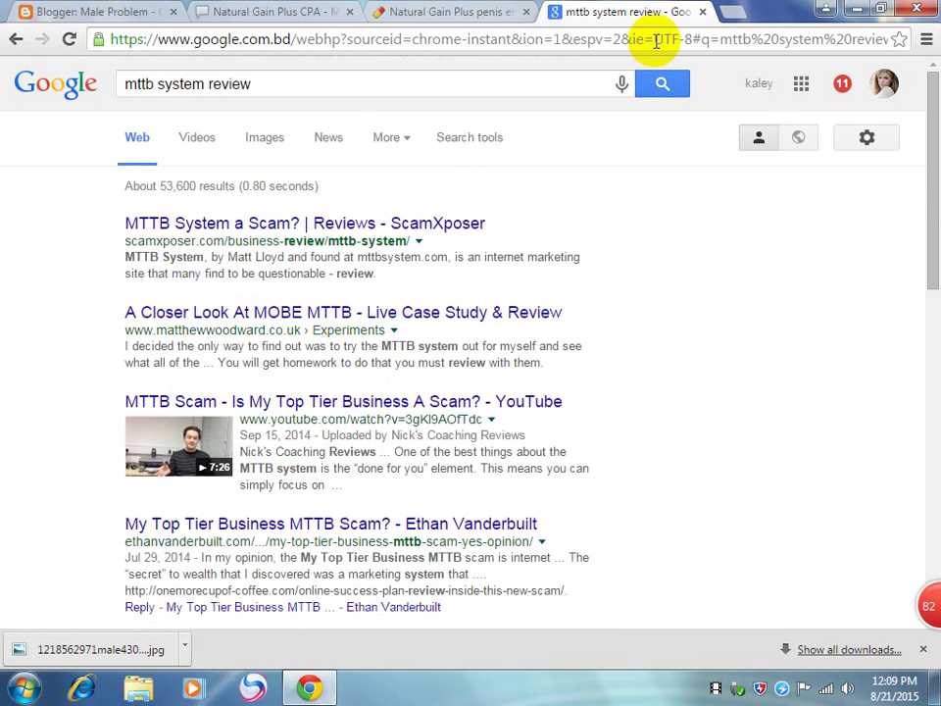
left_click(703, 12)
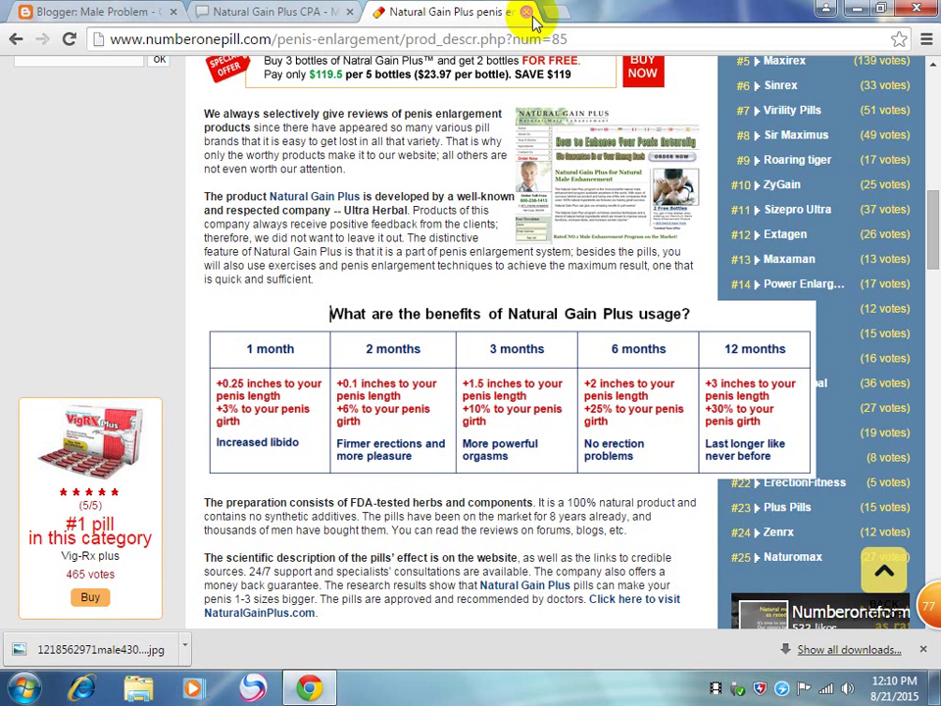
left_click(529, 14)
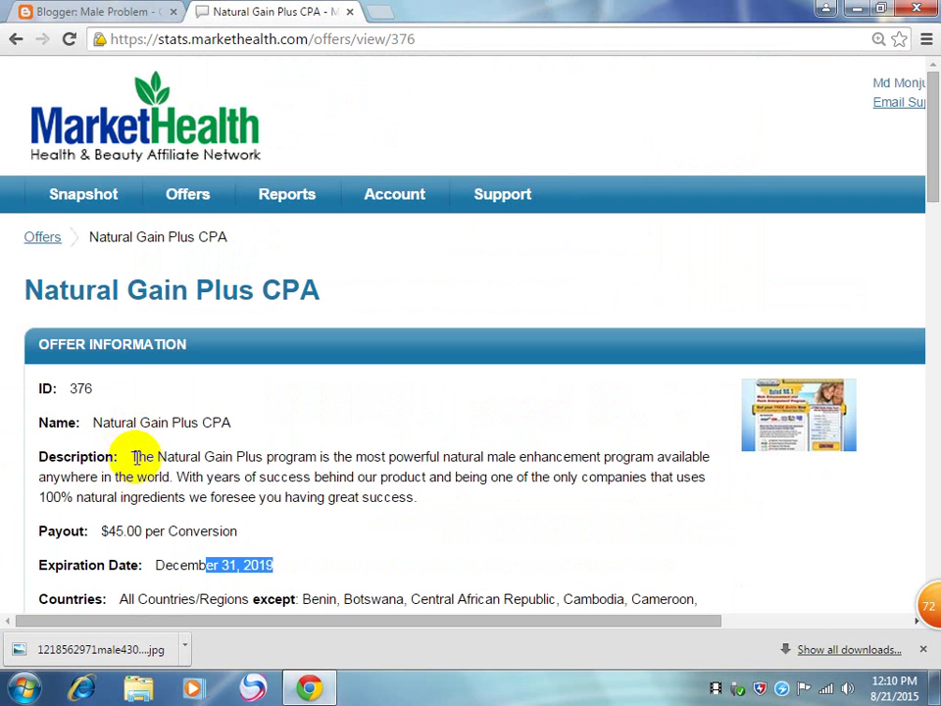
Step: Copy the Natural Gain Plus offer description from the MarketHealth offer page
left_click_drag(130, 457, 419, 500)
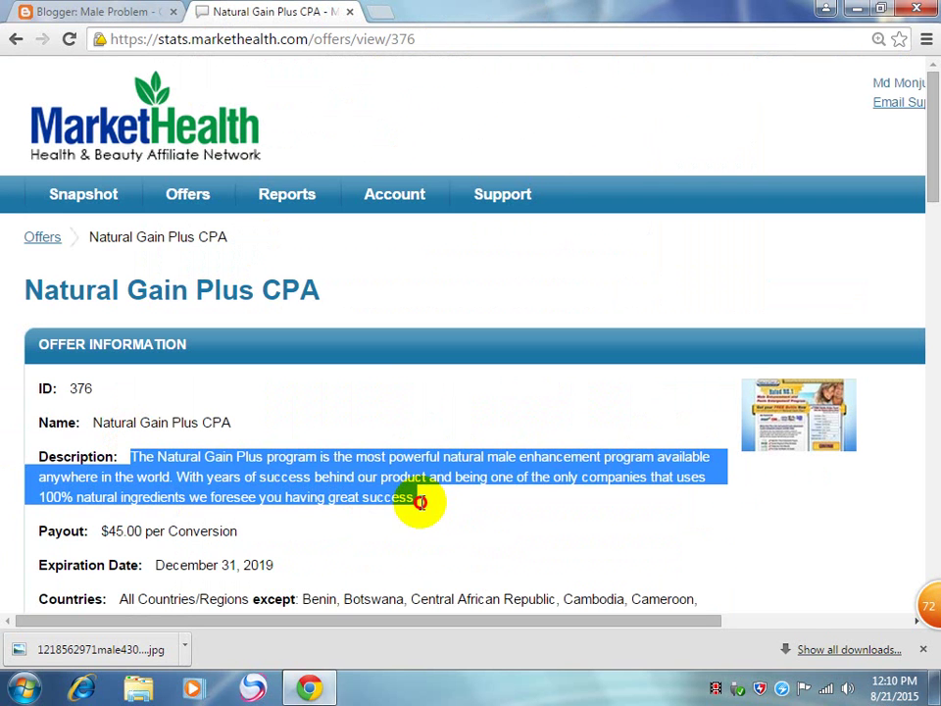
right_click(347, 476)
left_click(381, 483)
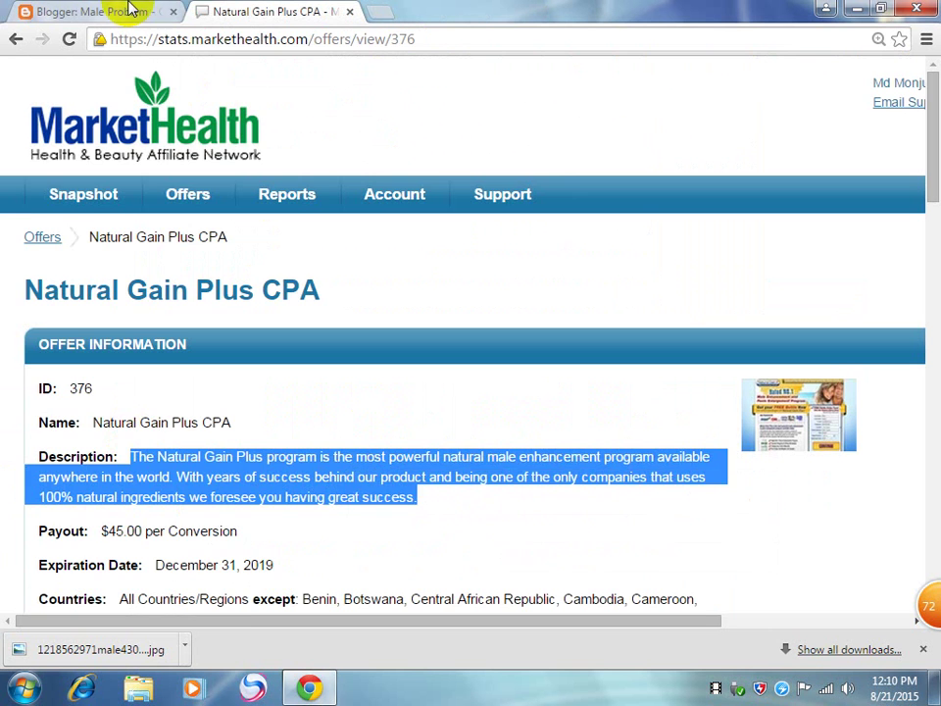
left_click(127, 12)
Step: Set the Blogger post body alignment to Justify
right_click(368, 349)
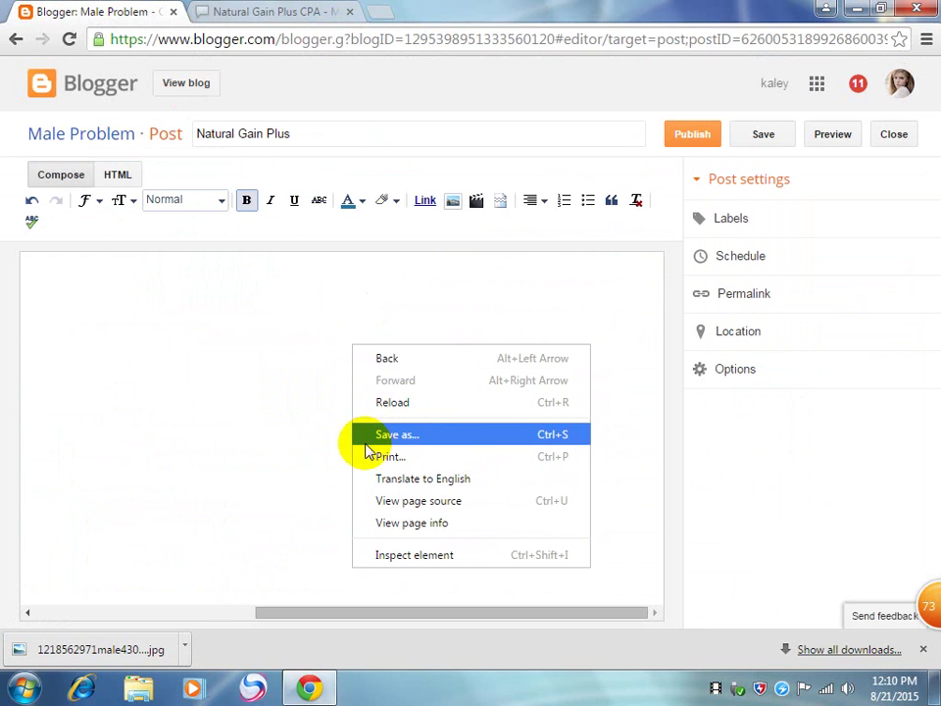
left_click(244, 332)
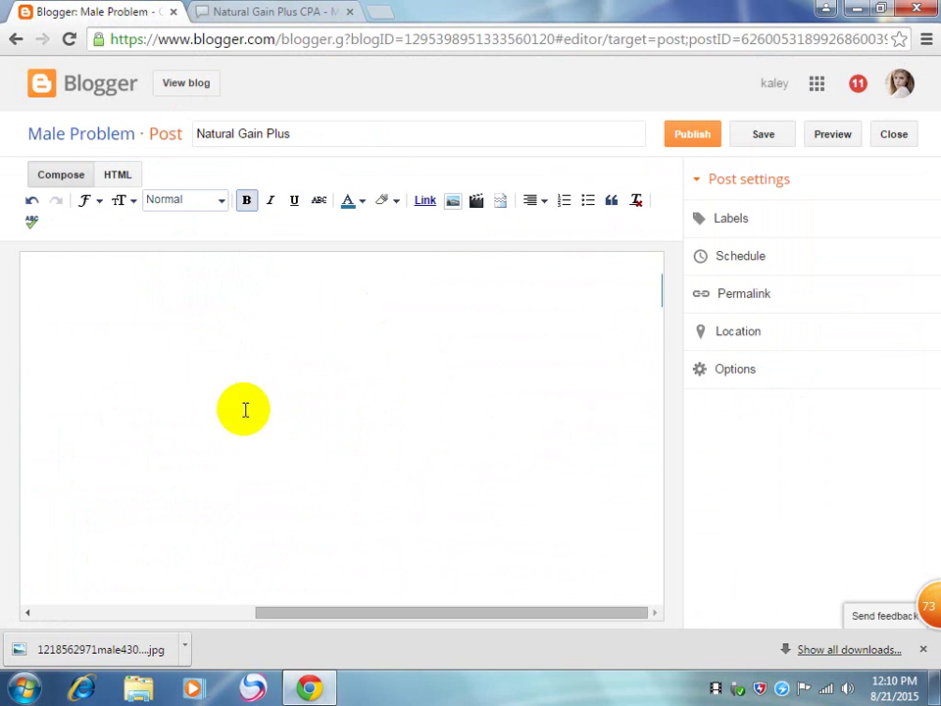
left_click(529, 204)
left_click(547, 251)
left_click(531, 202)
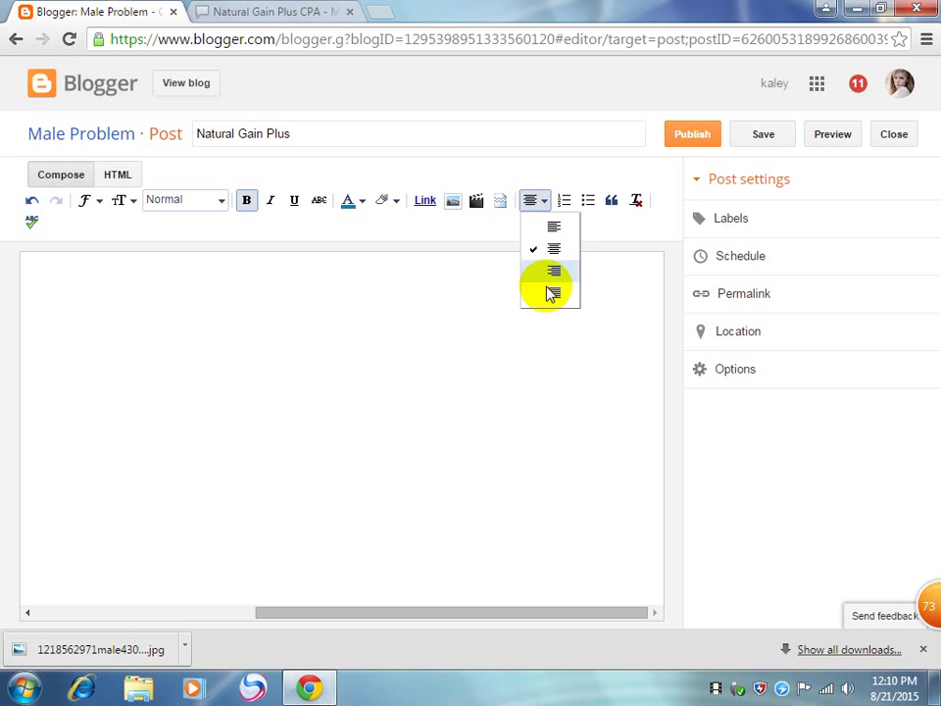
left_click(548, 293)
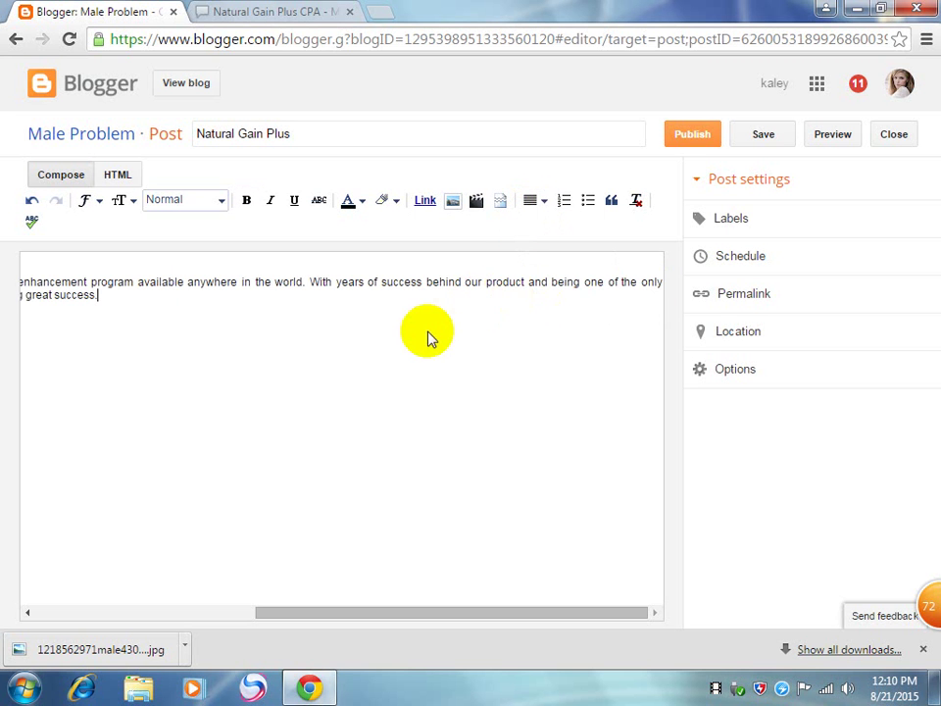
Step: Cut the pasted offer paragraph out of the post and minimize the browser
left_click_drag(275, 330, 25, 217)
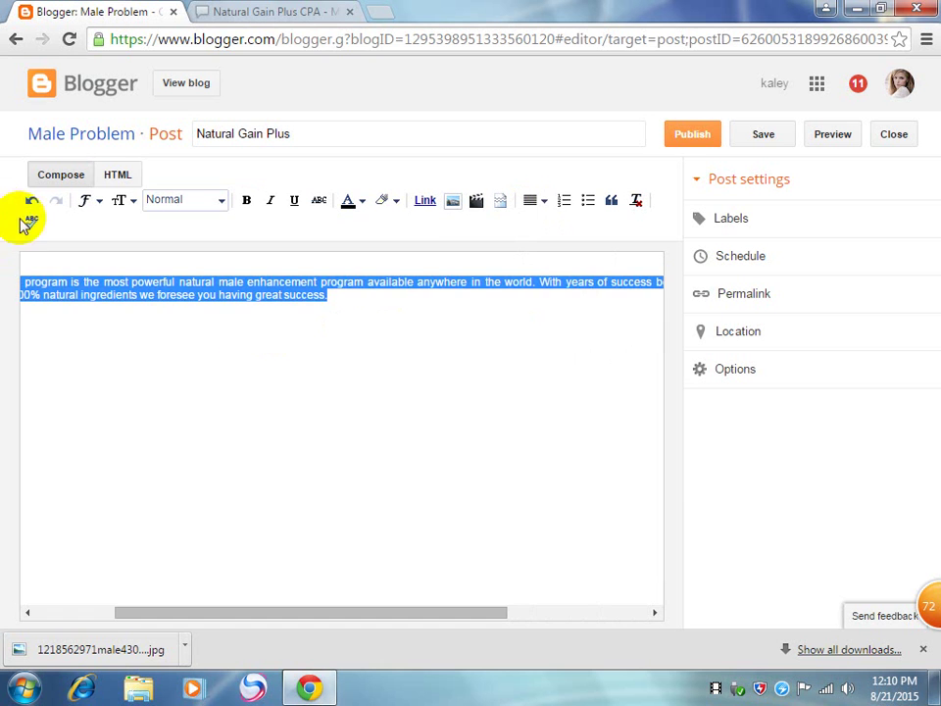
left_click(379, 399)
left_click(270, 299)
left_click_drag(269, 299, 4, 151)
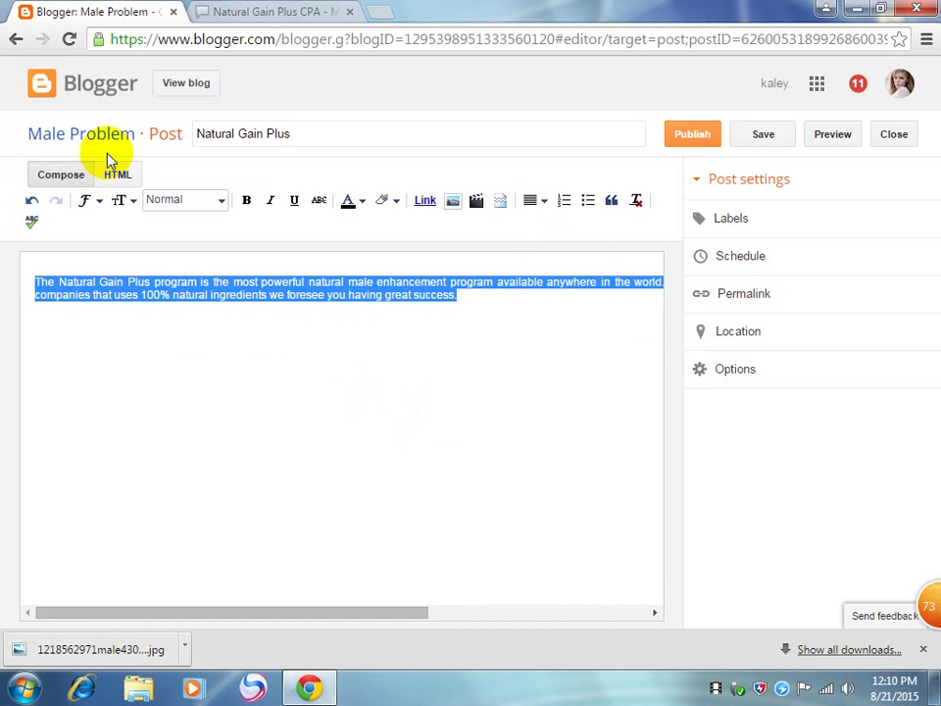
key("ctrl+x")
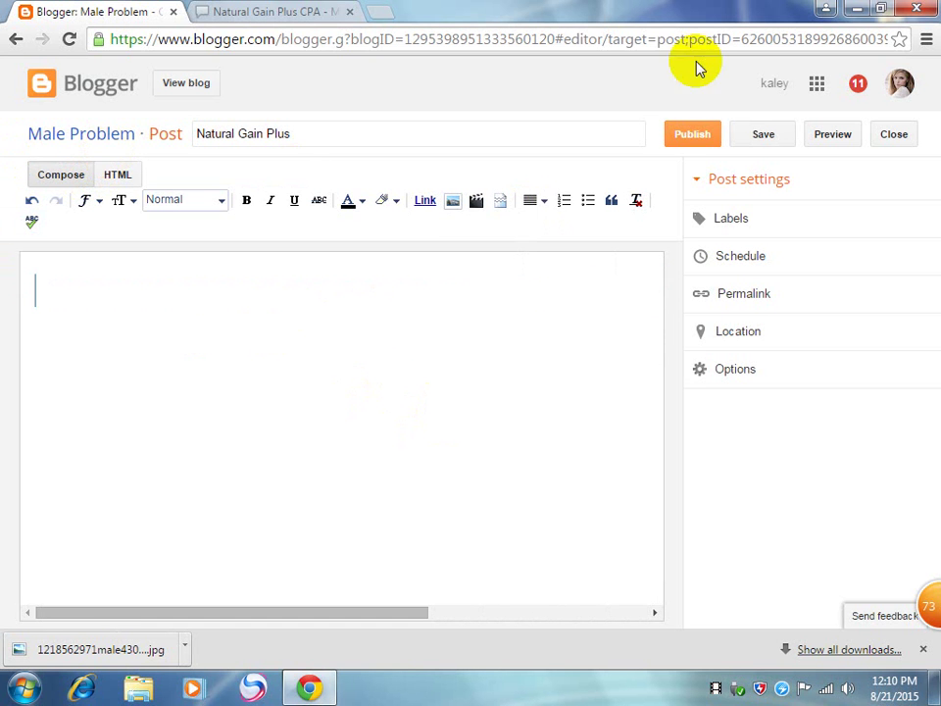
left_click(851, 8)
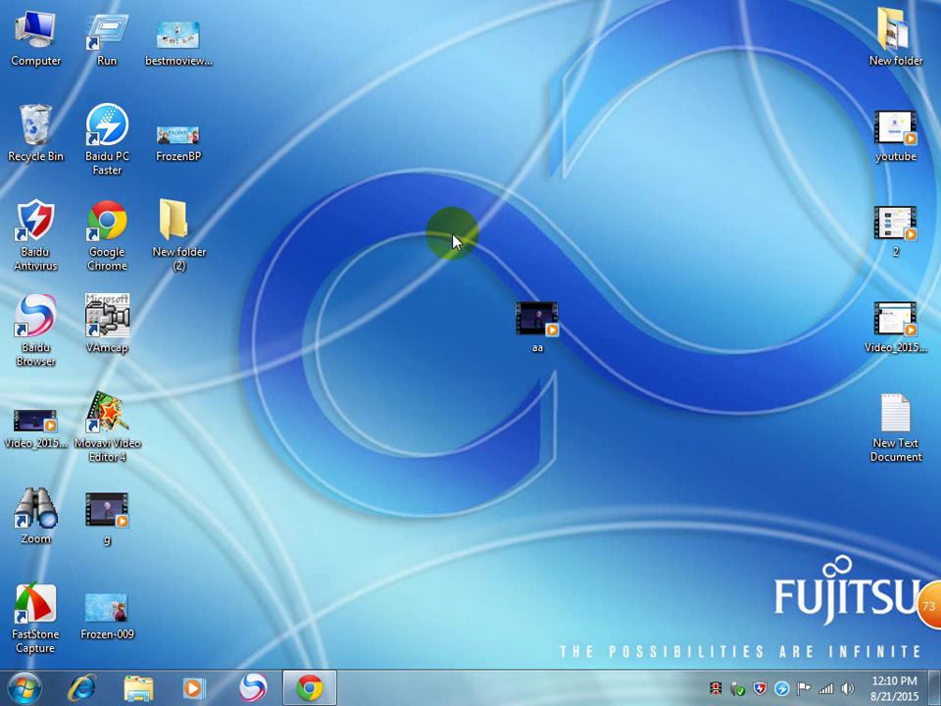
Step: Paste the offer description into the New Text Document in Notepad and select it all
right_click(452, 235)
left_click(887, 428)
double_click(891, 435)
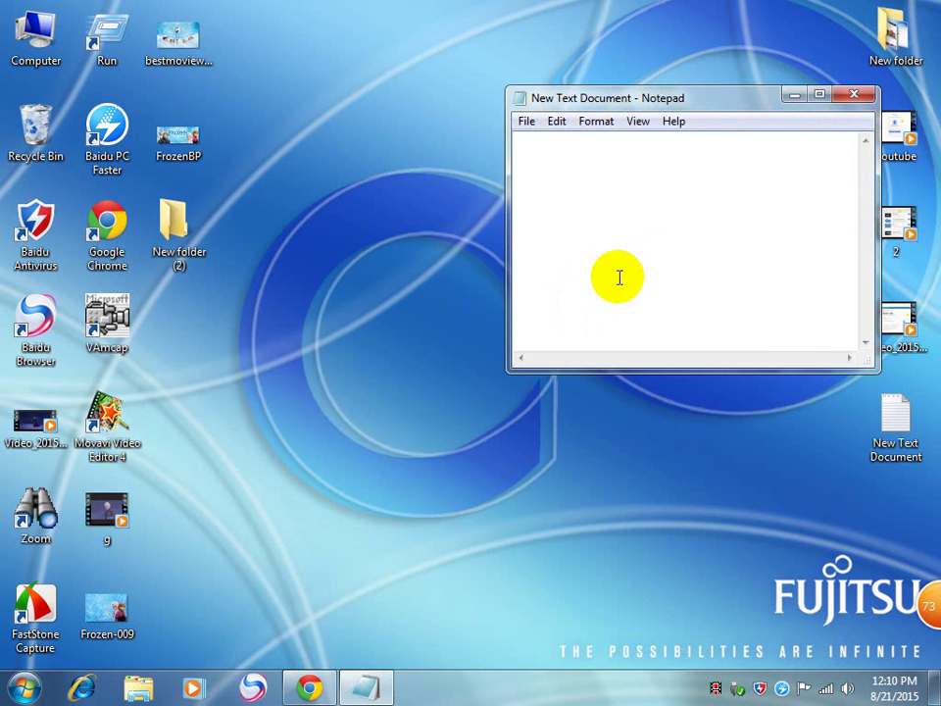
key("ctrl+v")
left_click(661, 242)
key("ctrl+a")
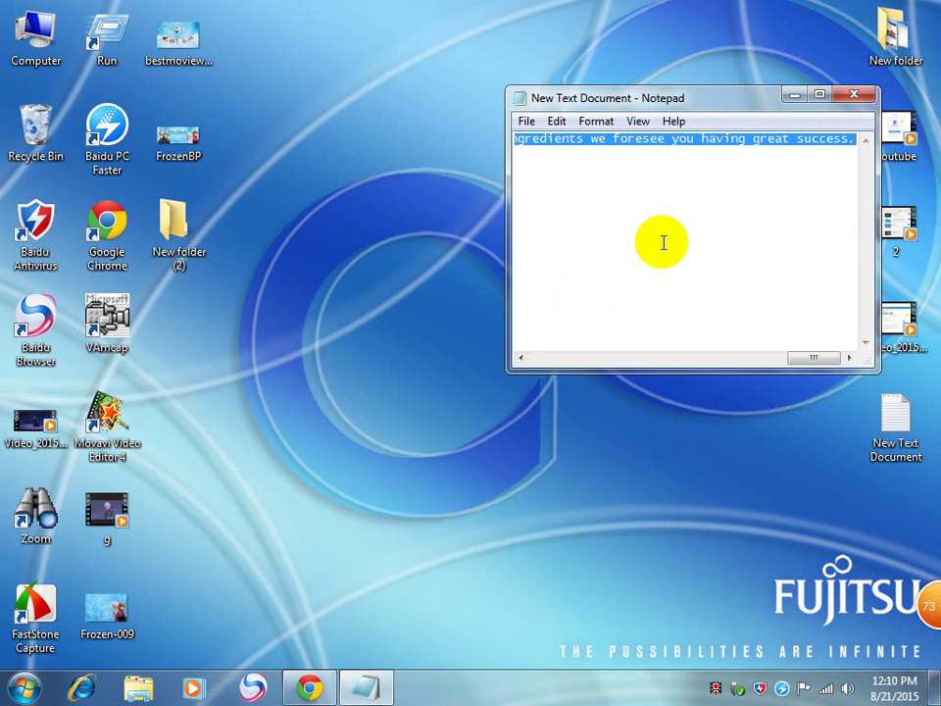
left_click(309, 689)
Step: Paste the description into the post body and fix its paragraph break and double space
left_click(381, 344)
right_click(381, 346)
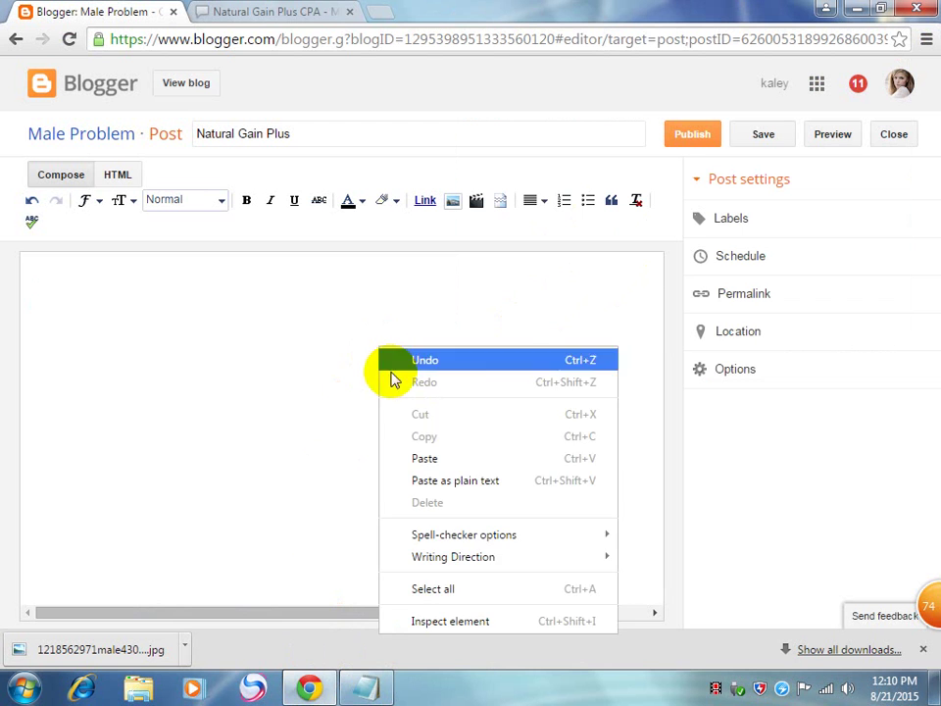
left_click(425, 459)
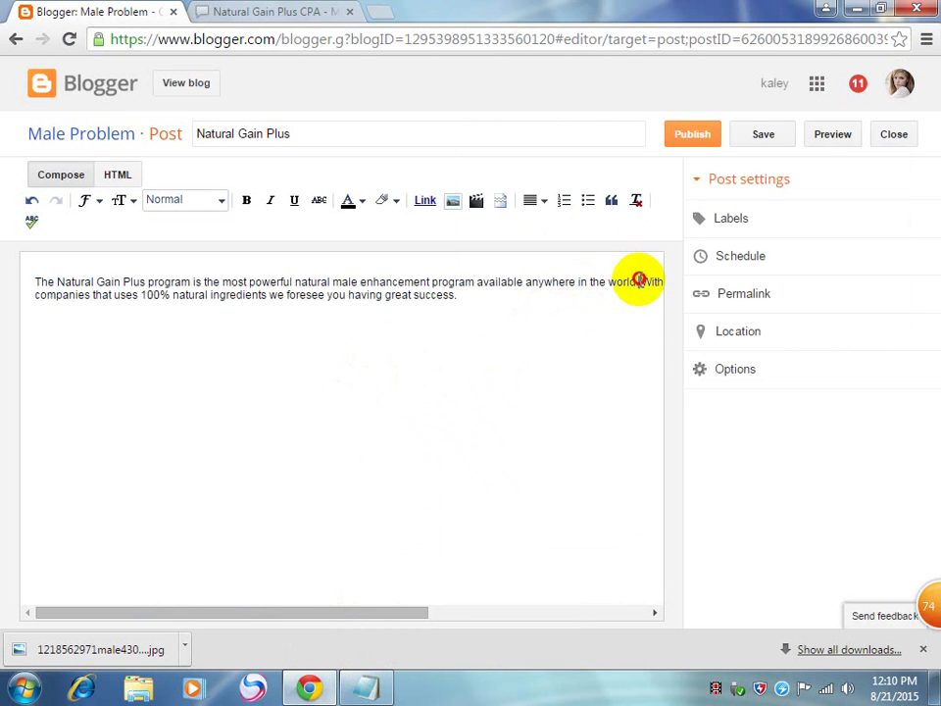
key("Return")
key("Return")
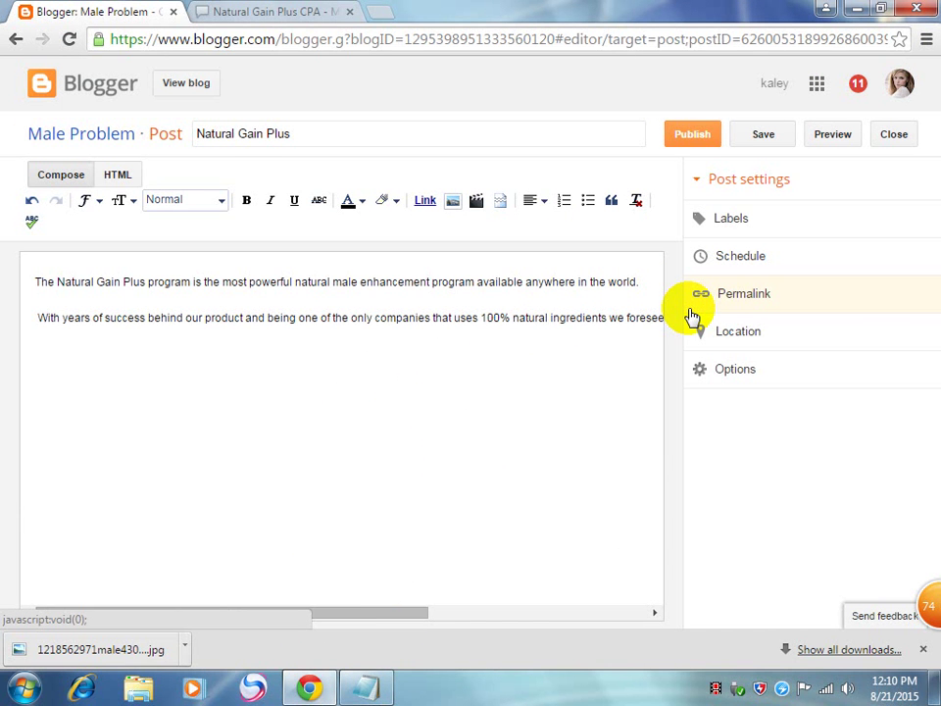
key("BackSpace")
key("Left")
key("Left")
key("Left")
key("Left")
key("Left")
key("Left")
key("Left")
key("Left")
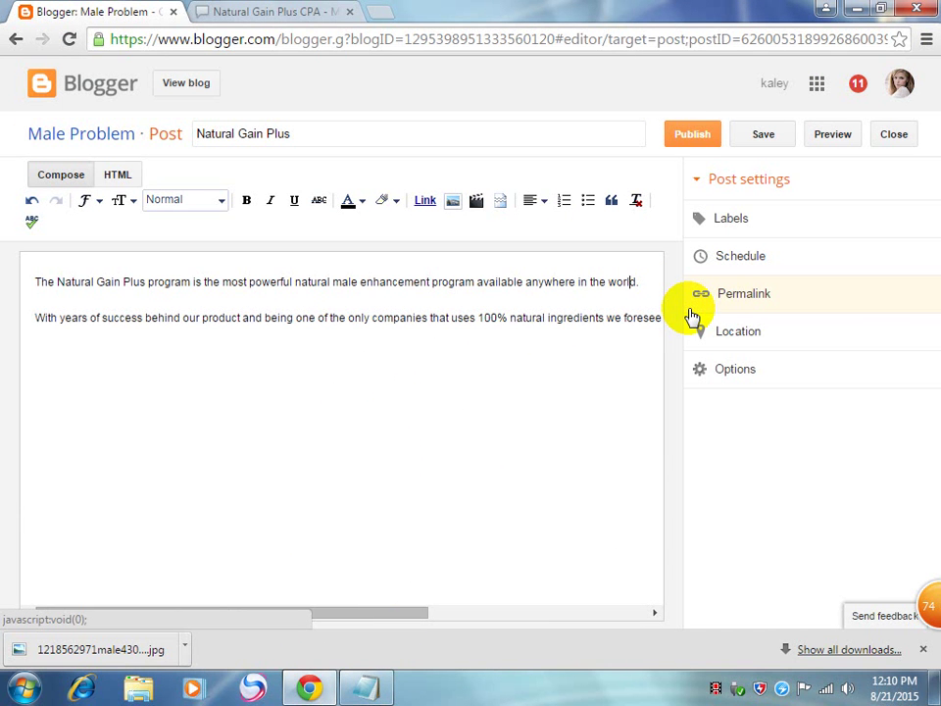
key("BackSpace")
key("Right")
key("Right")
key("Right")
key("Right")
key("Right")
key("Right")
key("Delete")
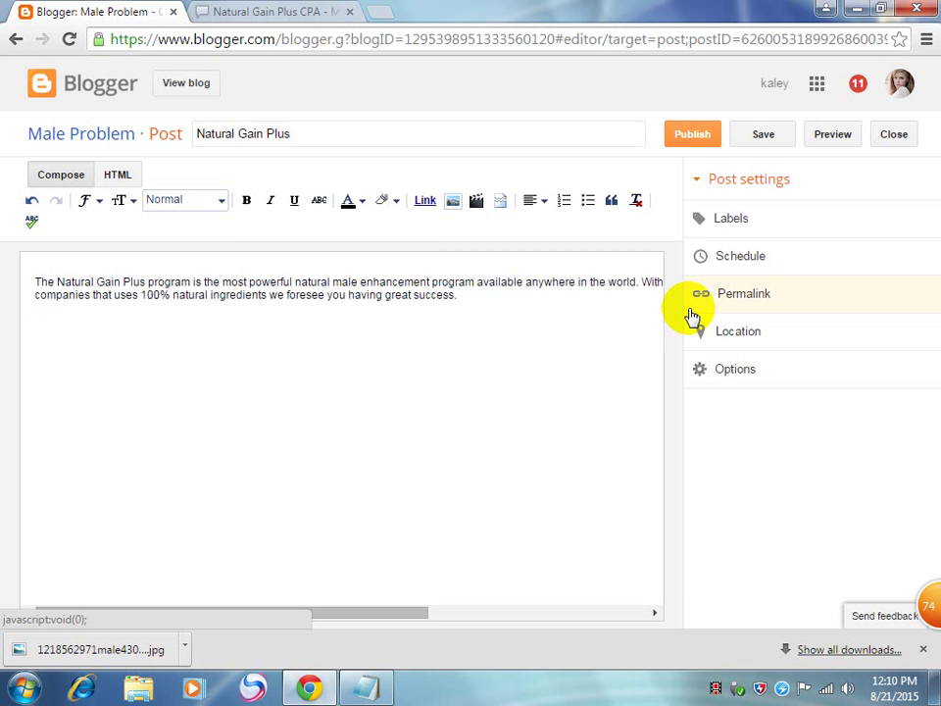
key("Right")
key("Right")
key("Right")
key("Right")
key("Right")
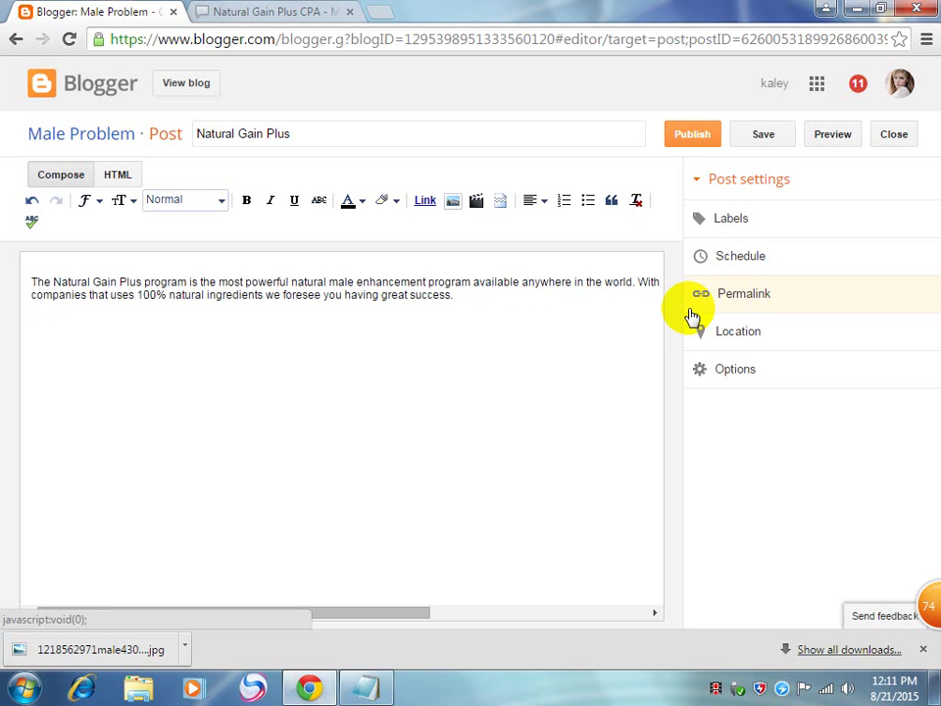
Step: Try the alignment options on the post text, then set it to Left
left_click_drag(479, 282, 734, 299)
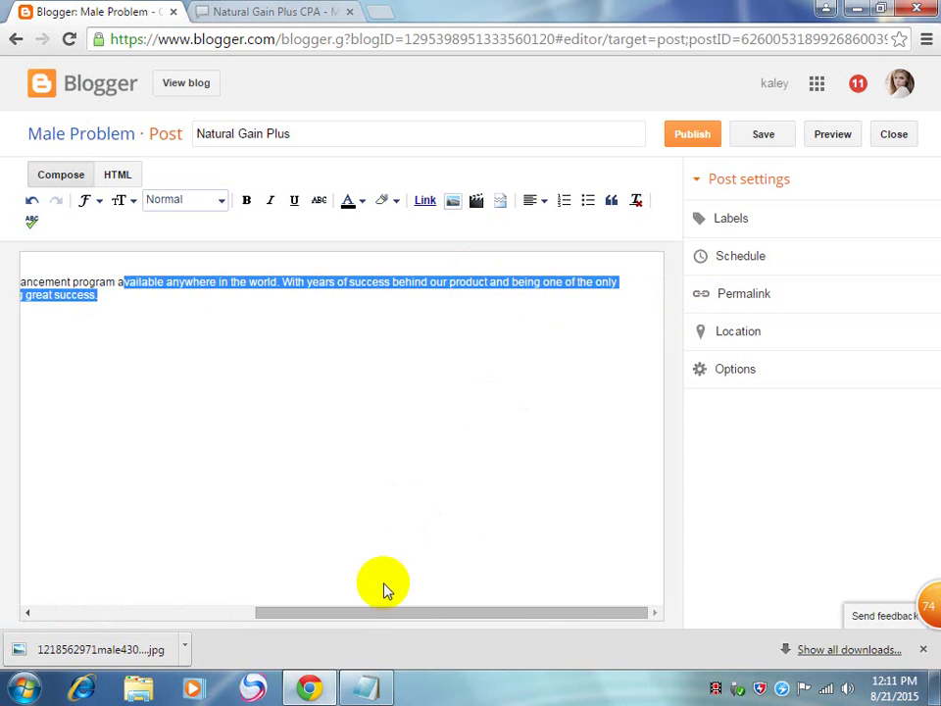
left_click_drag(378, 612, 106, 387)
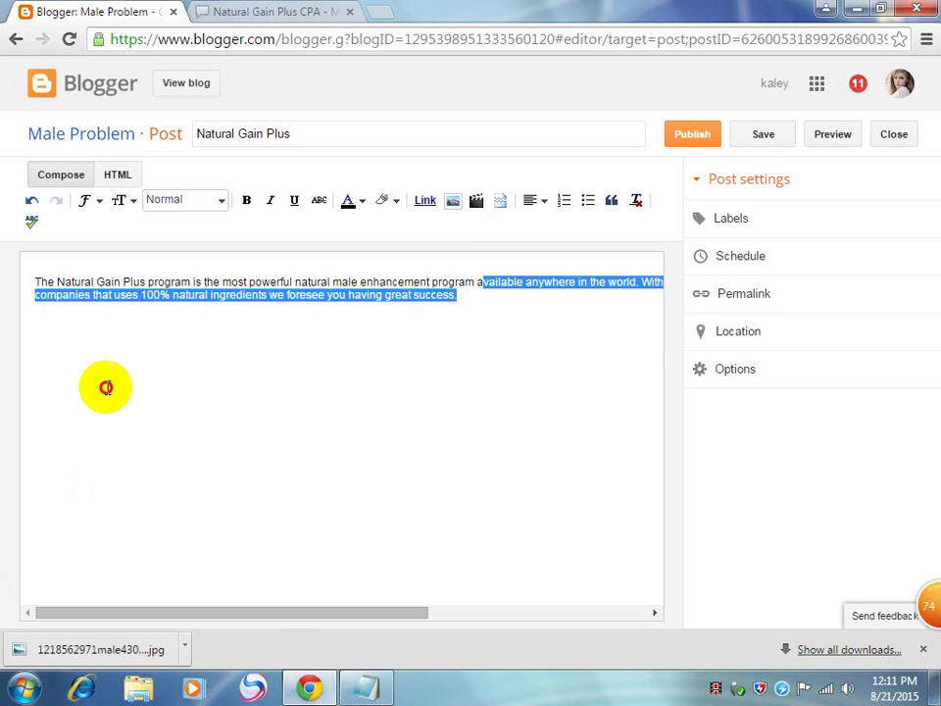
left_click(105, 387)
left_click(530, 196)
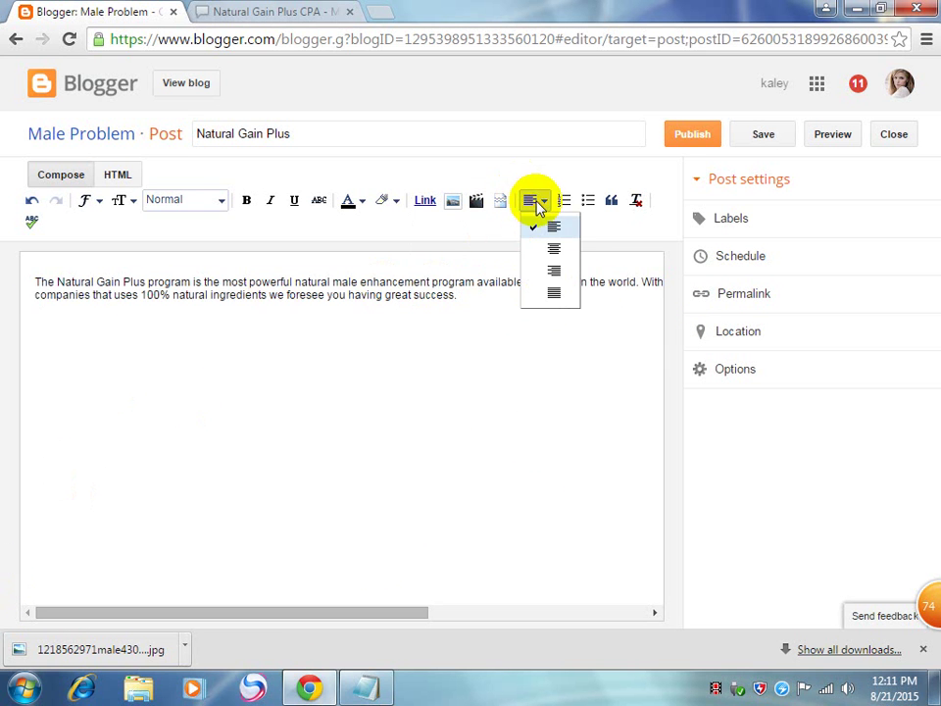
left_click(544, 263)
left_click(530, 200)
left_click(550, 310)
left_click(536, 202)
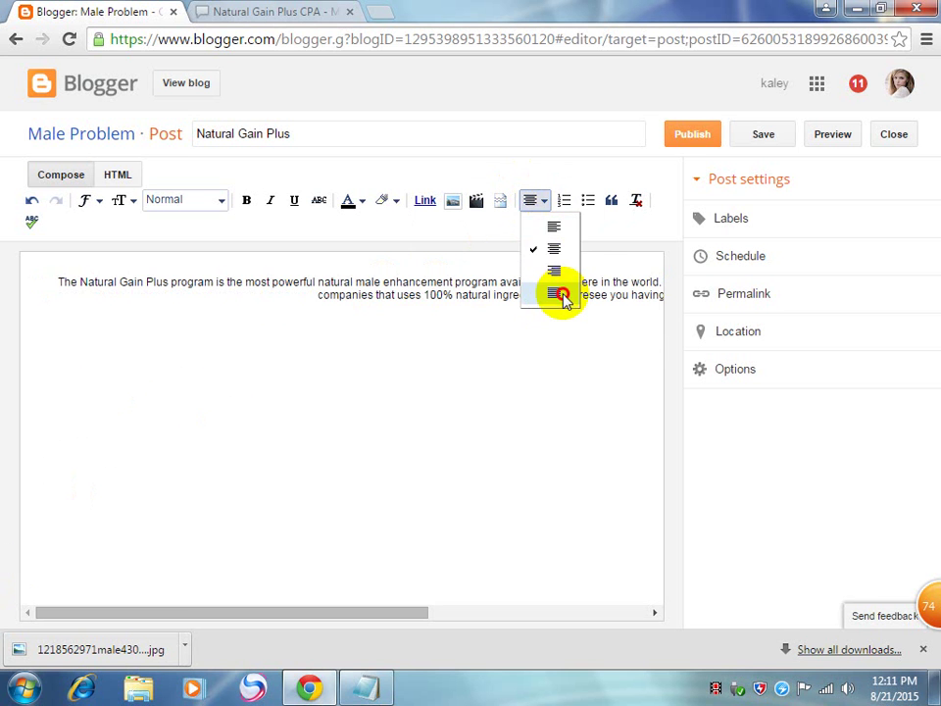
left_click(563, 294)
left_click(540, 203)
left_click(549, 225)
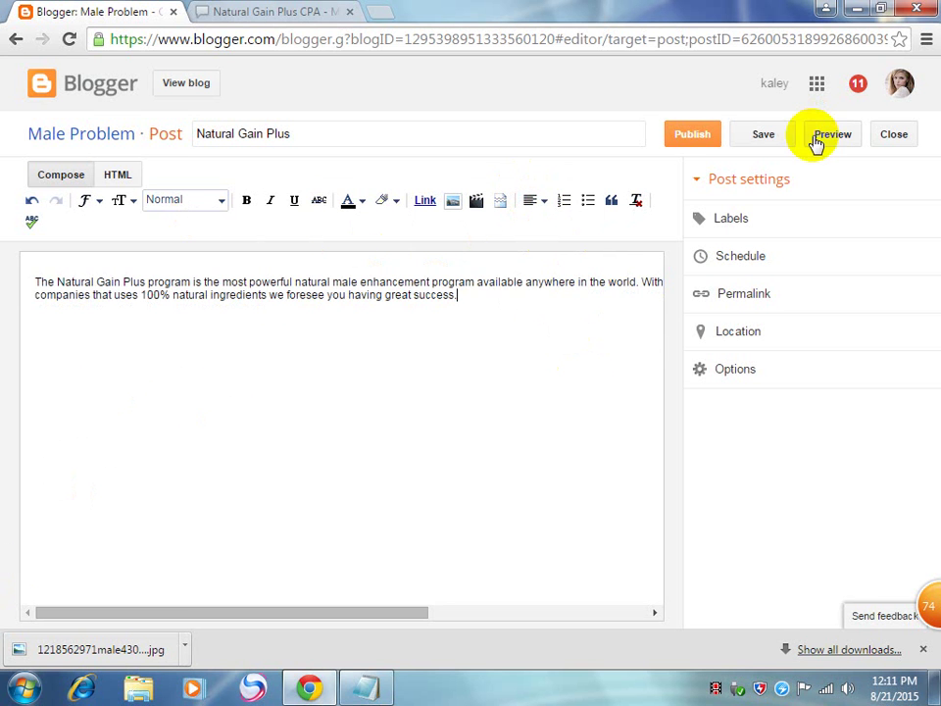
Step: Preview the Natural Gain Plus post on the blog and return to the editor
left_click(845, 145)
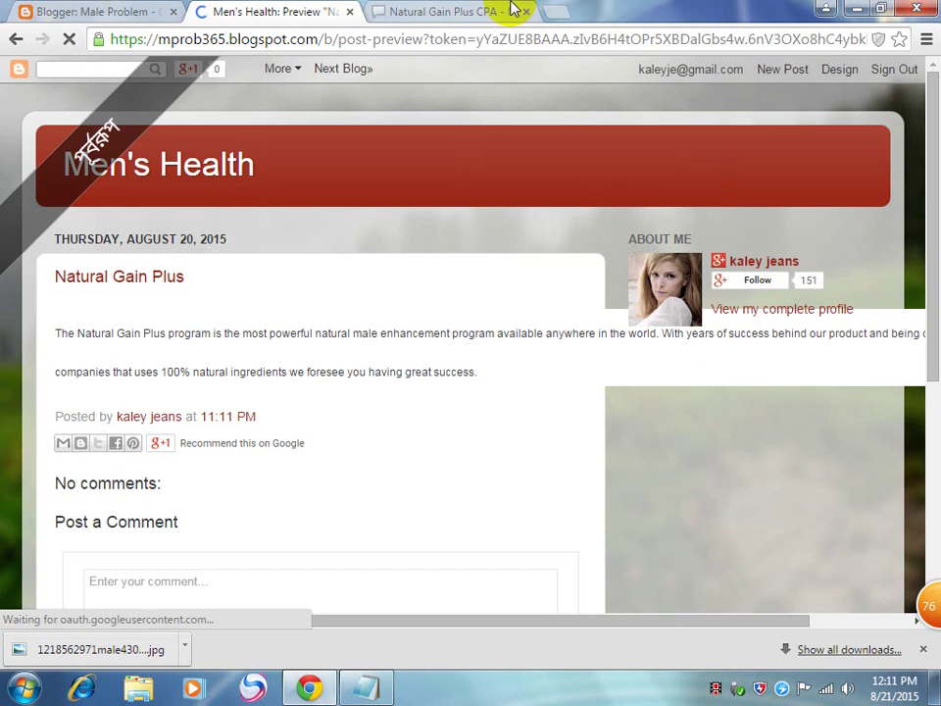
left_click(351, 13)
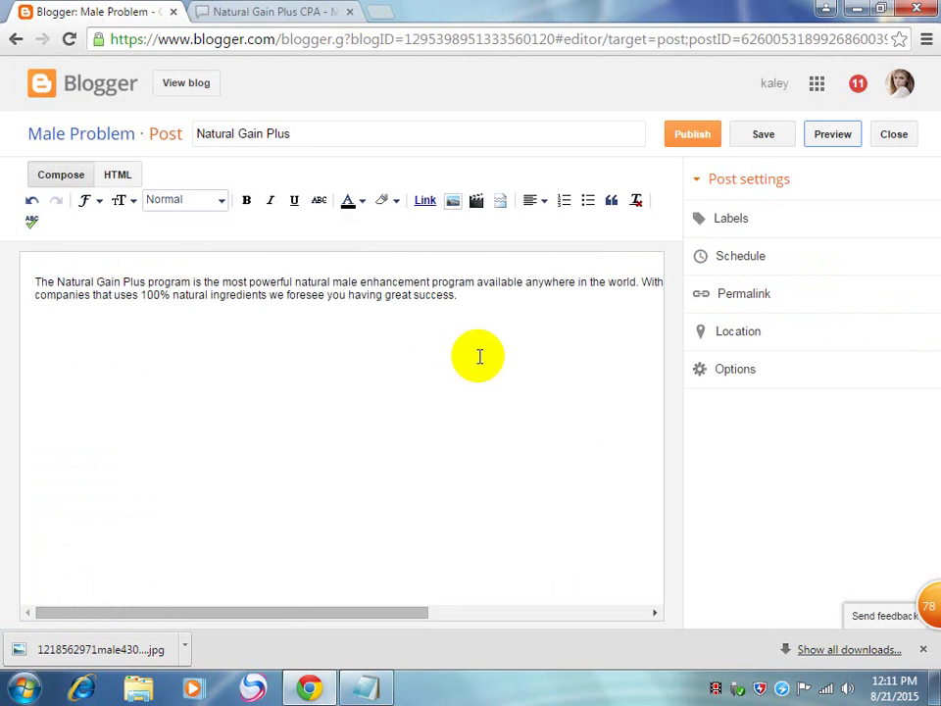
key("ctrl+a")
Step: Delete the Natural Gain Plus draft and start a new blank post
left_click(895, 135)
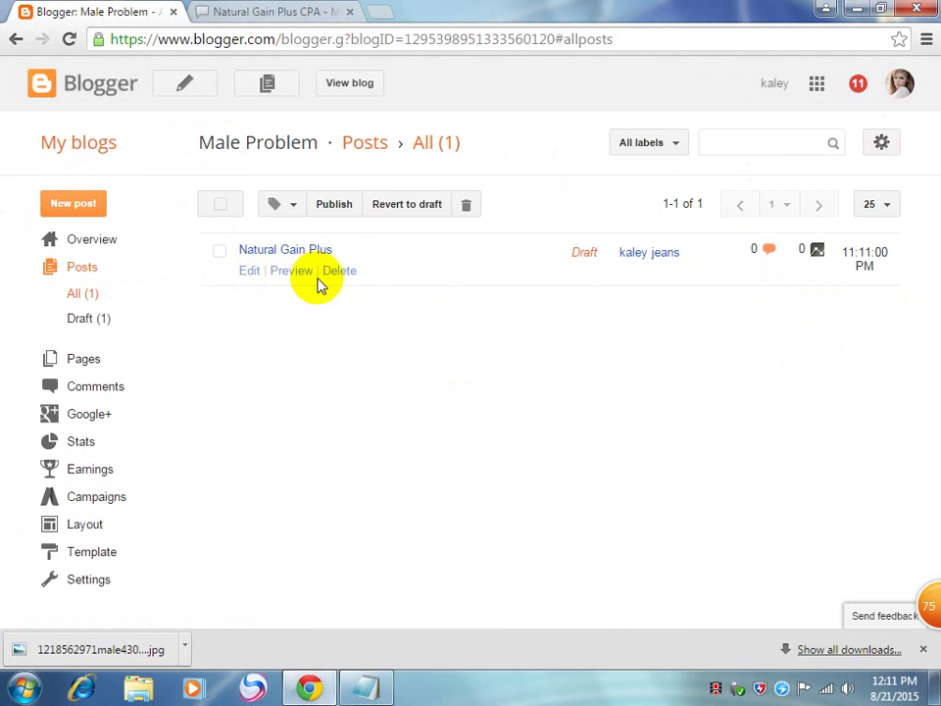
left_click(335, 274)
left_click(507, 153)
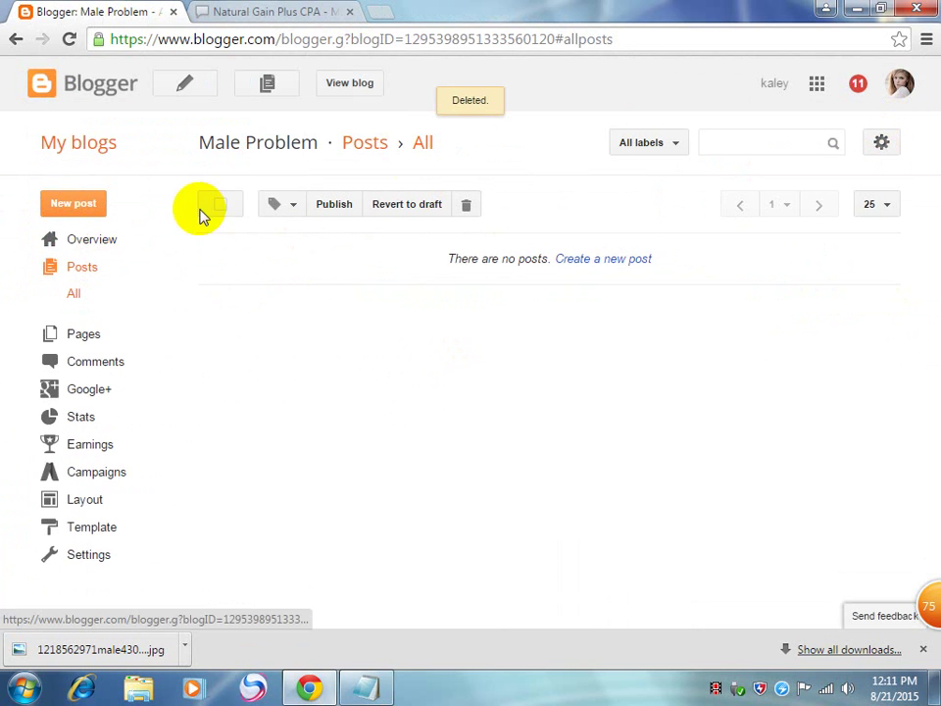
left_click(78, 206)
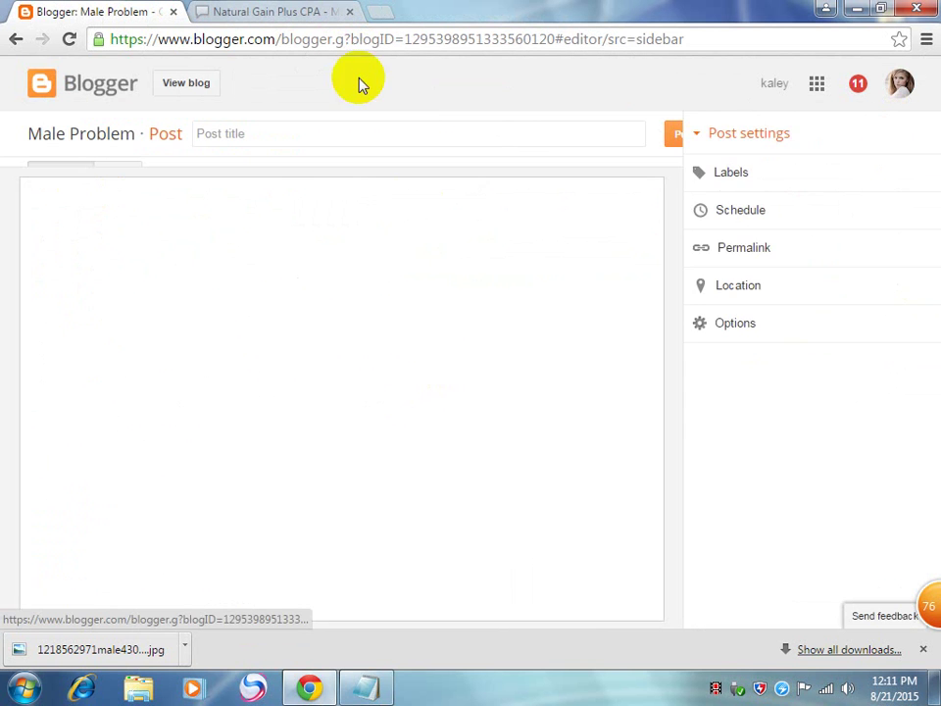
Step: Paste the copied offer description into the new post's body
left_click(369, 134)
left_click(287, 9)
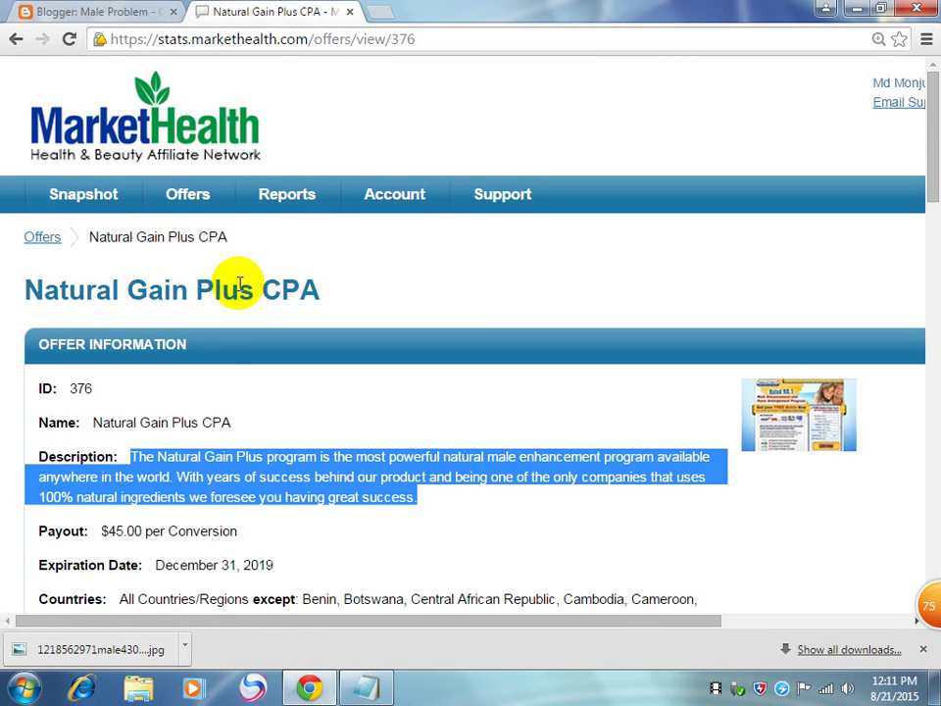
left_click(98, 11)
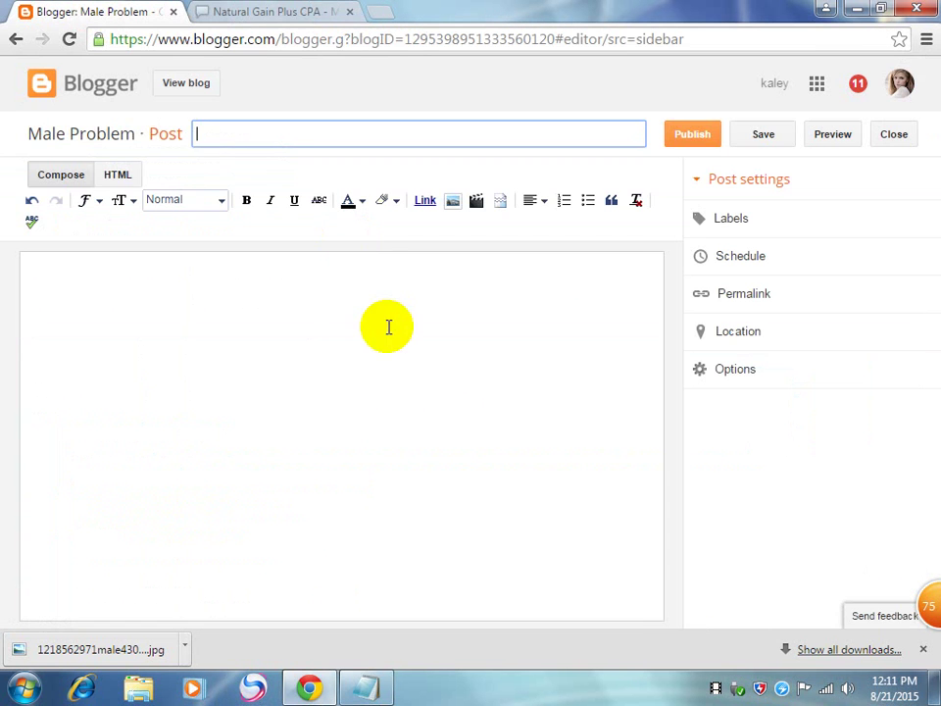
right_click(399, 355)
left_click(468, 467)
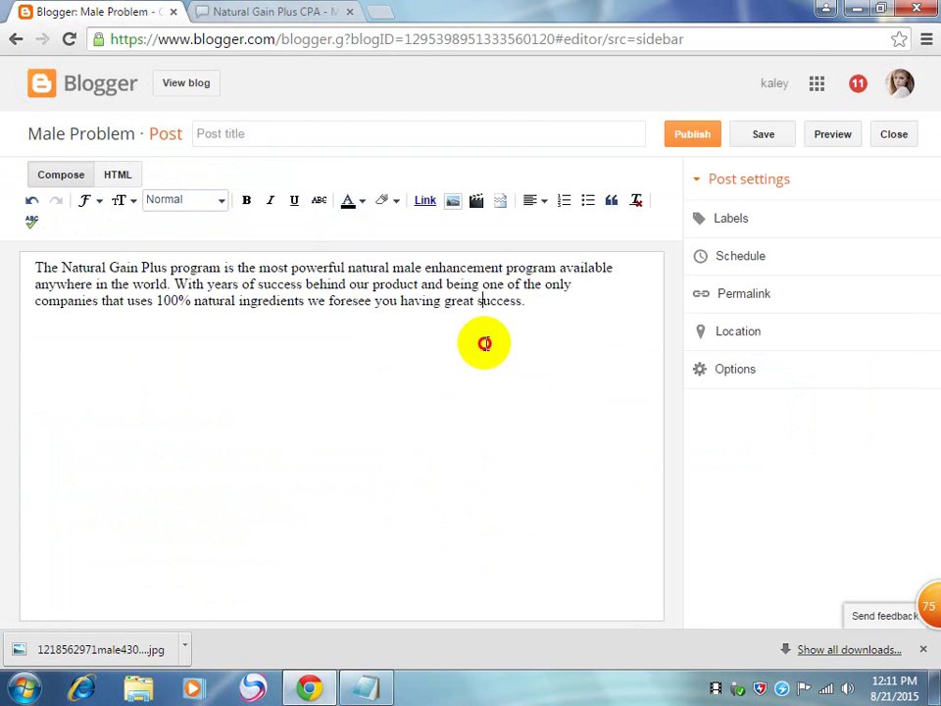
Step: Title the post 'Natural Gain Plus' using the words copied from the body text
left_click(339, 133)
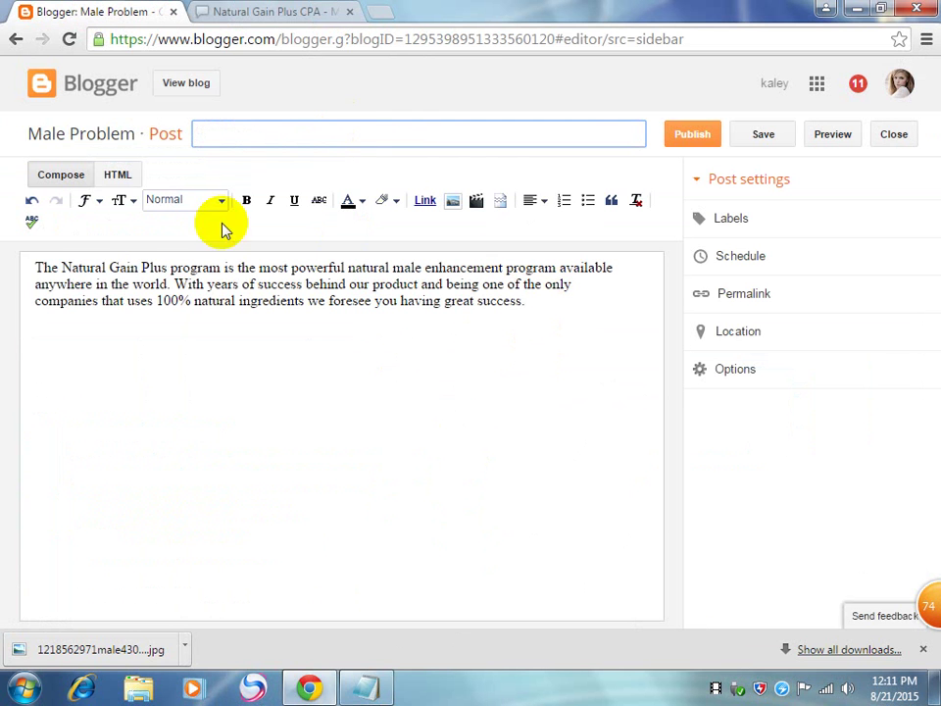
left_click_drag(61, 268, 167, 267)
key("ctrl+c")
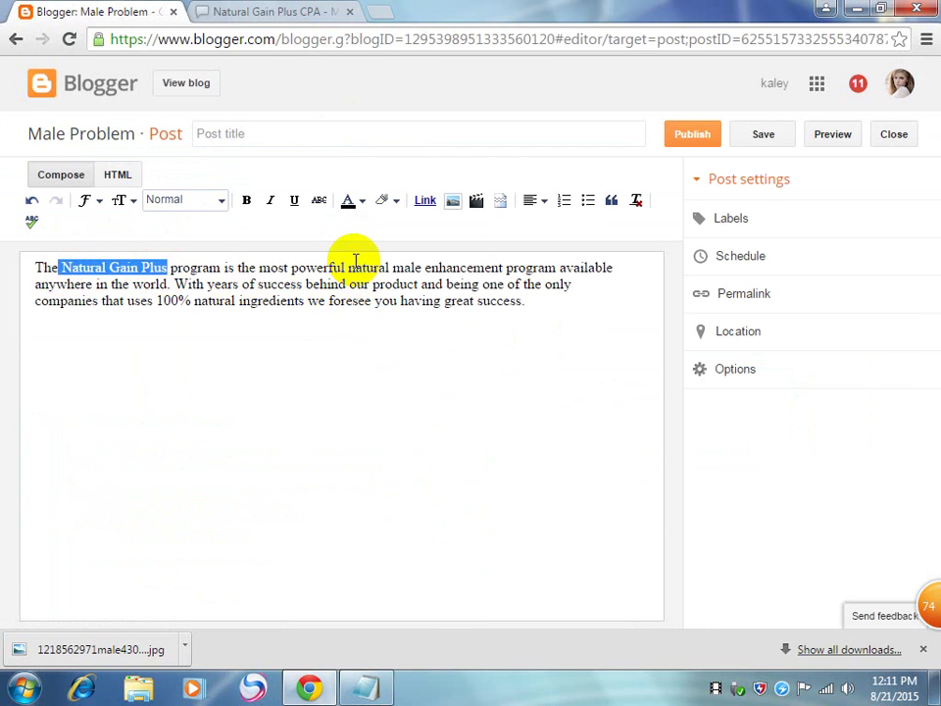
left_click(245, 132)
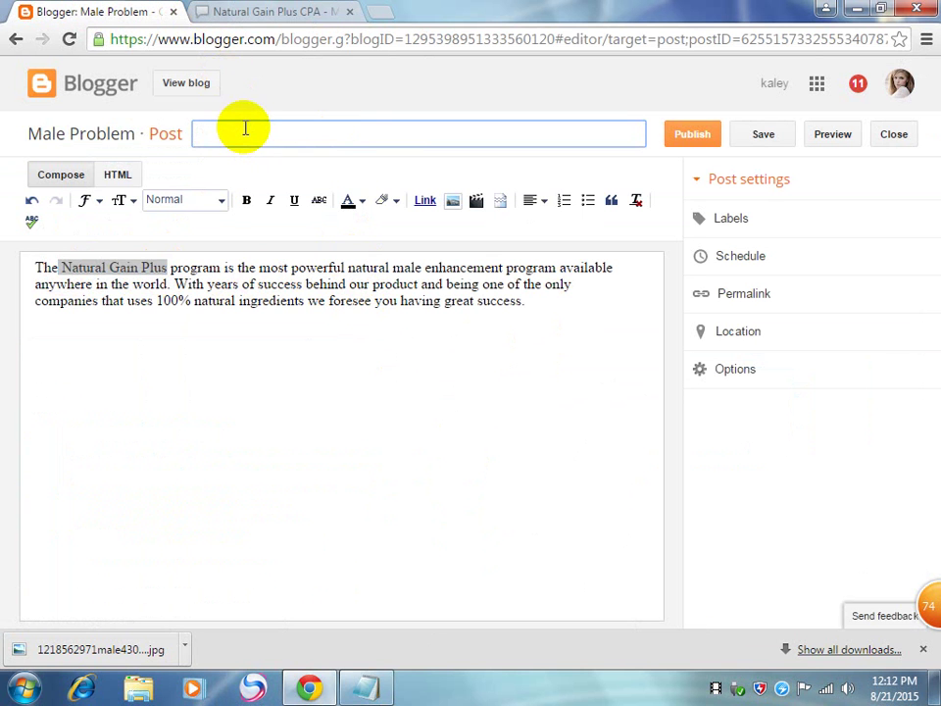
key("ctrl+v")
left_click(284, 353)
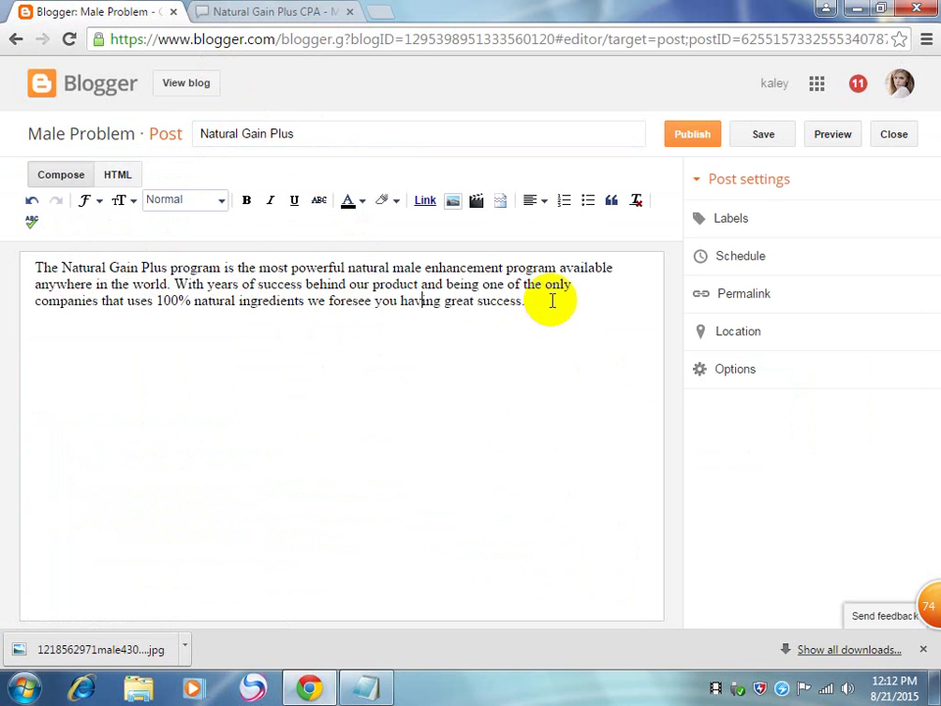
left_click_drag(35, 267, 545, 311)
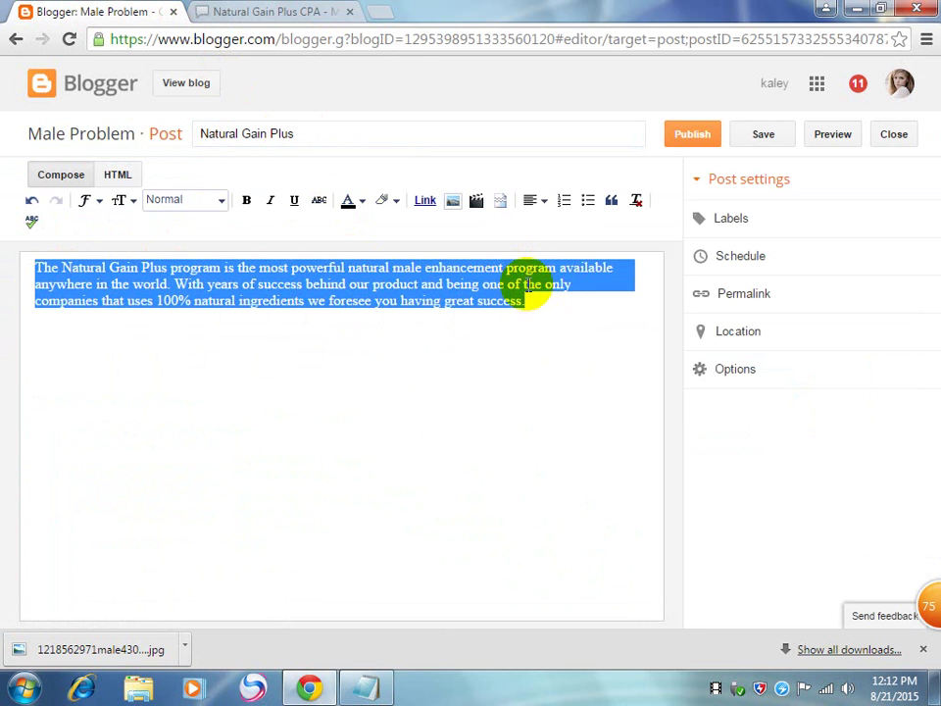
left_click(284, 11)
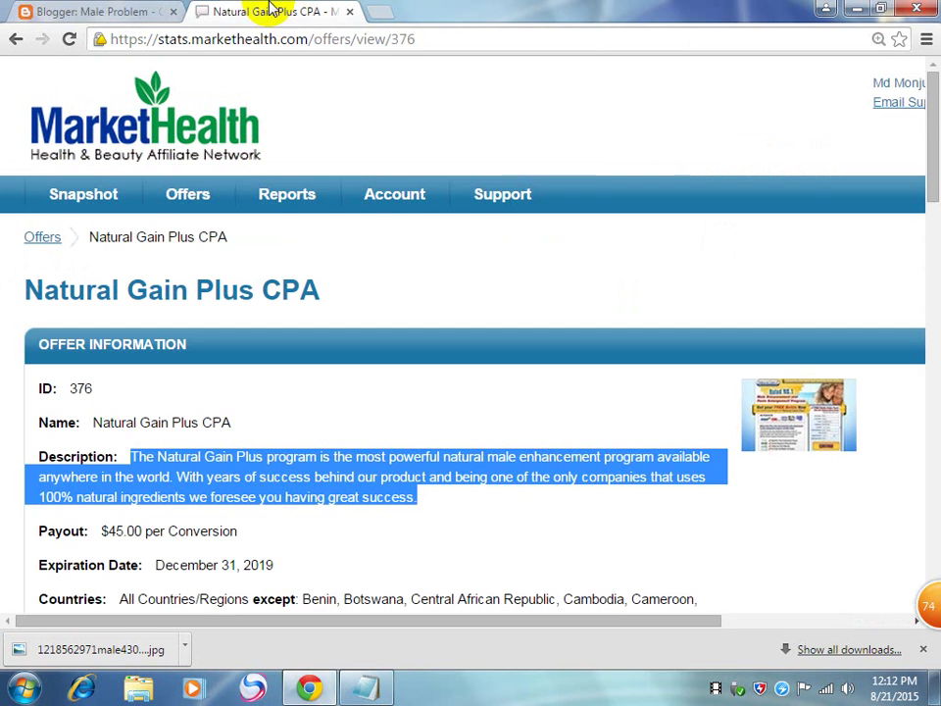
left_click(379, 13)
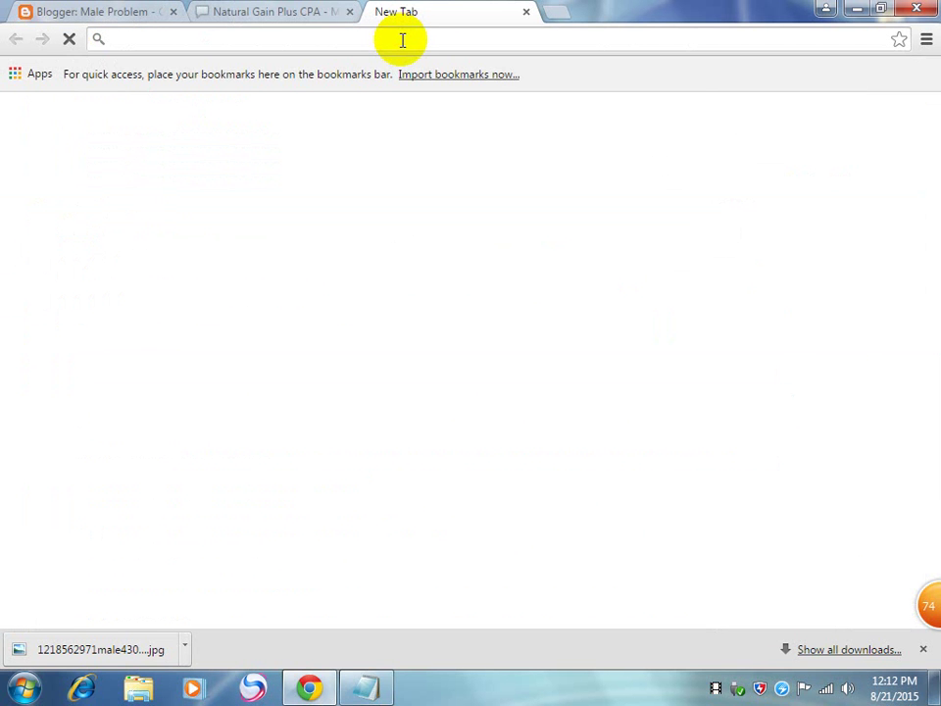
type("su")
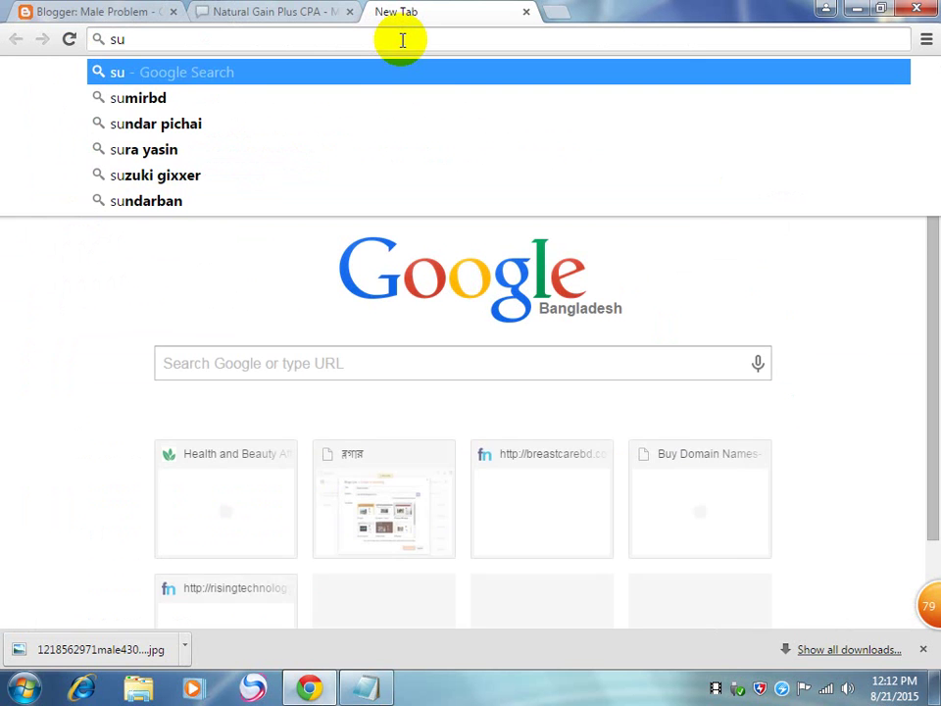
key("BackSpace")
key("BackSpace")
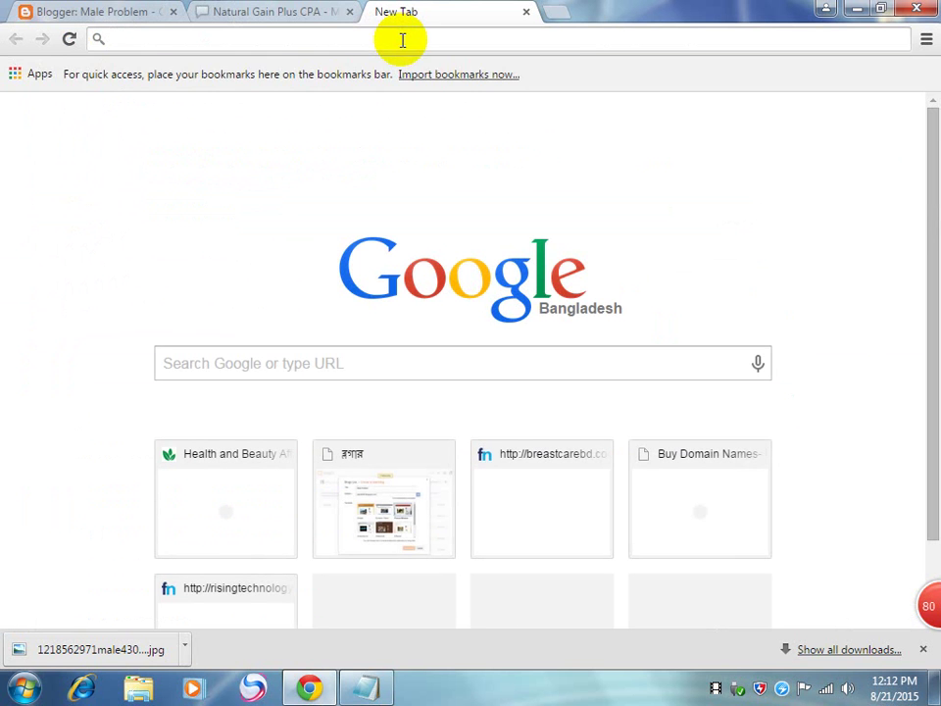
type("youtube")
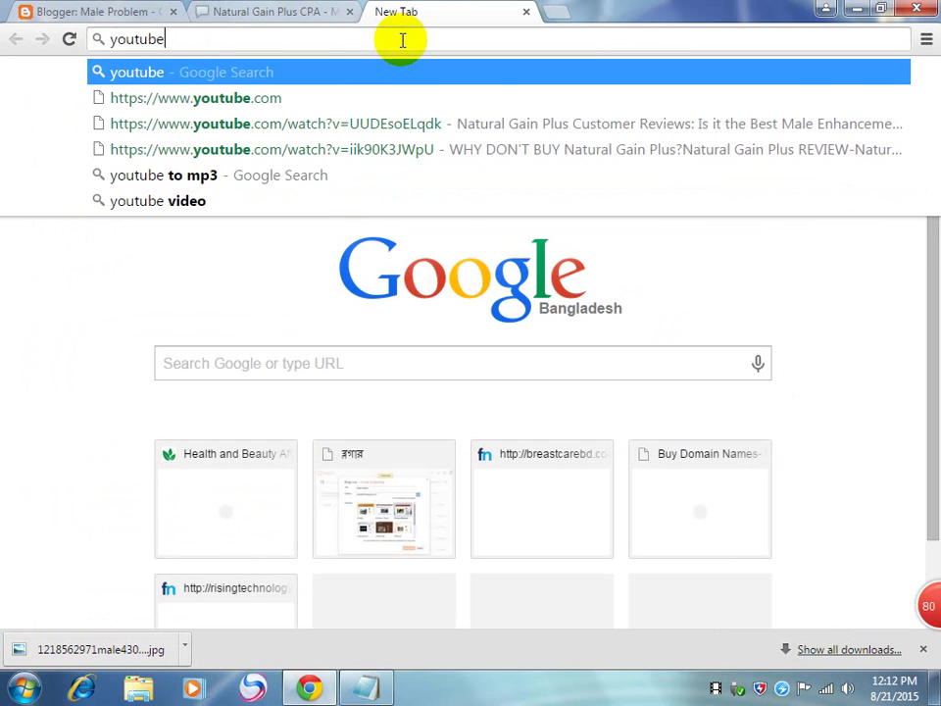
key("ctrl+Return")
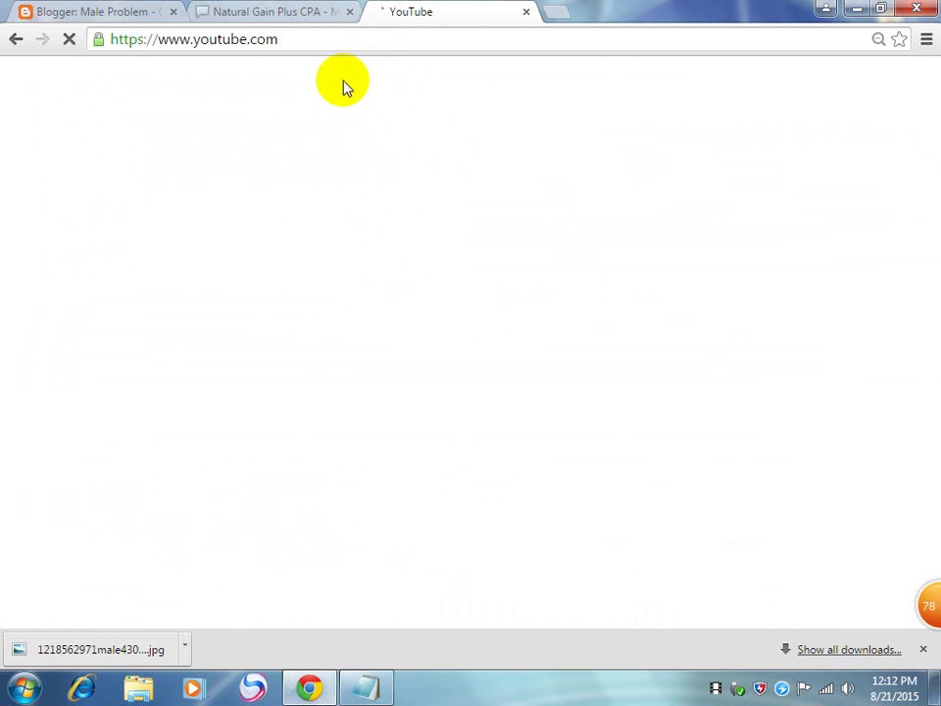
Step: Scroll the MarketHealth offer to Generate Tracking, then switch to the YouTube home page tab
left_click(263, 18)
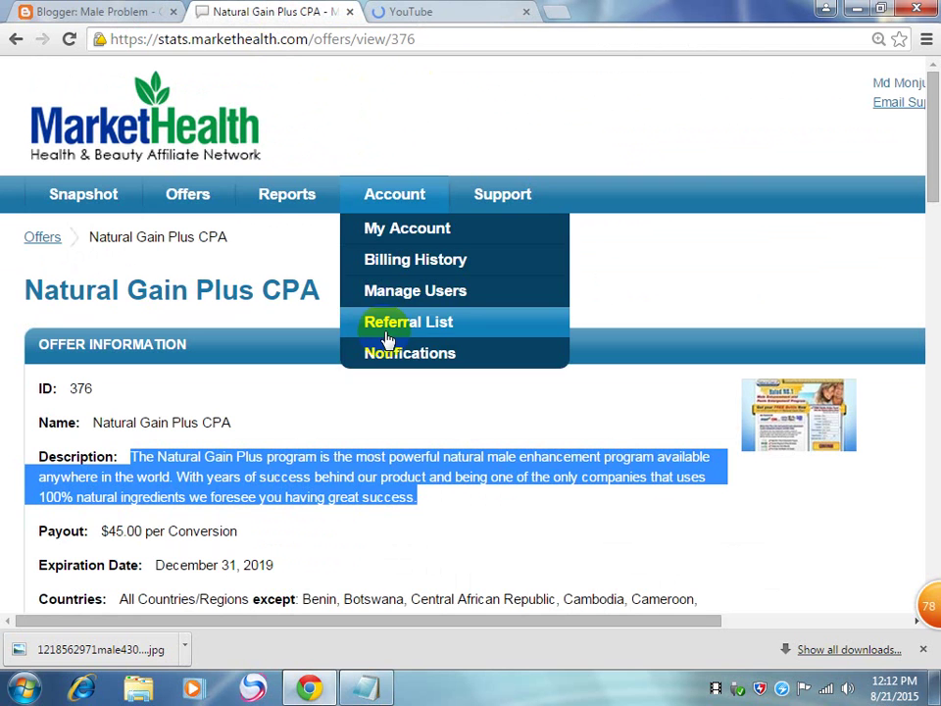
mouse_move(188, 193)
scroll(294, 416, "down", 3)
scroll(494, 480, "down", 3)
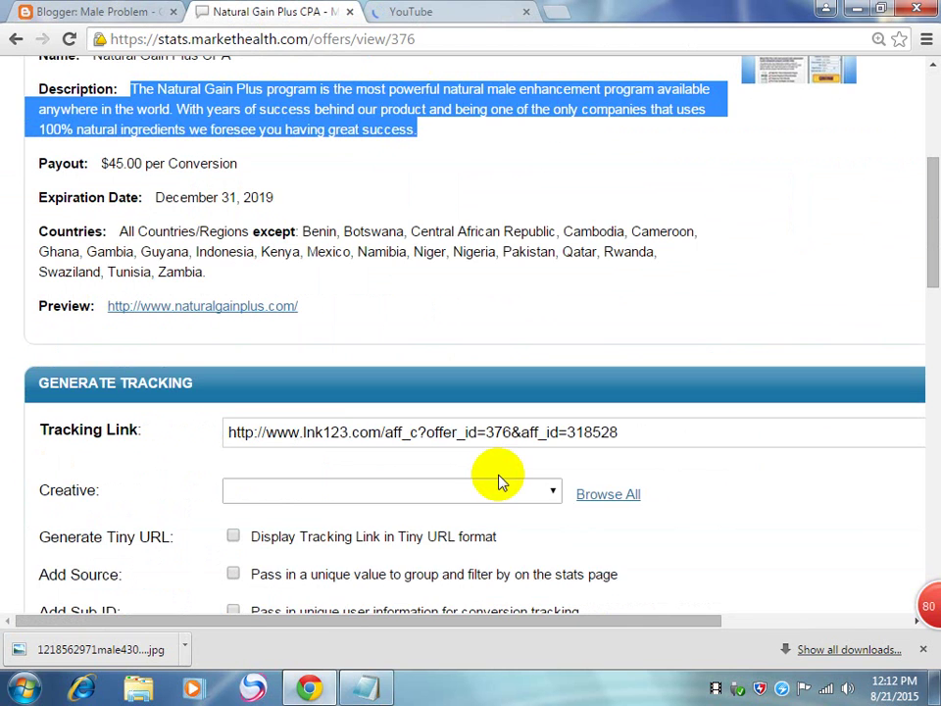
scroll(500, 479, "down", 4)
scroll(500, 479, "up", 2)
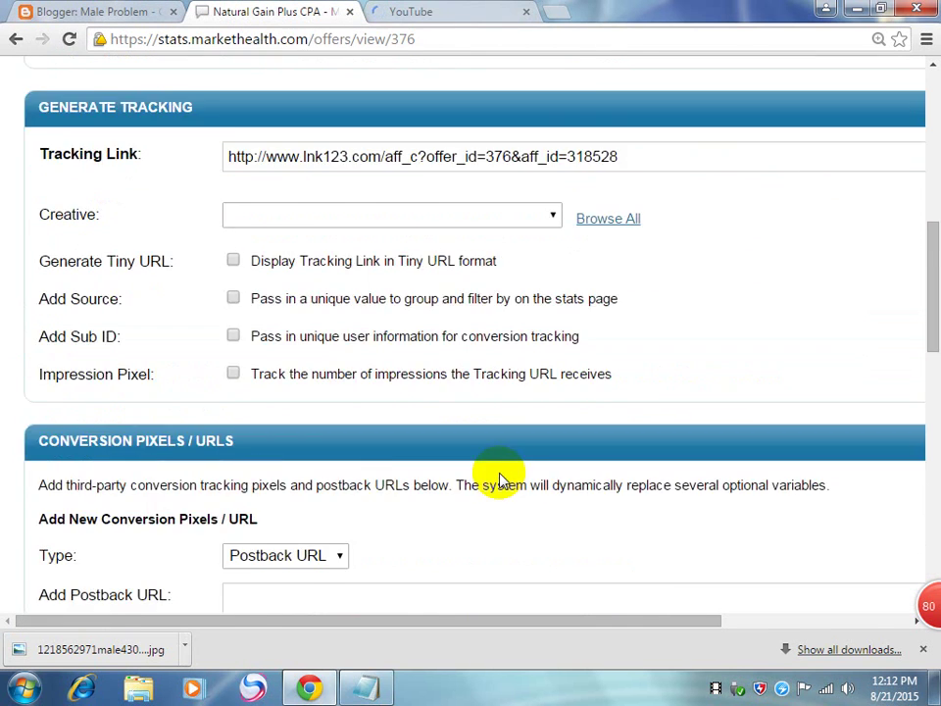
left_click(446, 13)
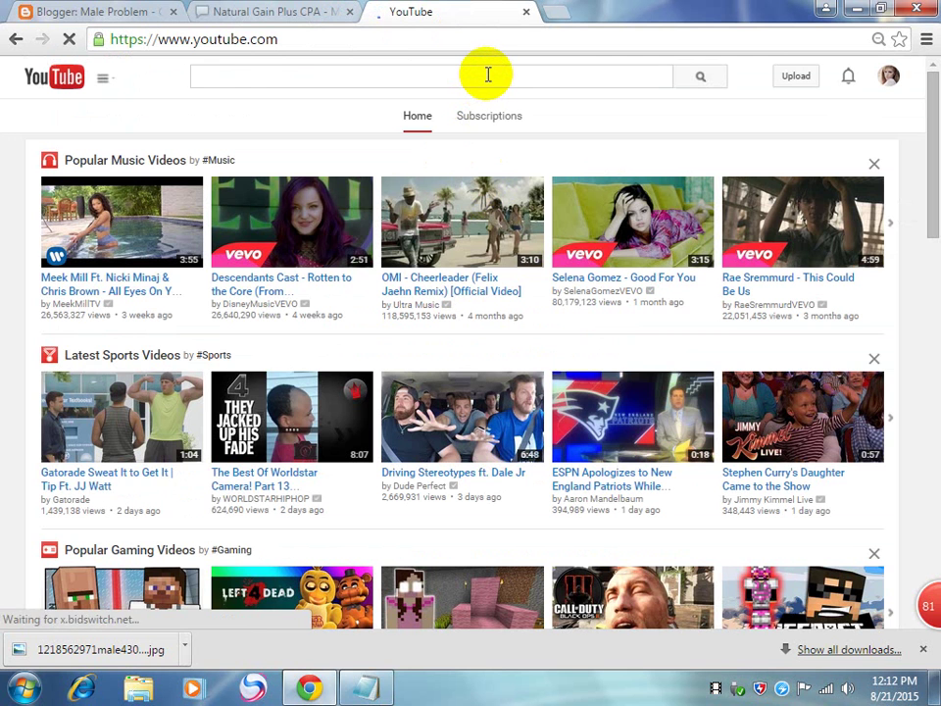
Step: Search YouTube for 'Natural Gain Plus success story'
key("ctrl+v")
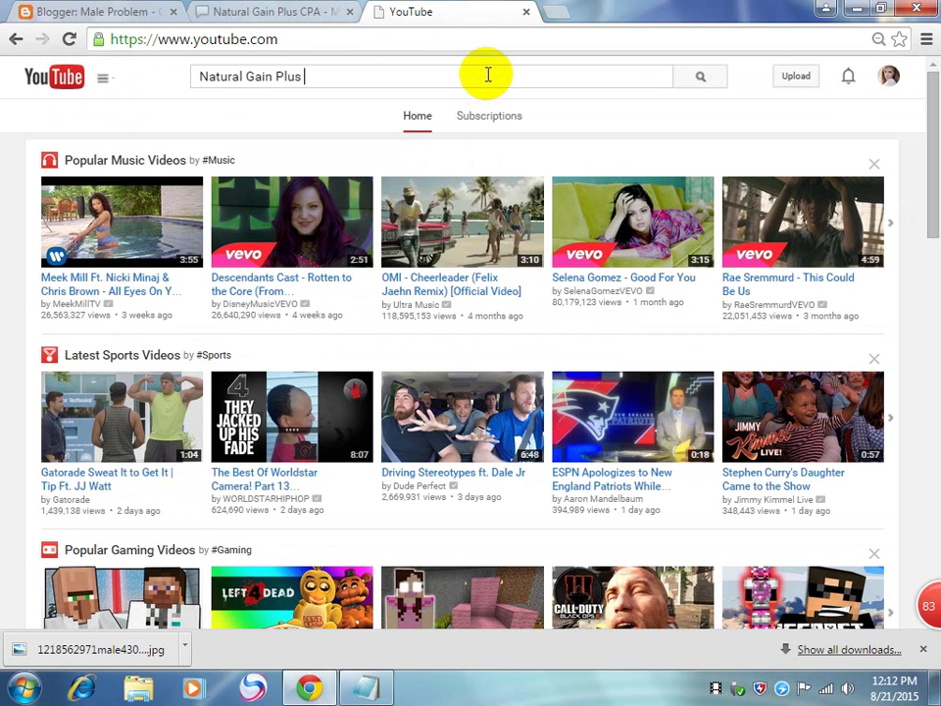
key("Return")
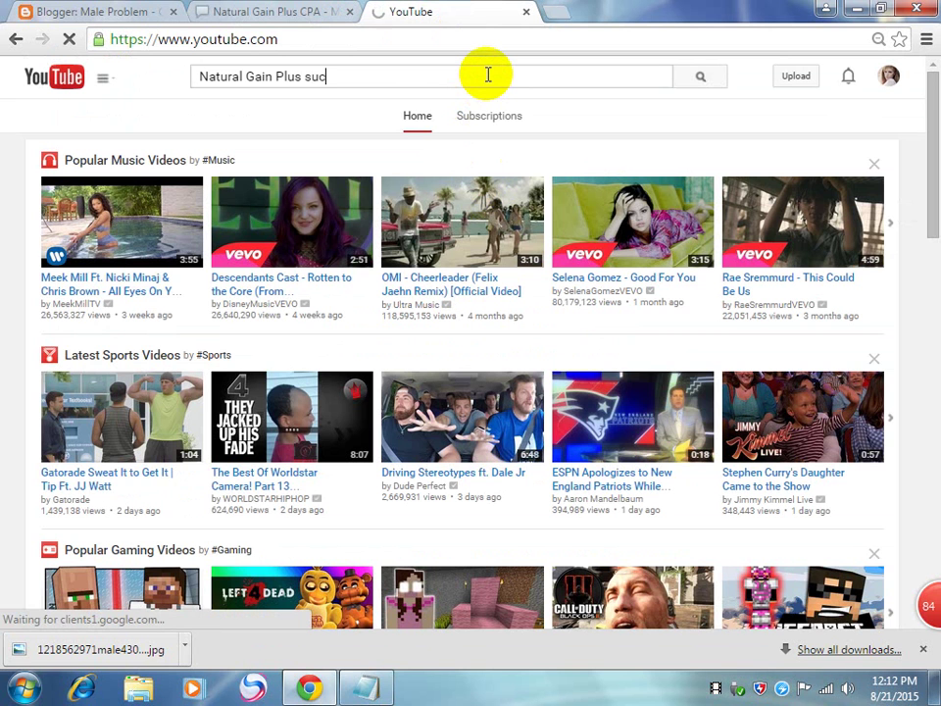
type("success")
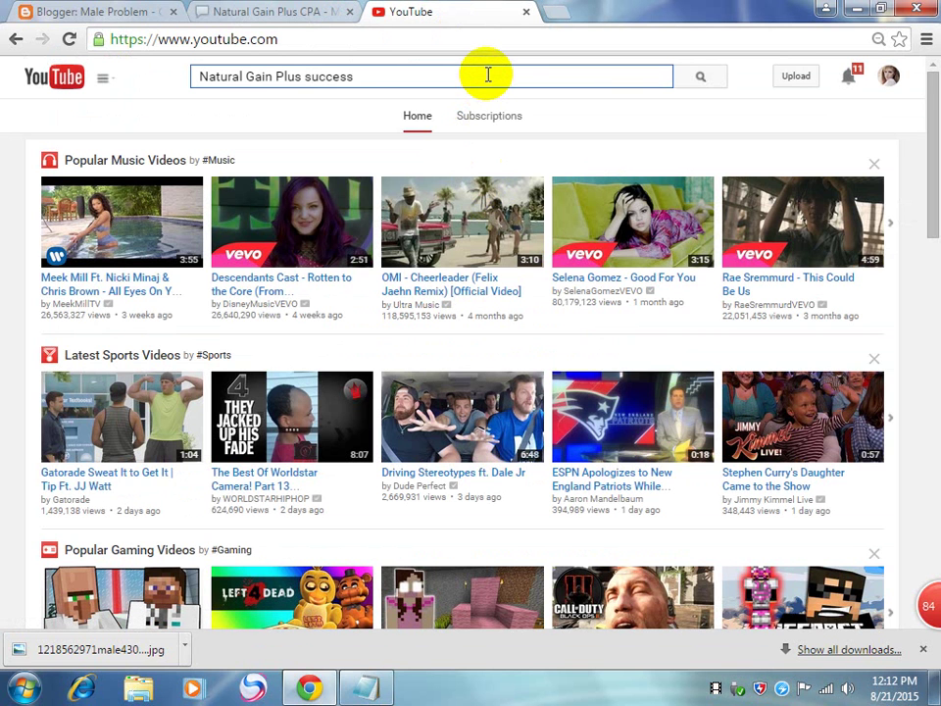
type(" story")
key("Return")
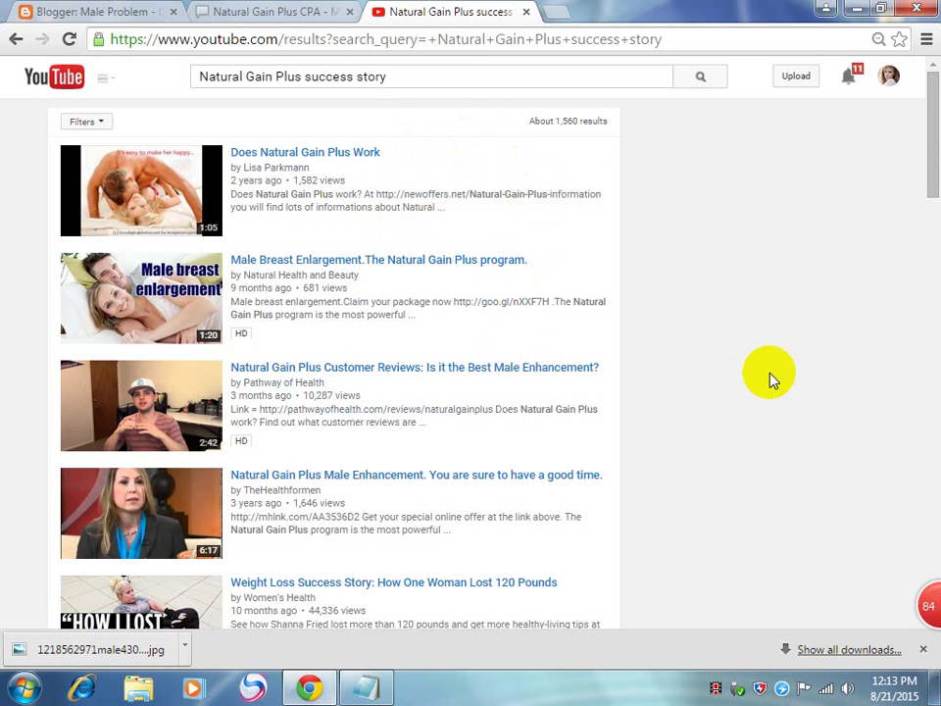
Step: Open the 'Natural Gain Plus Male Enhancement' result in a new tab
scroll(773, 380, "down", 1)
scroll(773, 380, "down", 2)
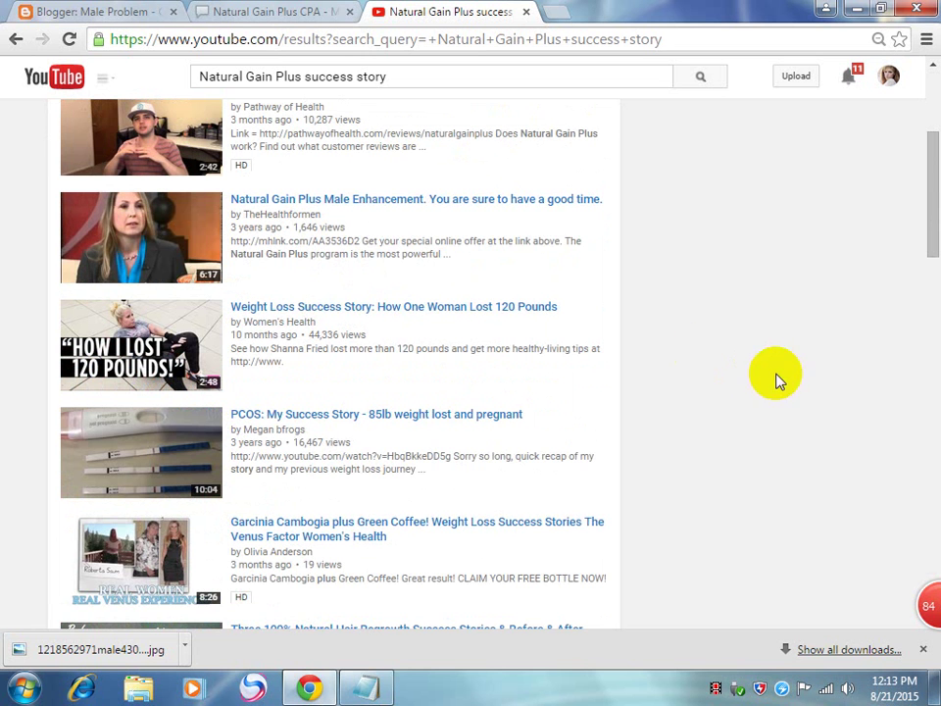
right_click(342, 204)
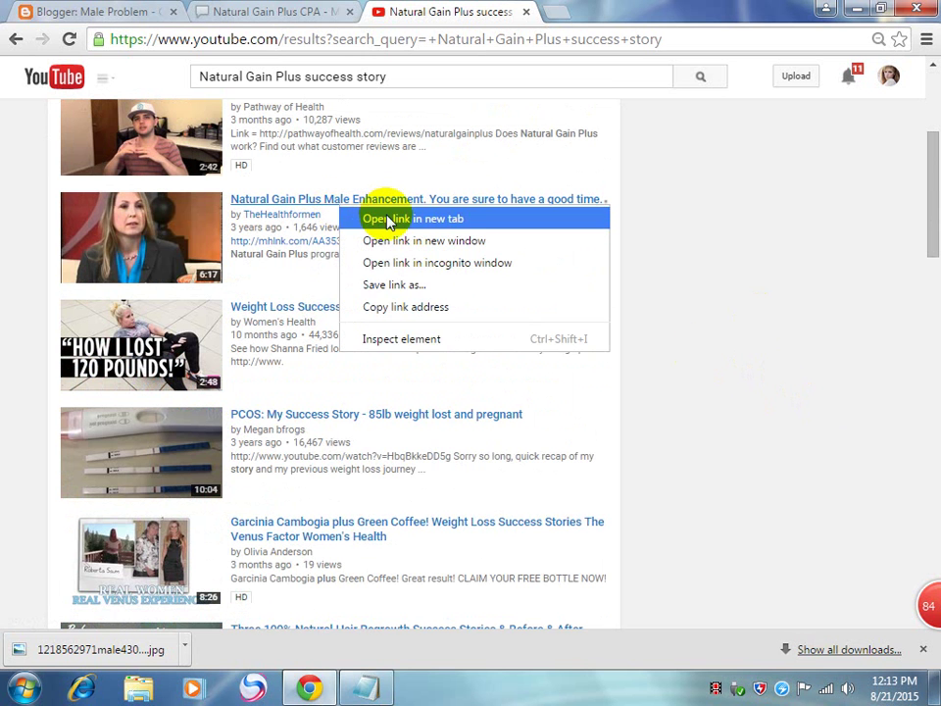
left_click(389, 219)
Step: Switch to the new tab playing the Male Enhancement video
scroll(398, 313, "down", 3)
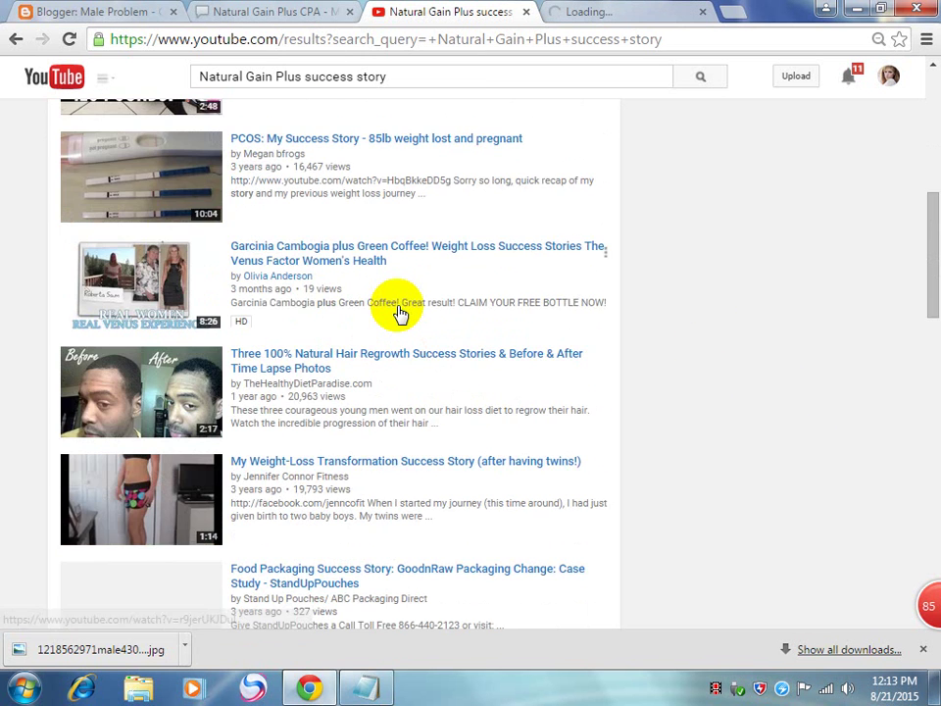
scroll(554, 349, "down", 3)
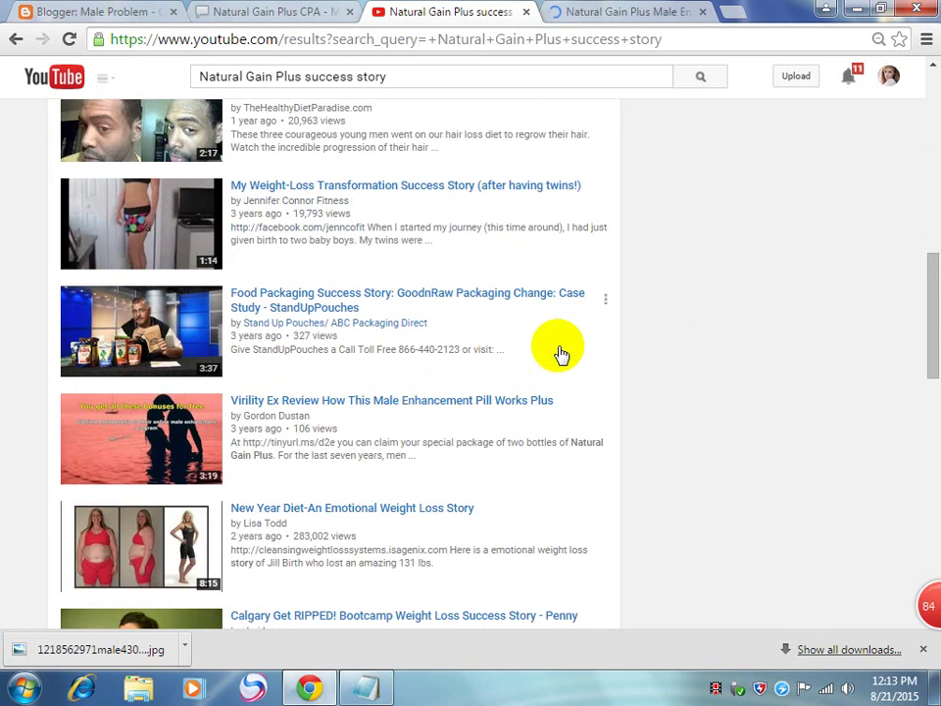
scroll(559, 353, "down", 1)
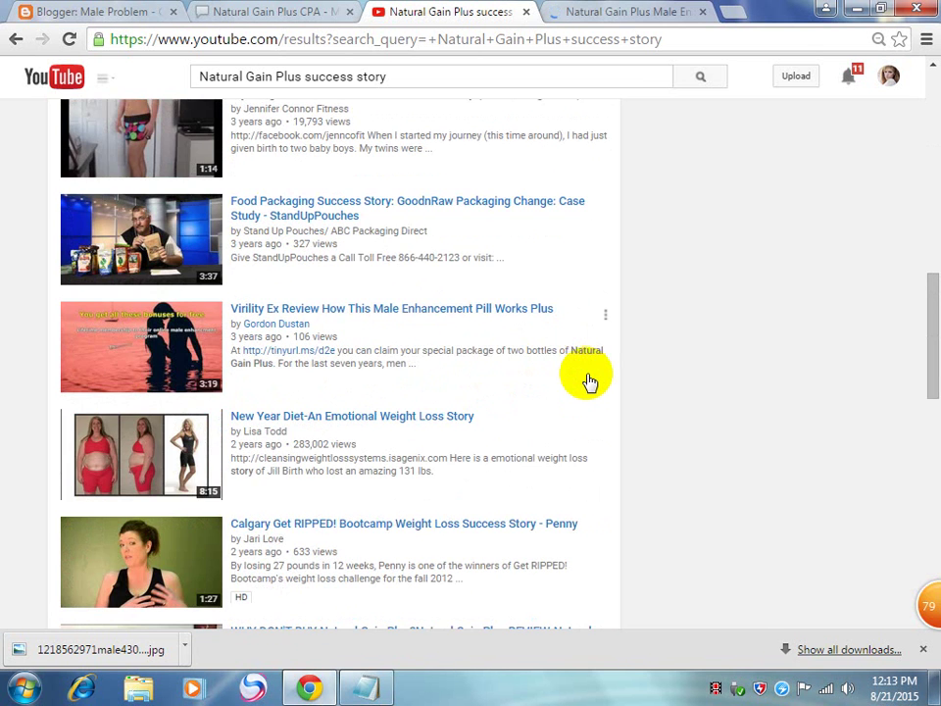
scroll(643, 416, "down", 1)
scroll(643, 416, "up", 10)
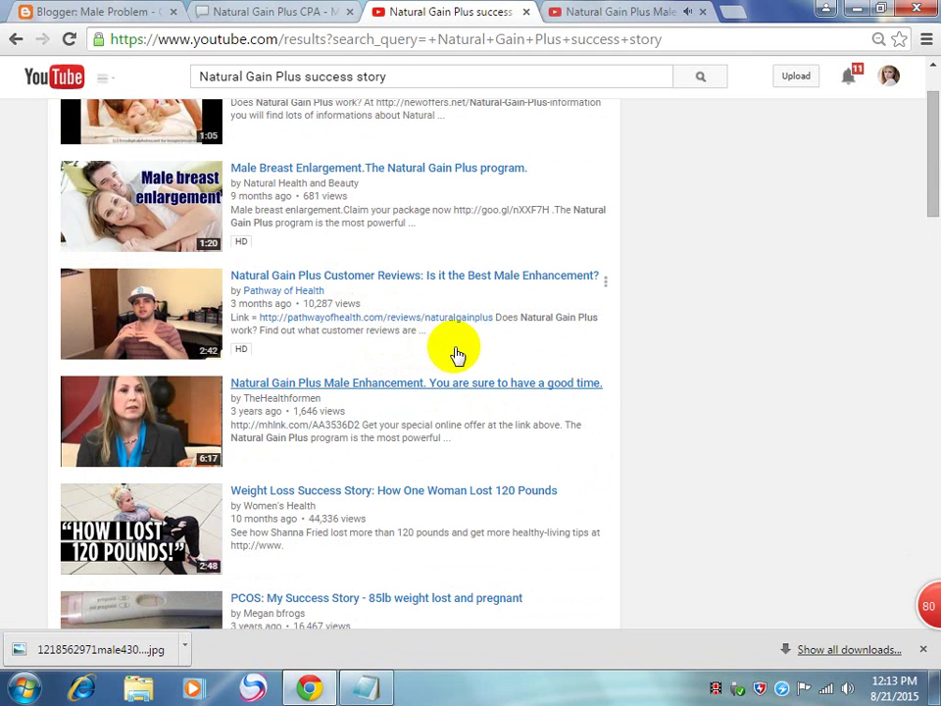
left_click(630, 12)
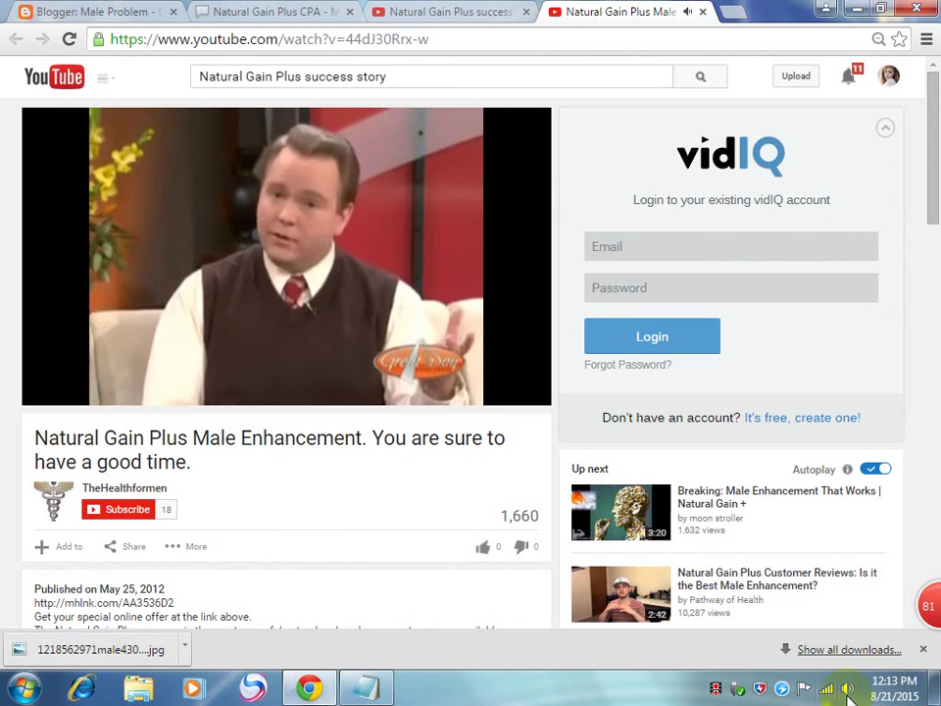
Step: Raise the system volume to 100 using the tray speaker slider
left_click(851, 682)
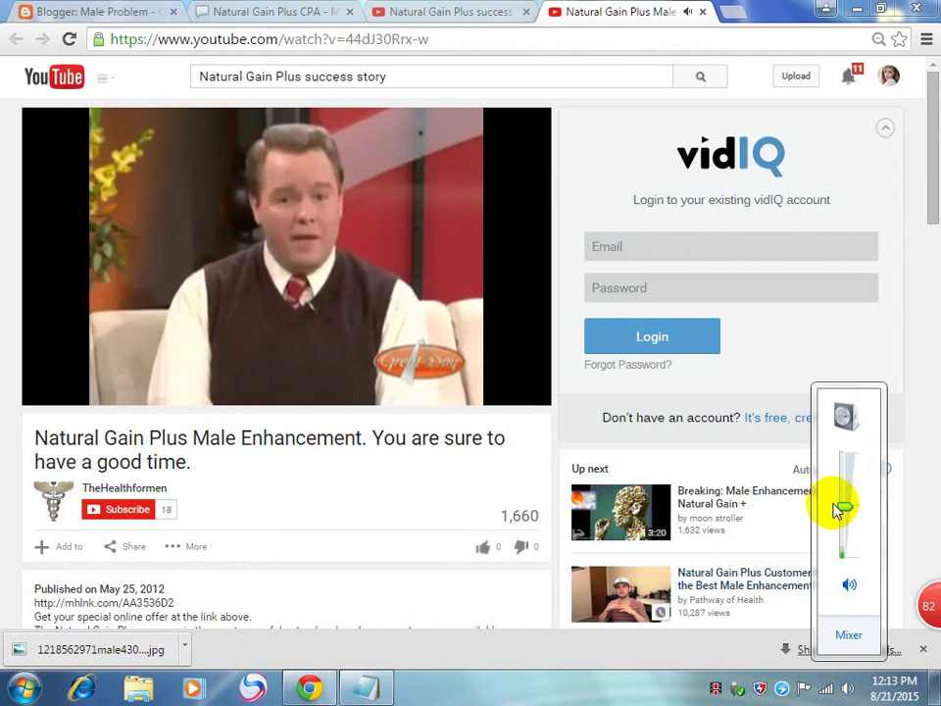
left_click_drag(849, 504, 879, 430)
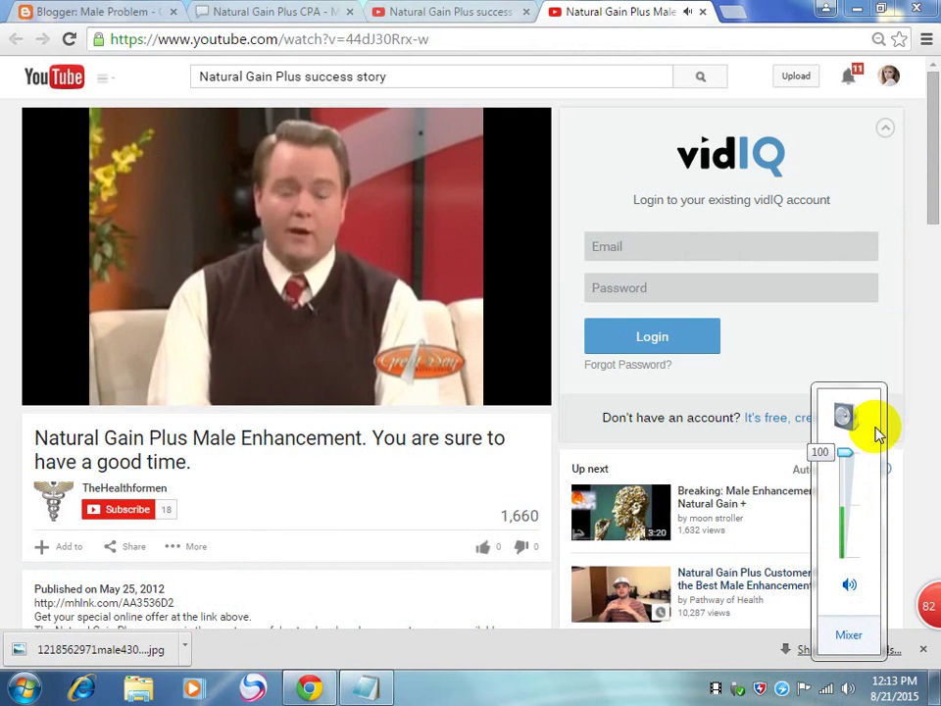
left_click(428, 487)
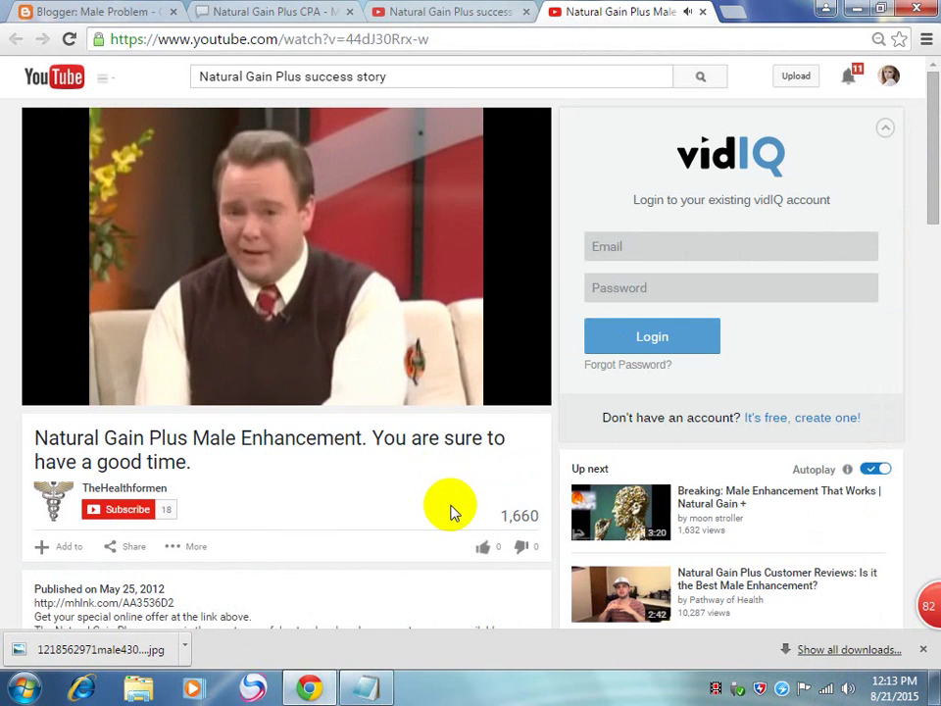
Step: Seek the Male Enhancement video ahead to about 4:33 of 6:16
scroll(452, 510, "down", 2)
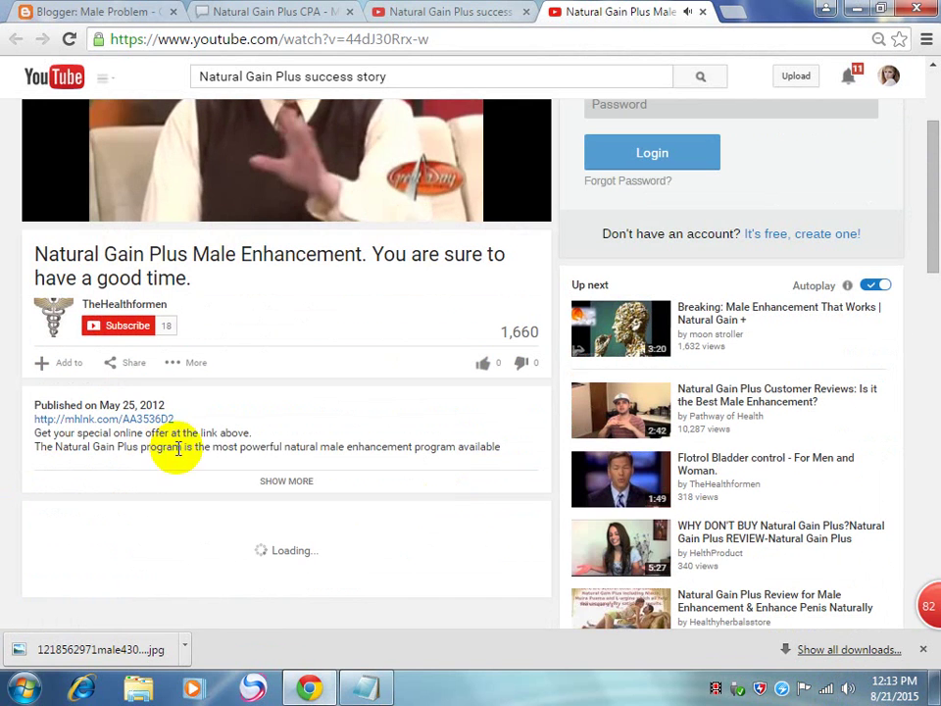
scroll(273, 485, "up", 2)
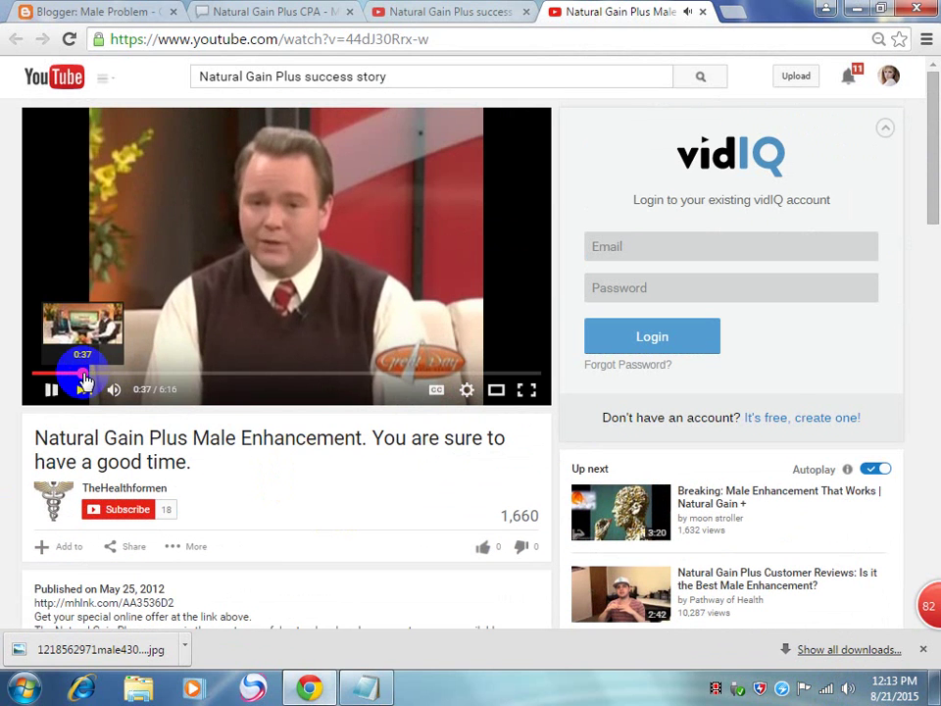
left_click(86, 381)
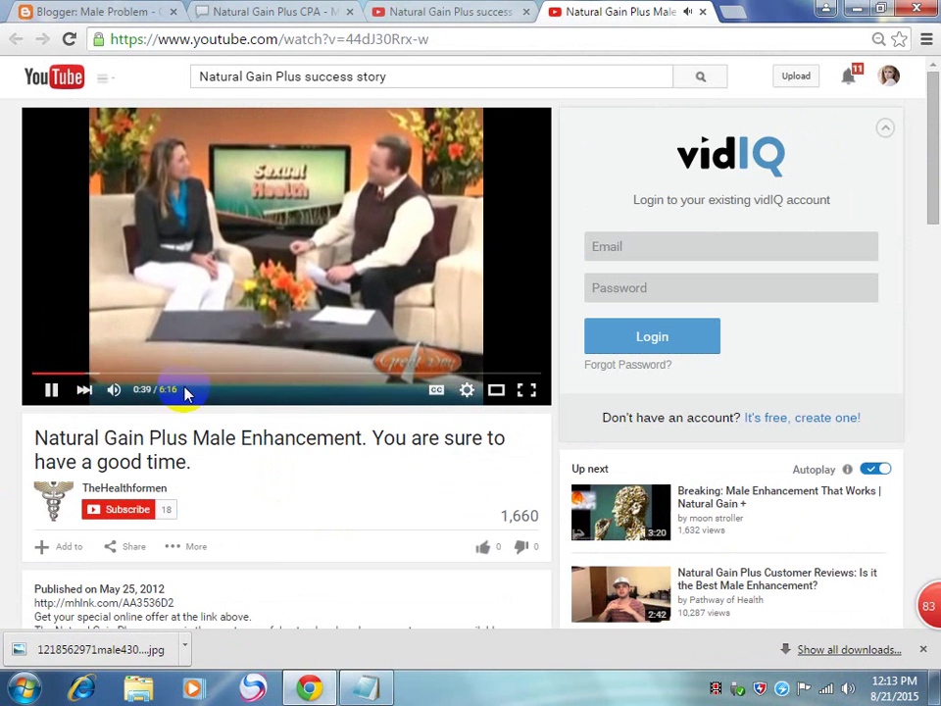
left_click(282, 380)
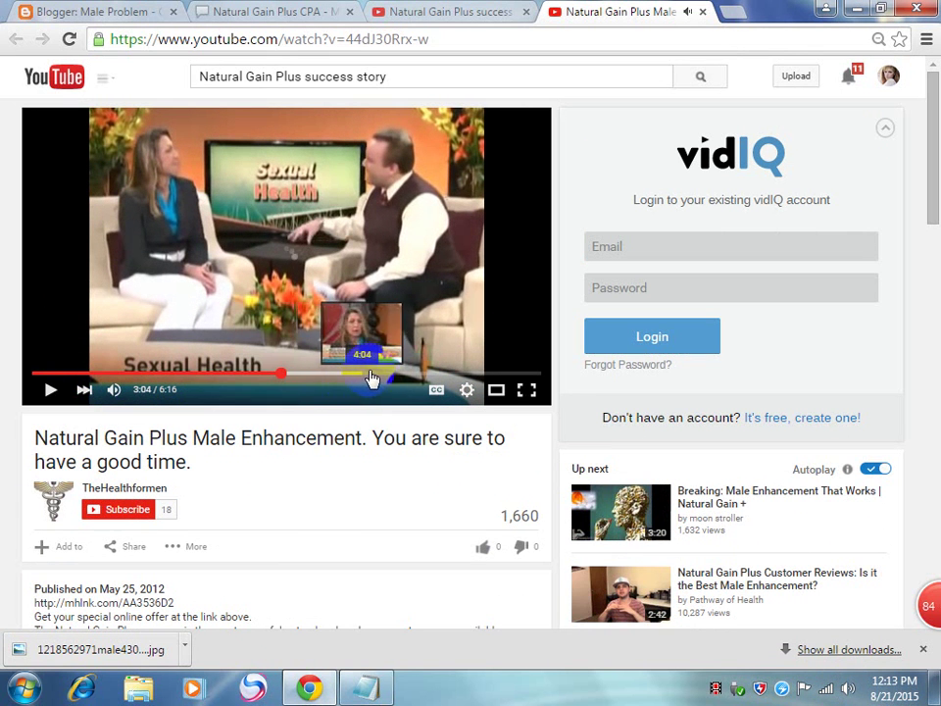
left_click(399, 382)
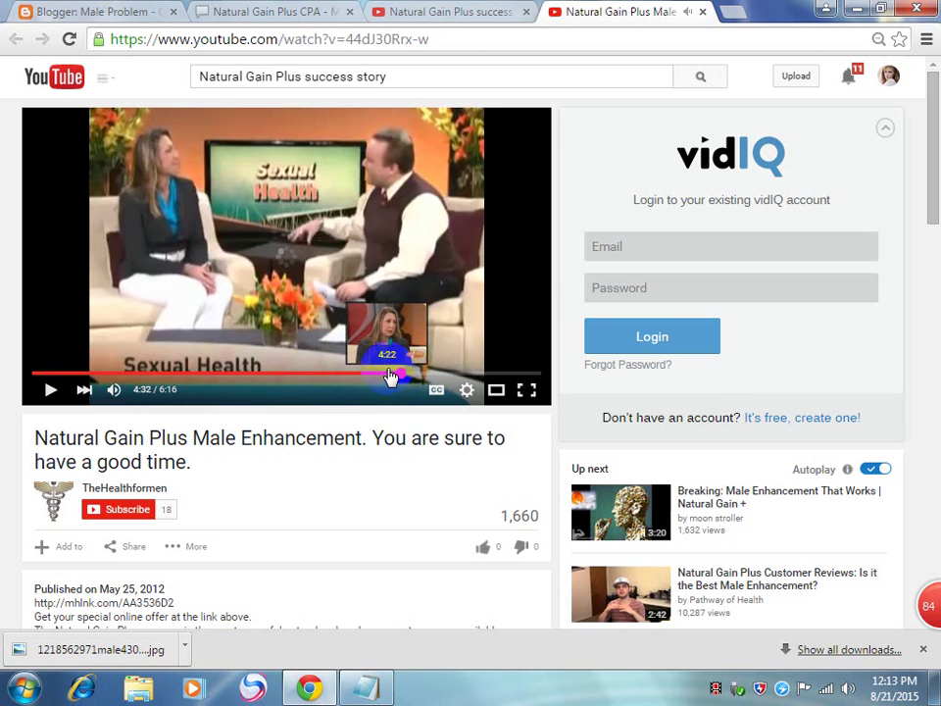
left_click(390, 381)
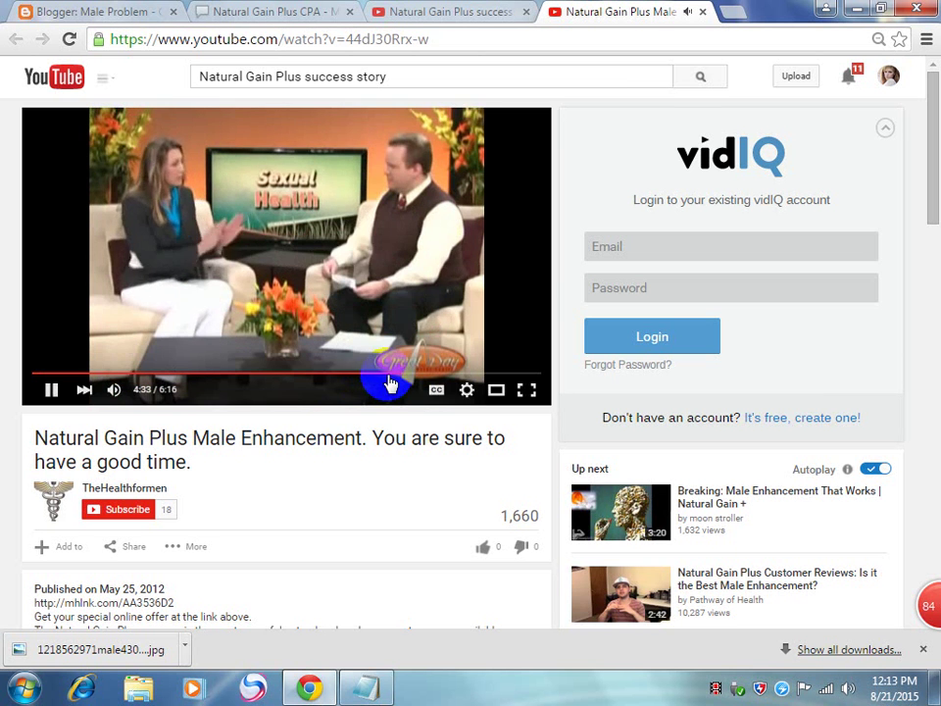
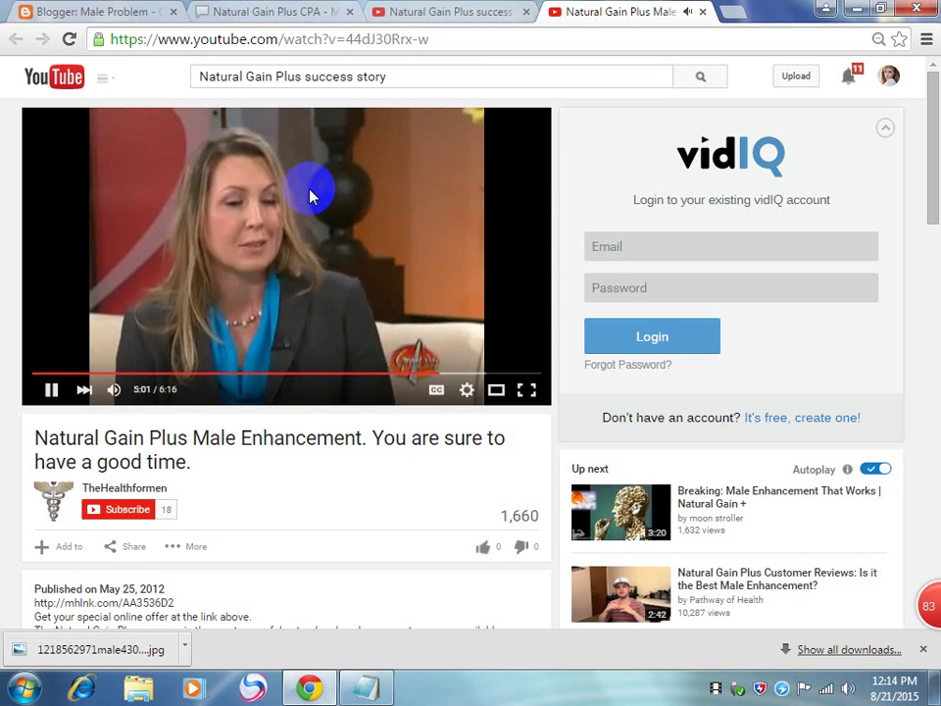
Step: Copy the Natural Gain Plus Male Enhancement video's embed code from Share > Embed
left_click_drag(475, 373, 488, 382)
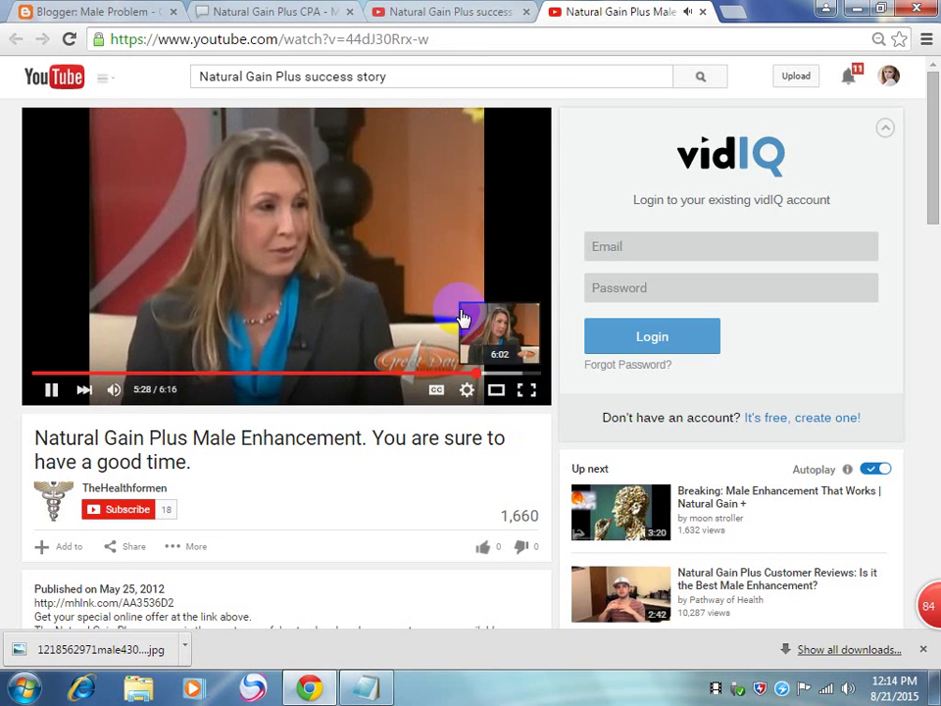
left_click(385, 40)
scroll(253, 495, "down", 3)
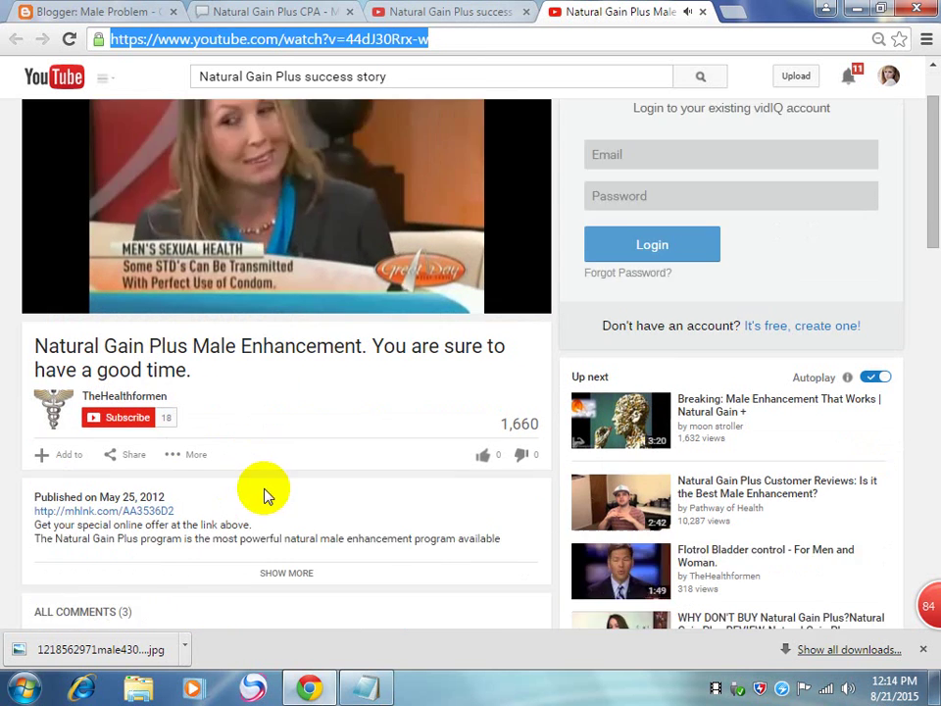
left_click(121, 275)
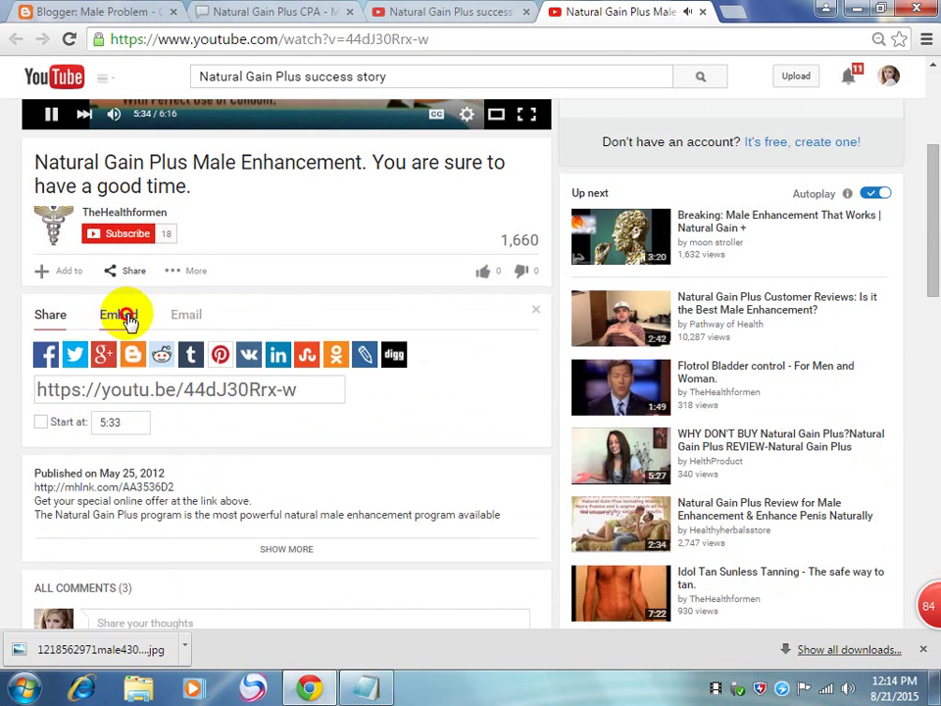
left_click(118, 314)
right_click(137, 356)
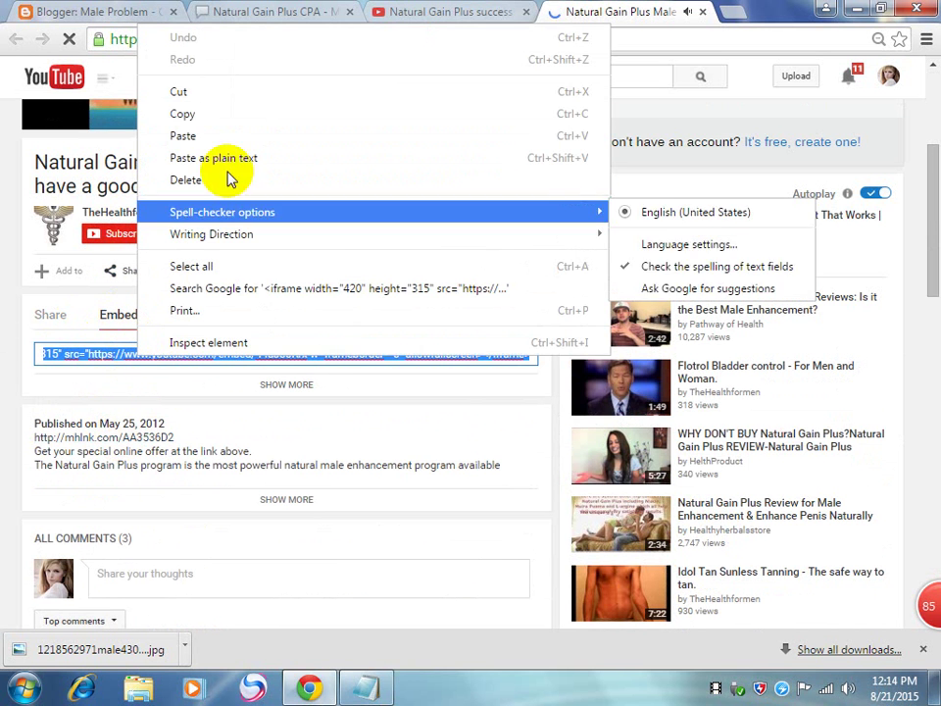
left_click(223, 111)
Step: Open 'Does Natural Gain Plus Work' from the search results and close the first video's tab
left_click(504, 12)
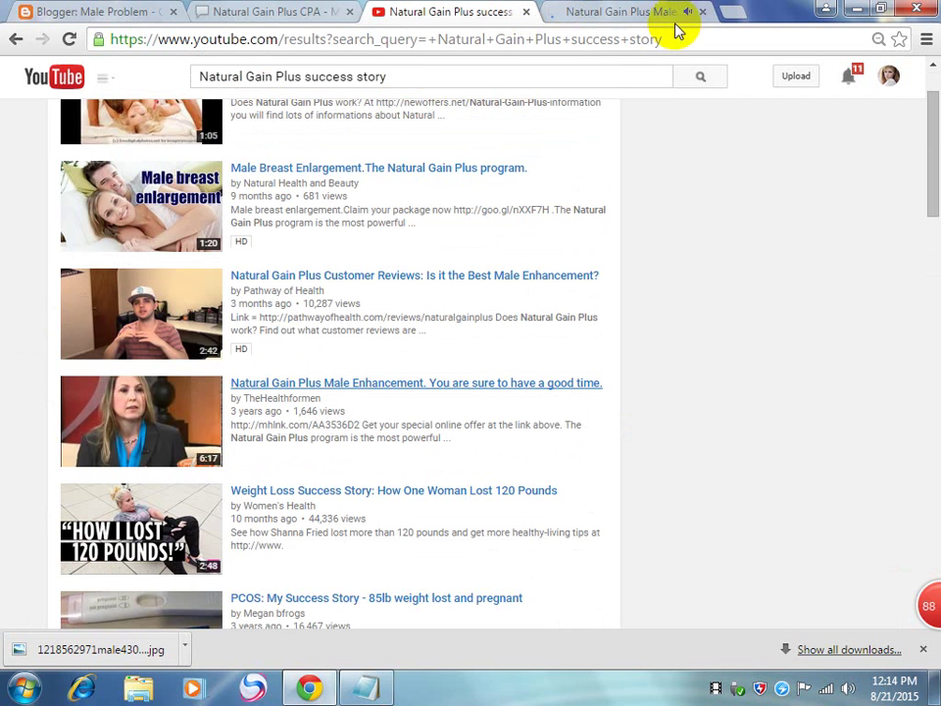
scroll(535, 291, "up", 1)
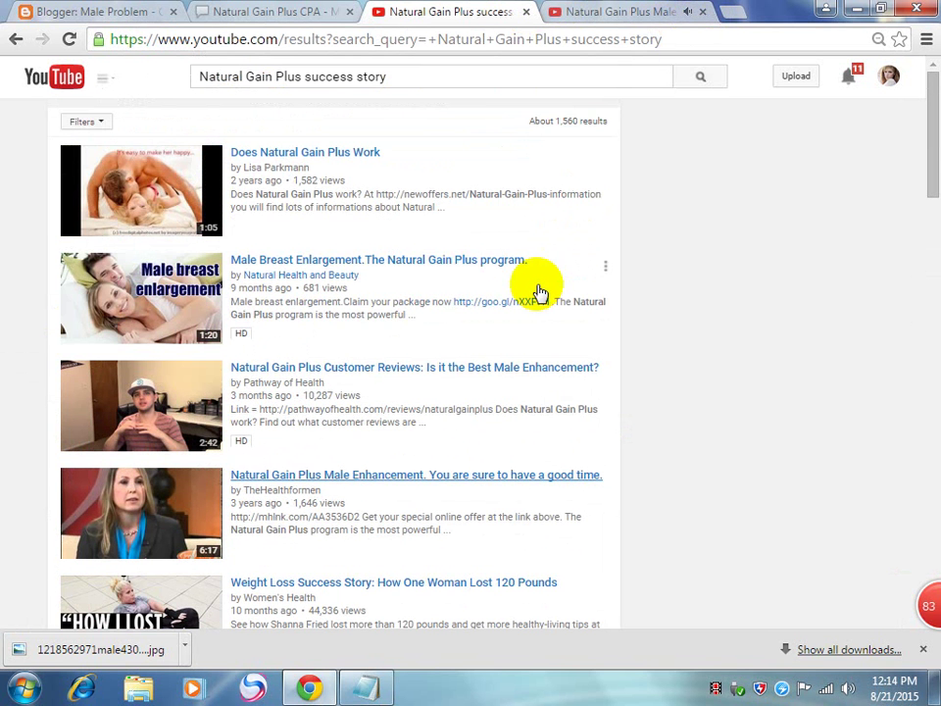
left_click(310, 155)
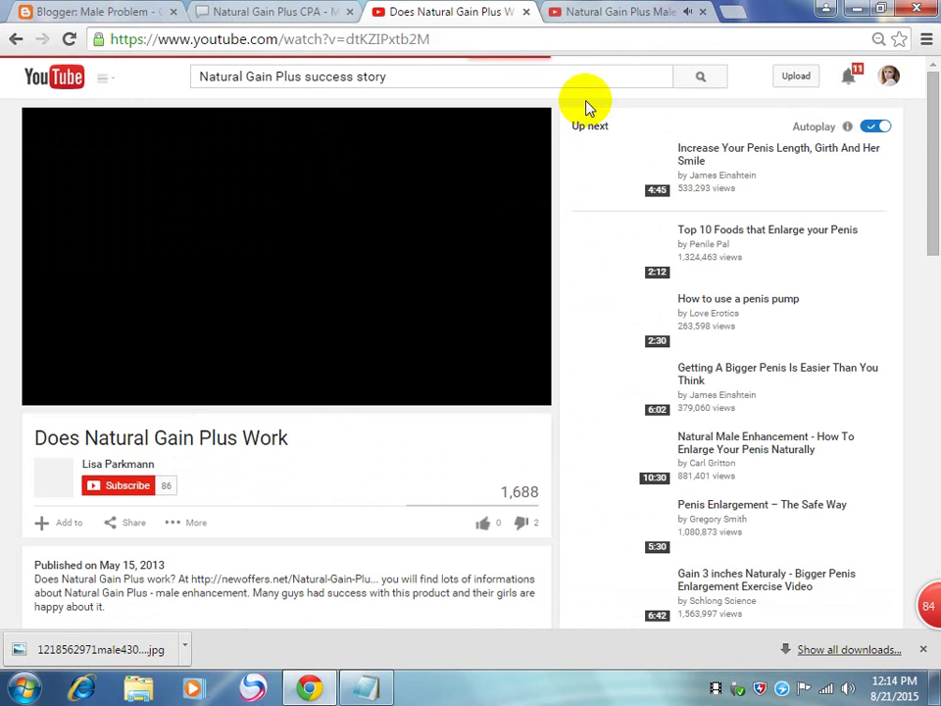
left_click(608, 11)
left_click(703, 12)
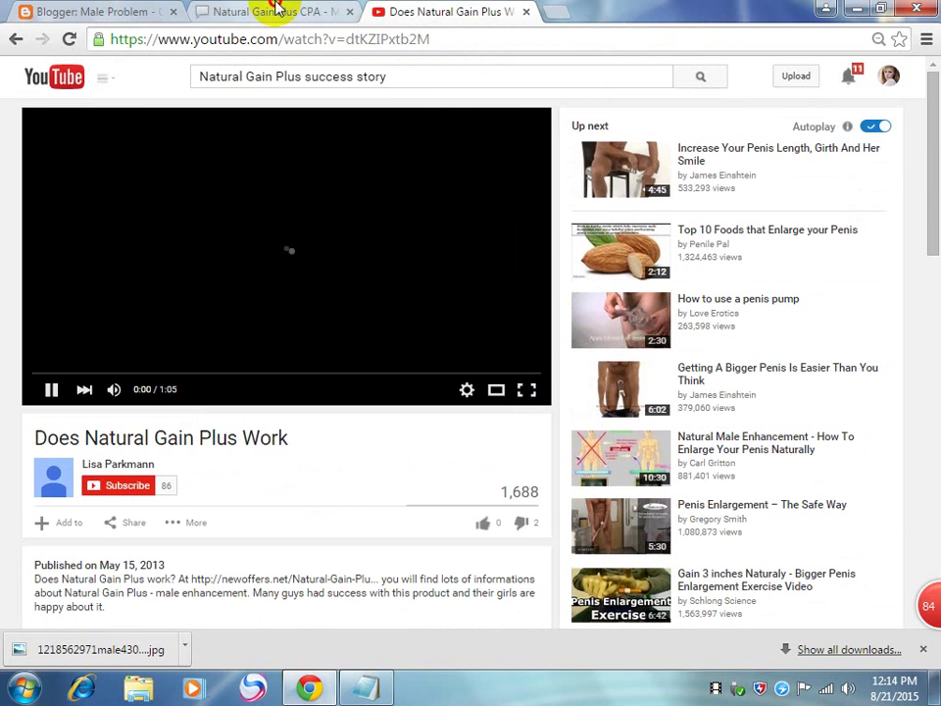
left_click(275, 11)
Step: Paste the YouTube iframe code in HTML view over placeholder text below the post's intro
left_click(95, 10)
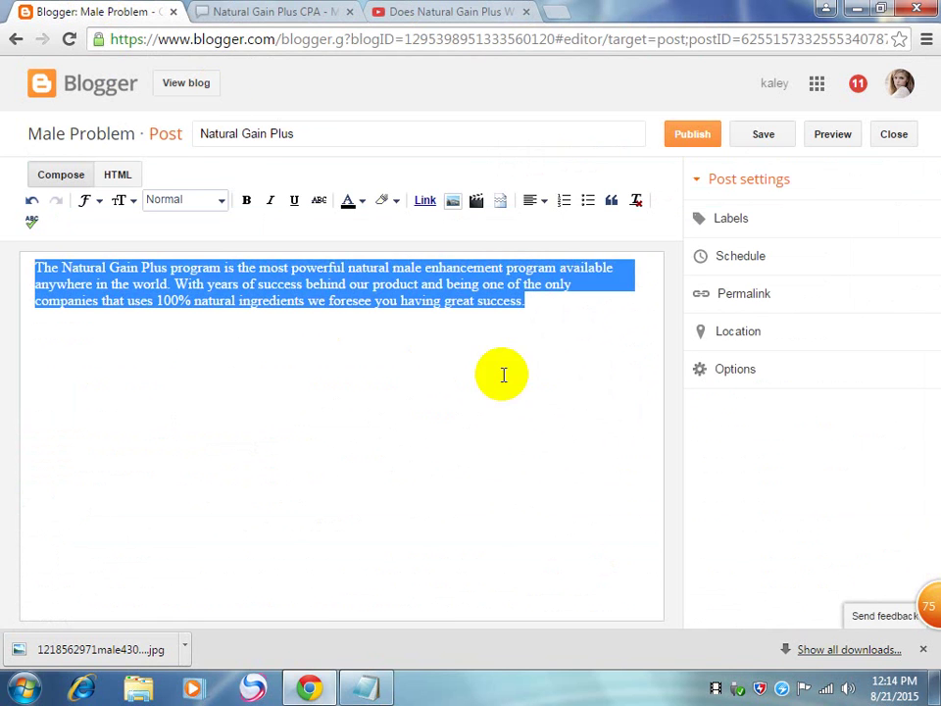
left_click(578, 326)
key("Return")
key("Return")
key("Return")
type("aaaaaaaa")
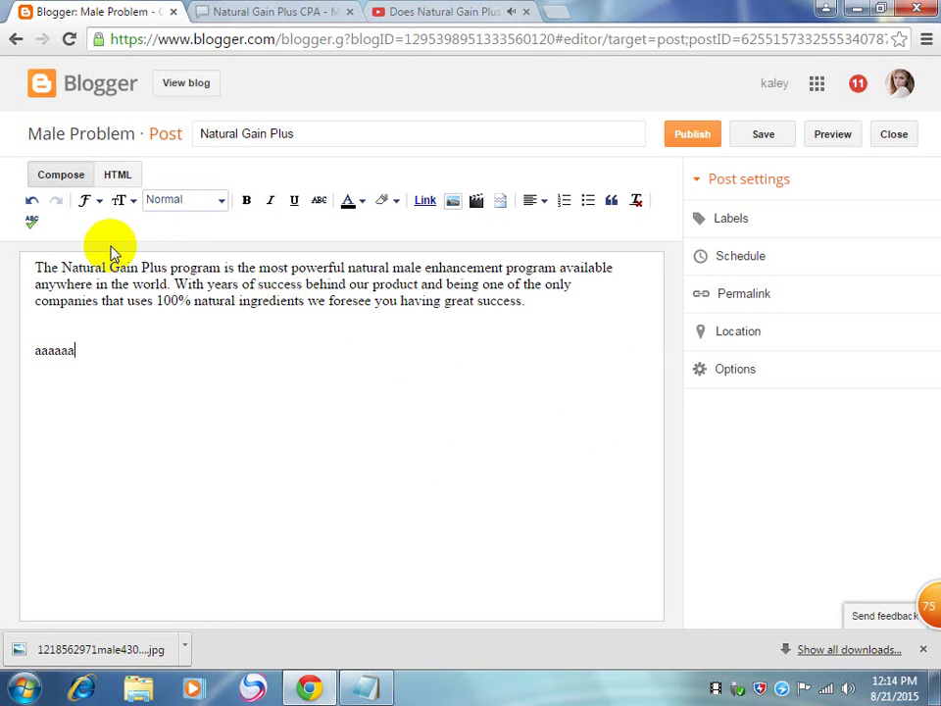
left_click(121, 180)
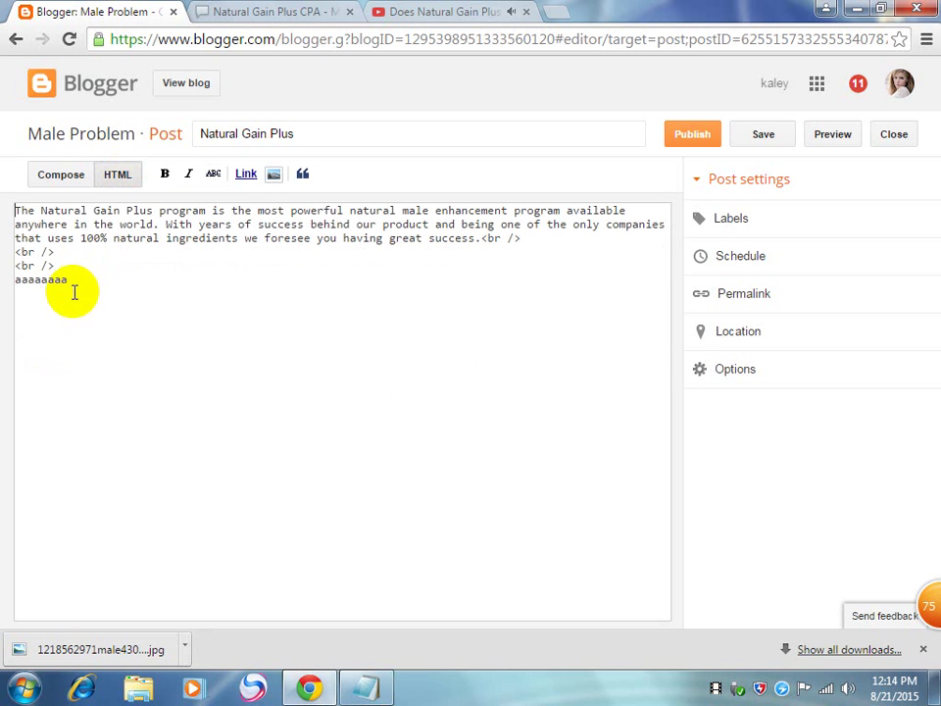
left_click_drag(72, 294, 15, 296)
key("ctrl+v")
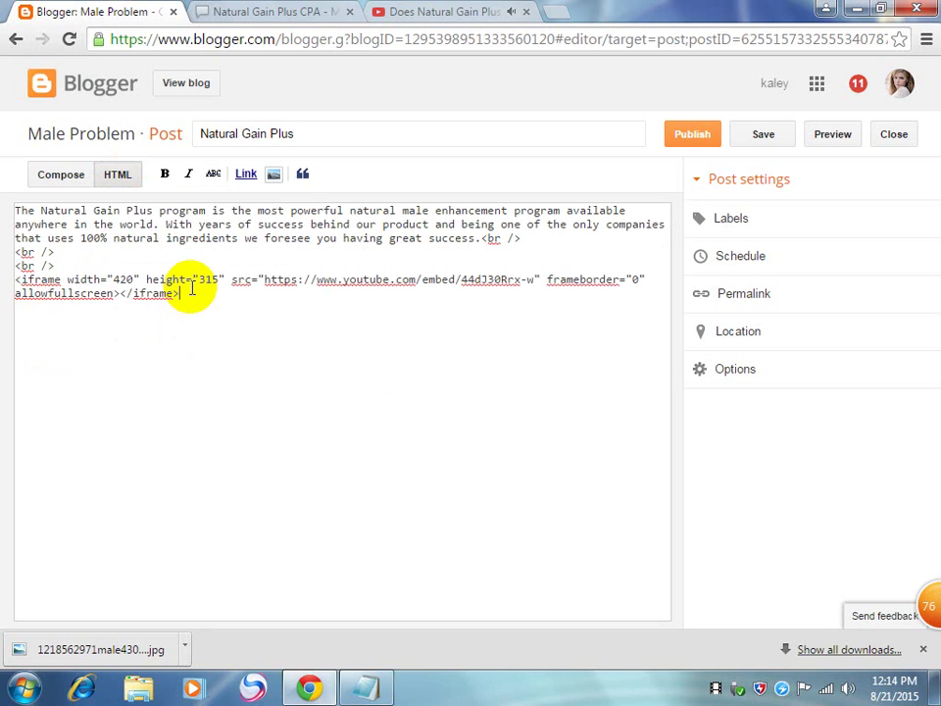
Step: Back in Compose view, centre the embedded video with the alignment menu
left_click(59, 177)
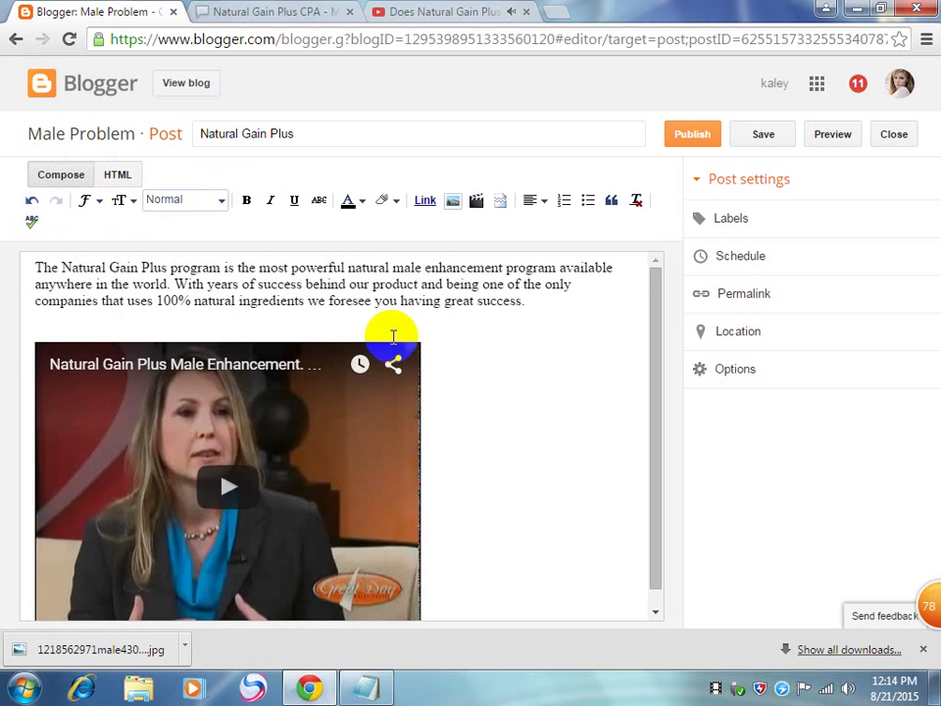
left_click(361, 437)
left_click(535, 200)
left_click(537, 253)
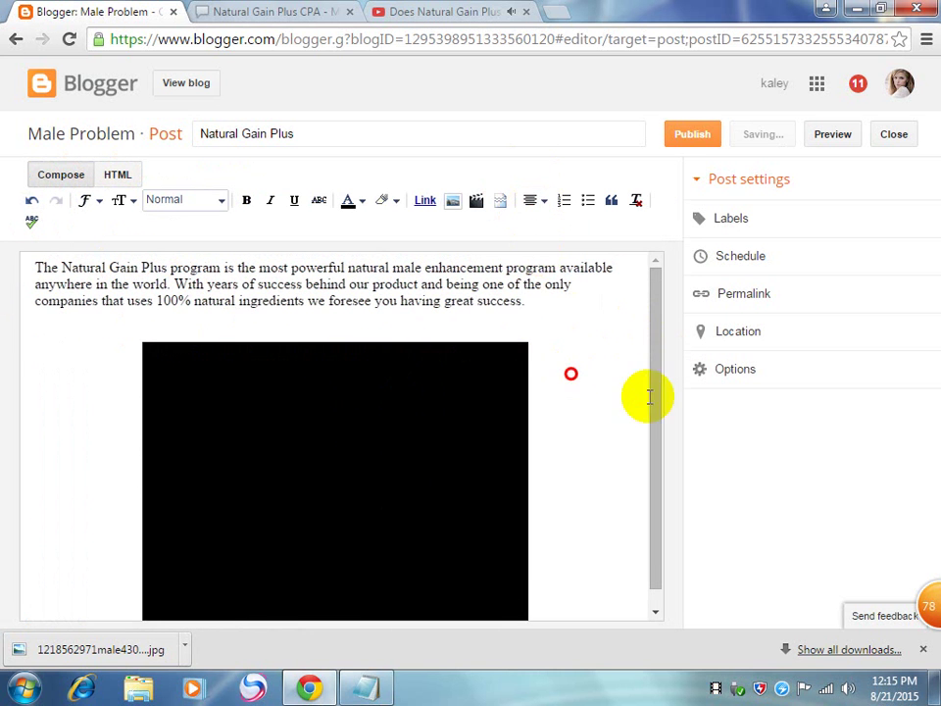
left_click_drag(656, 378, 665, 421)
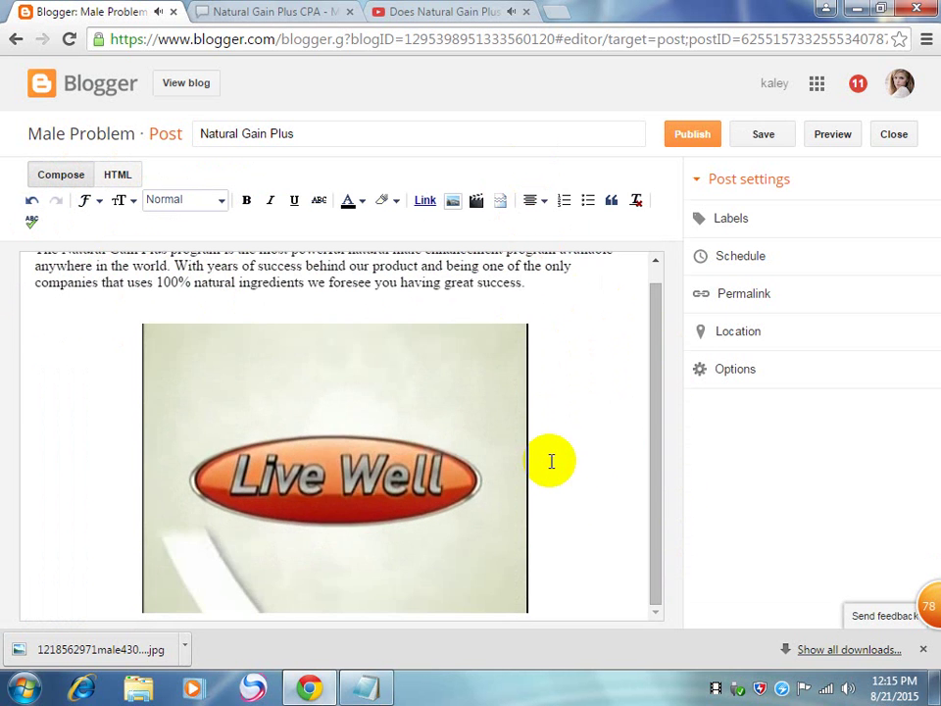
scroll(551, 461, "down", 1)
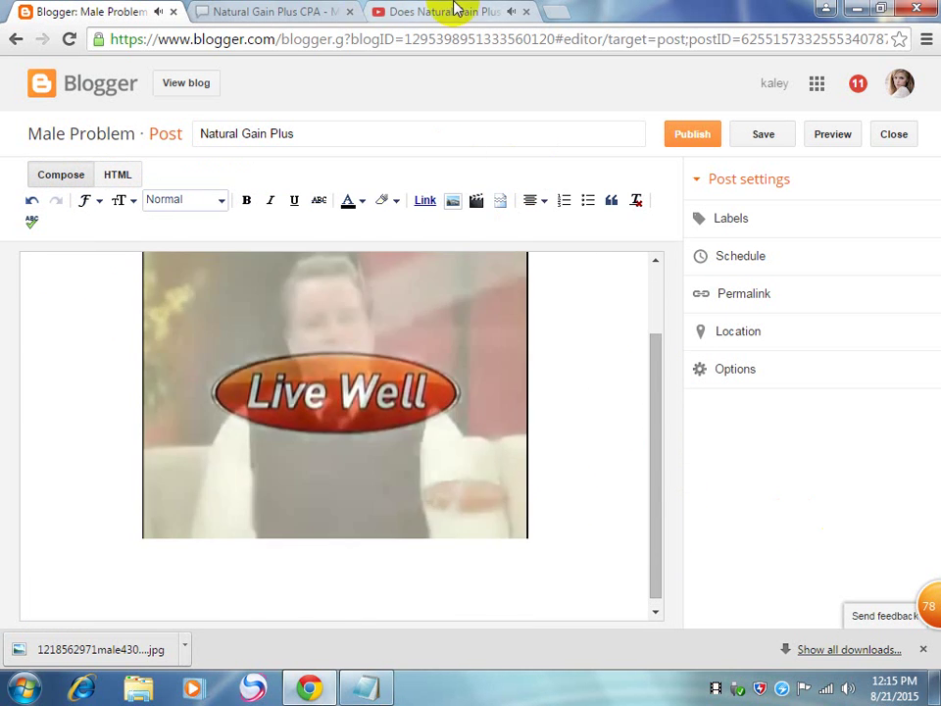
Step: Preview 'Does Natural Gain Plus Work' around 0:40, 0:56 and 0:49, then return to the results
left_click(454, 10)
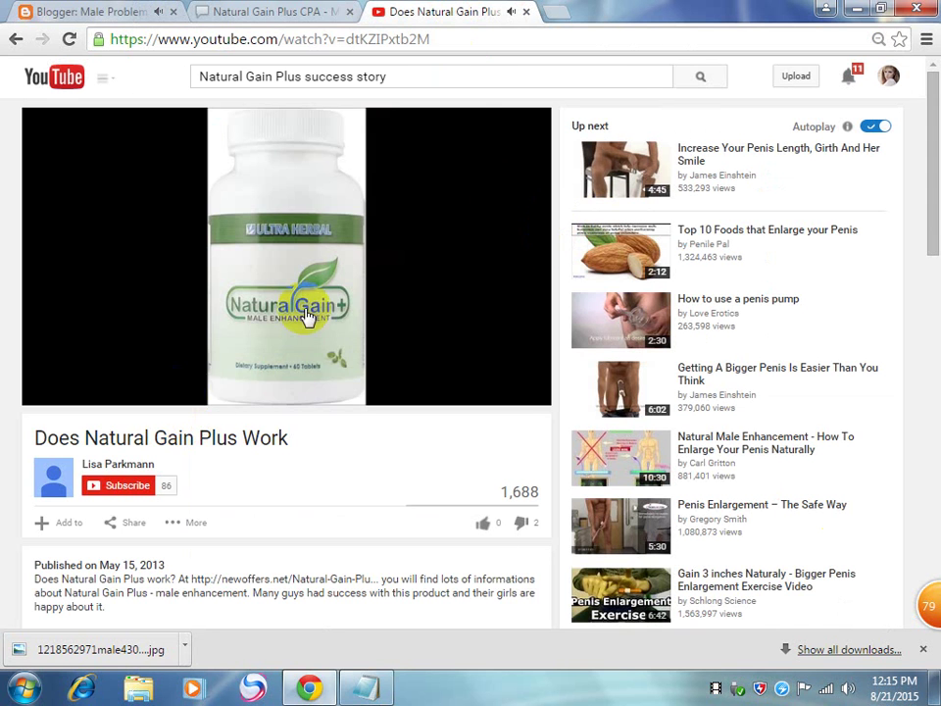
left_click(349, 374)
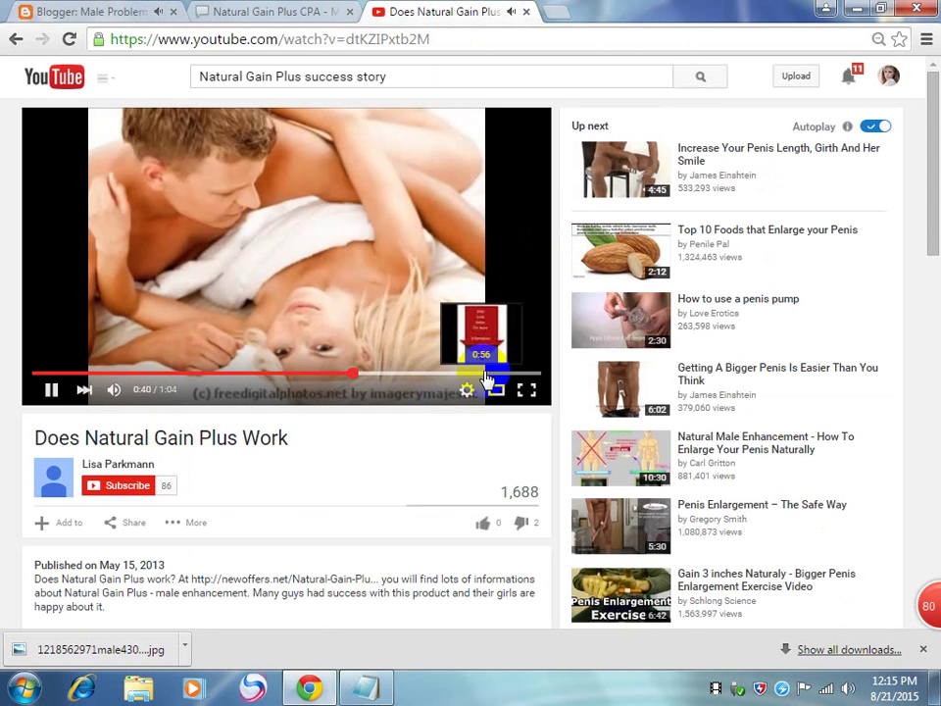
left_click(488, 376)
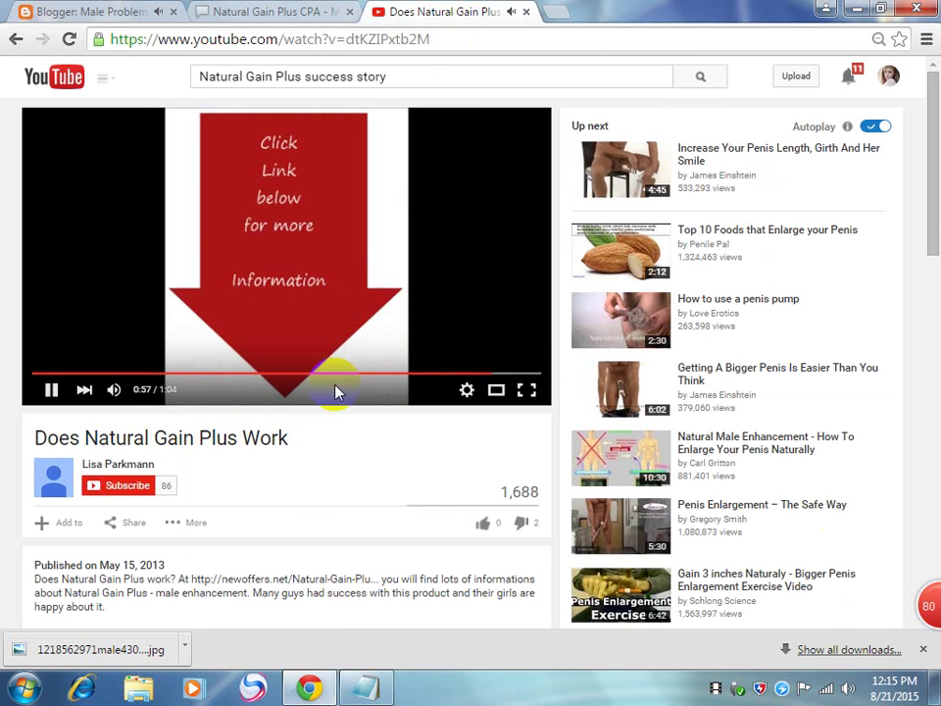
left_click(426, 376)
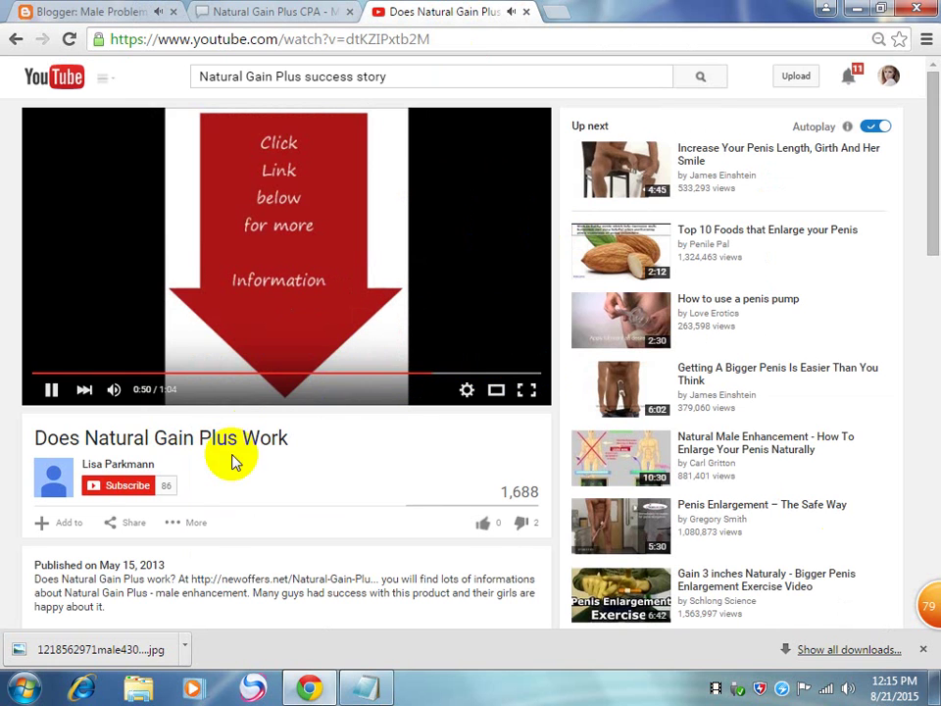
mouse_move(323, 294)
left_mouse_down()
mouse_move(336, 269)
mouse_move(281, 173)
left_mouse_up()
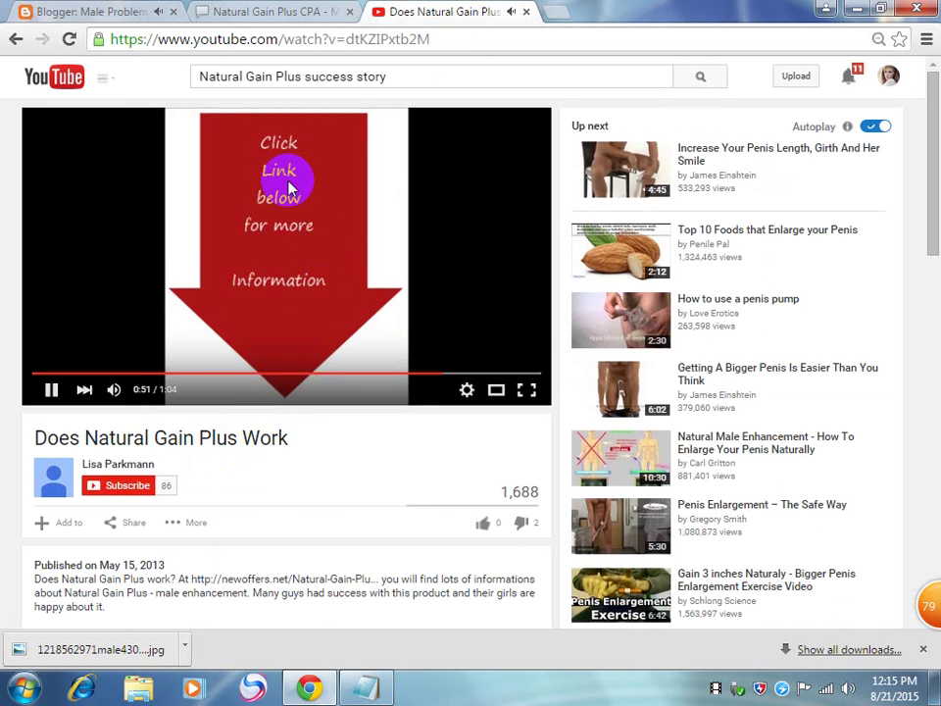
mouse_move(291, 206)
left_mouse_down()
mouse_move(388, 262)
mouse_move(269, 263)
mouse_move(235, 313)
left_mouse_up()
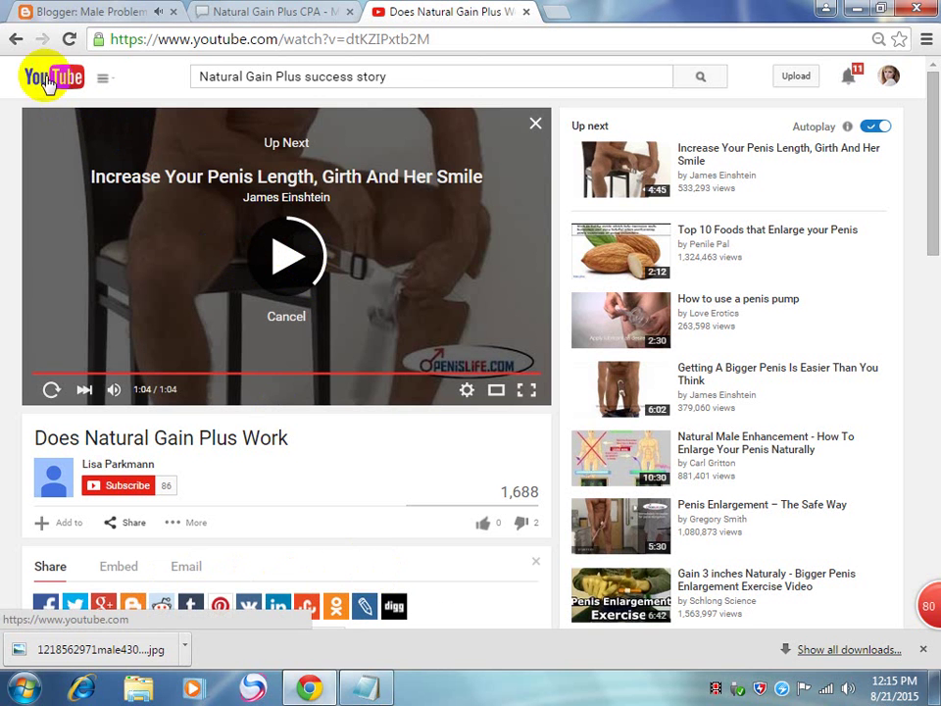
left_click(18, 39)
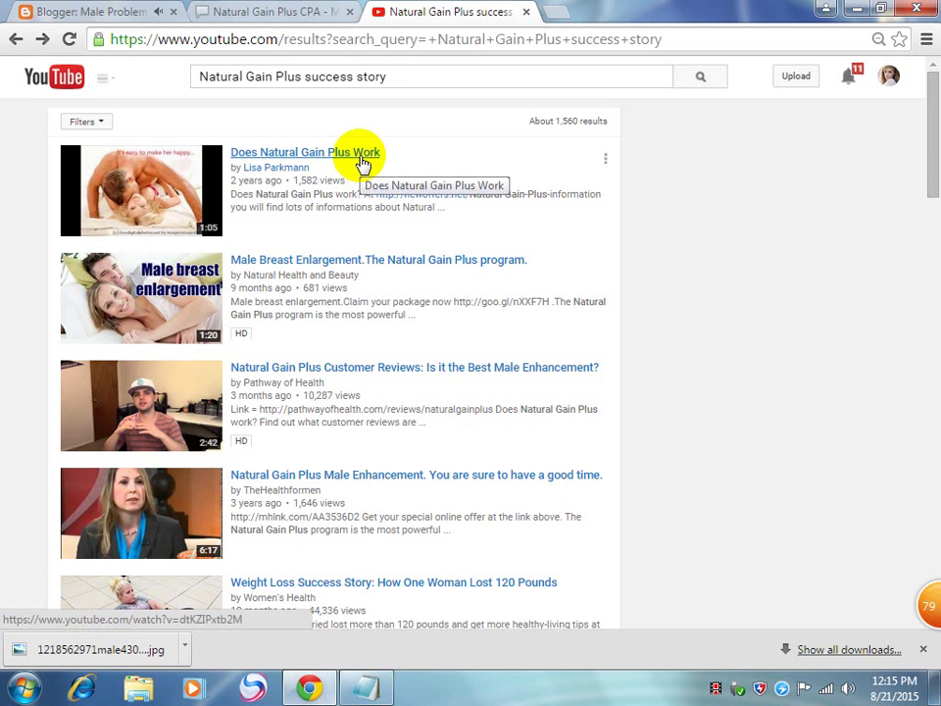
Step: In the Blogger post, pause the embedded video and place the cursor below it
left_click(297, 8)
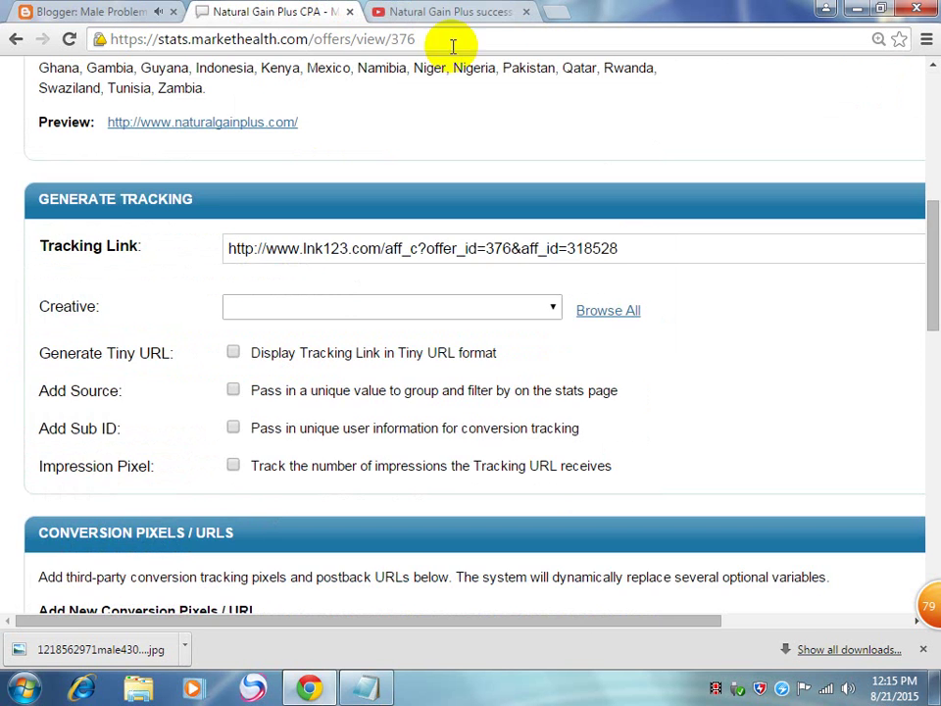
left_click(447, 15)
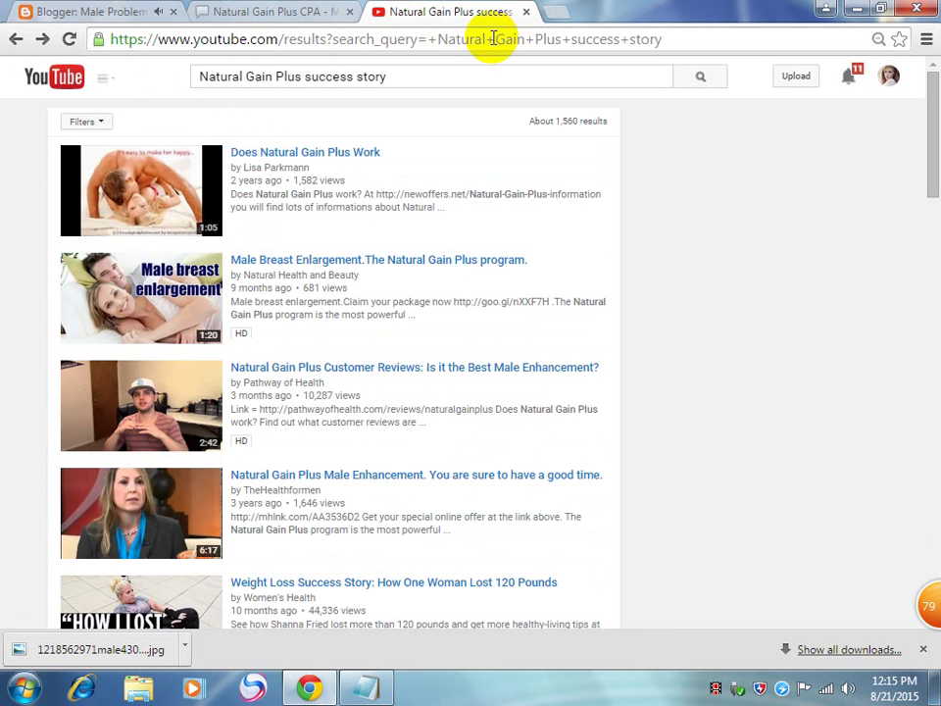
left_click(84, 15)
left_click(355, 354)
scroll(549, 392, "up", 3)
scroll(510, 509, "down", 3)
left_click(412, 593)
Step: Watch 'Does Natural Gain Plus Work' again, then move to the Natural Gain Plus CPA page
left_click(420, 10)
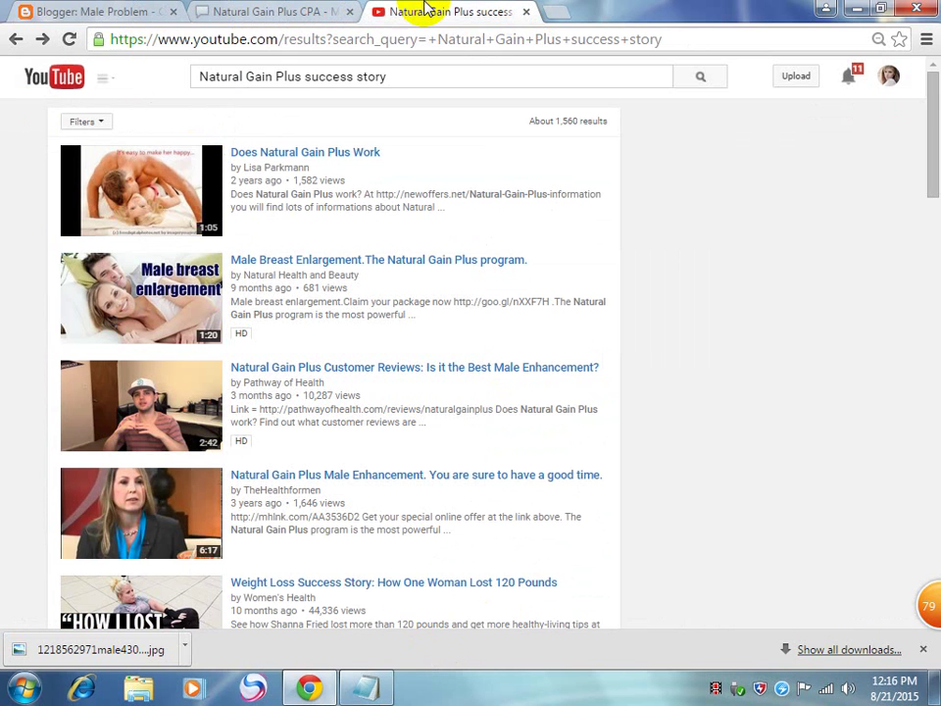
left_click(298, 155)
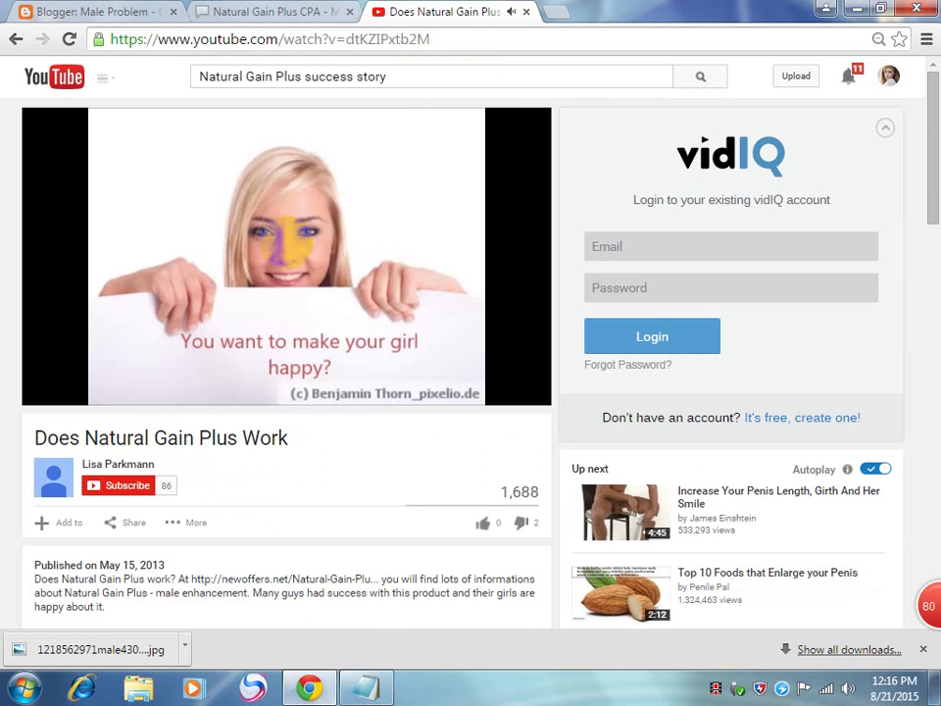
mouse_move(290, 251)
mouse_move(384, 267)
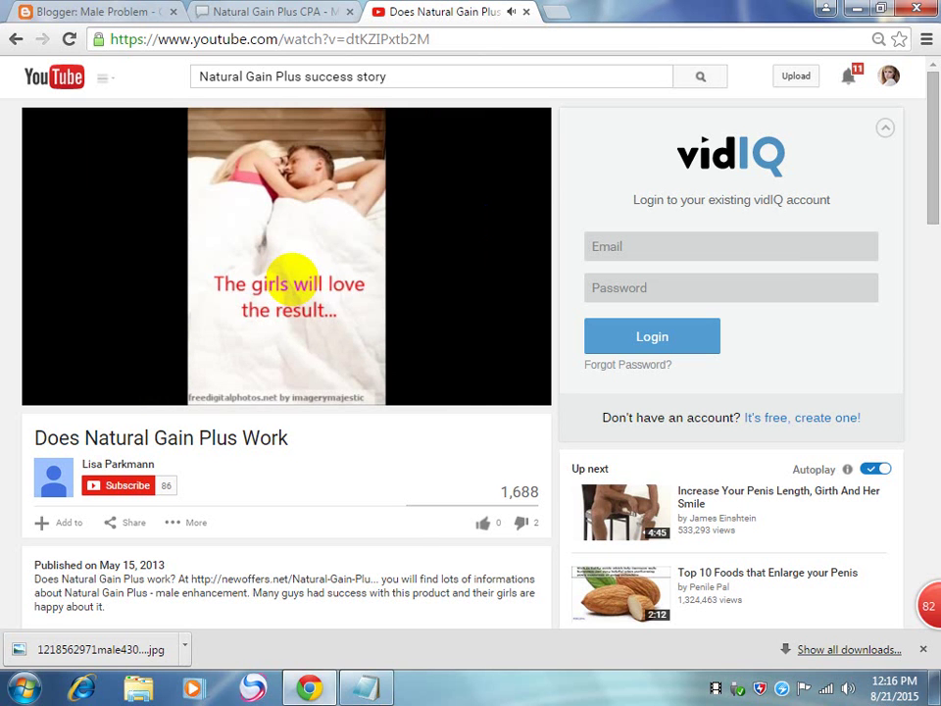
scroll(390, 547, "down", 4)
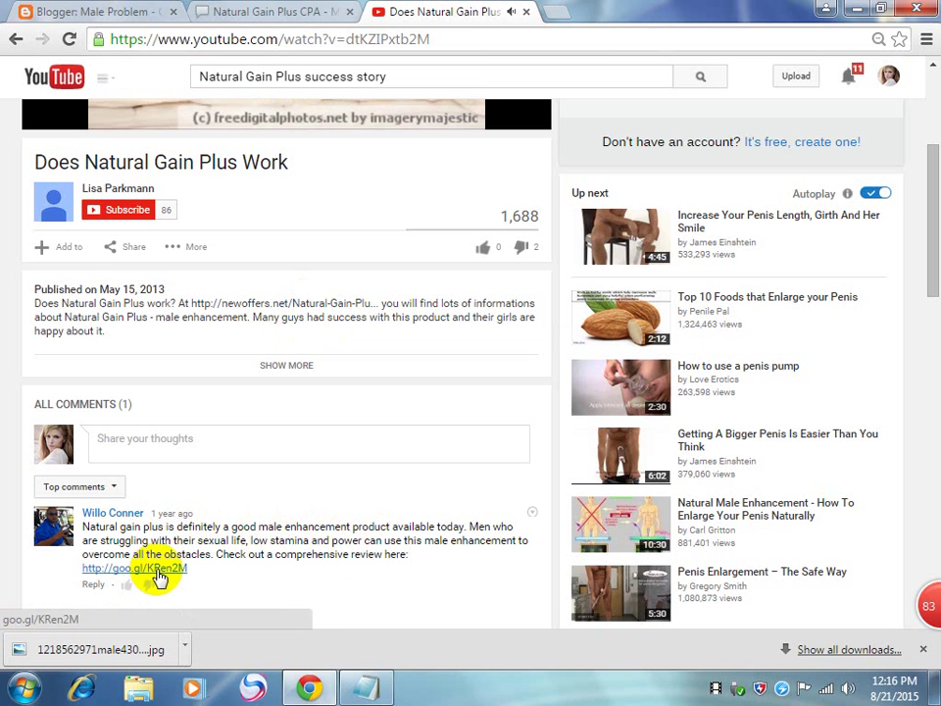
scroll(157, 568, "down", 5)
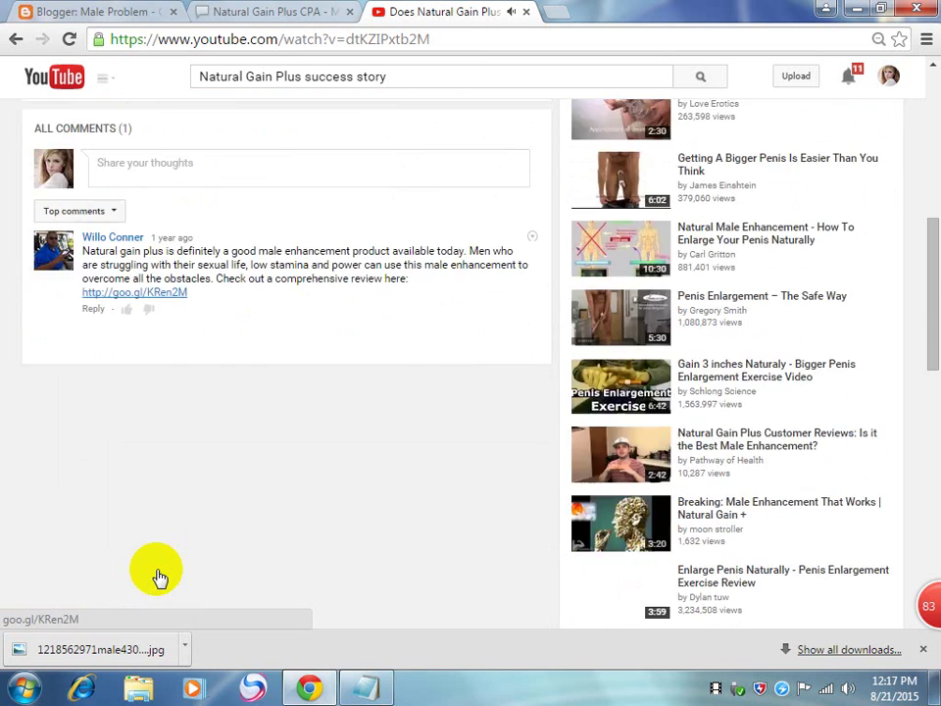
scroll(158, 569, "up", 7)
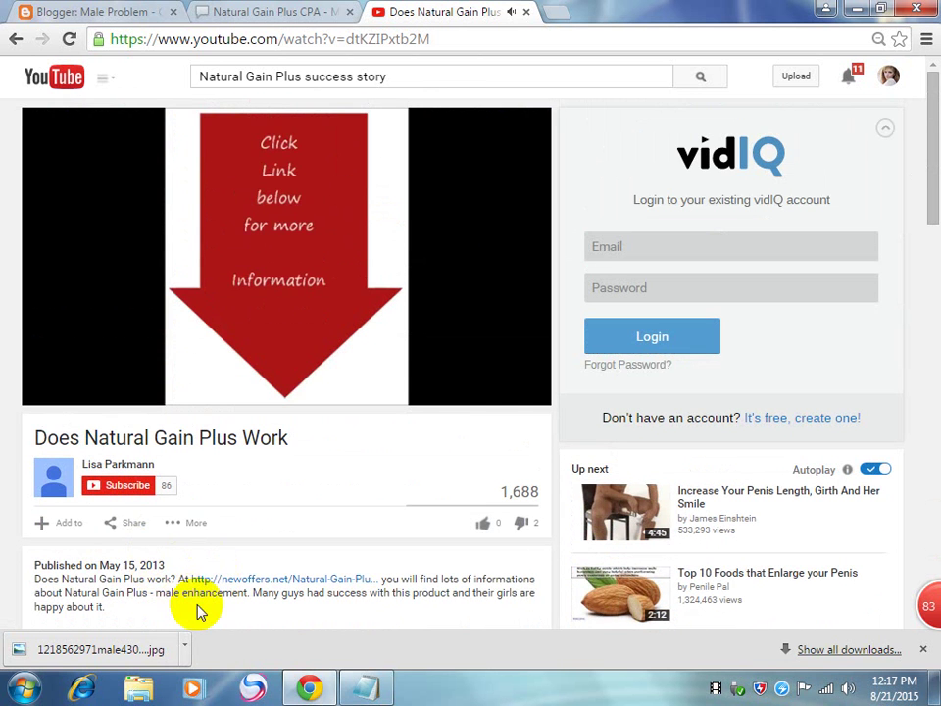
left_click(232, 14)
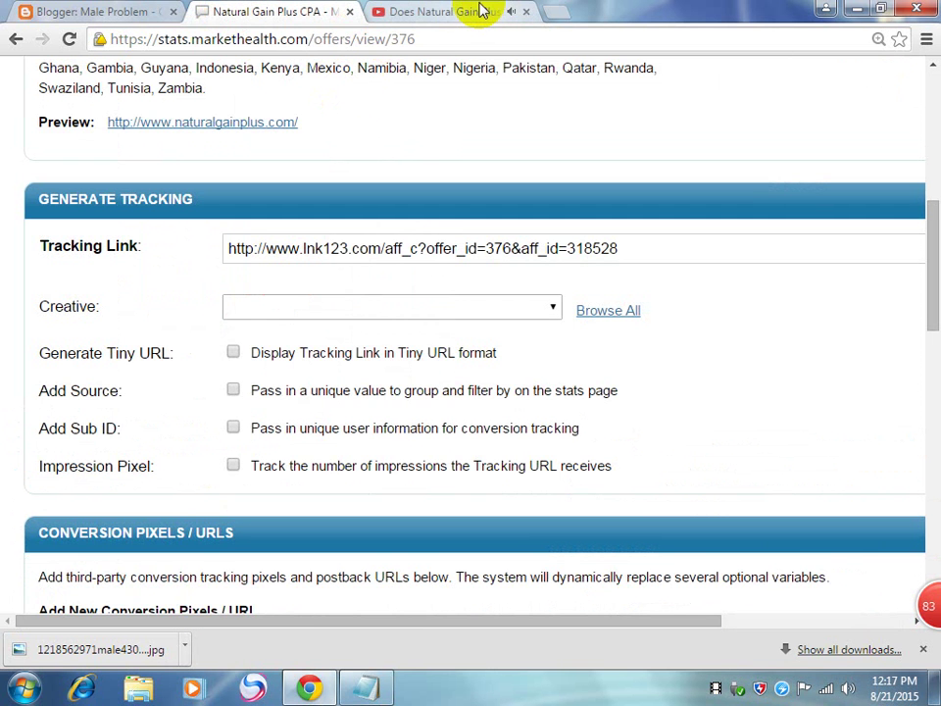
Step: Close the YouTube video tab and select the offer's full tracking link
left_click(454, 13)
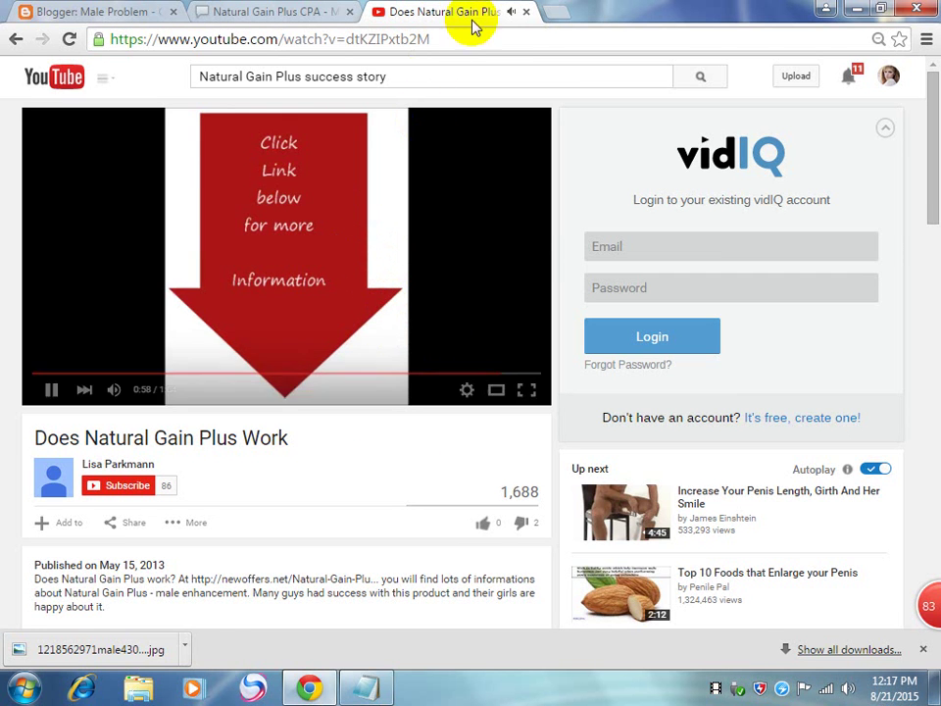
left_click(525, 11)
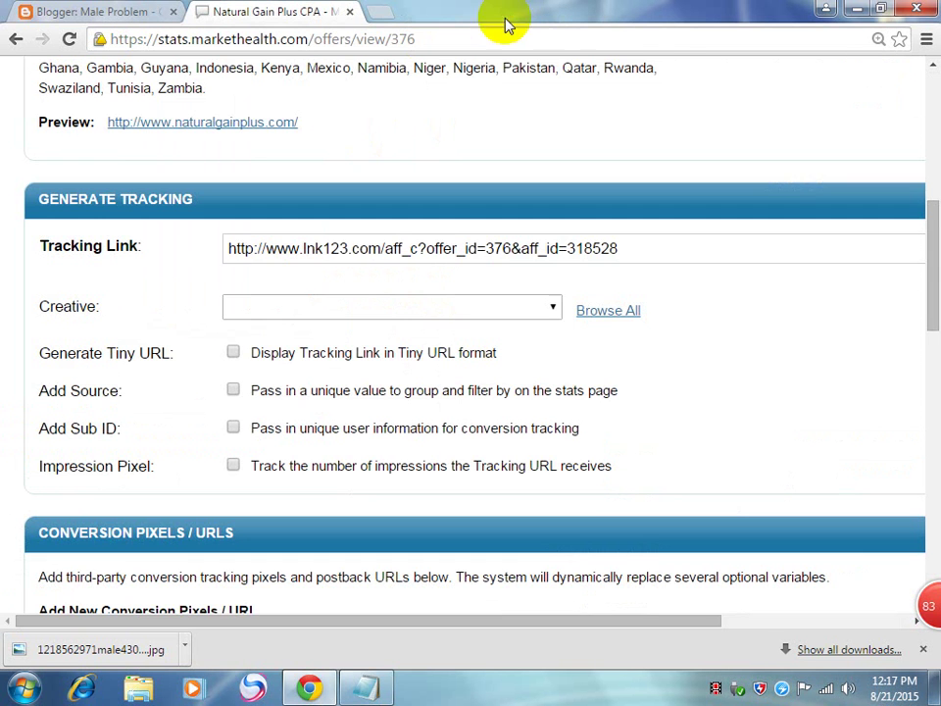
left_click(362, 249)
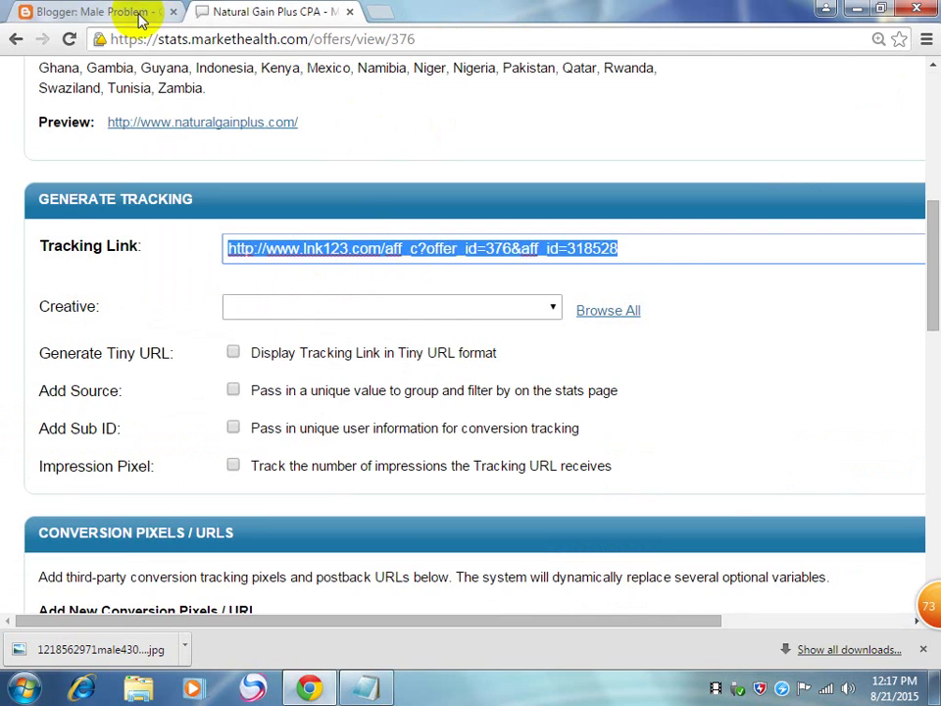
left_click(101, 12)
left_click(253, 11)
Step: In Creative Files, select banner 4750's link and show the downloaded banner in its folder
scroll(489, 432, "down", 7)
scroll(529, 443, "down", 4)
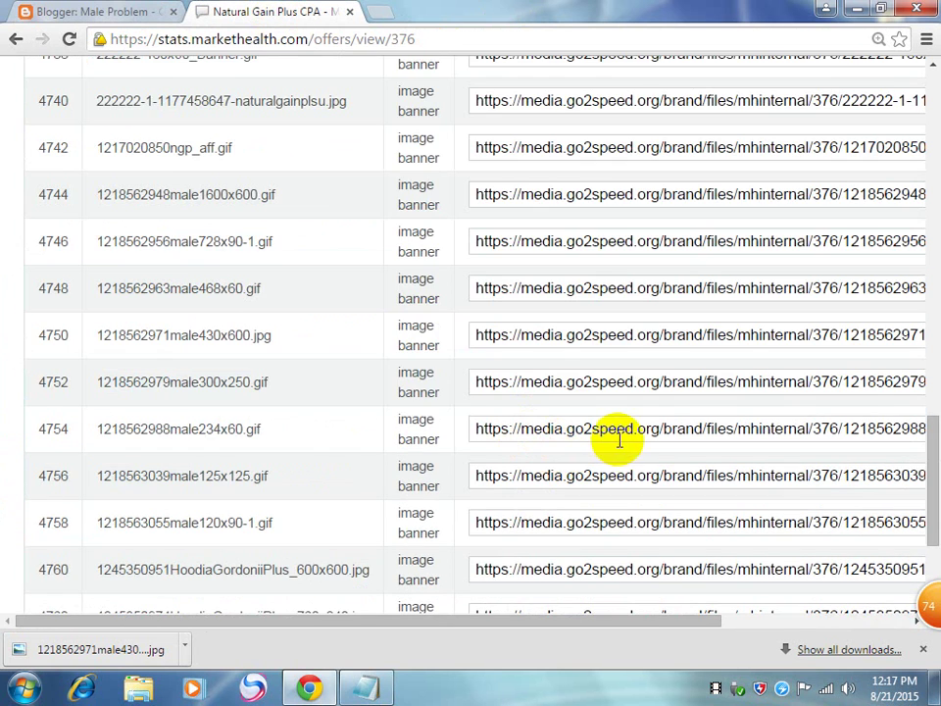
key("ctrl+minus")
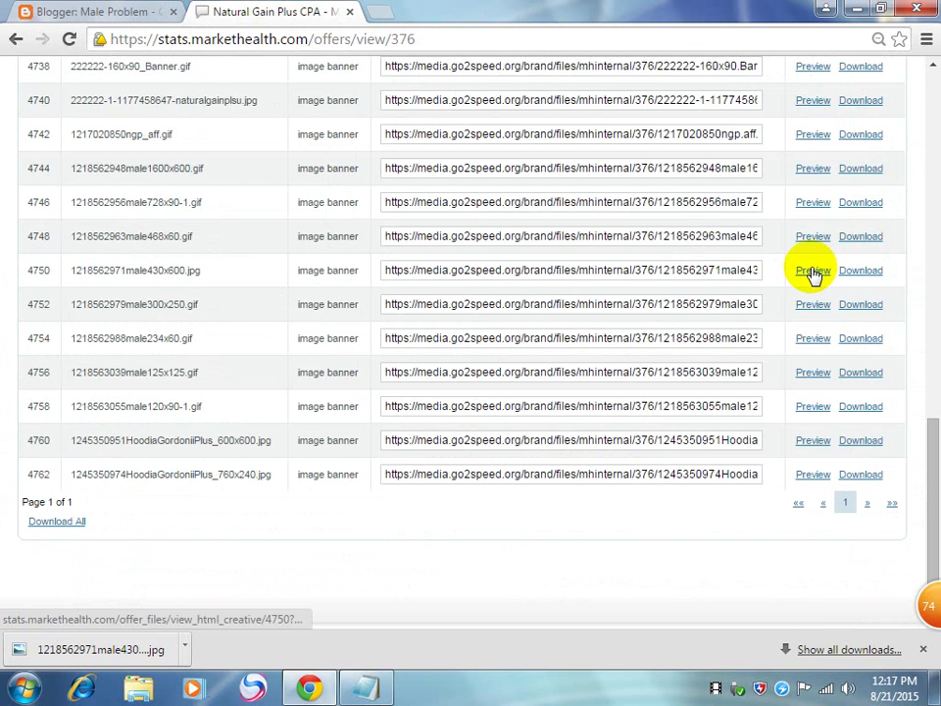
left_click(749, 268)
key("ctrl+a")
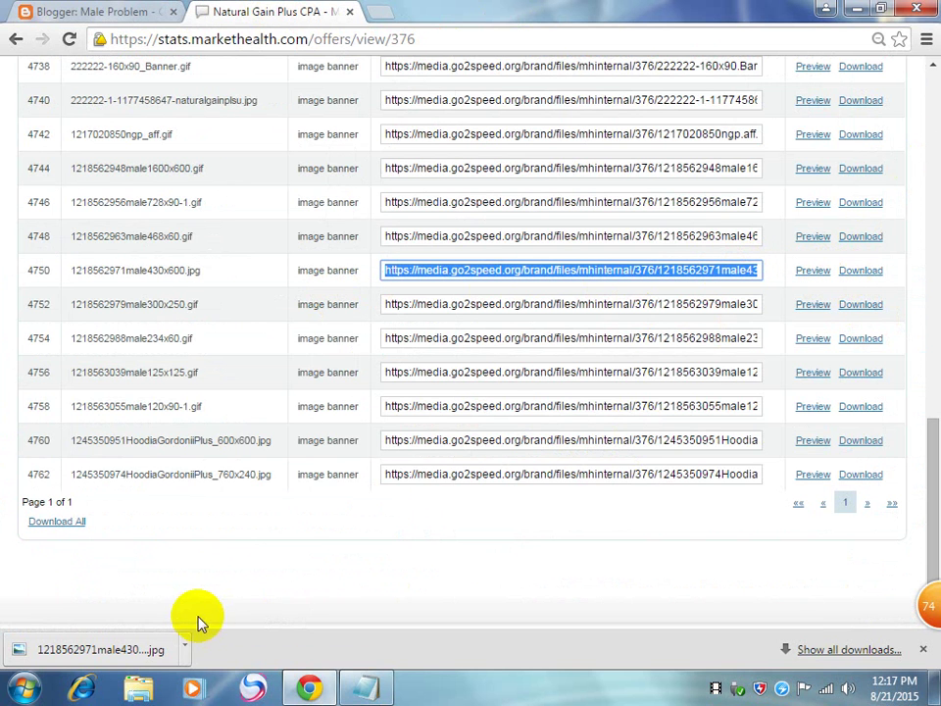
left_click(183, 649)
left_click(236, 588)
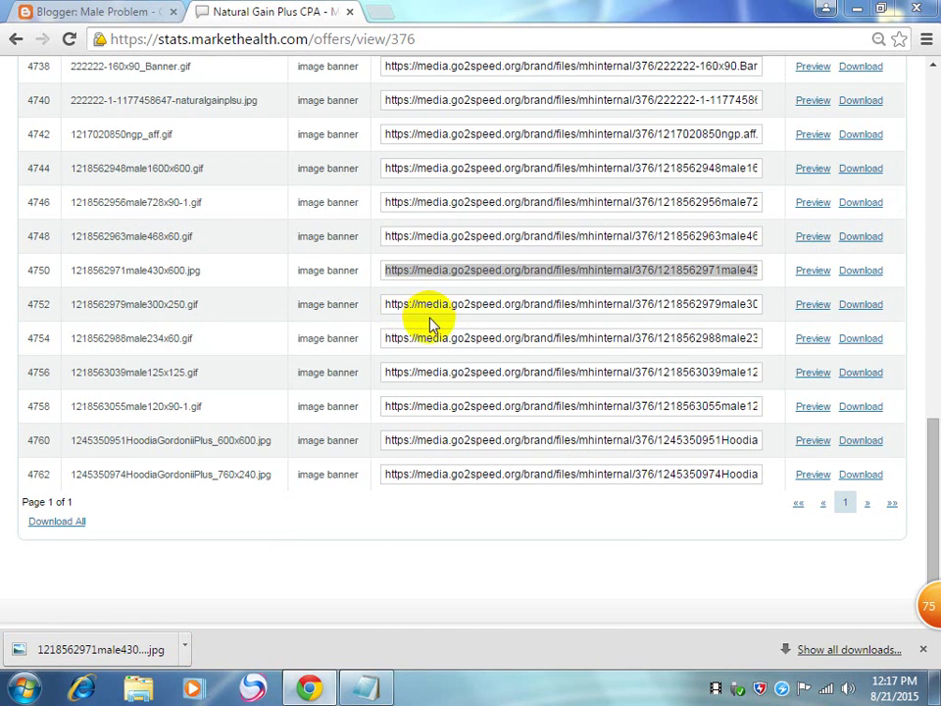
Step: Scroll the Blogger post to the top, then return to the Natural Gain Plus CPA offer page
left_click(63, 12)
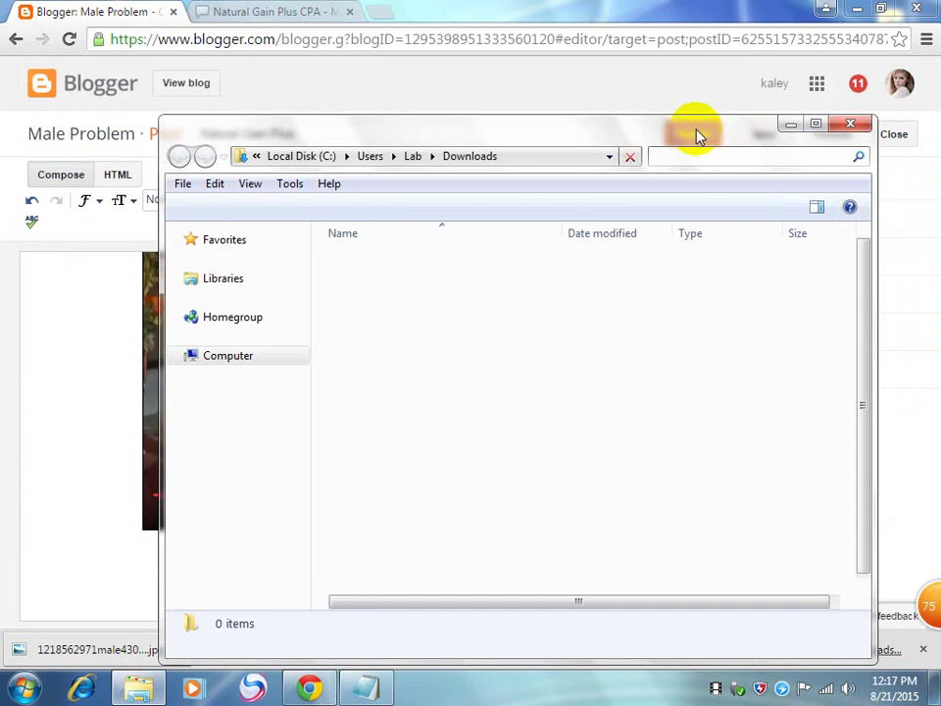
left_click(607, 98)
left_click(657, 387)
left_click_drag(657, 387, 699, 242)
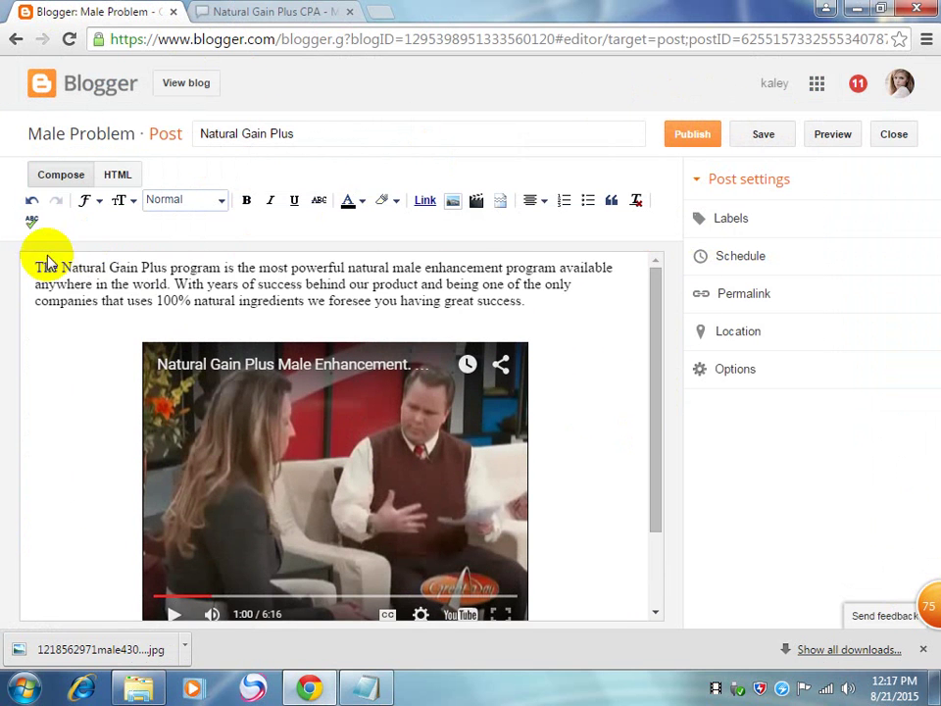
left_click(304, 10)
scroll(248, 227, "up", 15)
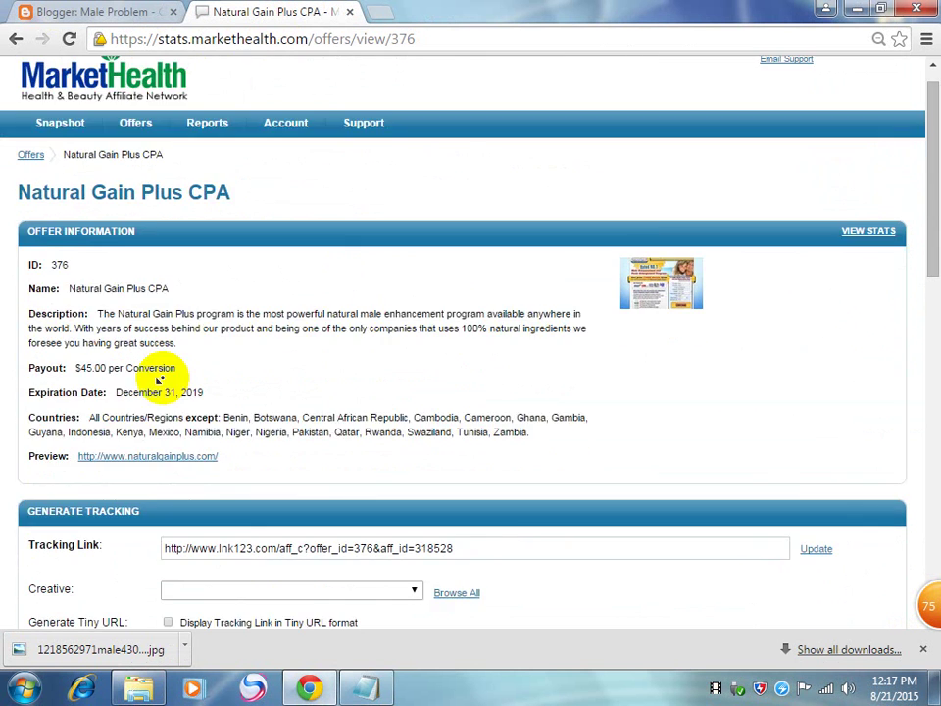
scroll(63, 336, "down", 1)
scroll(35, 252, "up", 1)
scroll(84, 353, "down", 1)
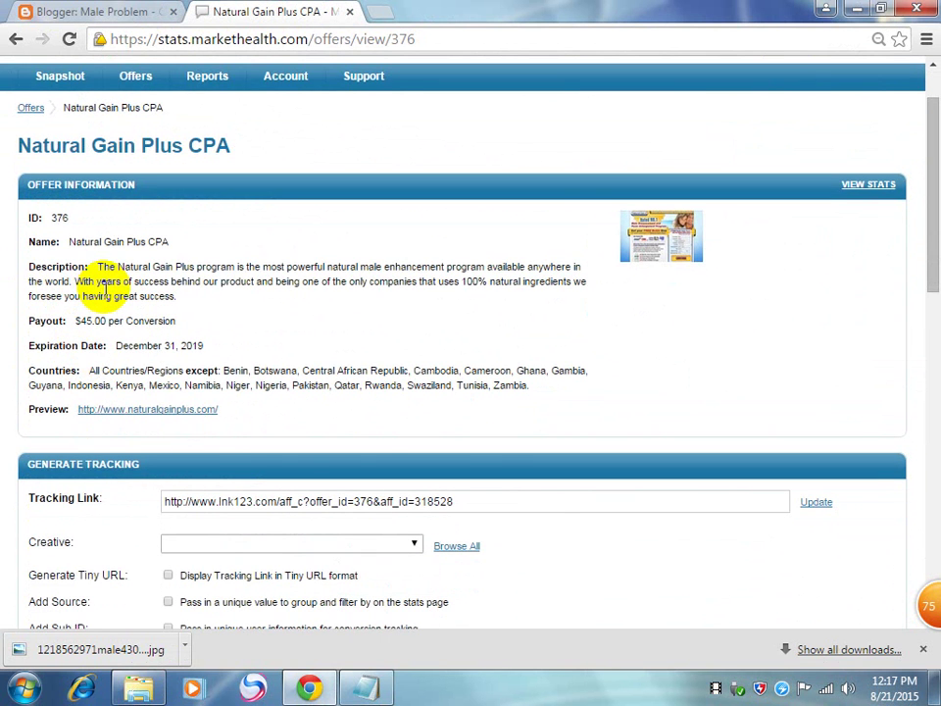
left_click(43, 10)
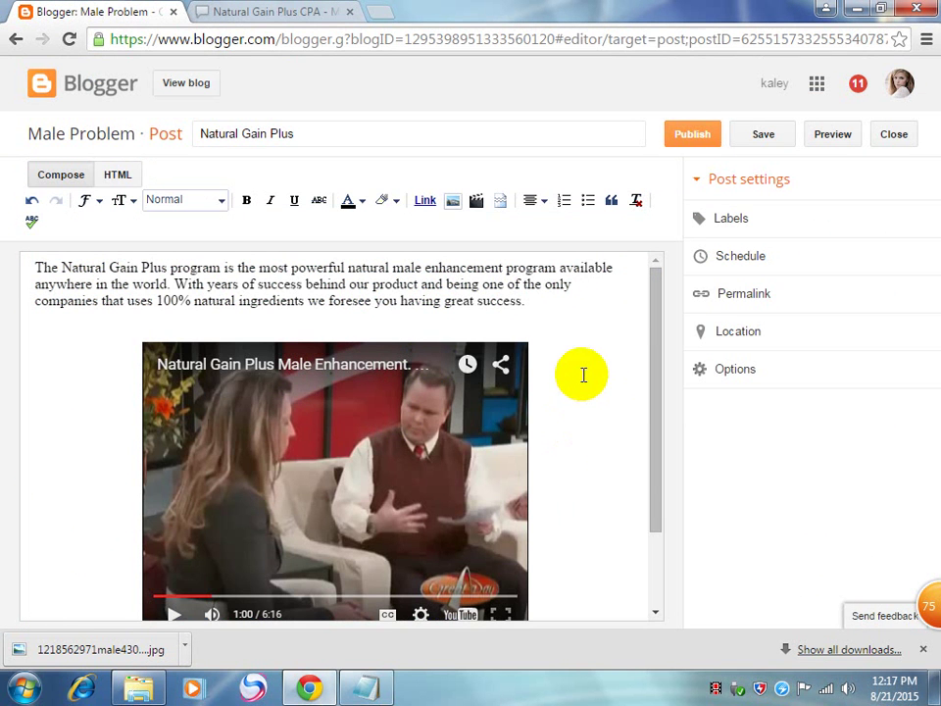
left_click(273, 10)
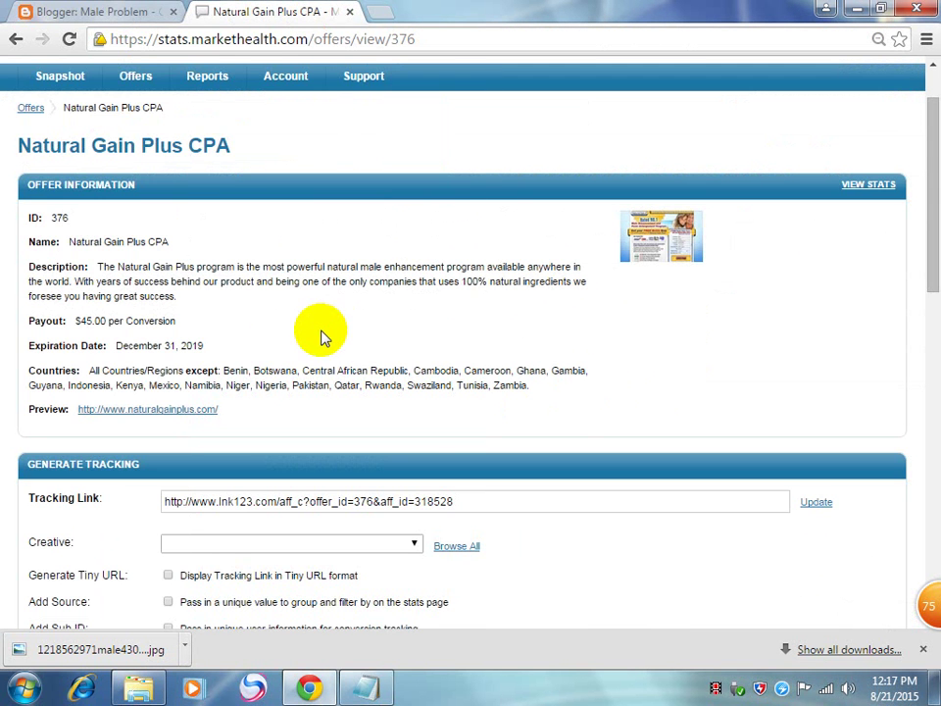
scroll(279, 388, "down", 7)
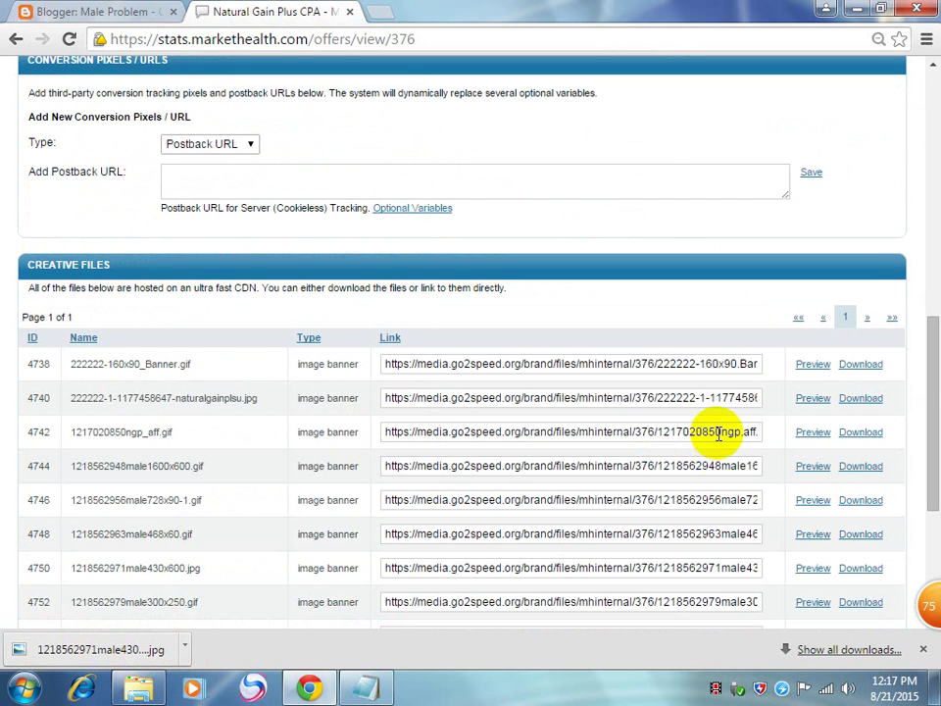
left_click(184, 649)
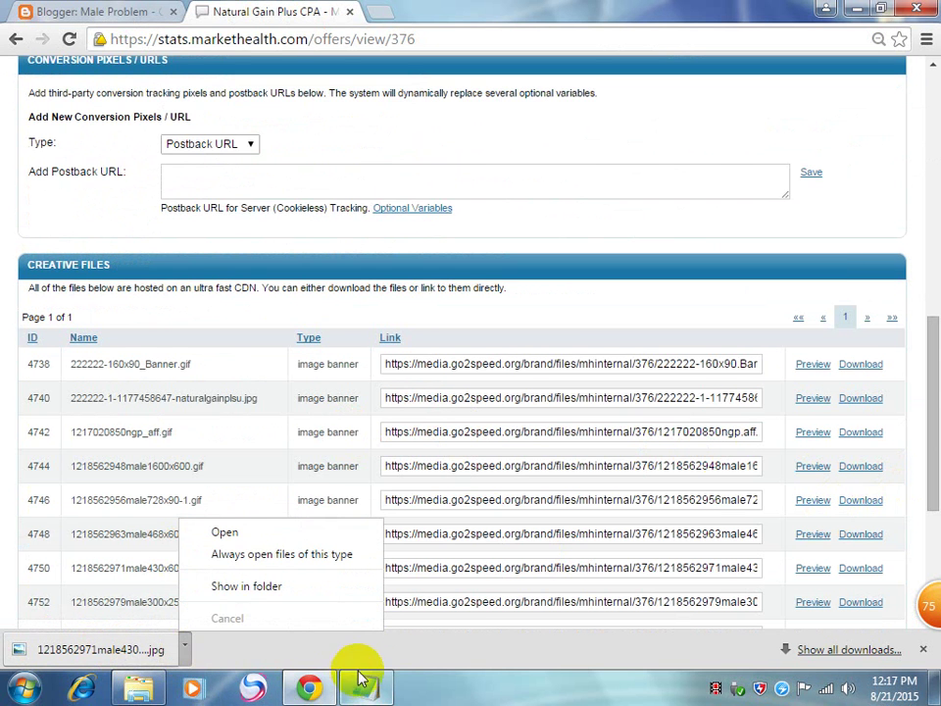
left_click(253, 584)
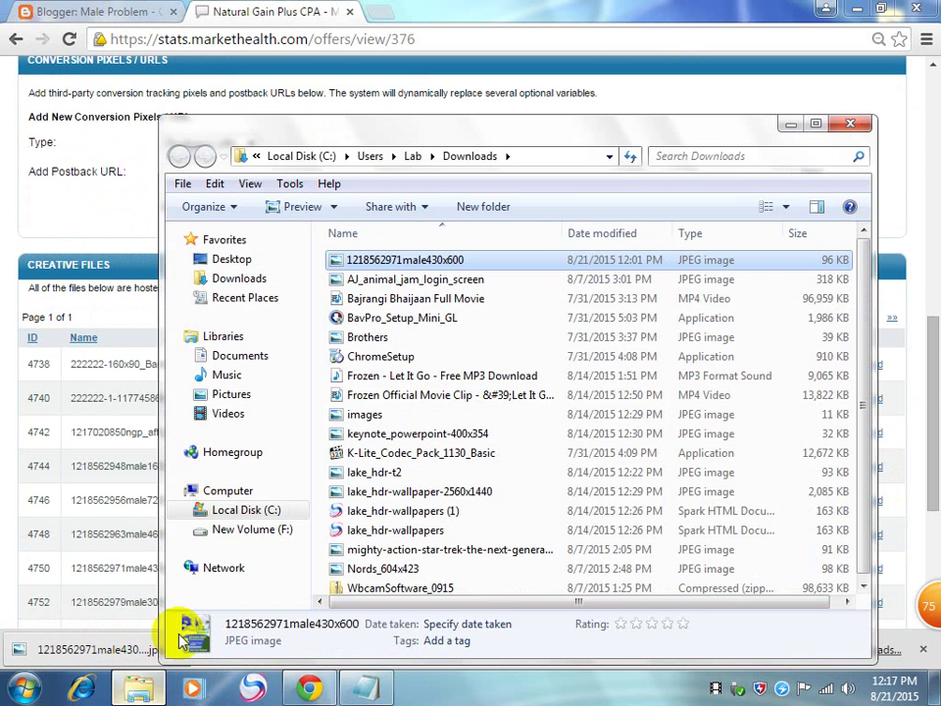
right_click(390, 261)
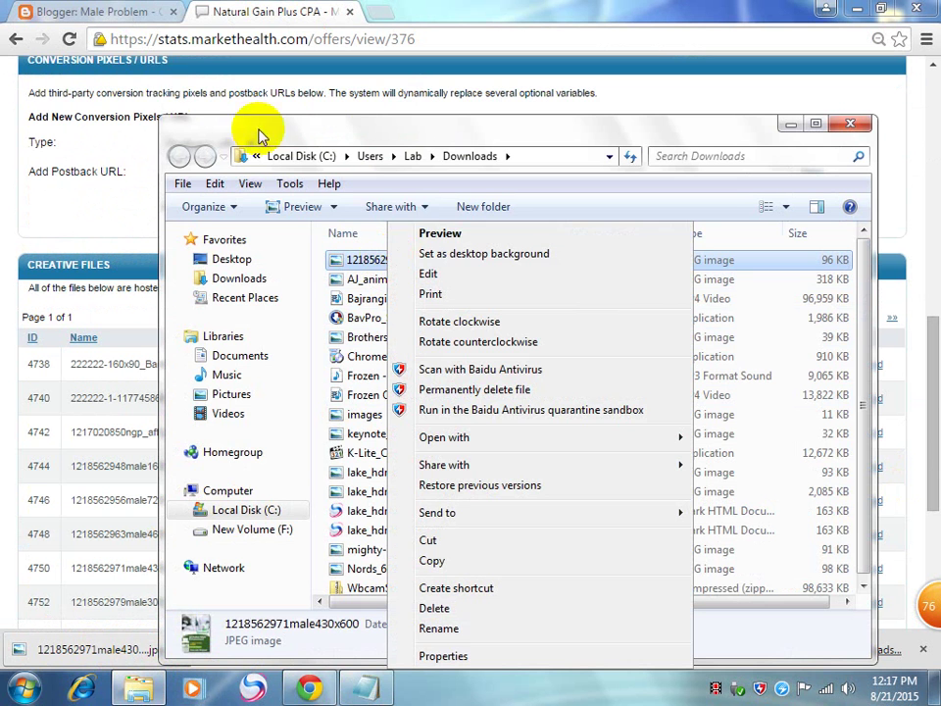
left_click(435, 234)
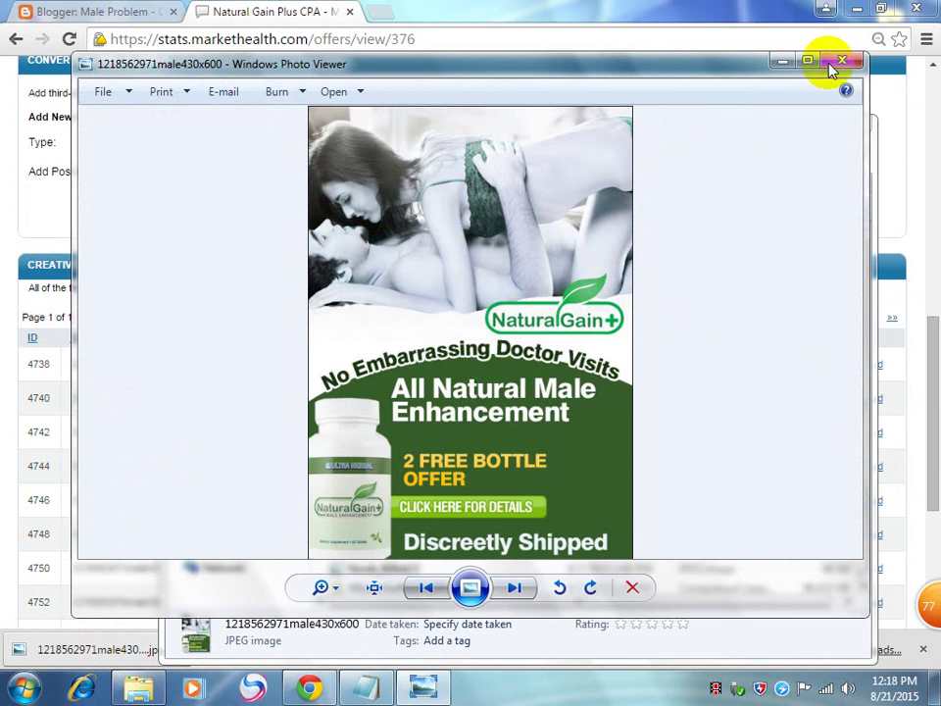
left_click(840, 63)
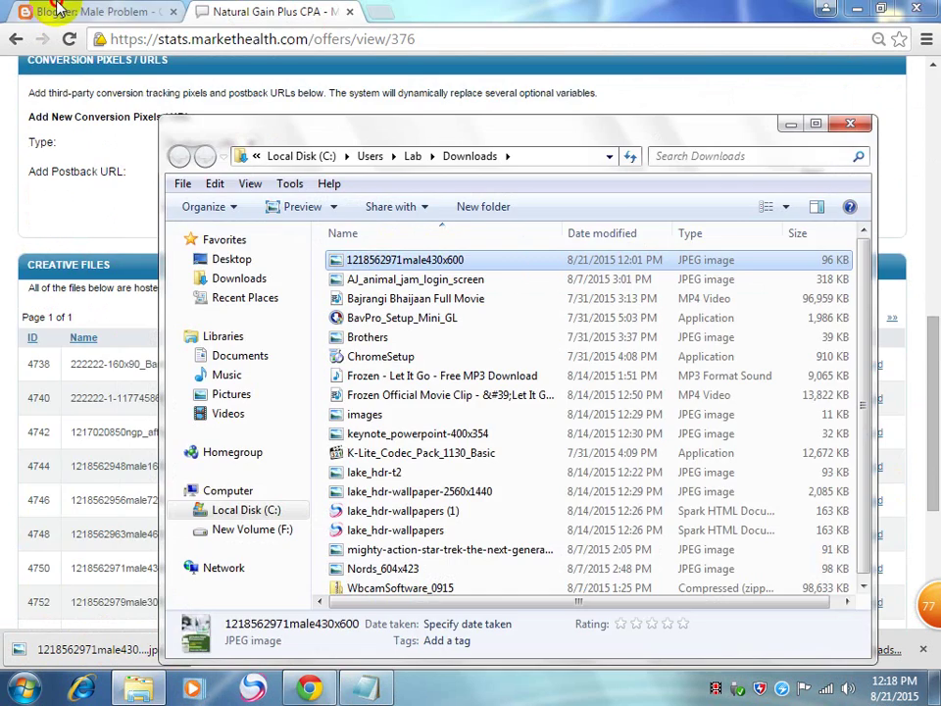
left_click(59, 11)
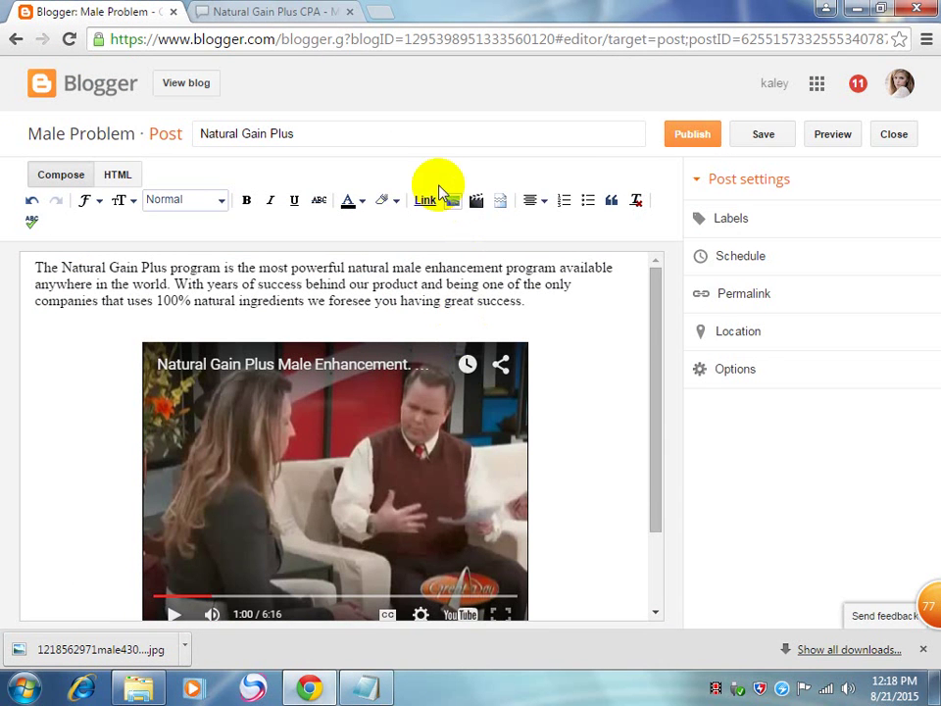
left_click(456, 204)
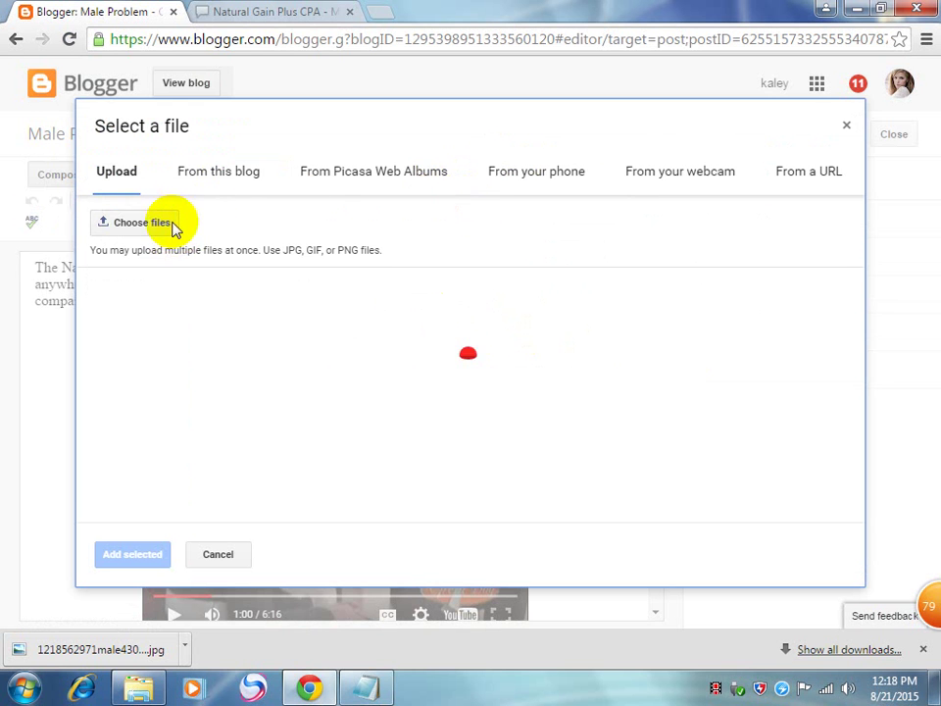
left_click(149, 222)
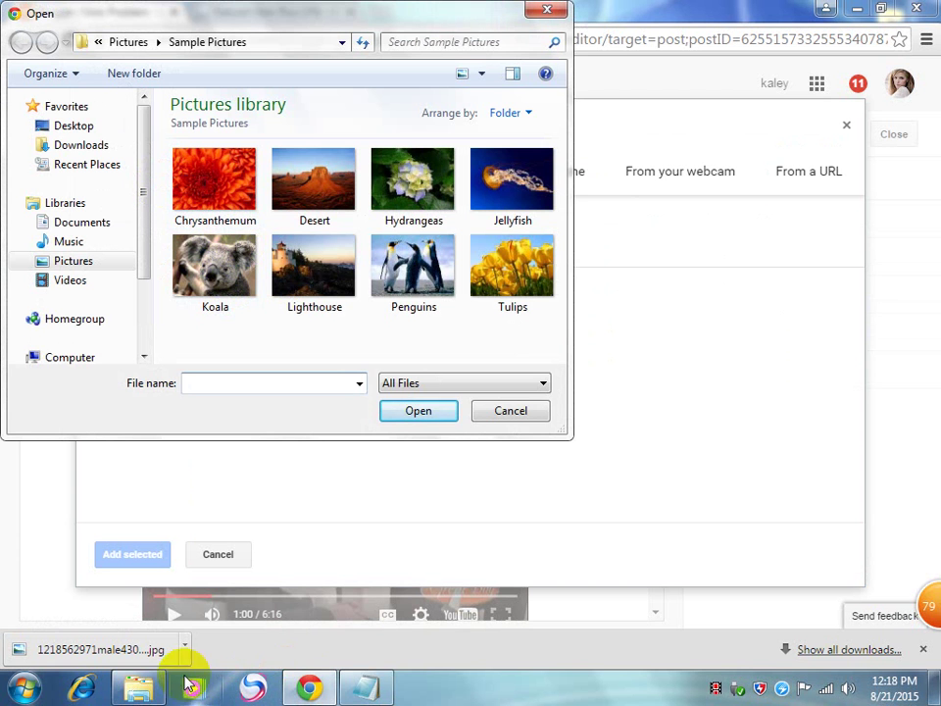
left_click(510, 416)
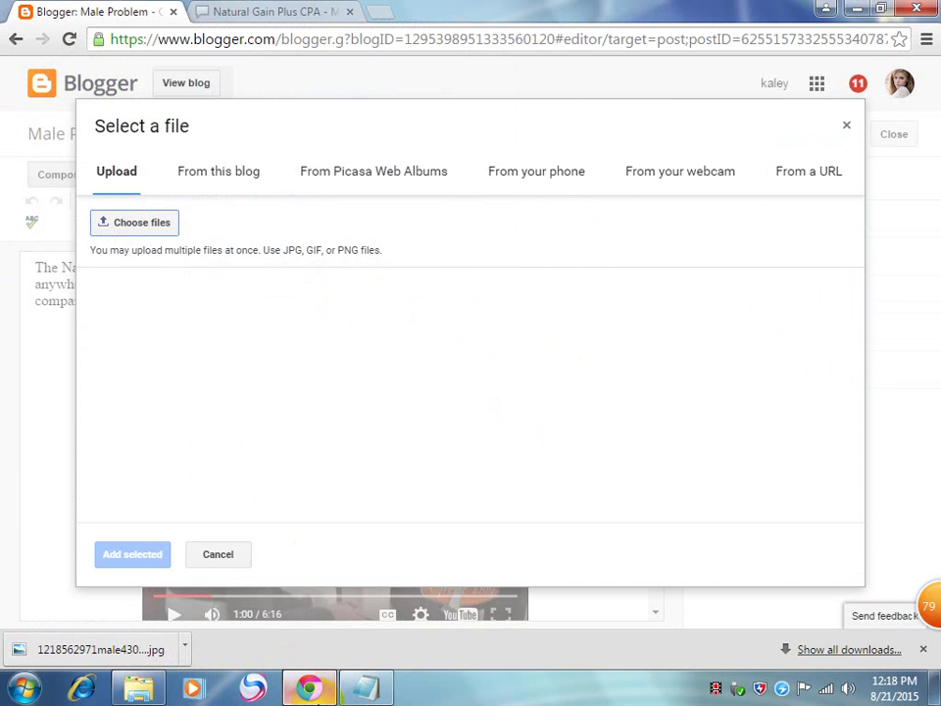
left_click(134, 221)
left_click_drag(390, 268, 129, 295)
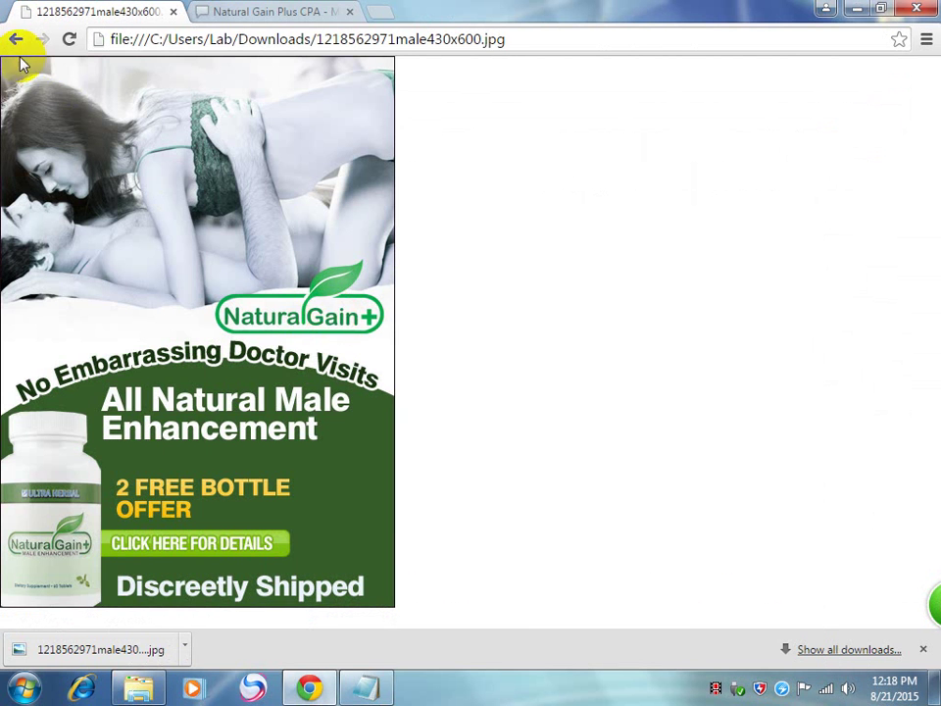
left_click(348, 388)
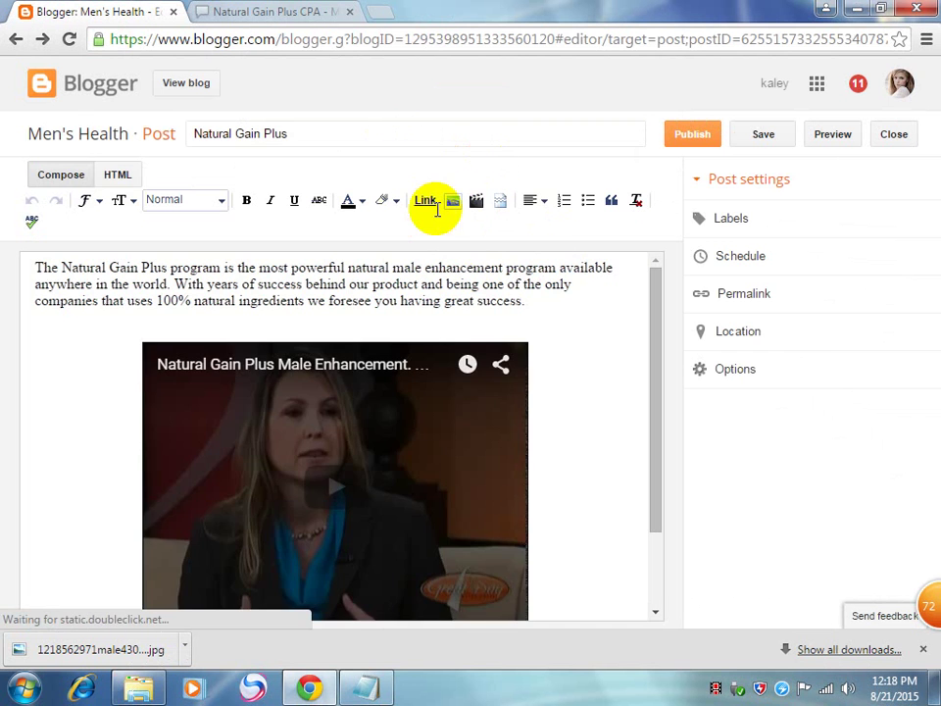
Step: Start an image insert and move the banner file from Downloads to the Desktop
left_click(456, 205)
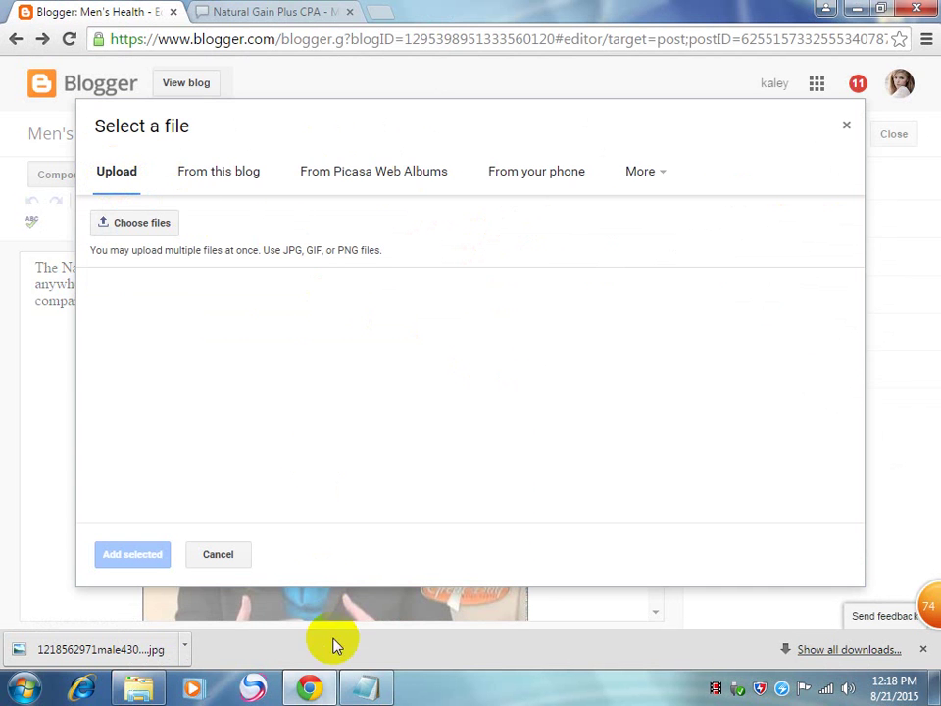
left_click(369, 691)
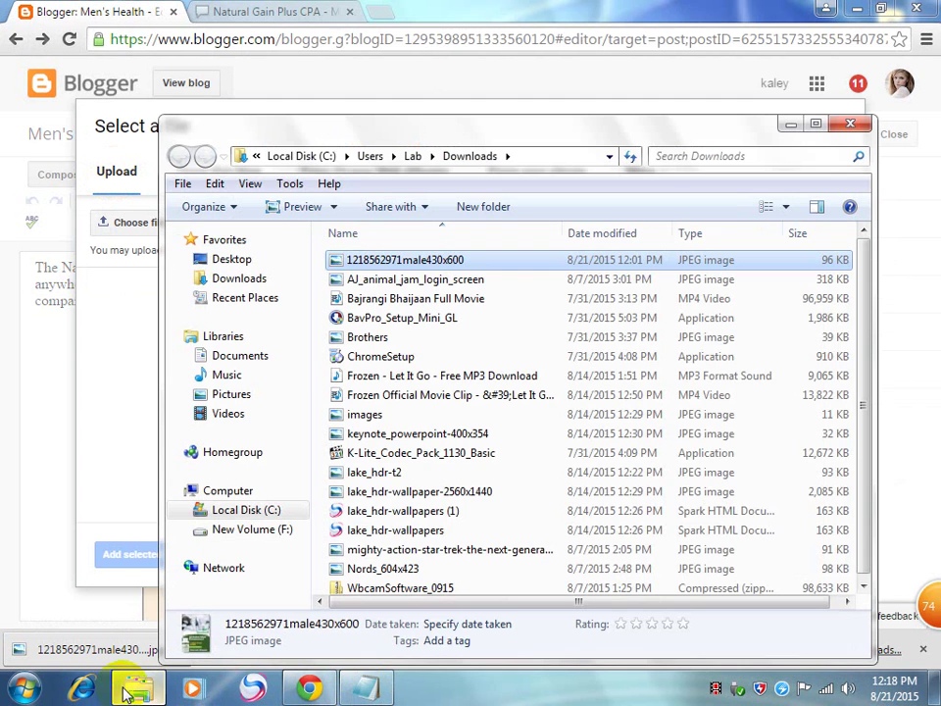
left_click_drag(360, 268, 229, 259)
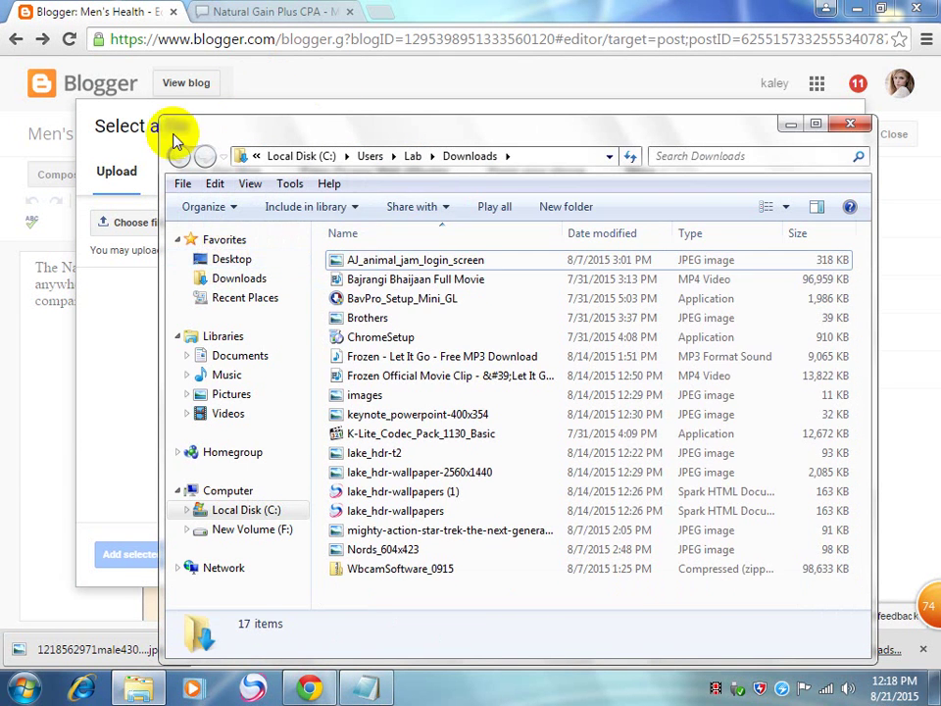
key("Escape")
left_click(144, 234)
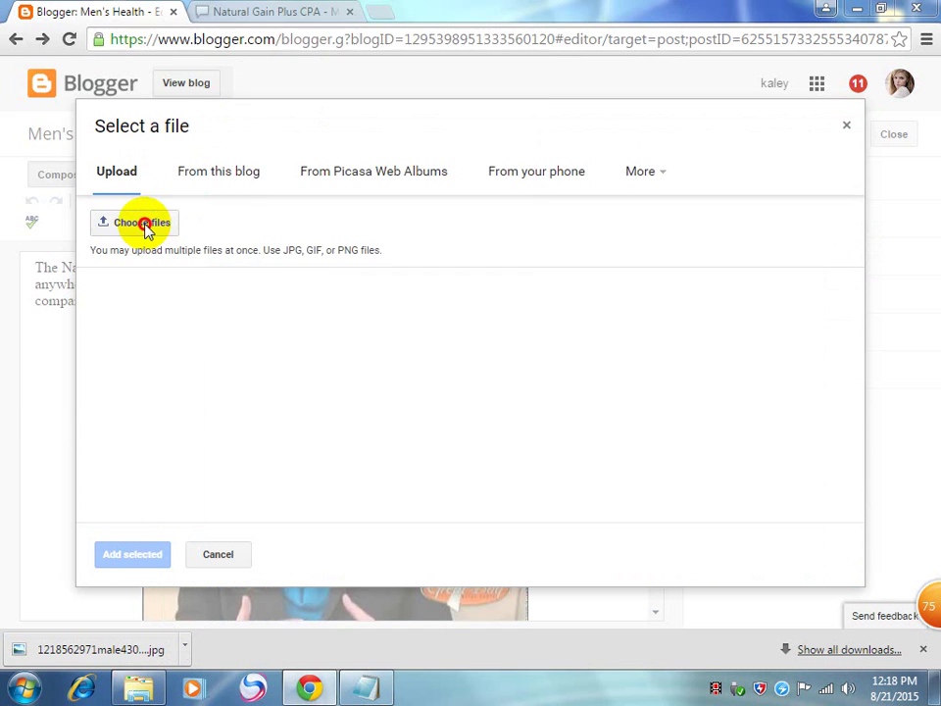
left_click(121, 231)
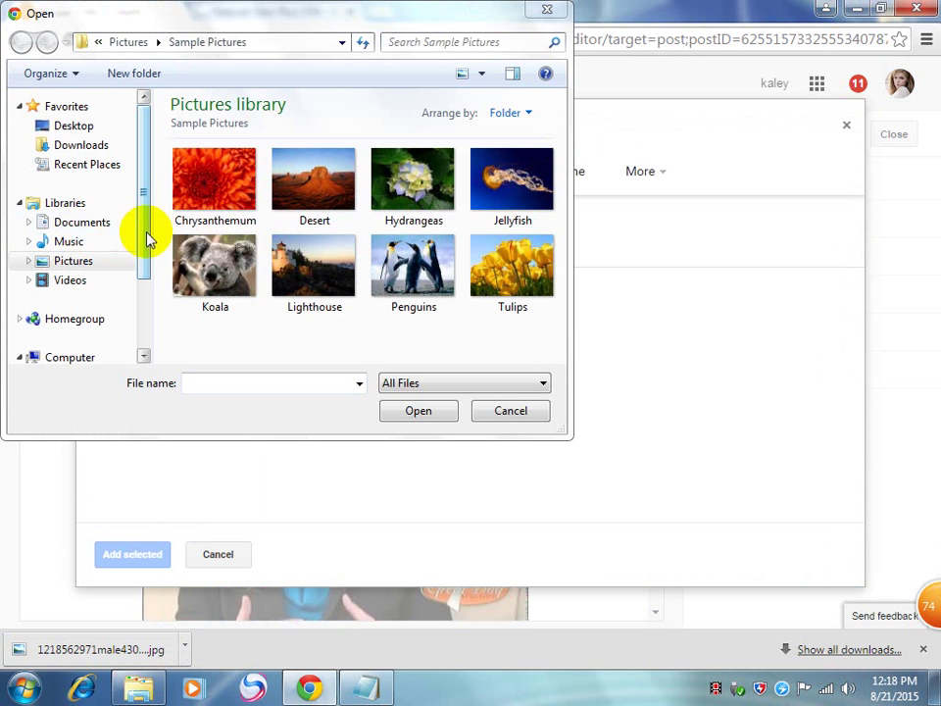
left_click(82, 127)
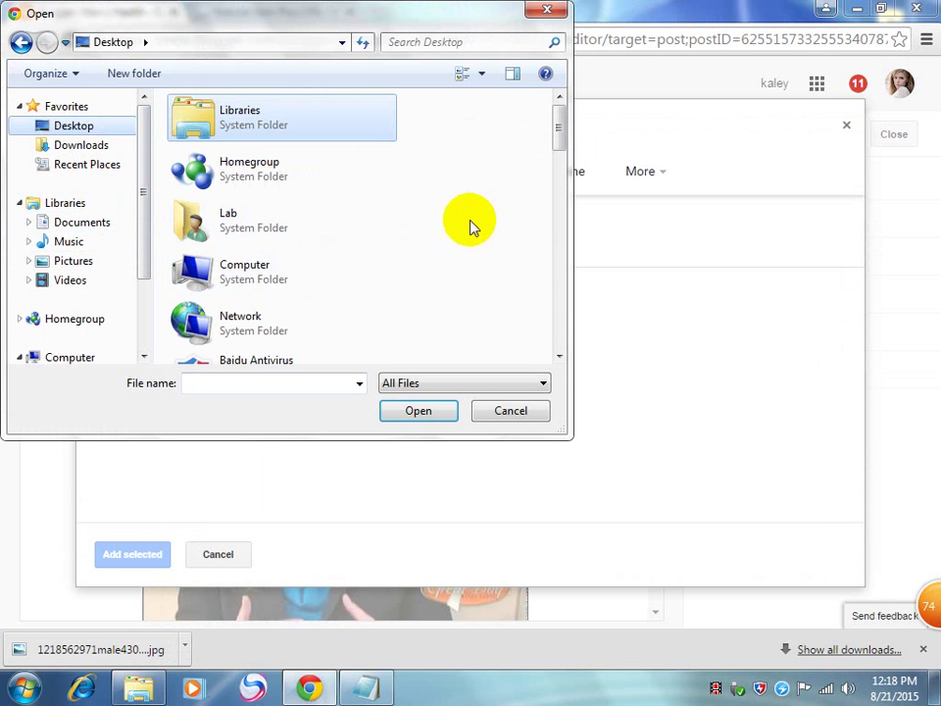
left_click_drag(552, 119, 563, 253)
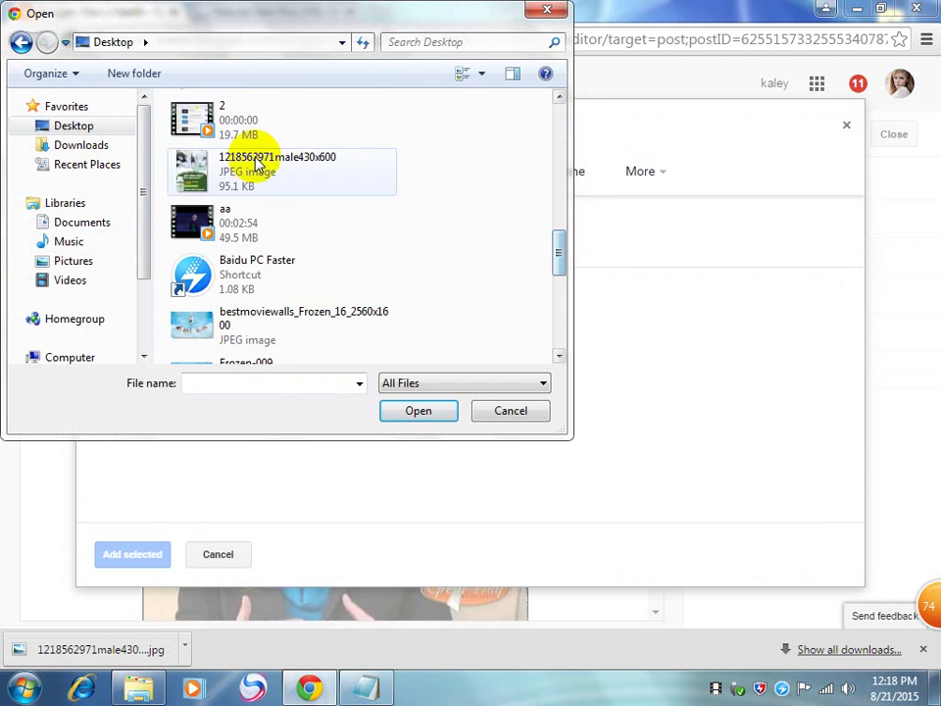
double_click(245, 163)
left_click(504, 342)
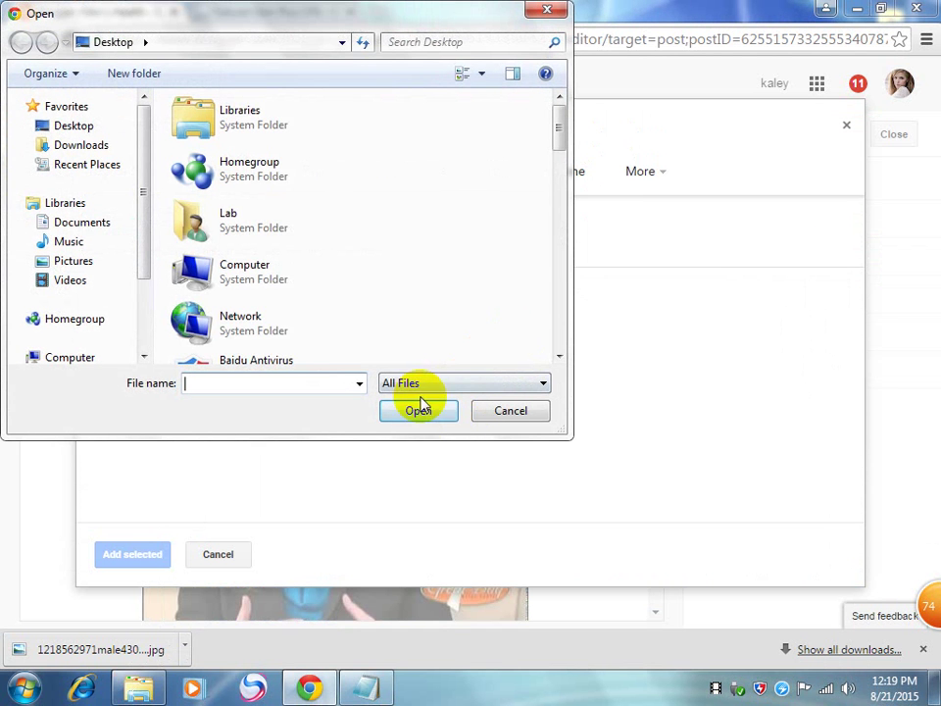
scroll(402, 292, "down", 5)
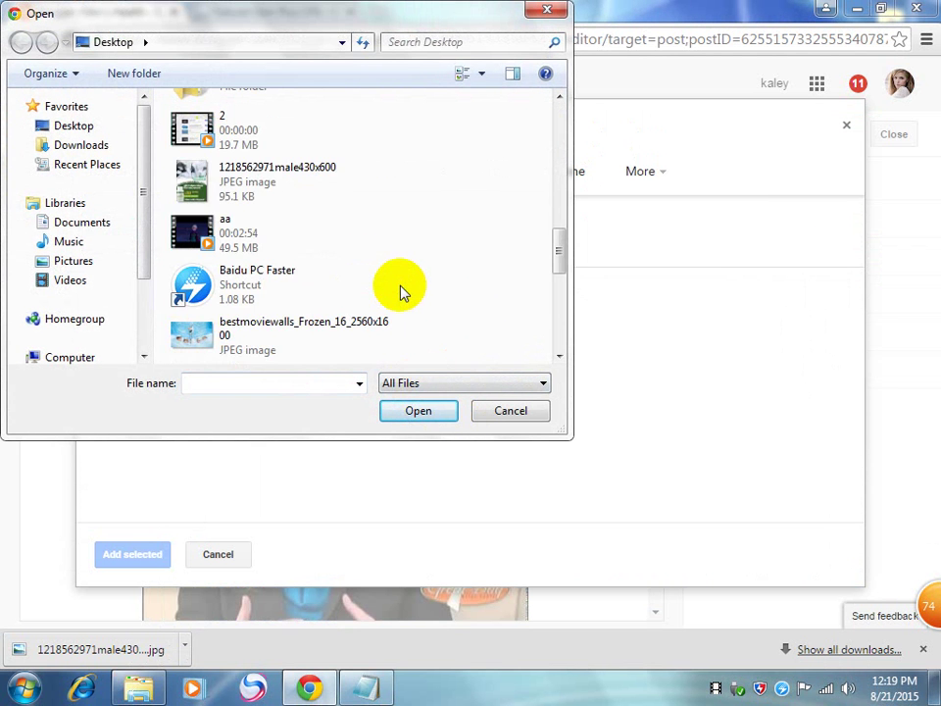
double_click(273, 168)
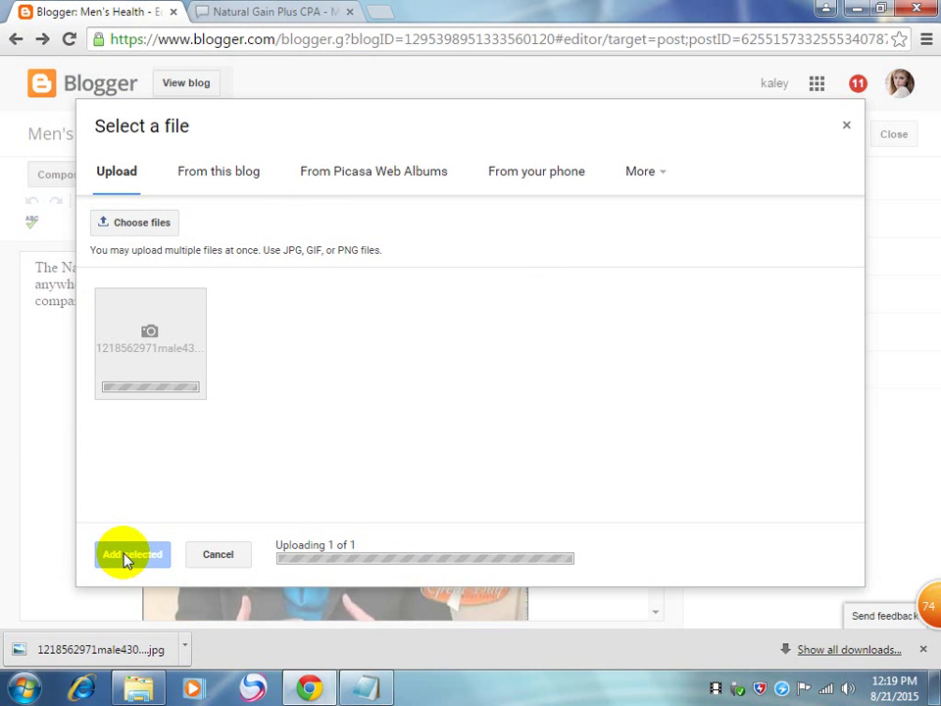
Step: Add the uploaded banner and drag it above the YouTube video and the intro text
left_click(126, 554)
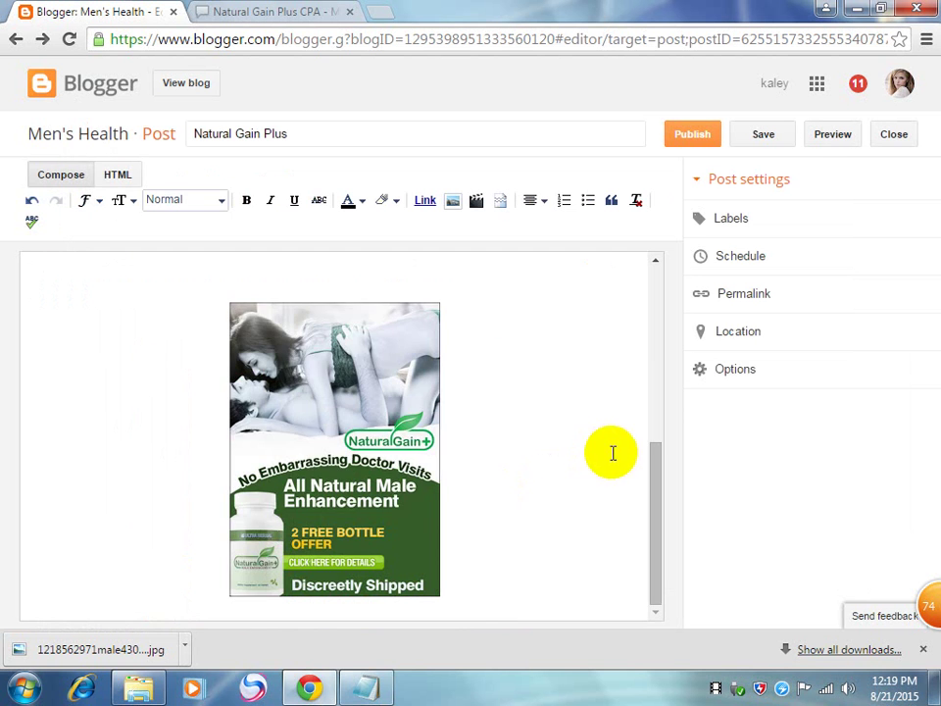
left_click_drag(321, 305, 113, 204)
left_click_drag(649, 461, 689, 340)
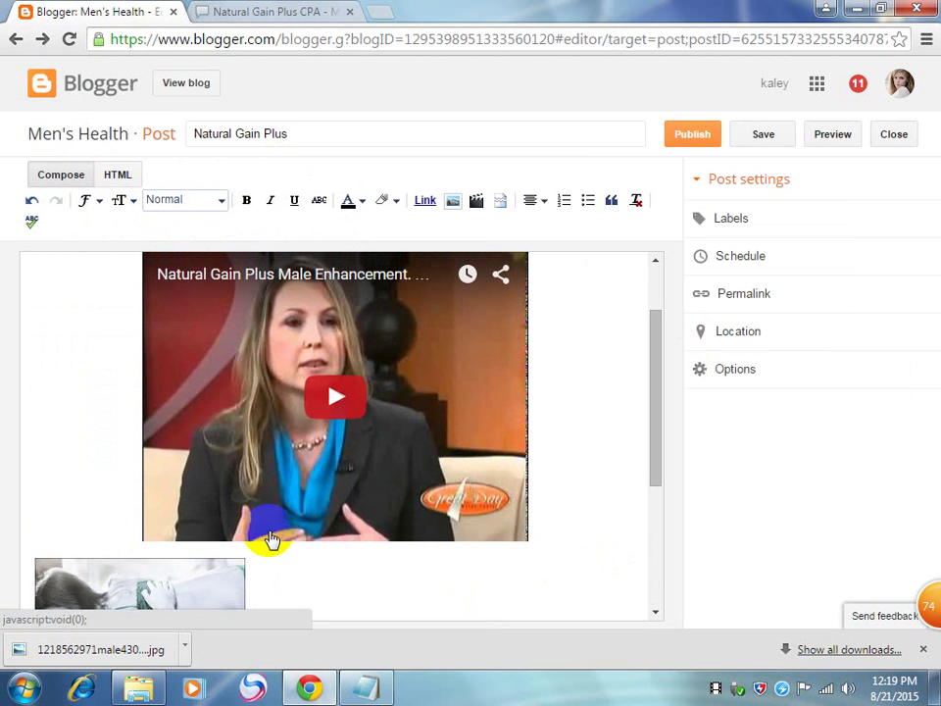
left_click_drag(187, 577, 132, 279)
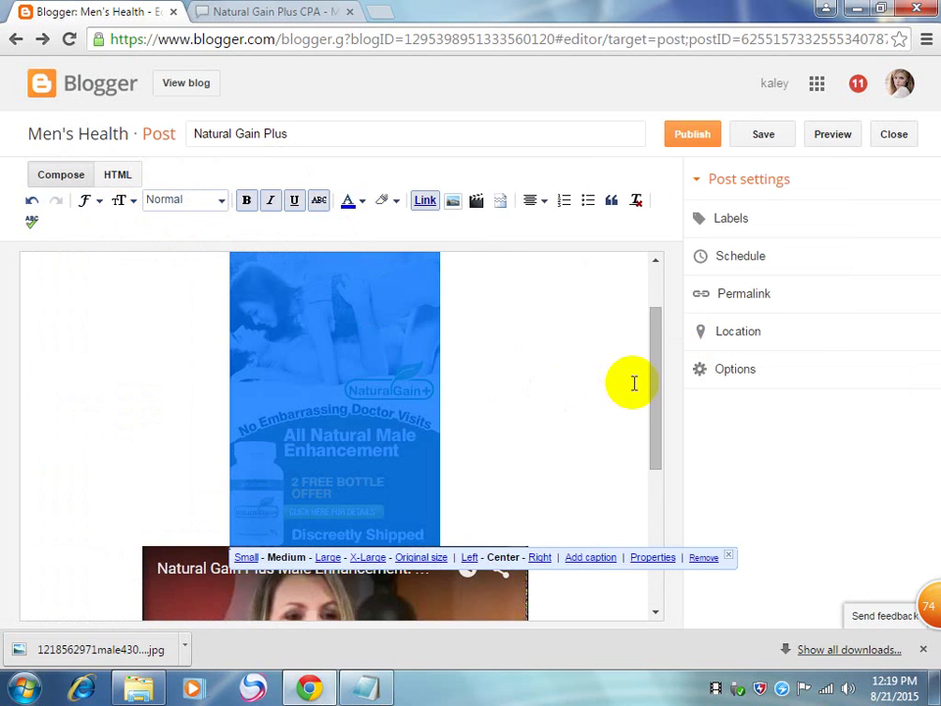
left_click_drag(654, 396, 677, 347)
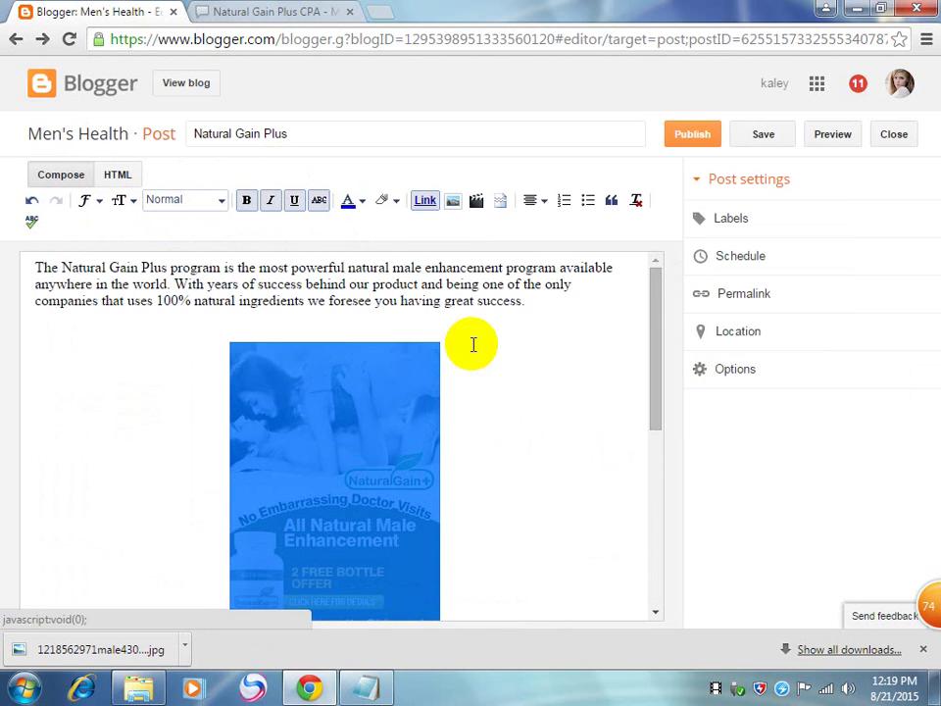
left_click_drag(355, 472, 365, 288)
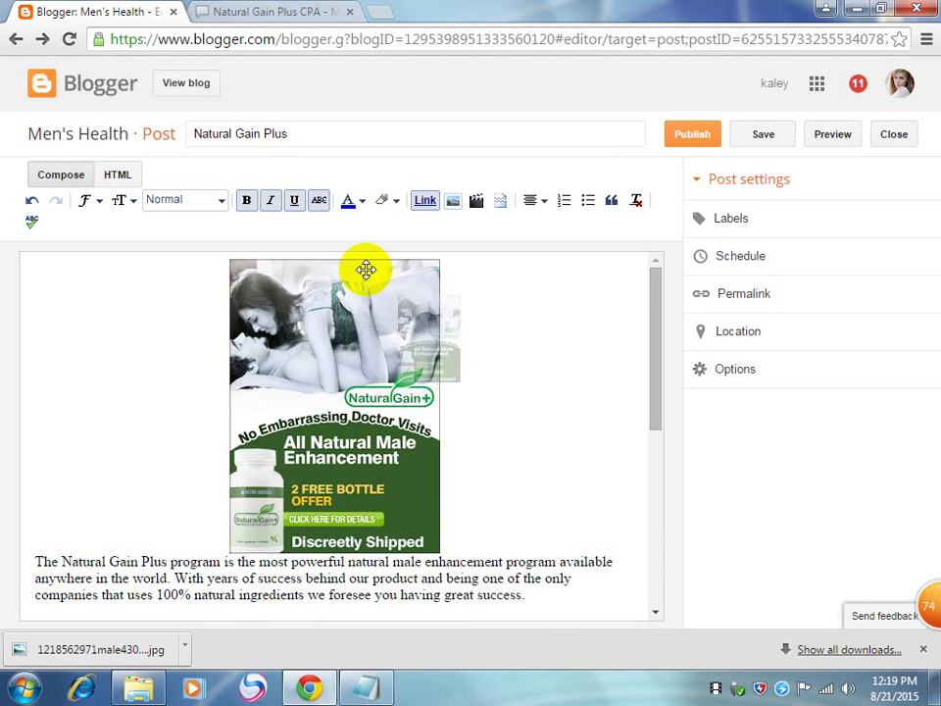
left_click(489, 353)
Step: Open the banner's image properties and cancel them without changes
left_click(391, 393)
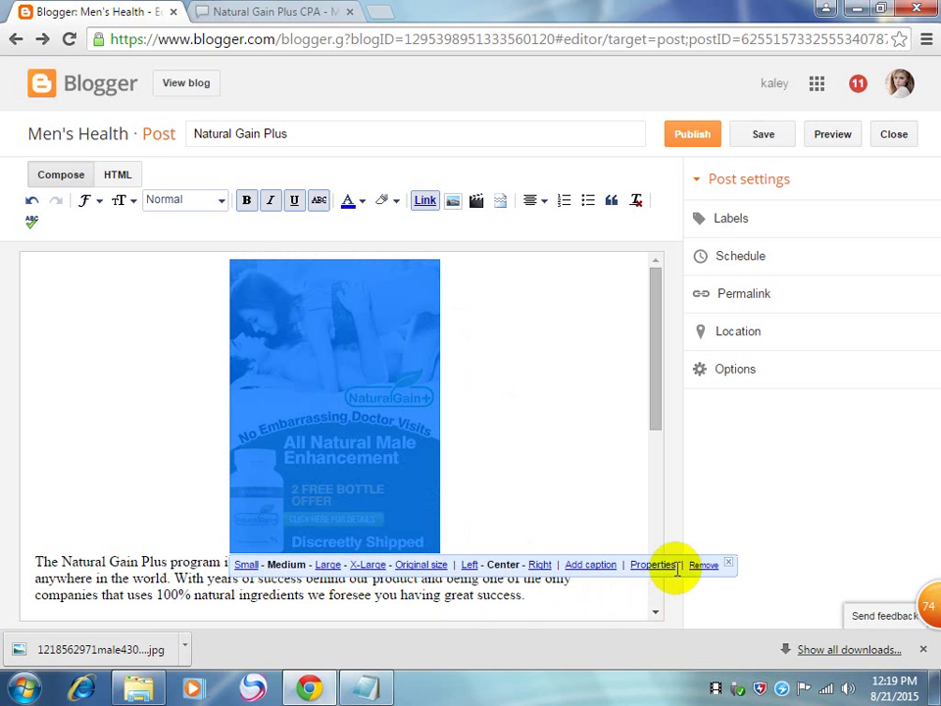
left_click(653, 566)
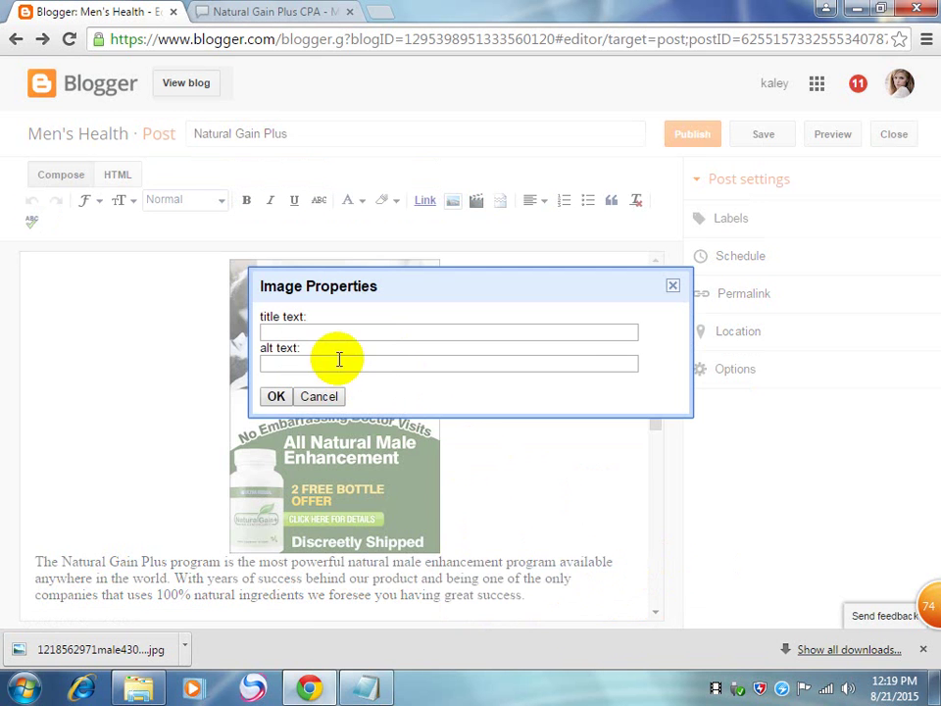
left_click(322, 396)
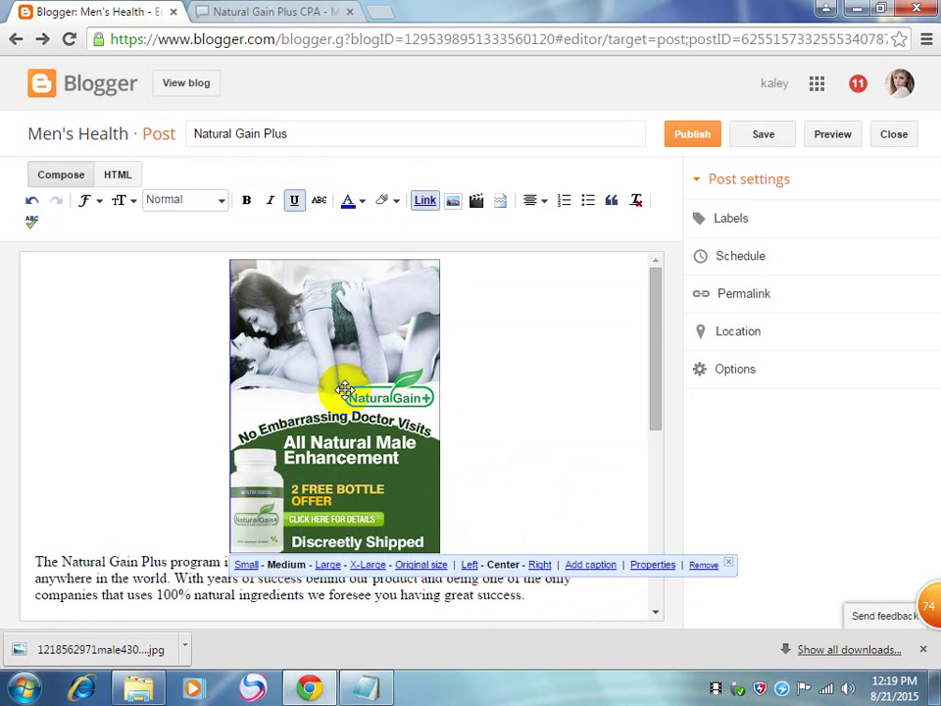
scroll(578, 467, "down", 5)
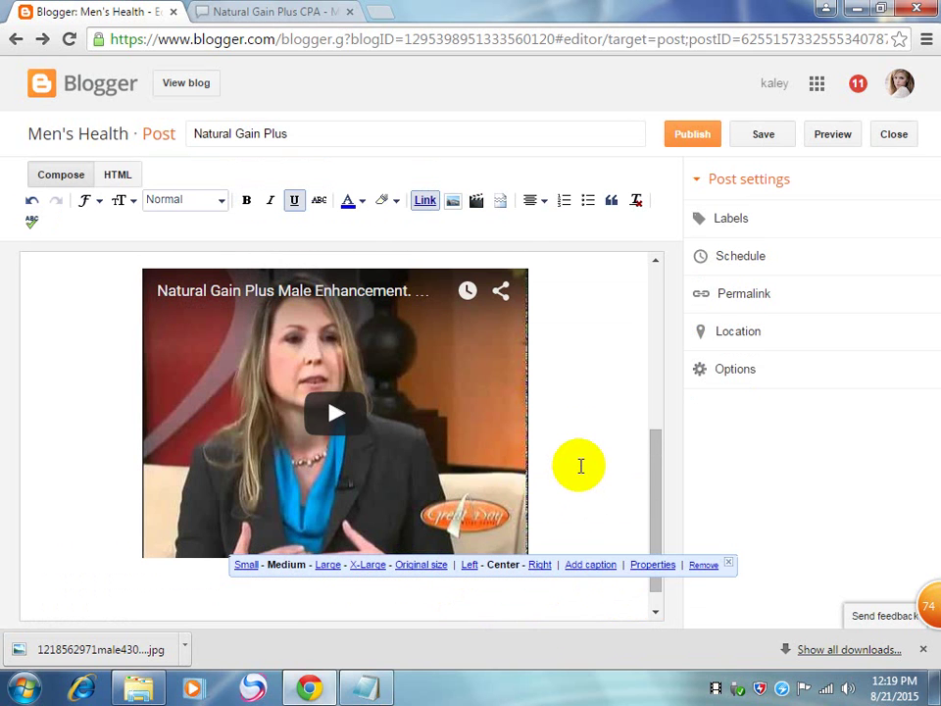
Step: Add a 'Buy Now' line below the embedded video and select it
left_click(498, 605)
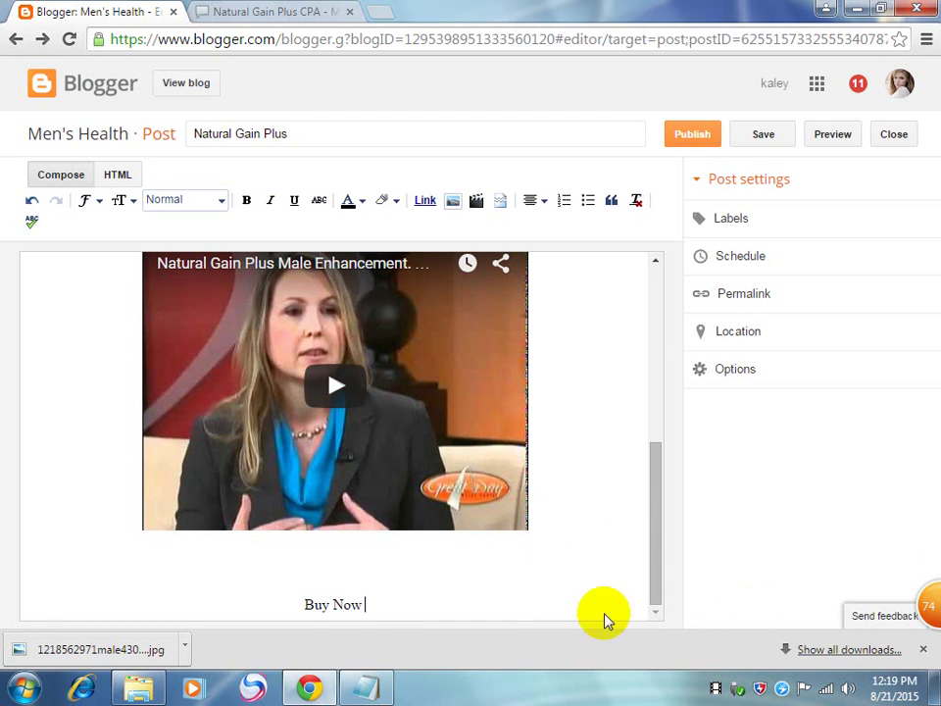
left_click_drag(361, 604, 273, 605)
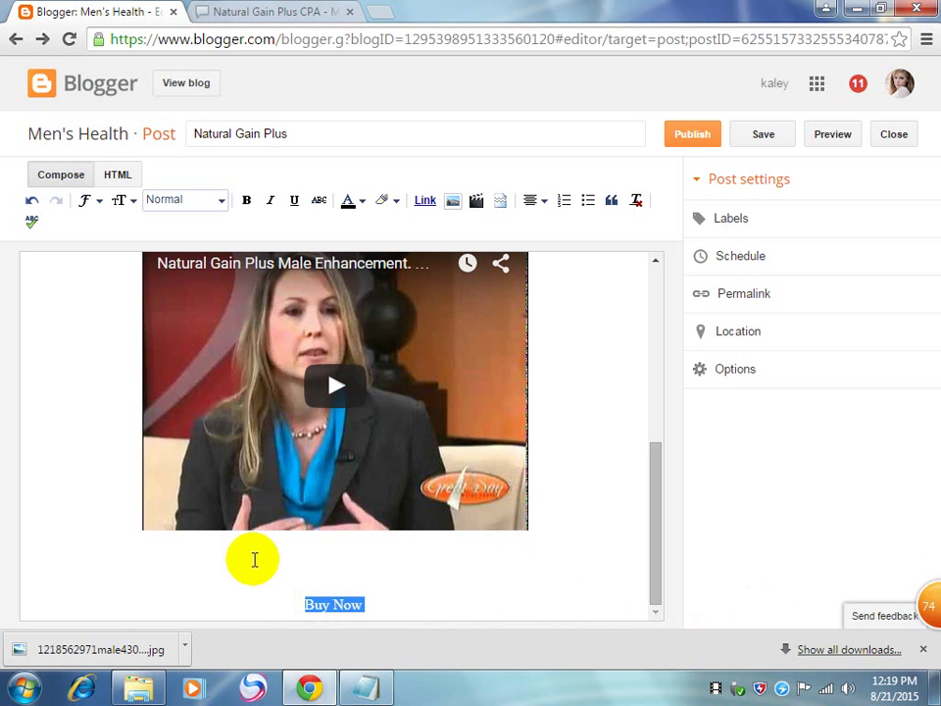
left_click(395, 615)
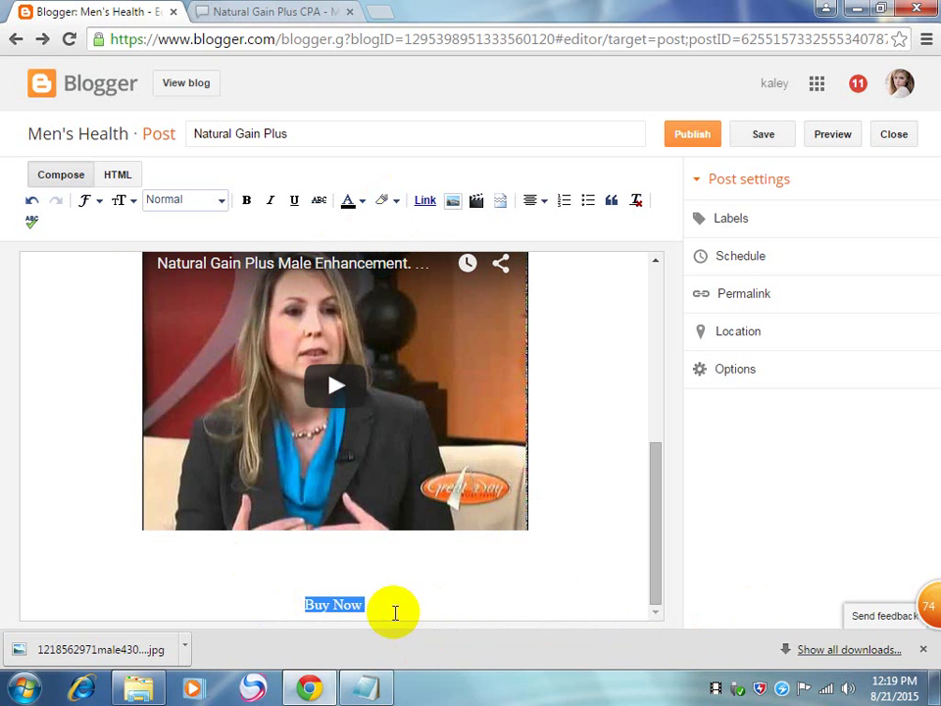
left_click_drag(376, 609, 297, 612)
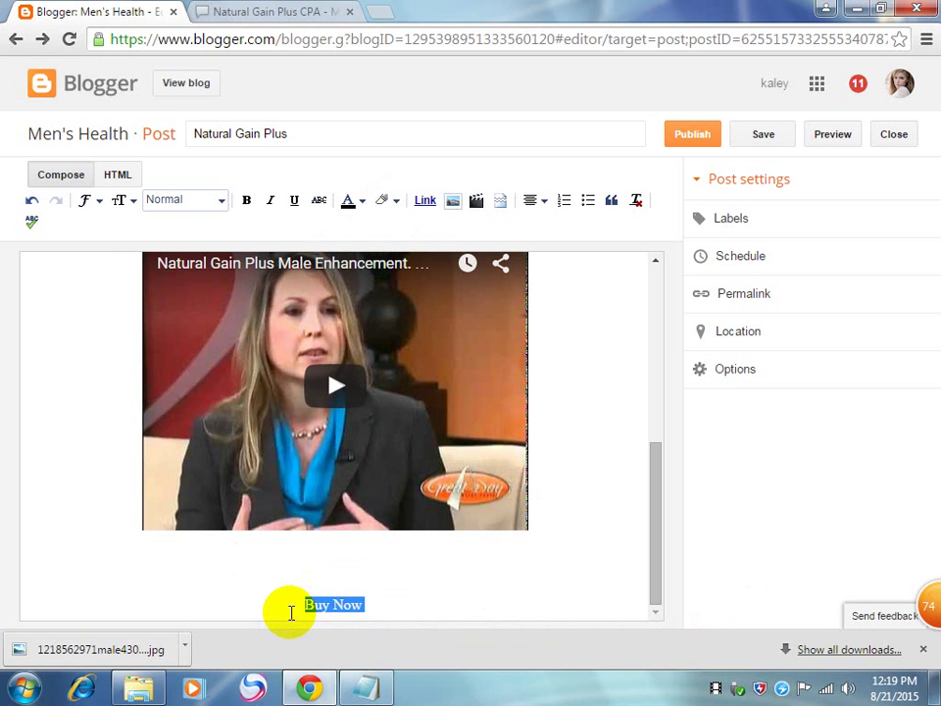
left_click(359, 208)
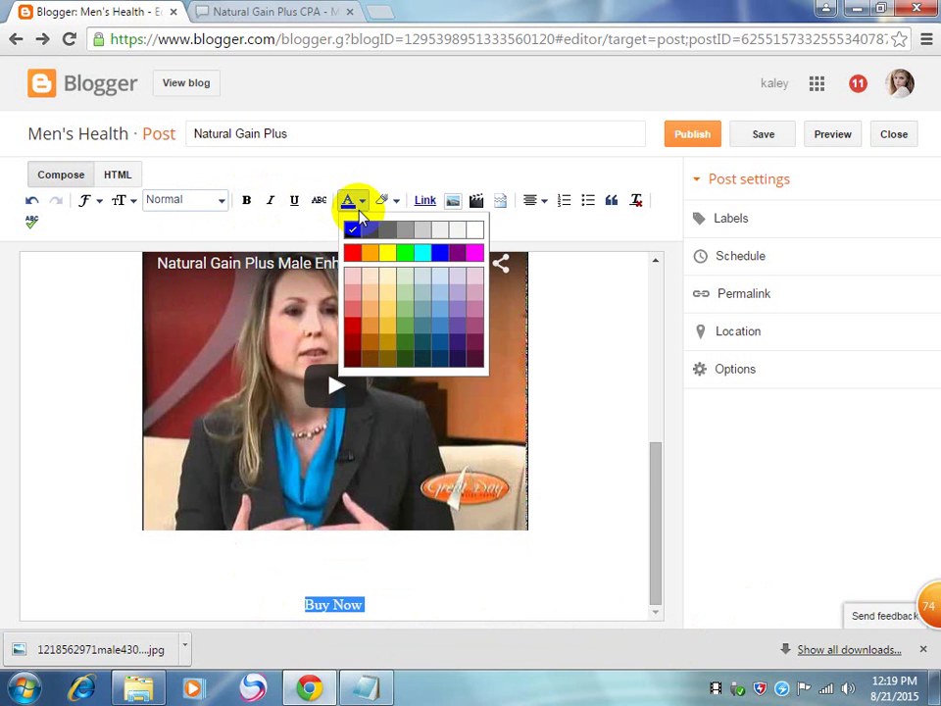
left_click(358, 208)
Step: Style 'Buy Now' as Largest size, bold, italic and blue
left_click(122, 200)
left_click(147, 343)
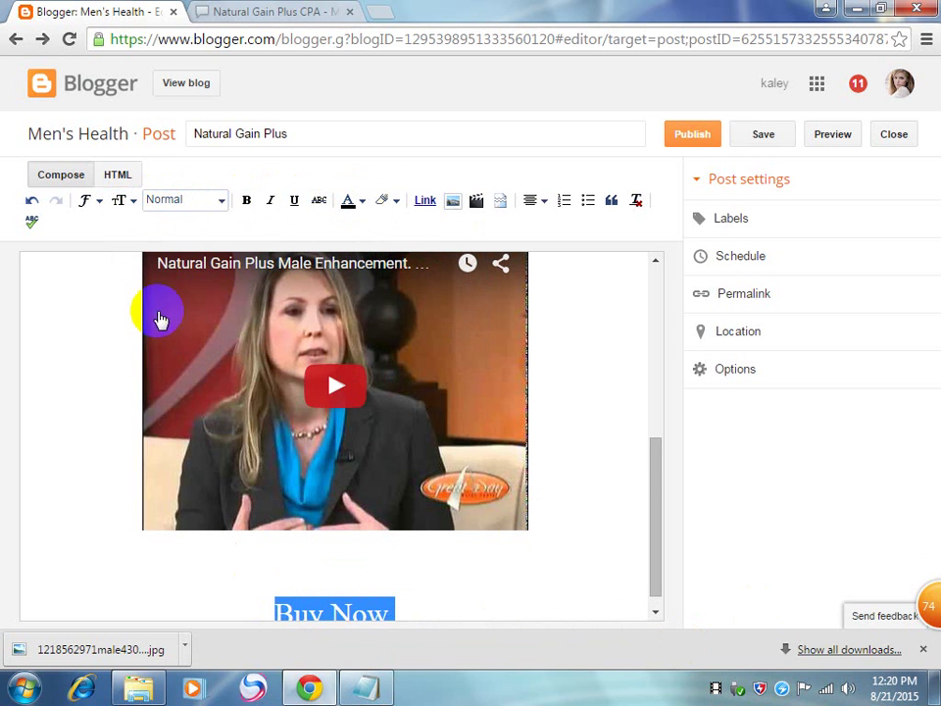
left_click(243, 196)
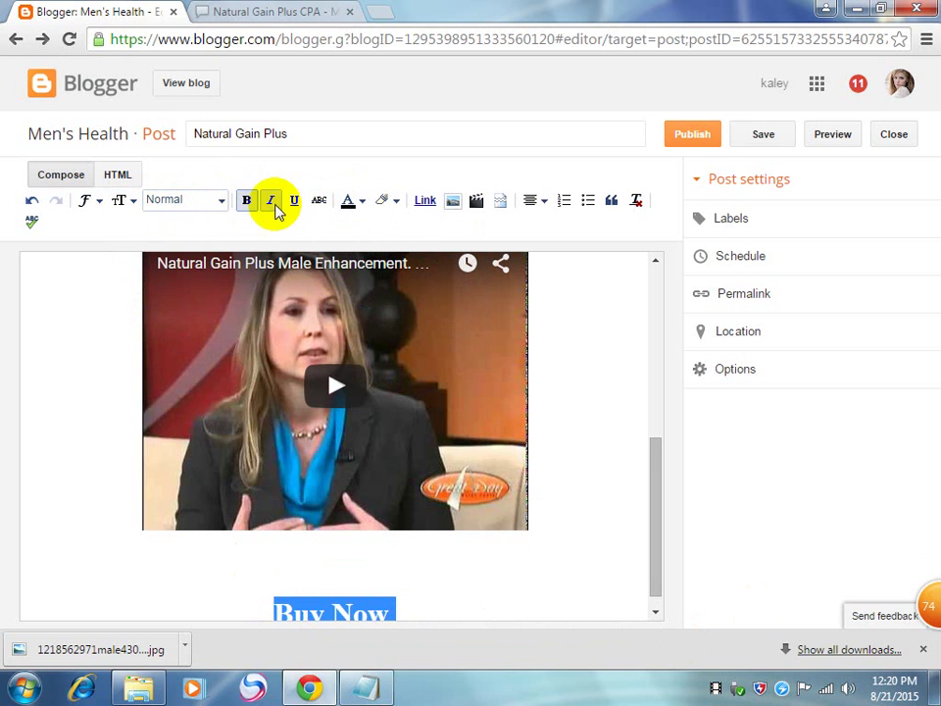
left_click(272, 201)
left_click(358, 206)
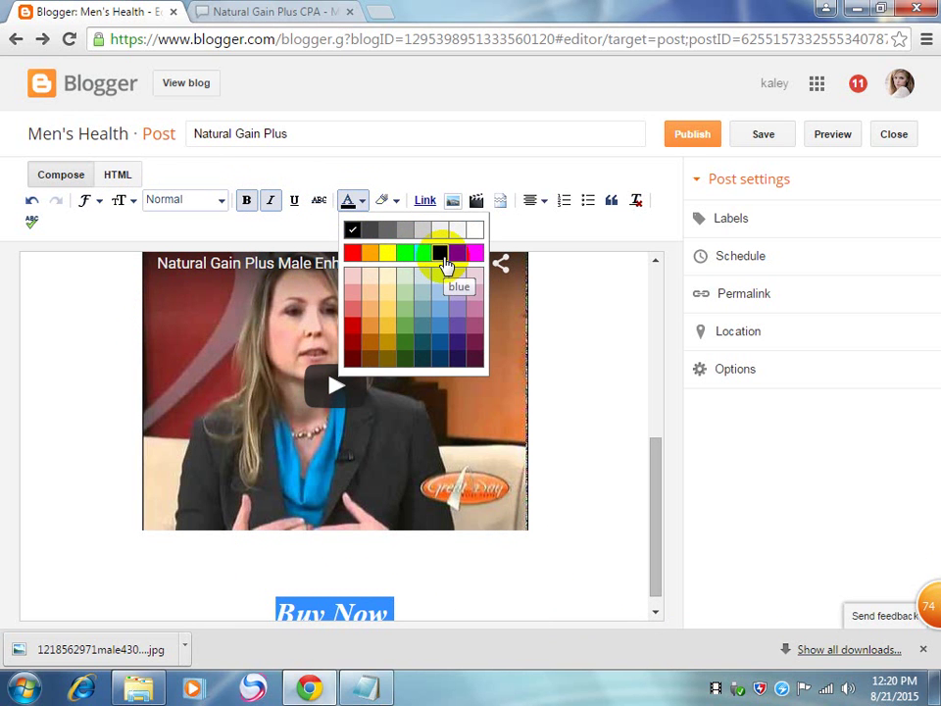
left_click(443, 257)
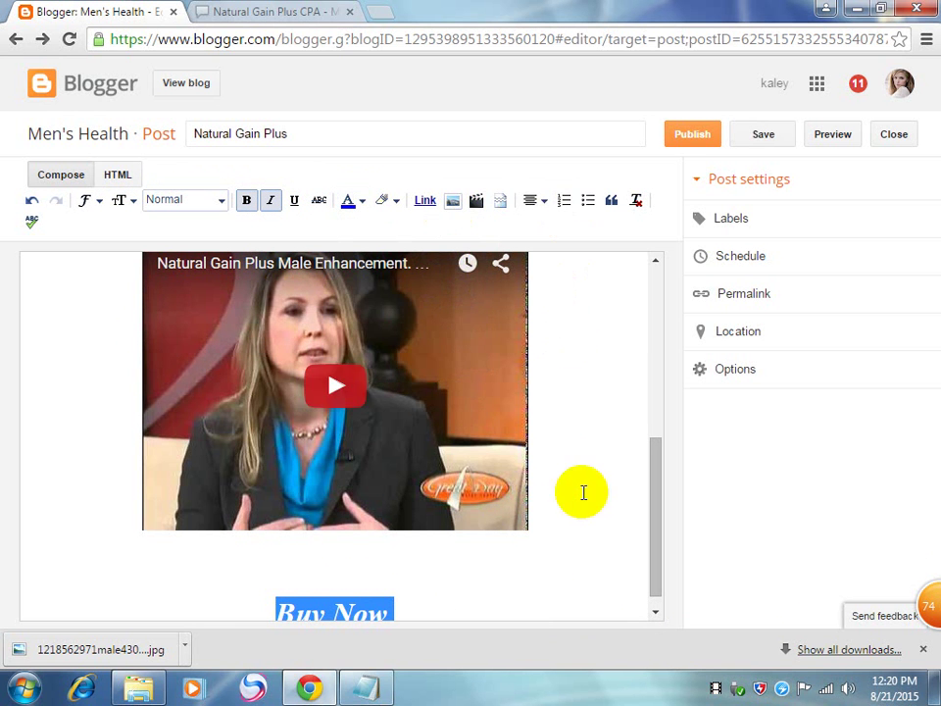
left_click(609, 447)
left_click_drag(656, 462, 662, 578)
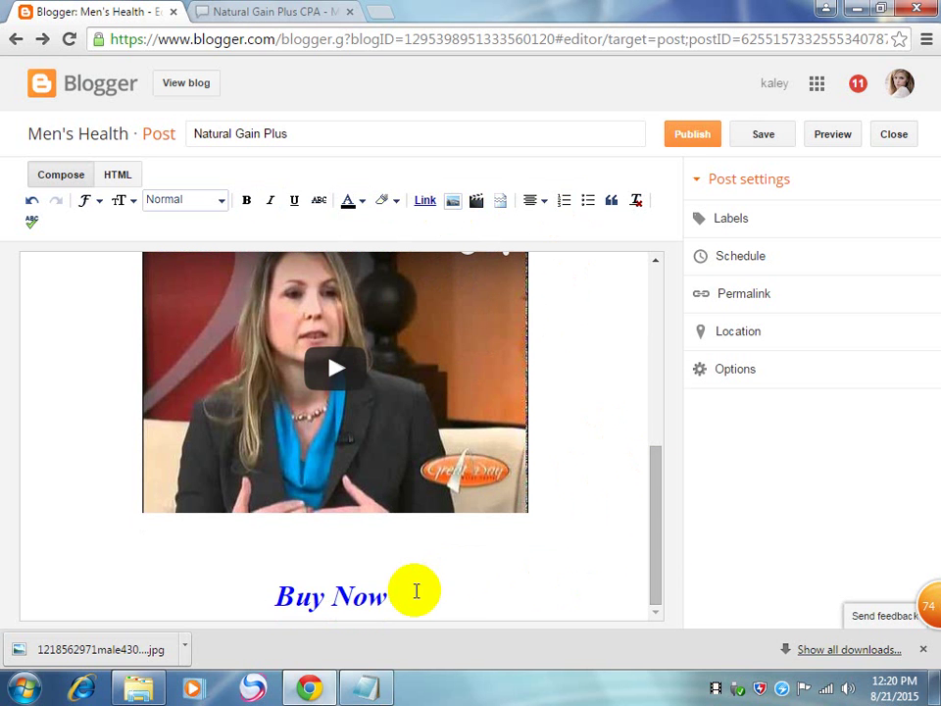
left_click_drag(415, 590, 289, 605)
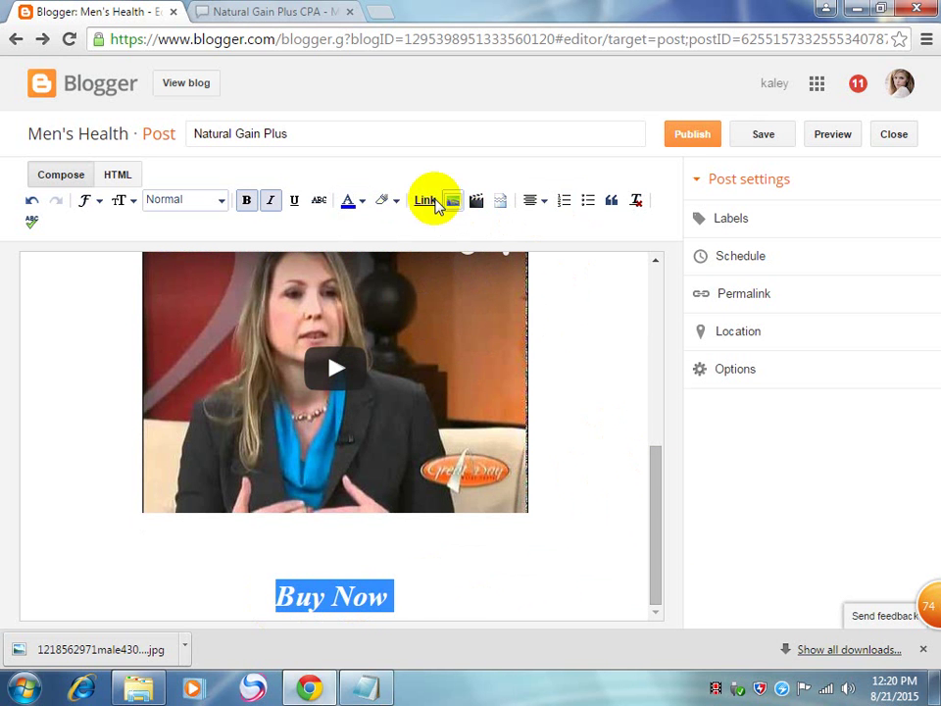
Step: Start linking the Buy Now text and copy the Natural Gain Plus tracking URL
left_click(425, 200)
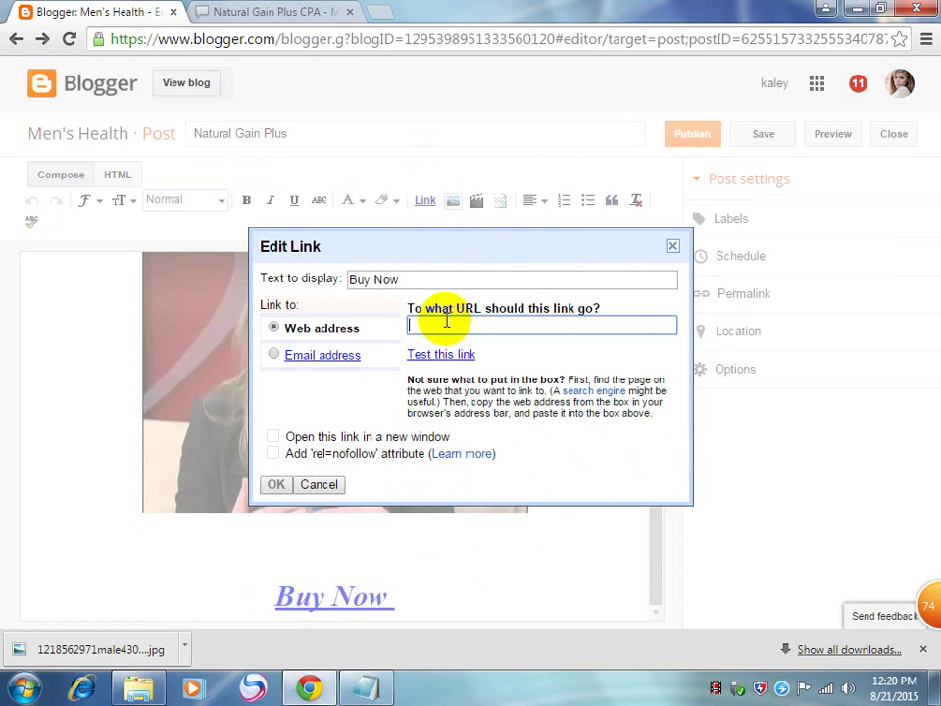
left_click(280, 13)
scroll(374, 300, "up", 5)
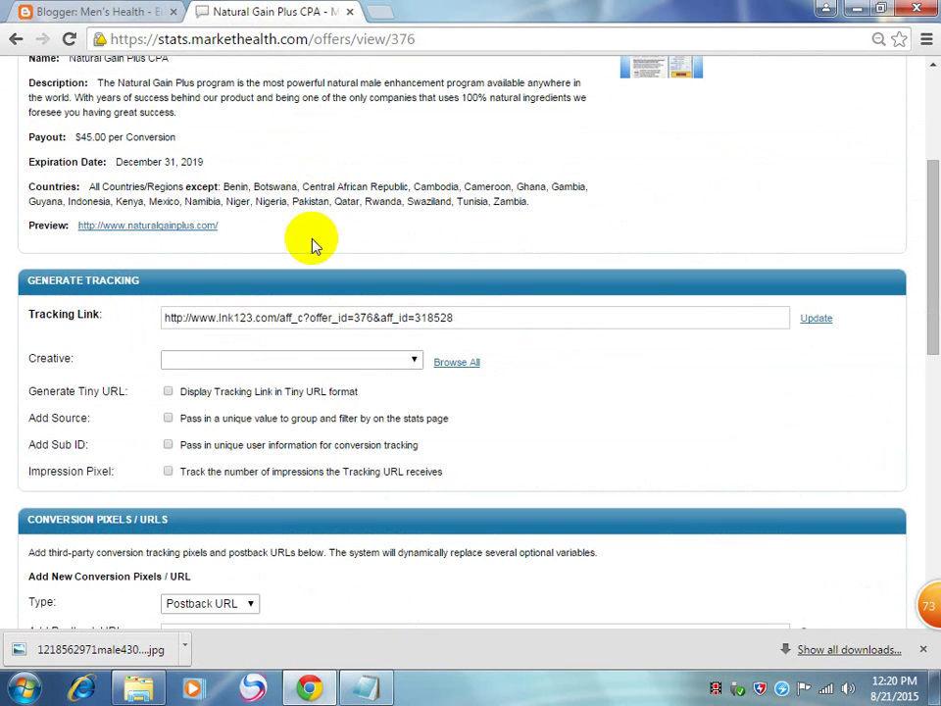
left_click(434, 318)
left_click_drag(434, 318, 64, 295)
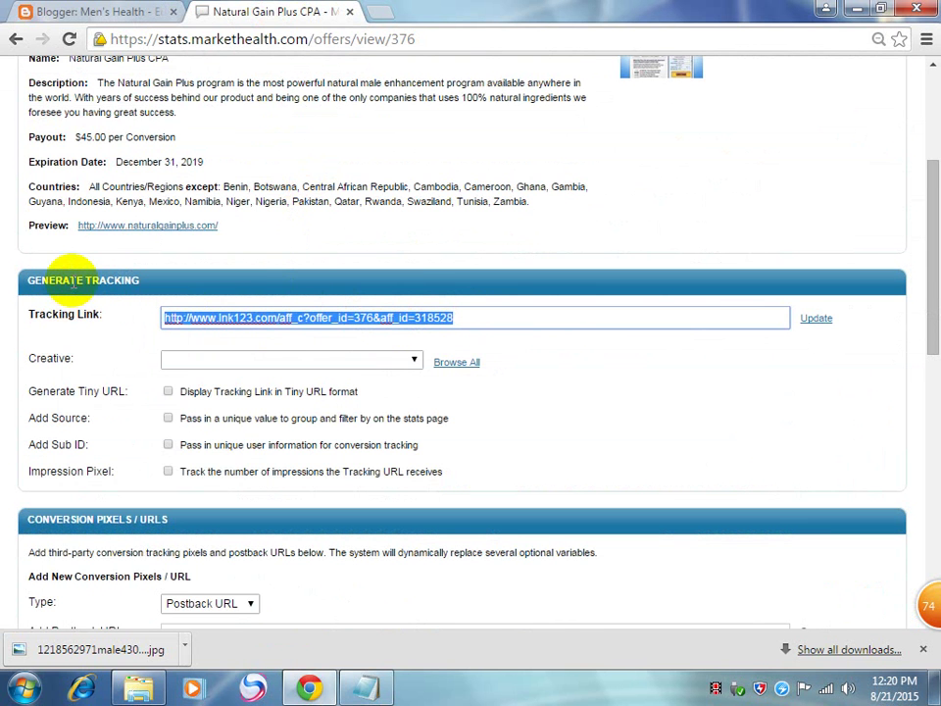
Step: Make the tracking URL the Buy Now link, opening in a new window
left_click(134, 9)
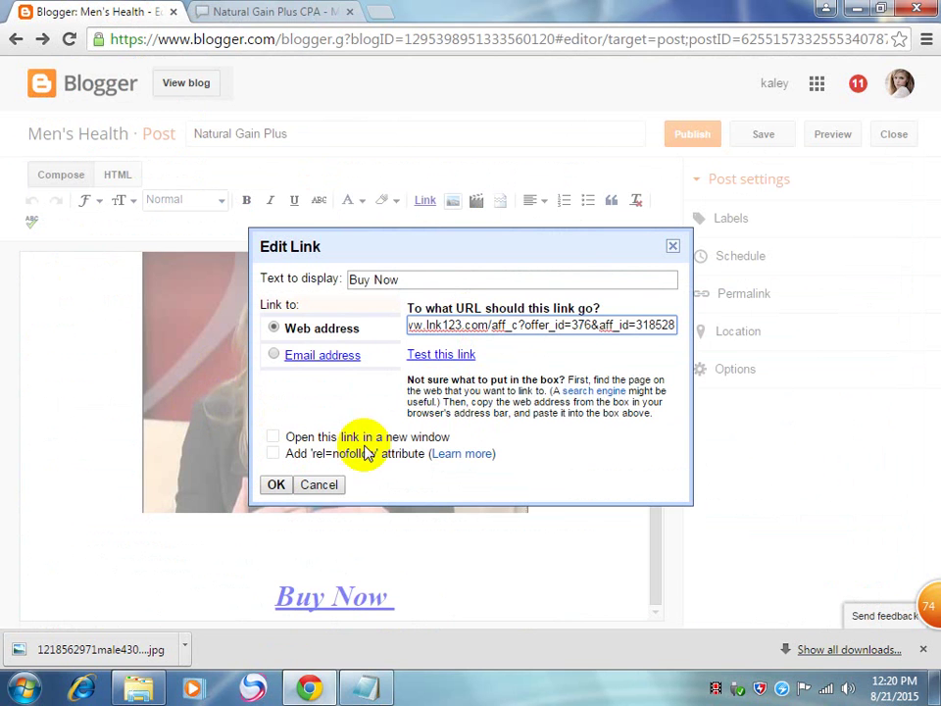
left_click(274, 439)
left_click(278, 480)
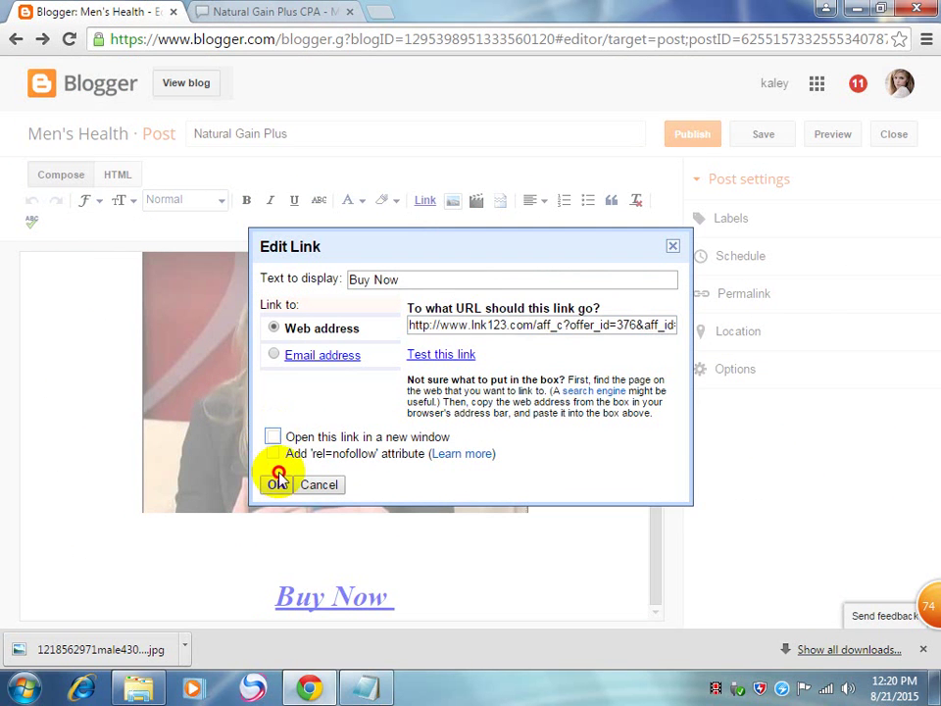
left_click(281, 441)
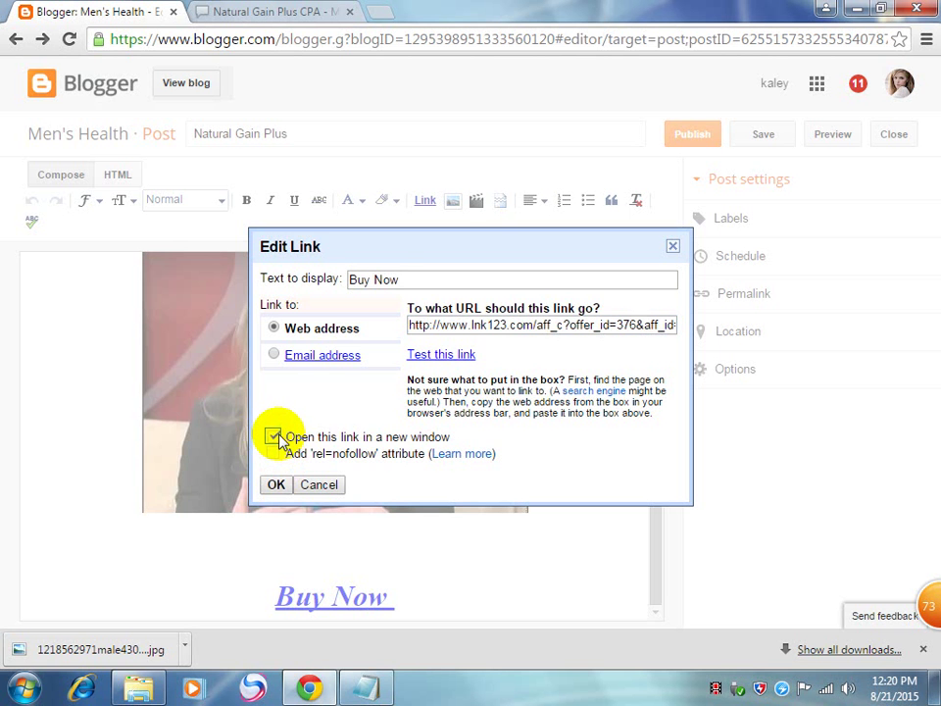
left_click(276, 487)
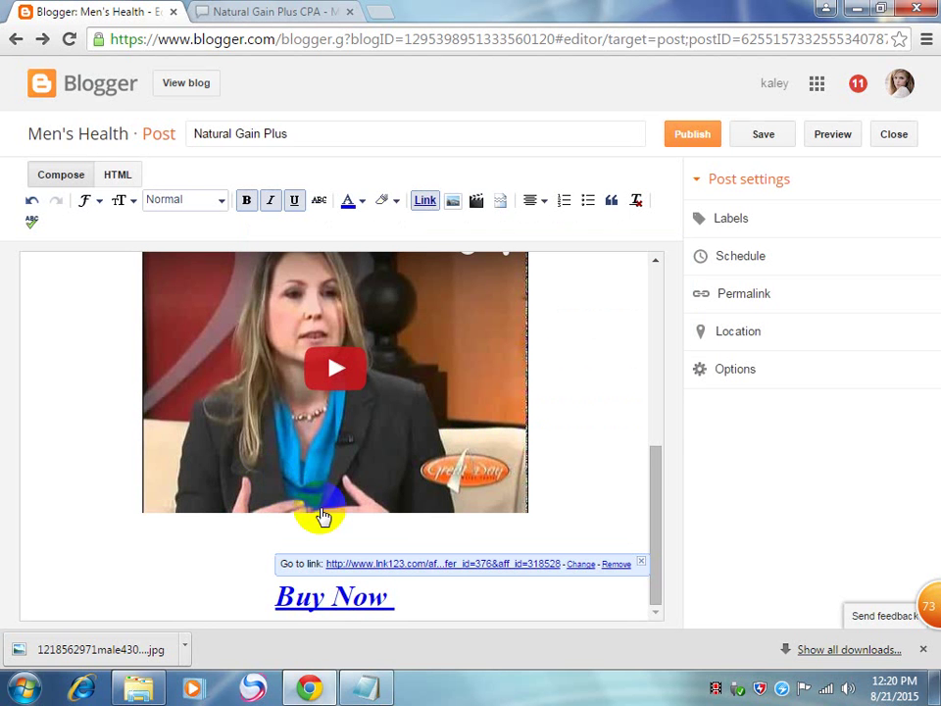
left_click(660, 489)
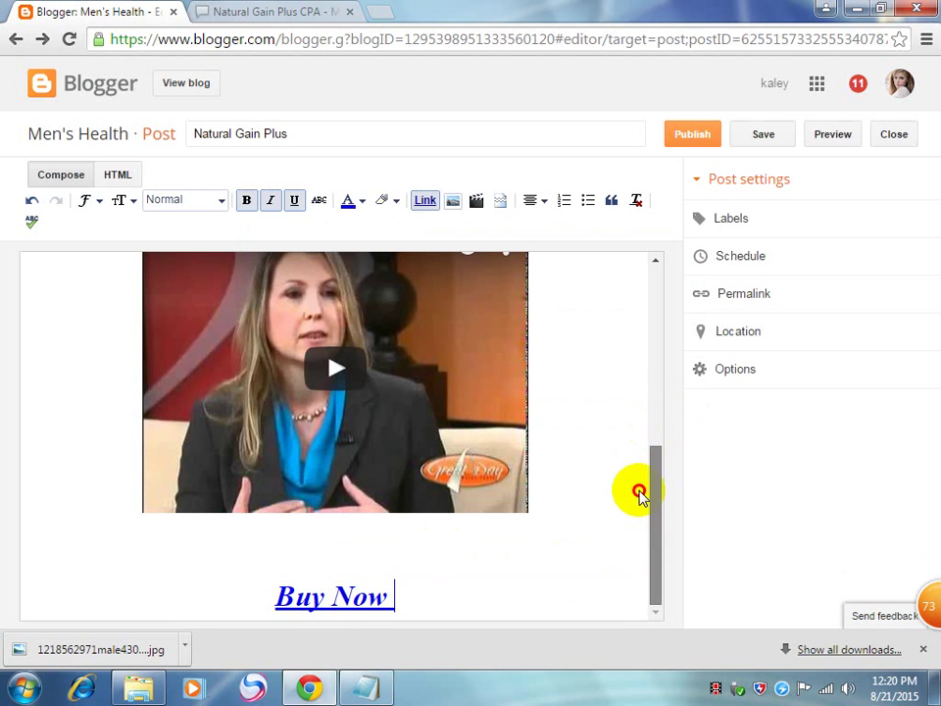
left_click_drag(638, 495, 671, 267)
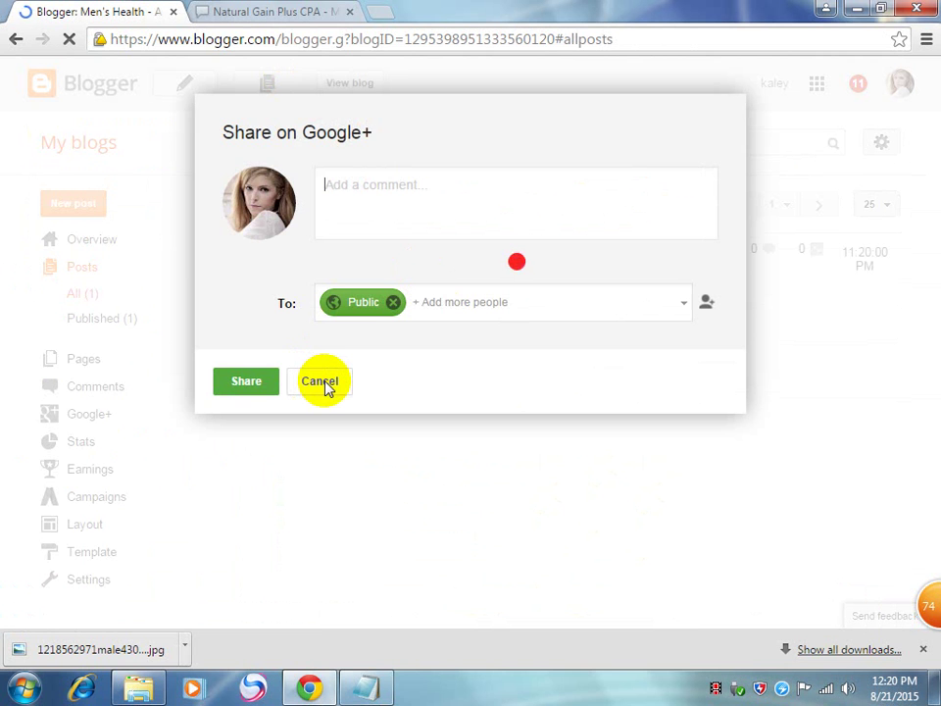
Step: Skip Google+ sharing, check the published Natural Gain Plus post live, then return to the offer
left_click(326, 383)
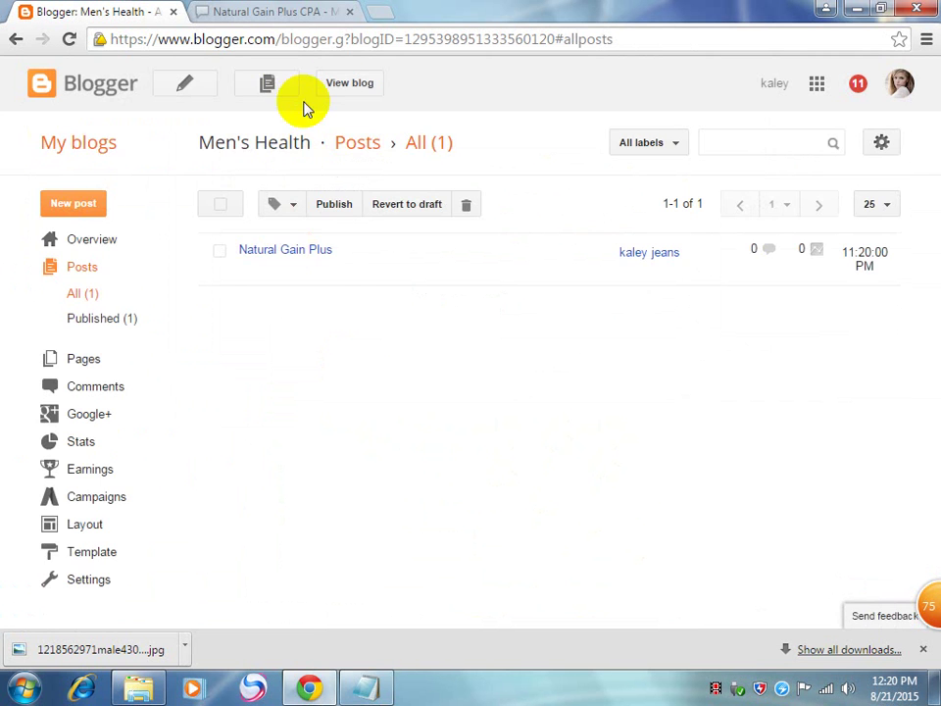
left_click(349, 84)
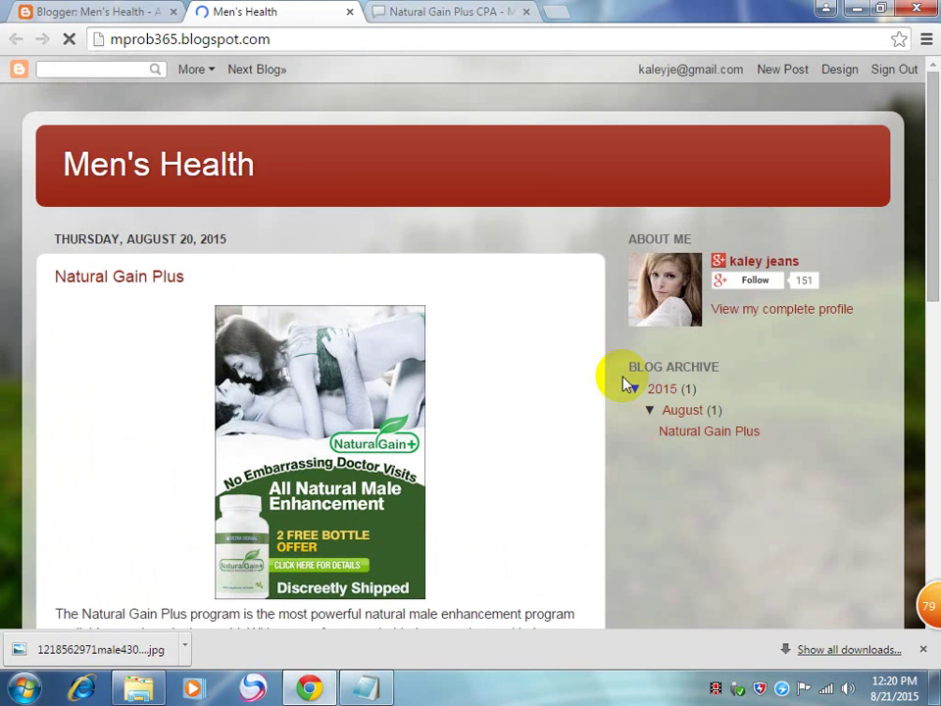
scroll(625, 382, "down", 7)
scroll(624, 383, "down", 3)
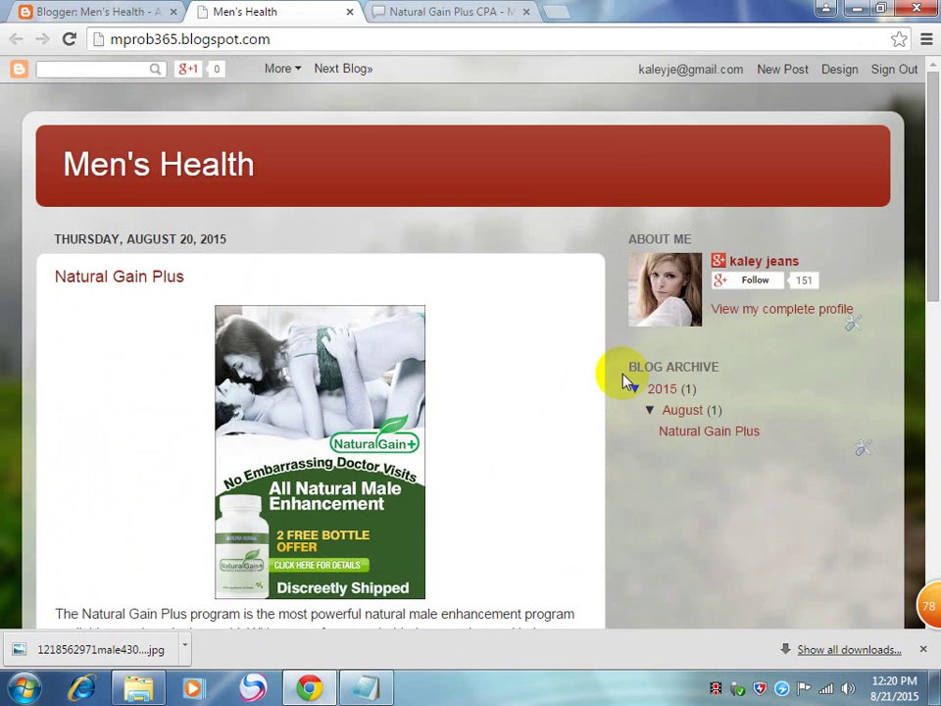
left_click(706, 267)
left_click(405, 8)
scroll(487, 242, "up", 3)
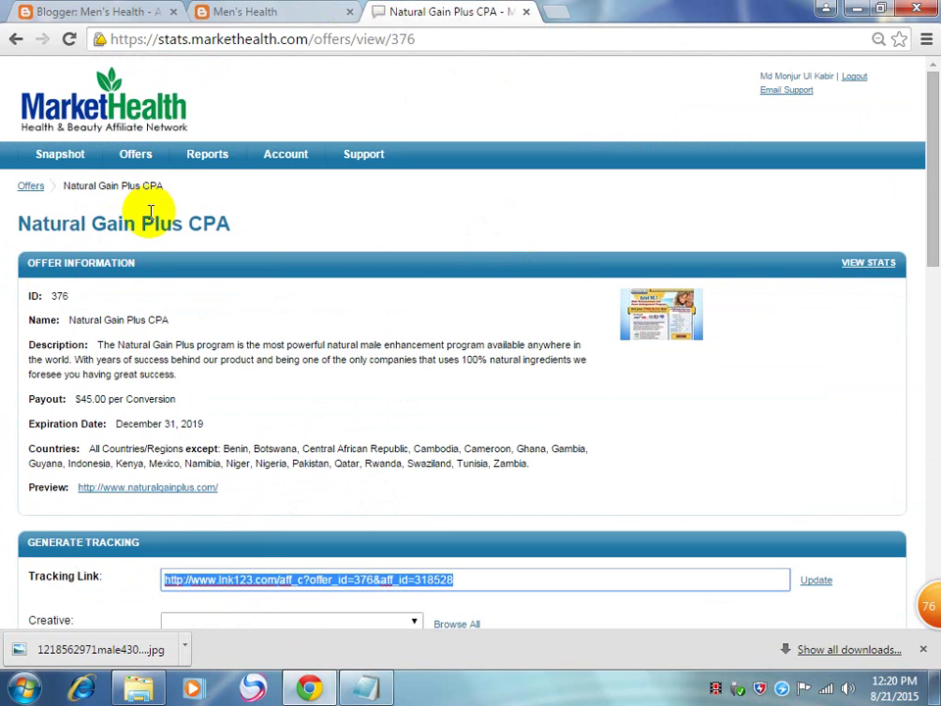
Step: Preview the row 4742 Natural Gain Plus banner, which turns out empty
mouse_move(150, 159)
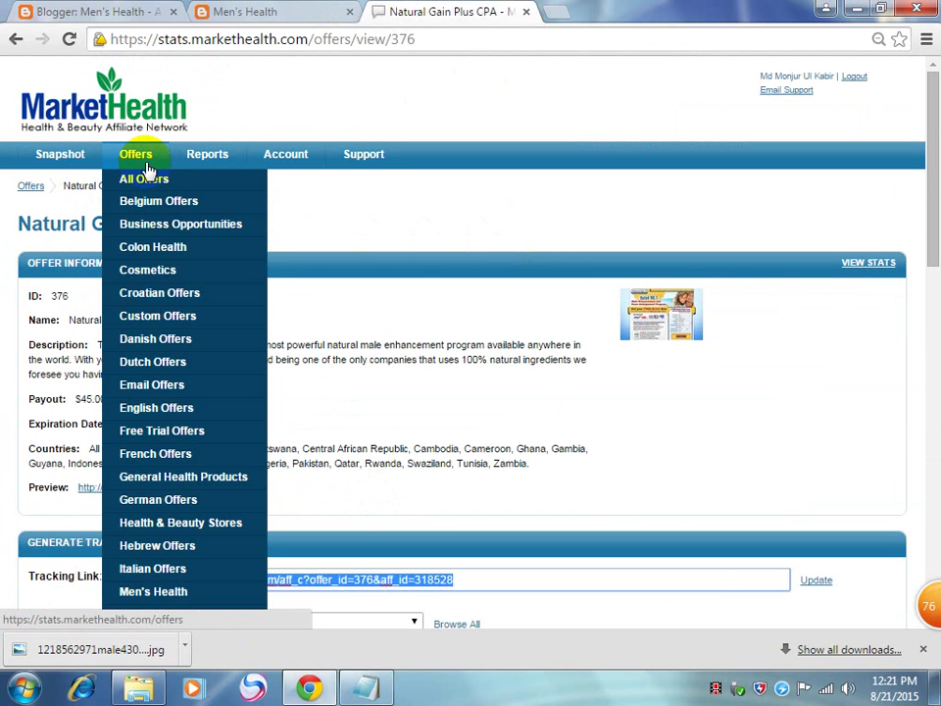
scroll(686, 396, "down", 5)
scroll(686, 396, "down", 3)
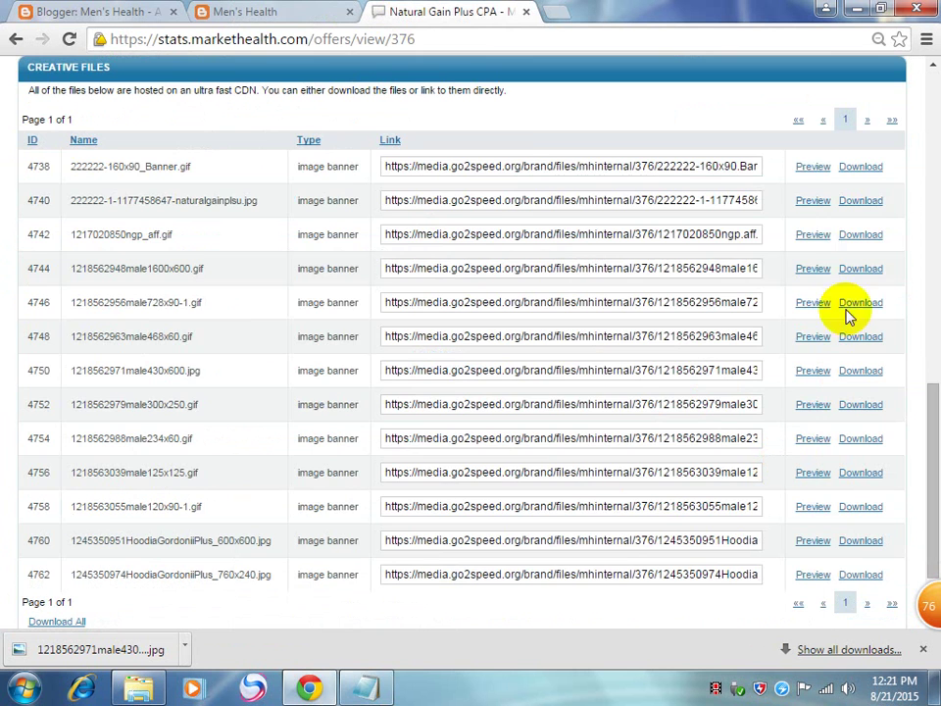
left_click(815, 237)
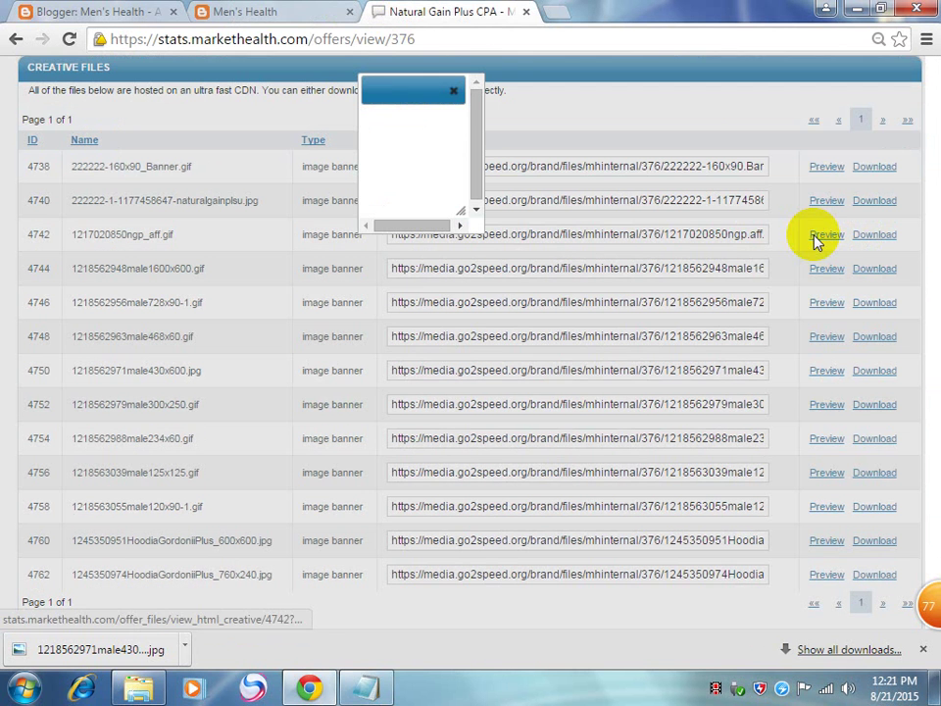
left_click(453, 92)
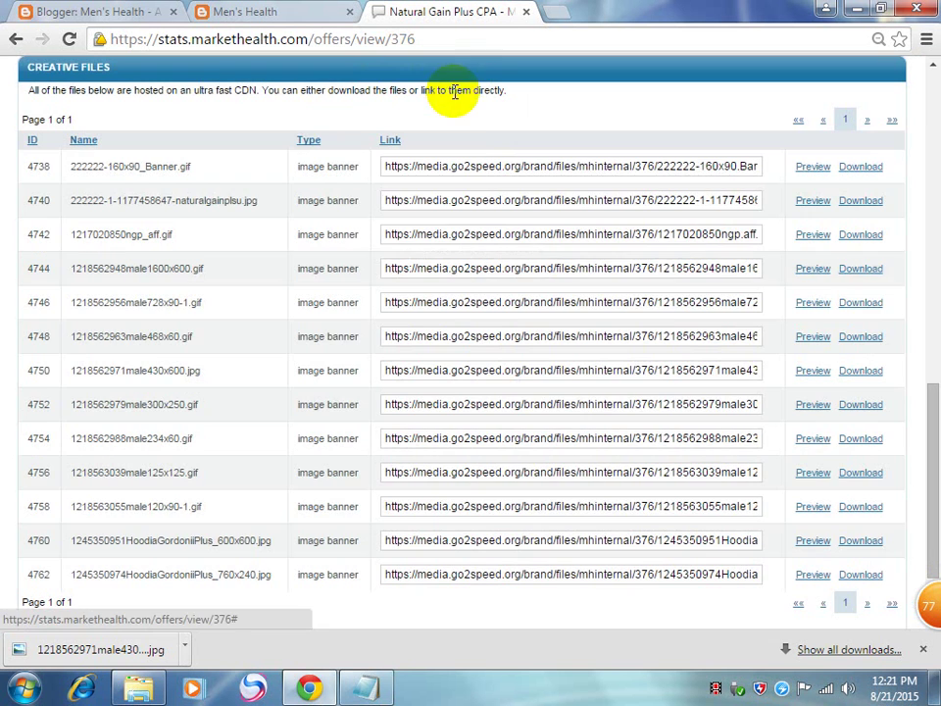
Step: Preview the row 4746 banner and select the 728x90 banner's image URL
left_click(813, 303)
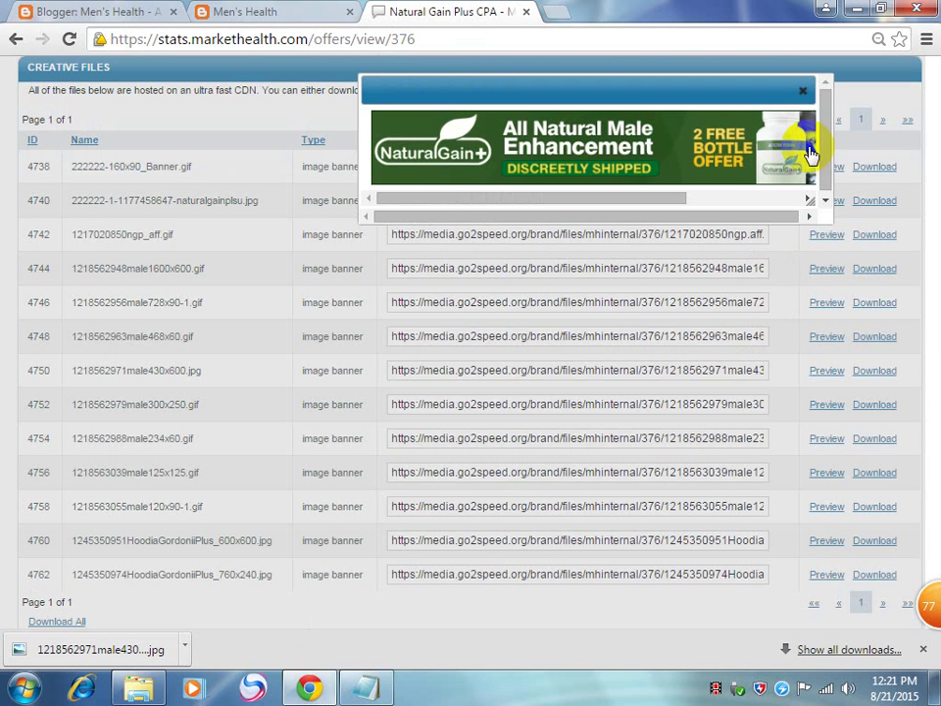
left_click_drag(653, 200, 552, 179)
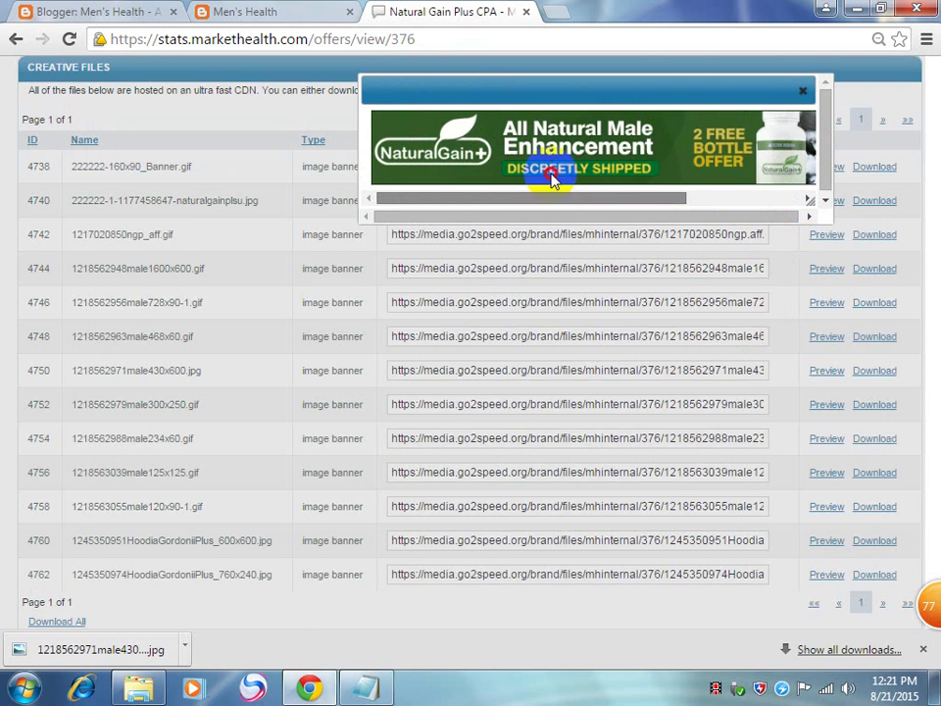
left_click(803, 92)
left_click(813, 305)
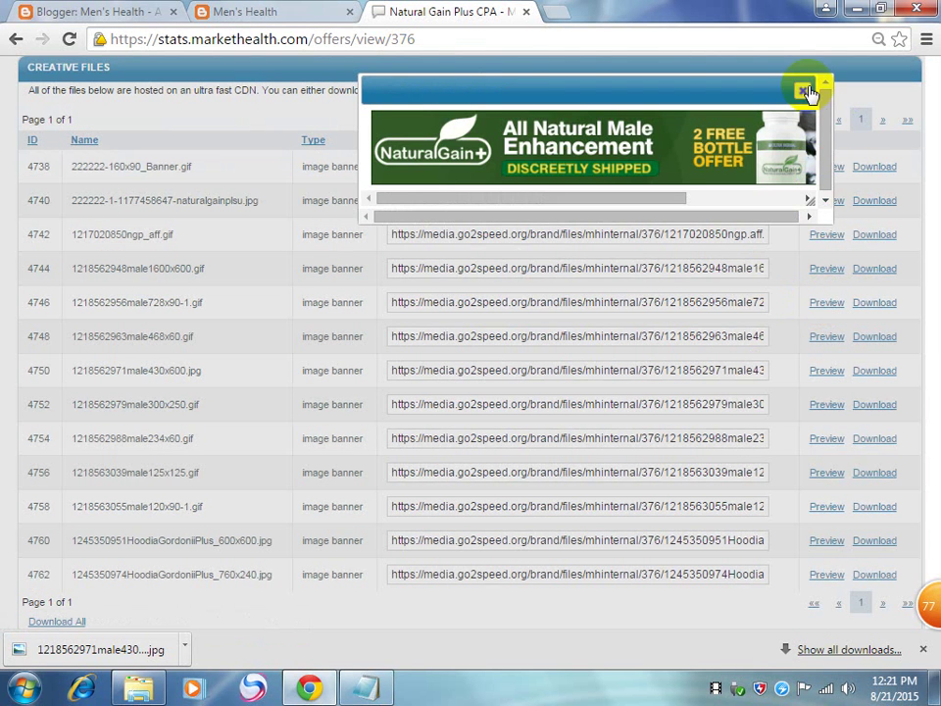
left_click(805, 91)
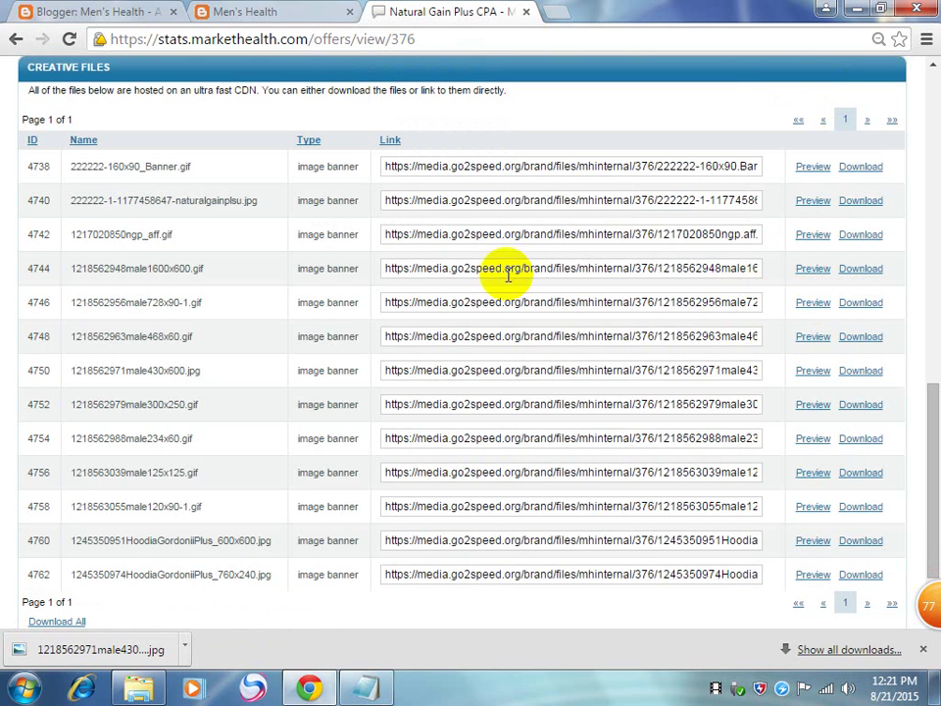
left_click(456, 305)
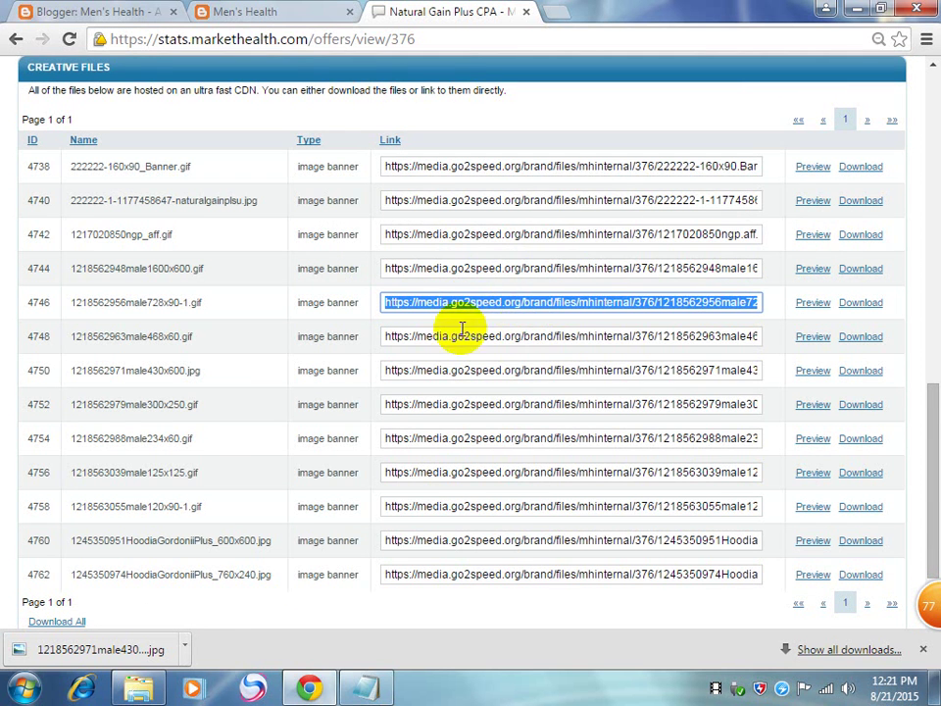
left_click(243, 12)
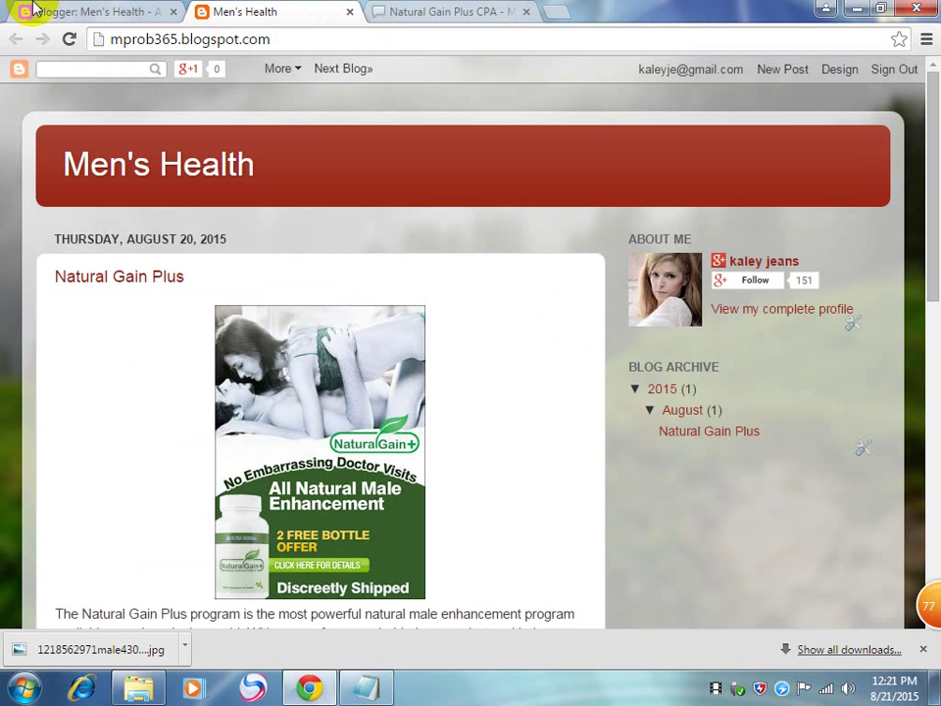
Step: In the Blogger Layout editor, add an Image gadget to the Cross-Column area
left_click(33, 10)
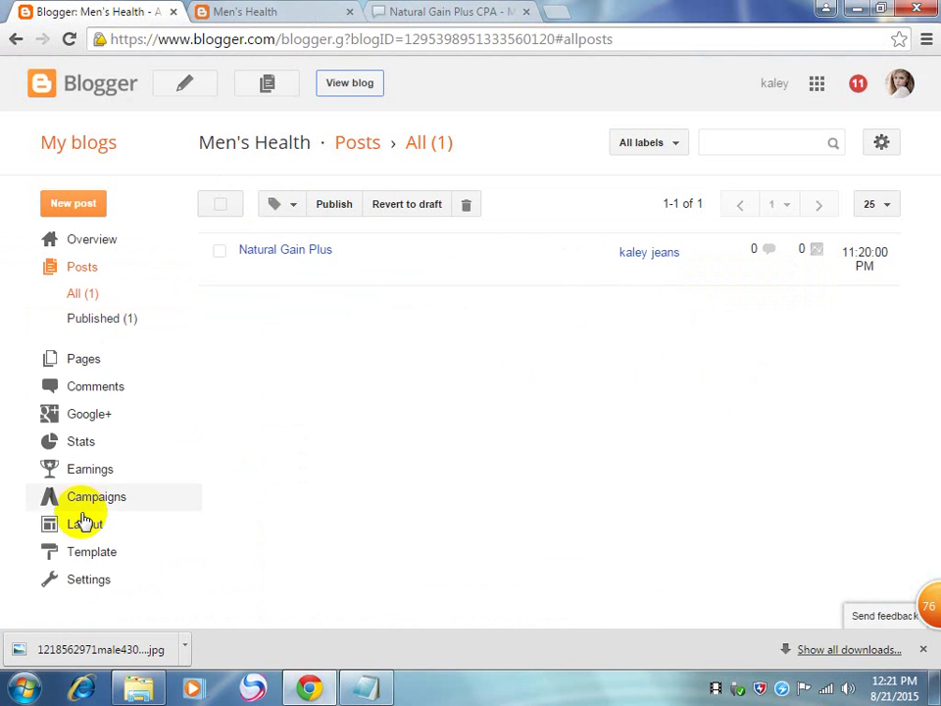
left_click(86, 529)
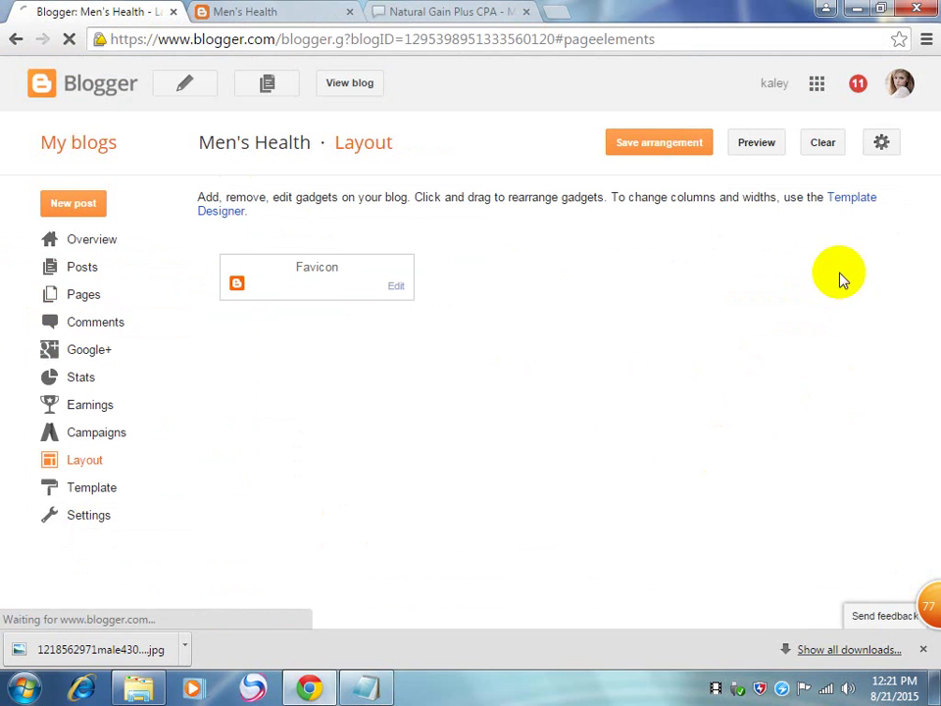
scroll(759, 431, "down", 1)
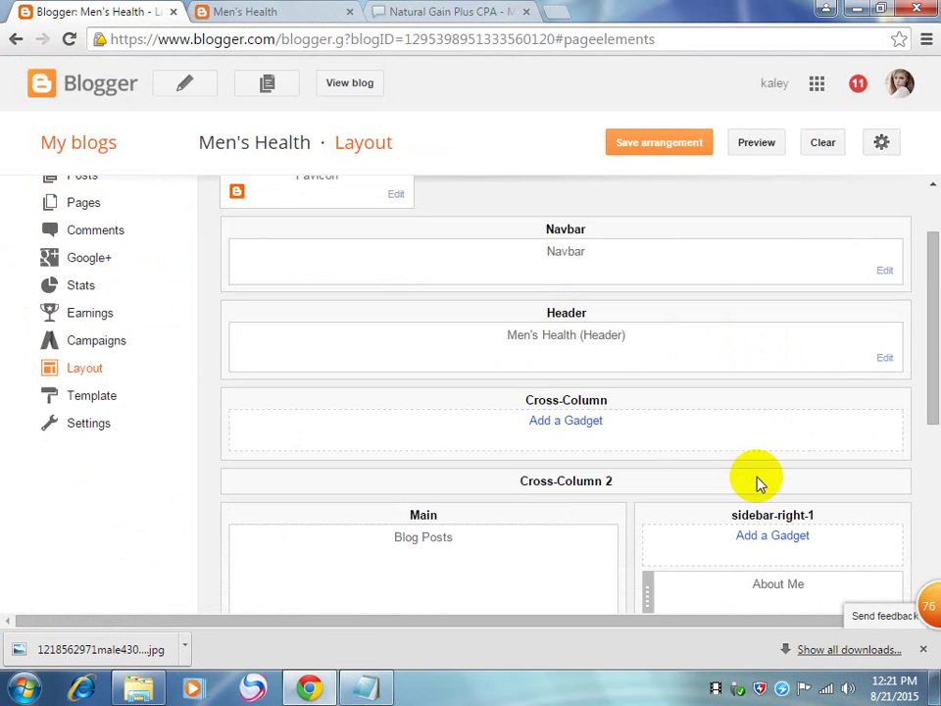
left_click(577, 423)
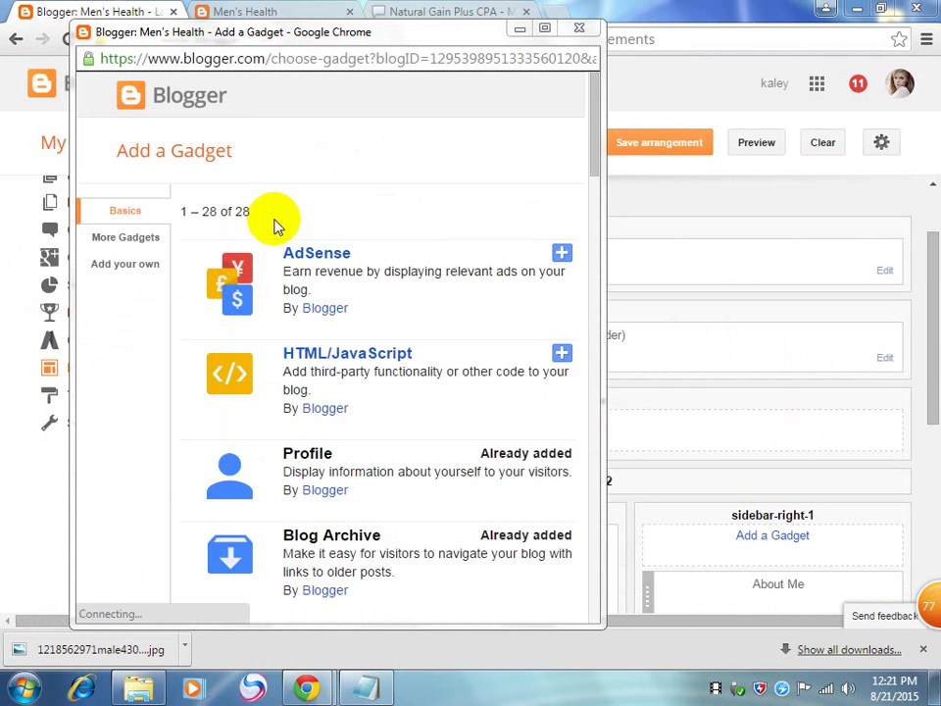
left_click_drag(595, 163, 607, 238)
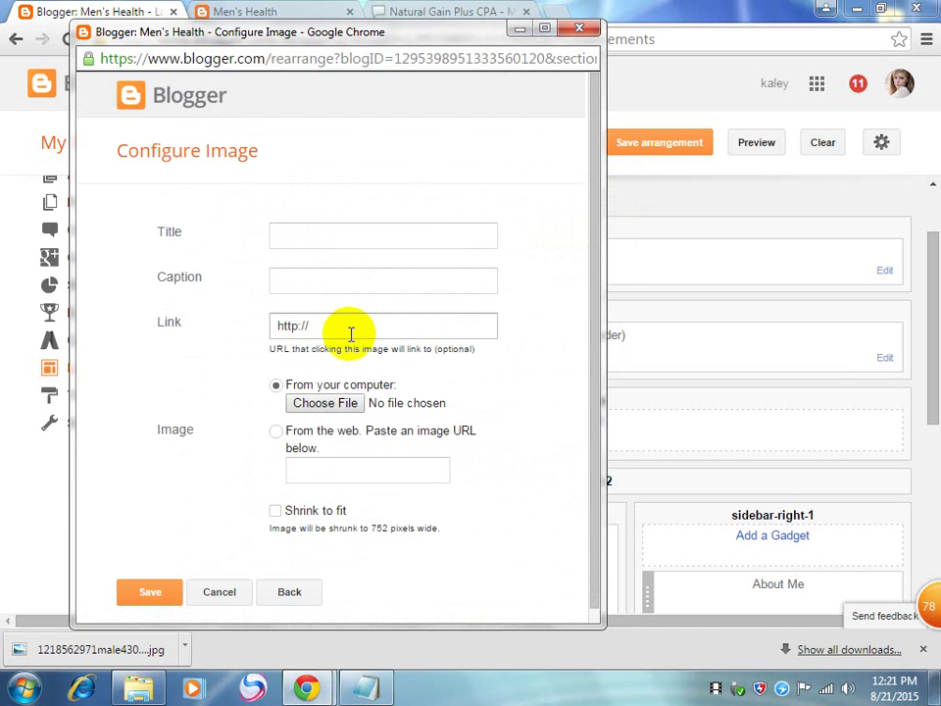
Step: Load the banner image from the web and paste the Natural Gain Plus tracking link as its Link
left_click(341, 473)
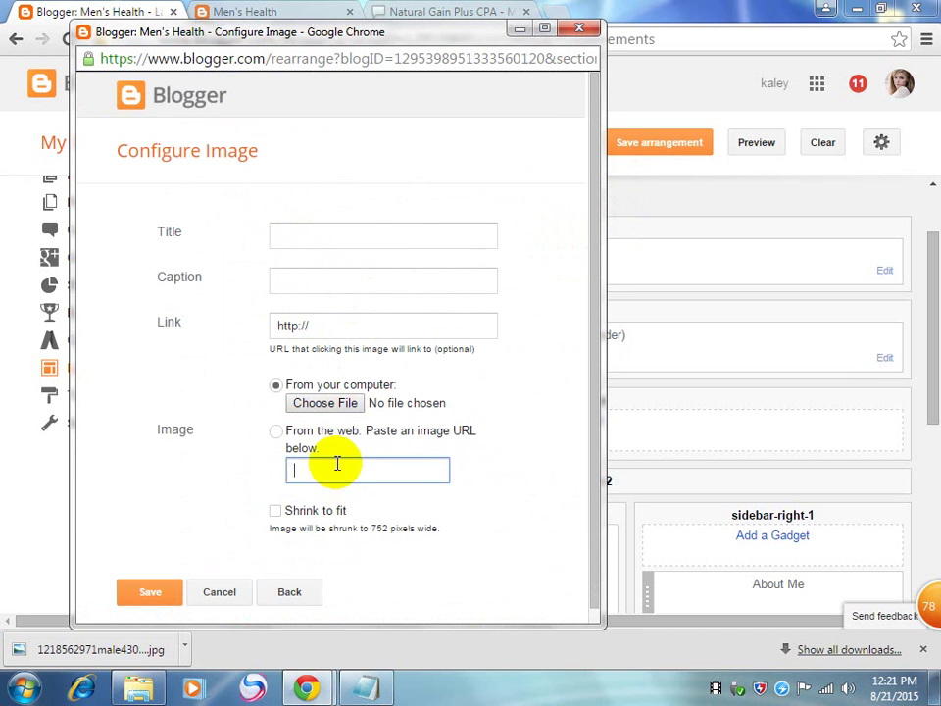
left_click(275, 432)
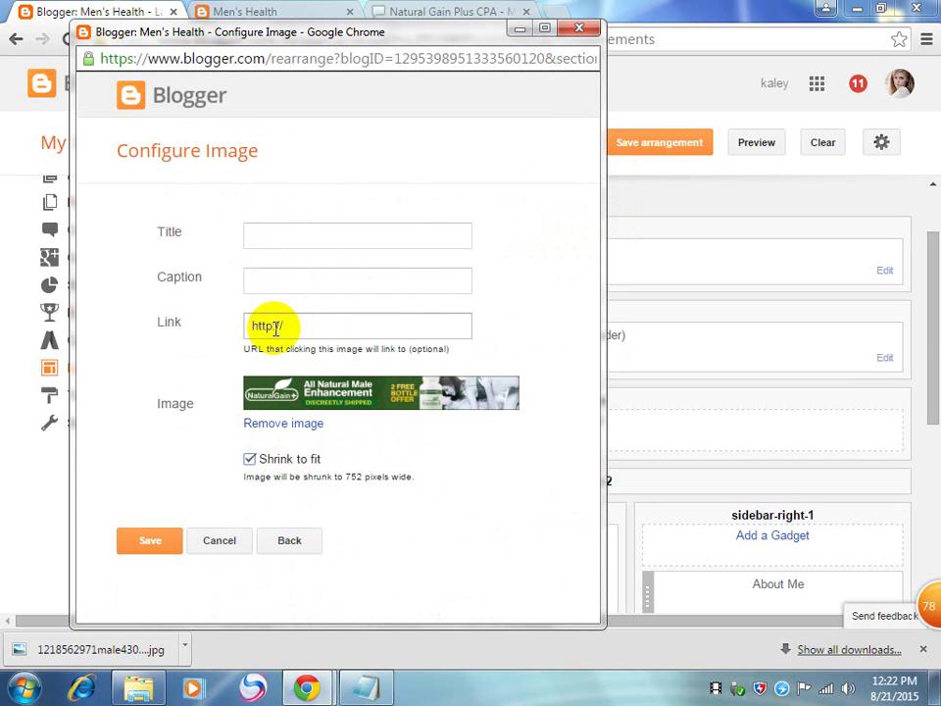
left_click_drag(315, 325, 243, 326)
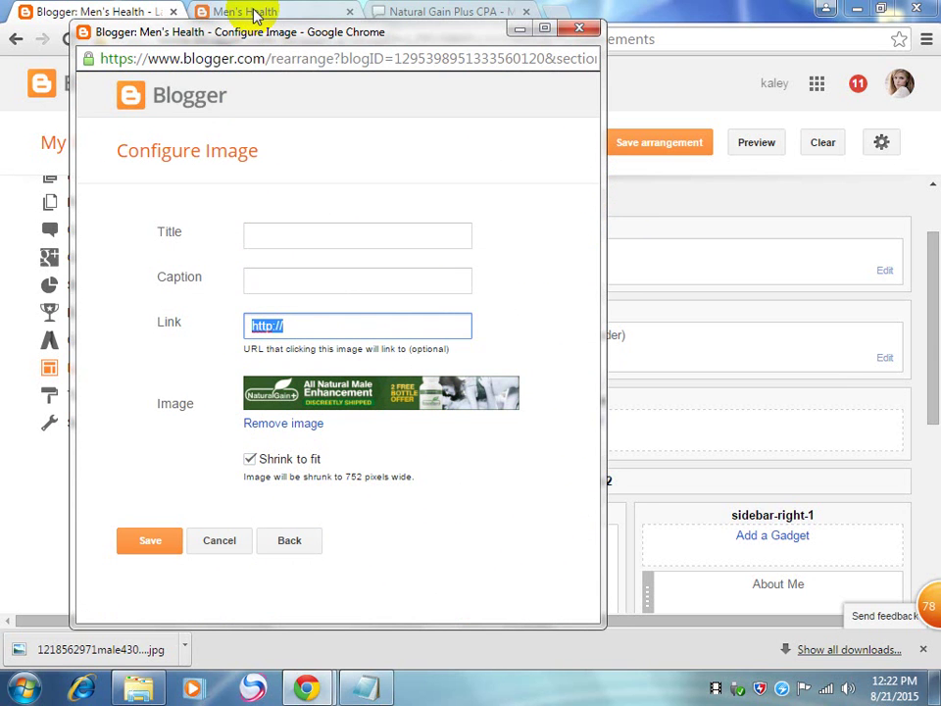
left_click(296, 16)
left_click(450, 11)
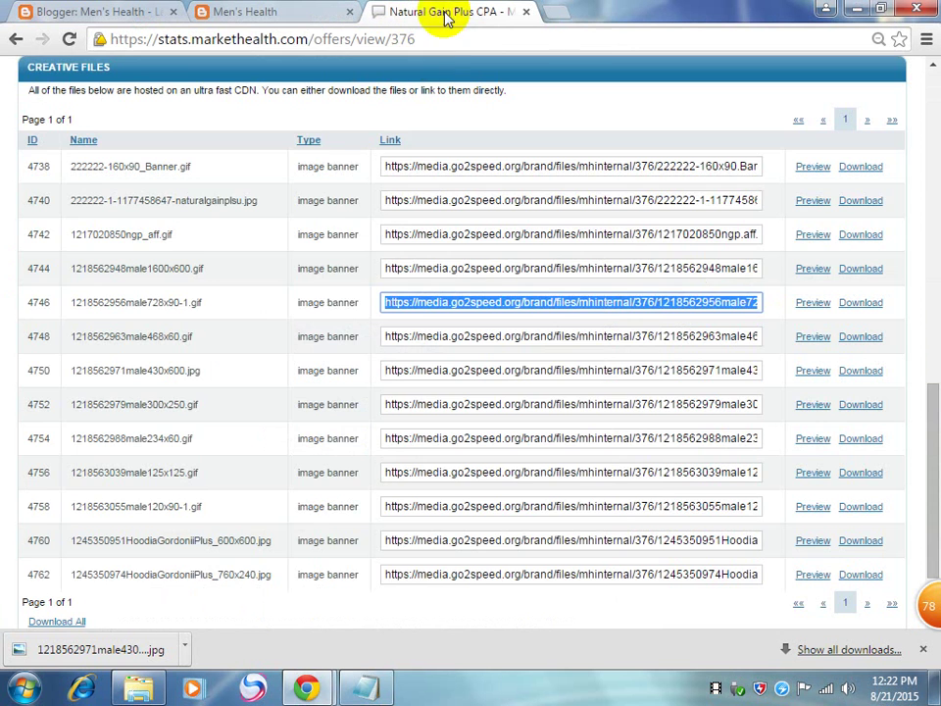
scroll(342, 300, "up", 6)
left_click_drag(473, 231, 152, 233)
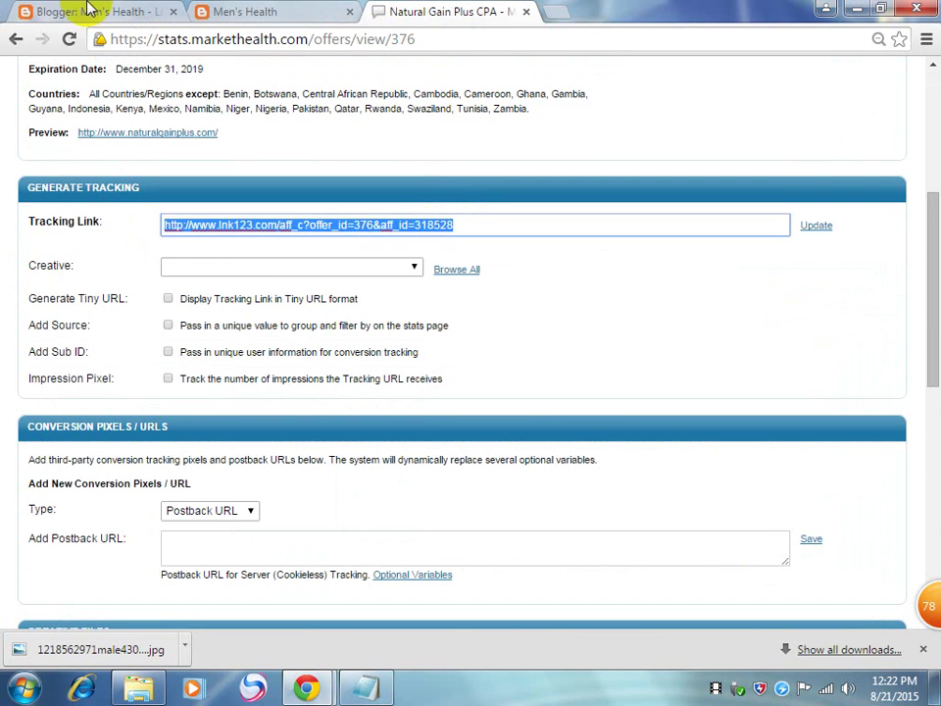
left_click(84, 14)
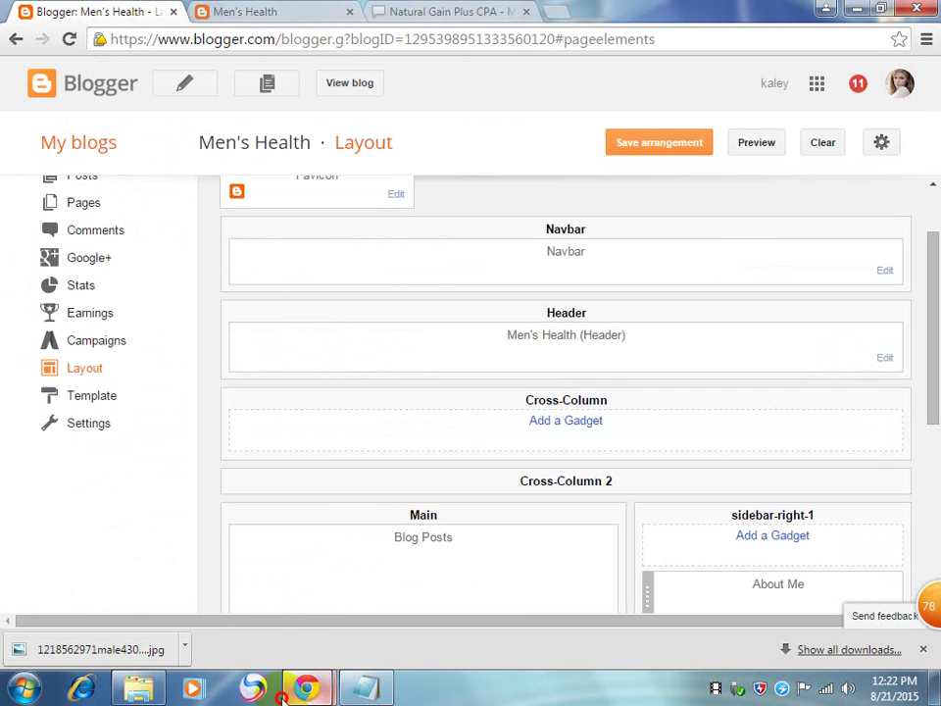
left_click(284, 692)
left_click(368, 603)
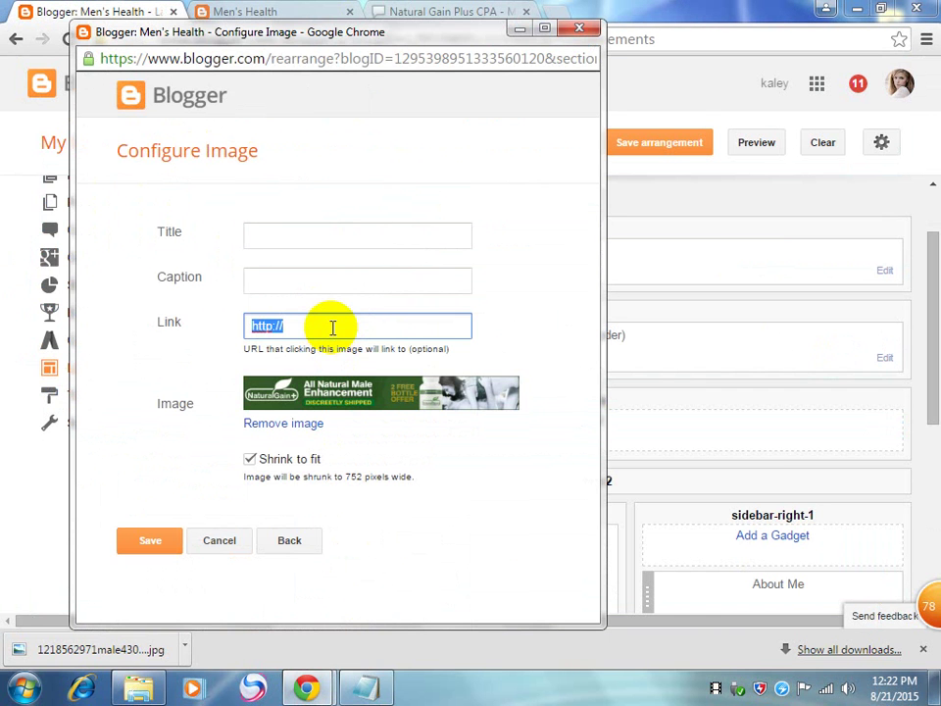
key("ctrl+v")
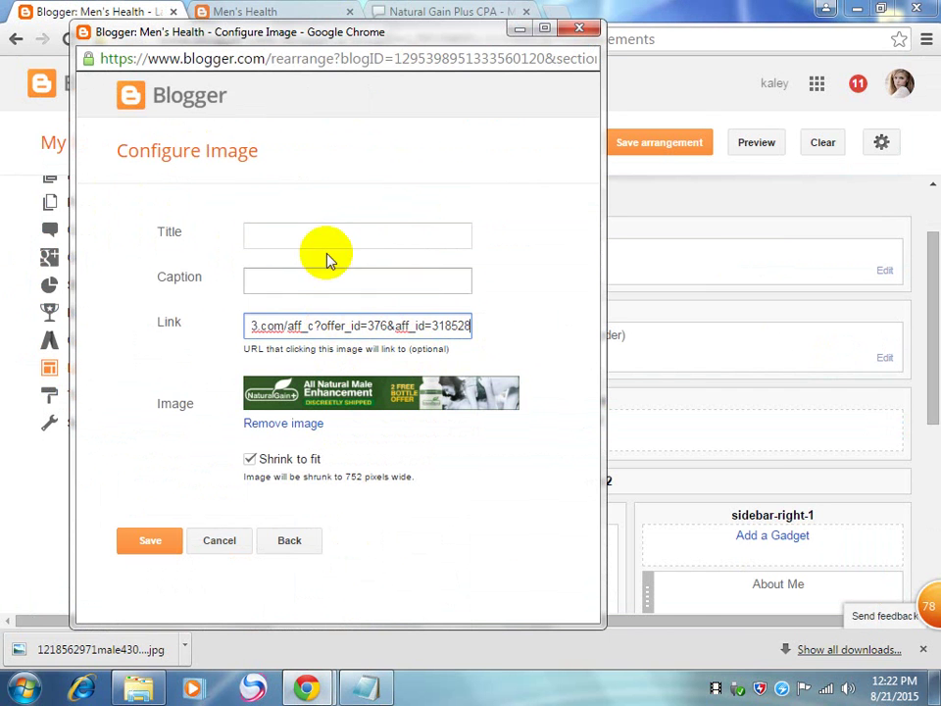
Step: Title the banner gadget 'Male Enlargement', save it, and preview the layout
left_click(292, 233)
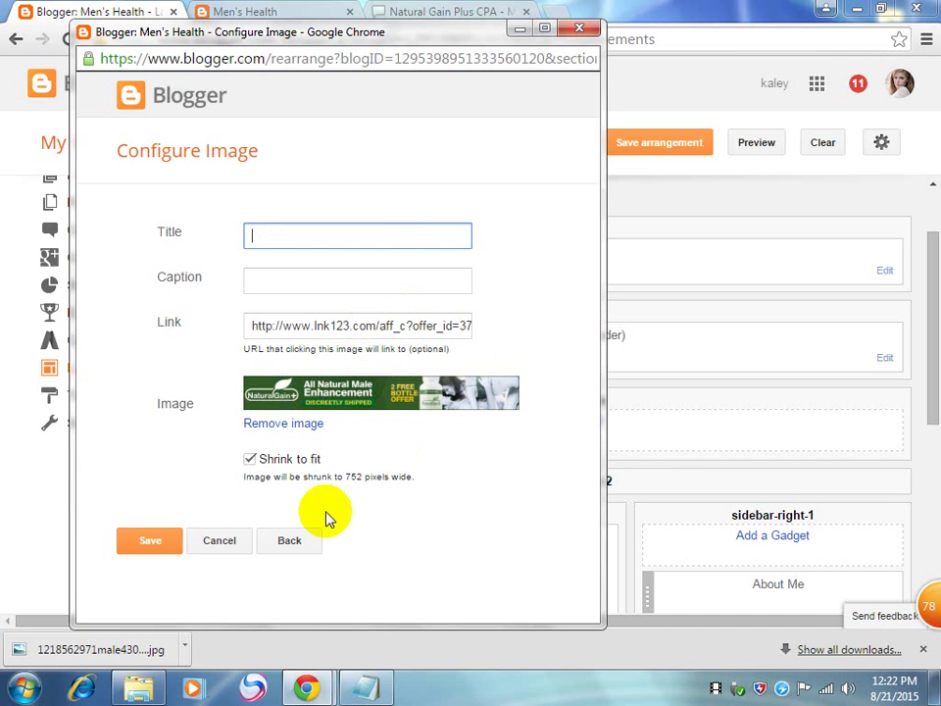
left_click(151, 545)
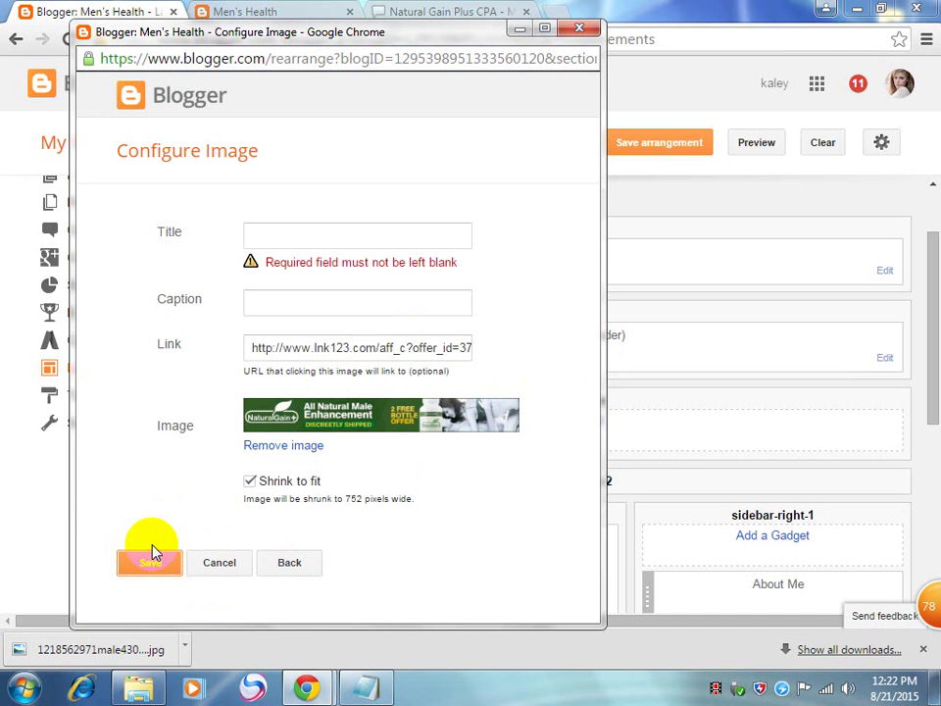
left_click(372, 229)
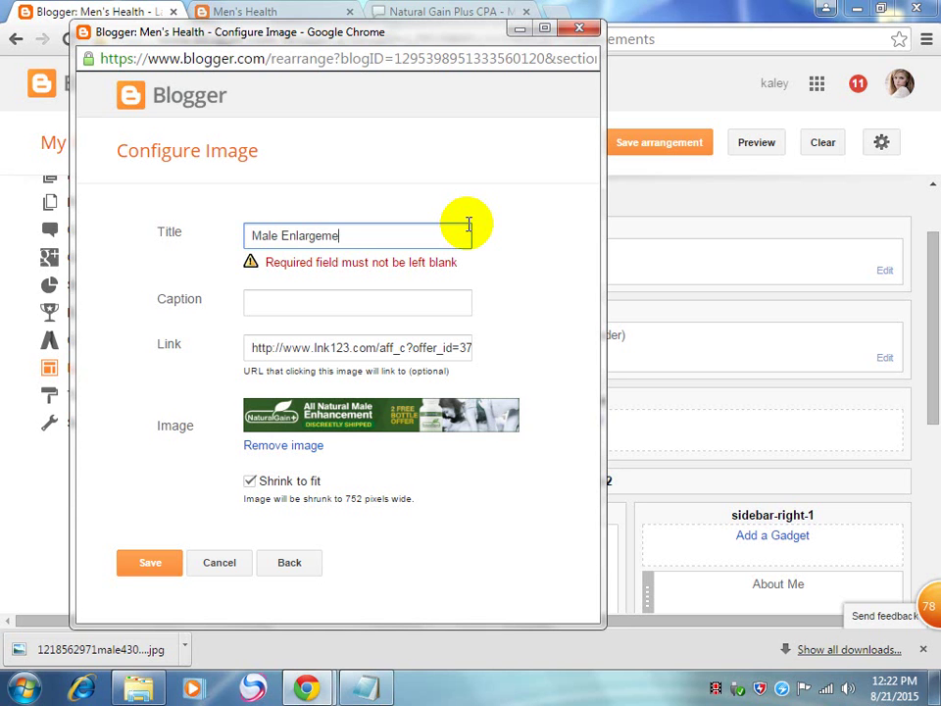
left_click(406, 300)
left_click(157, 563)
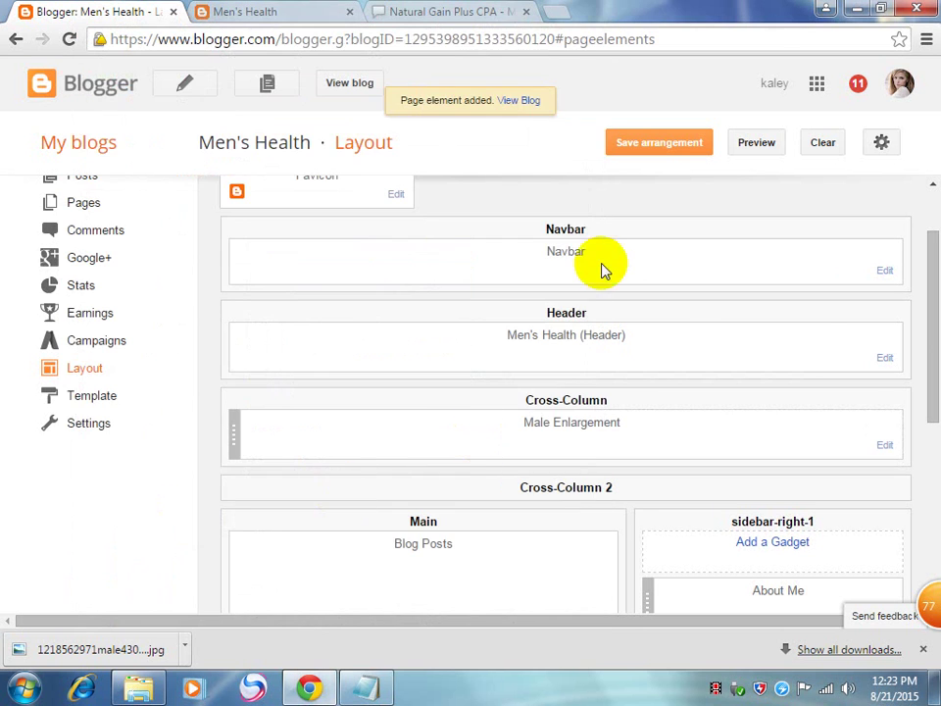
left_click(756, 146)
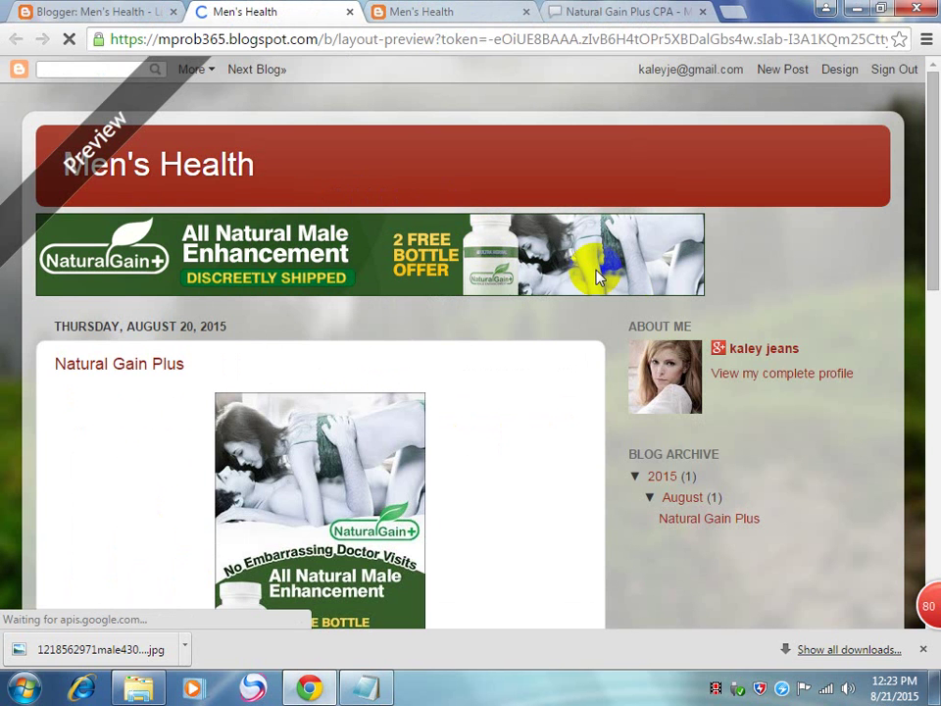
Step: Reload the live Men's Health blog and confirm the NaturalGain+ banner appears under the header
left_click(345, 12)
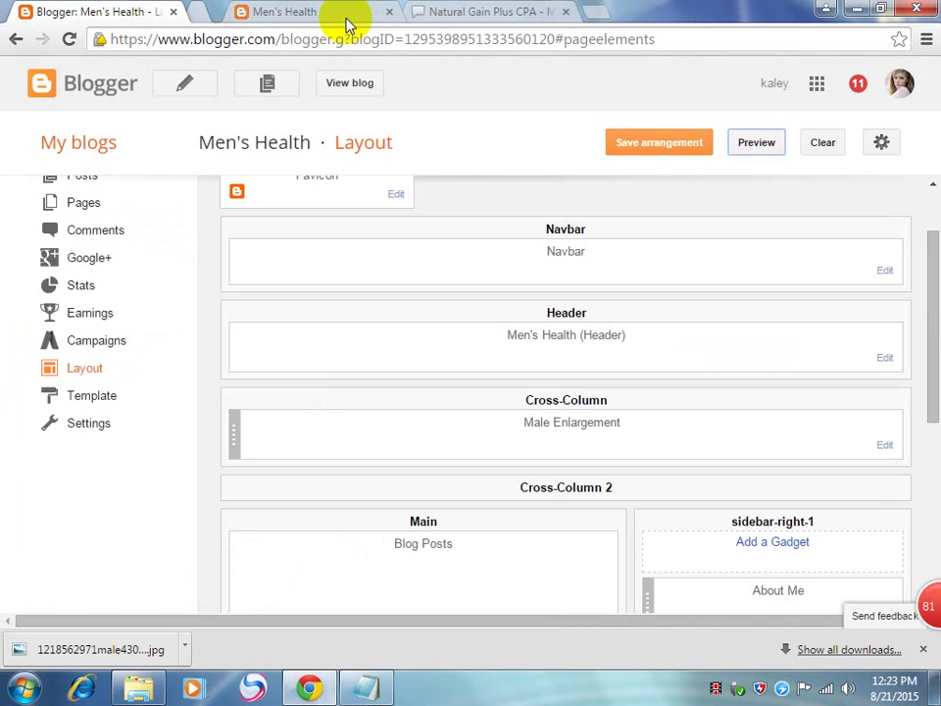
left_click(285, 10)
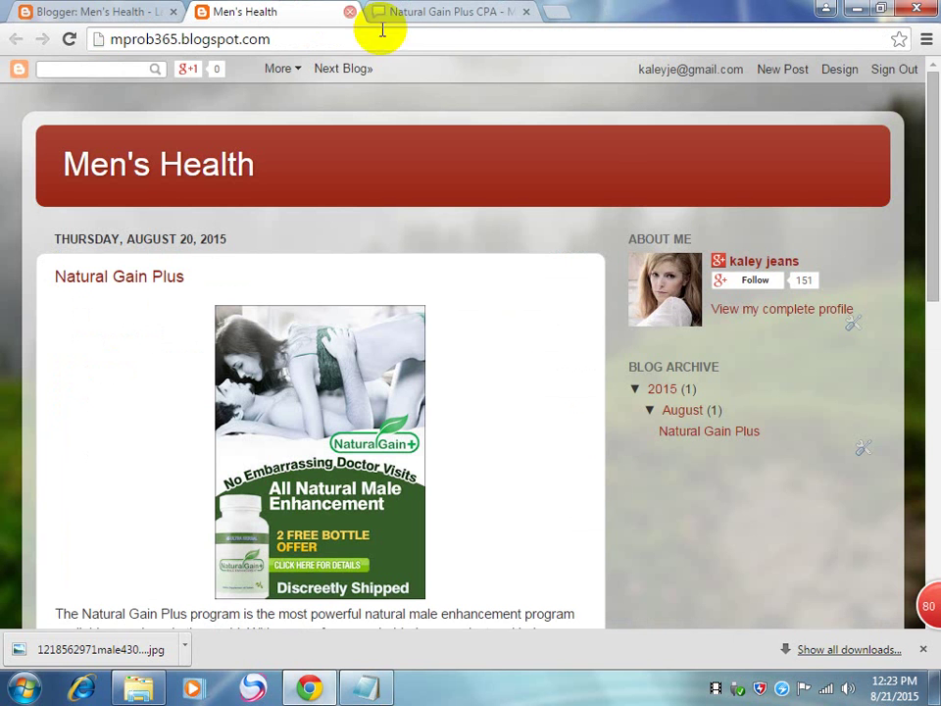
left_click(458, 14)
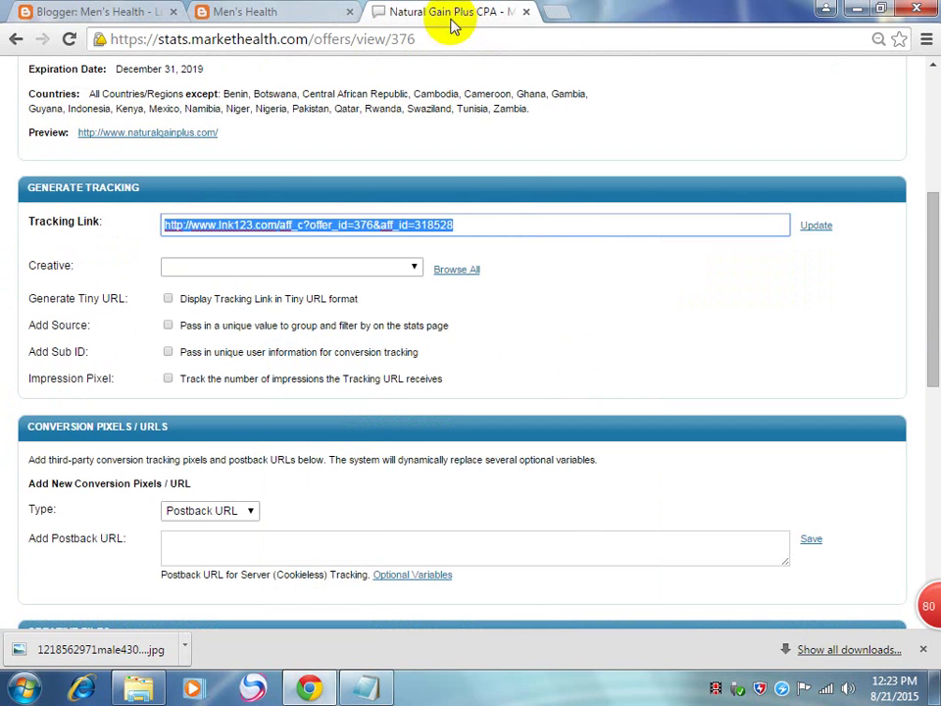
left_click(279, 10)
left_click(418, 42)
key("Return")
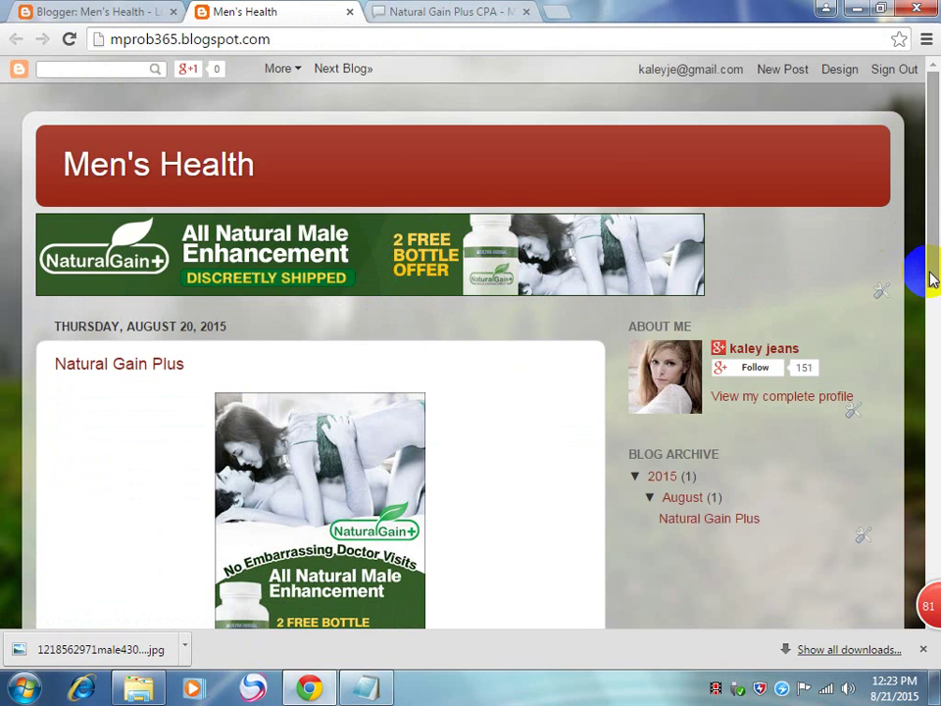
scroll(931, 276, "down", 3)
scroll(931, 275, "down", 5)
scroll(933, 270, "up", 6)
scroll(933, 270, "up", 3)
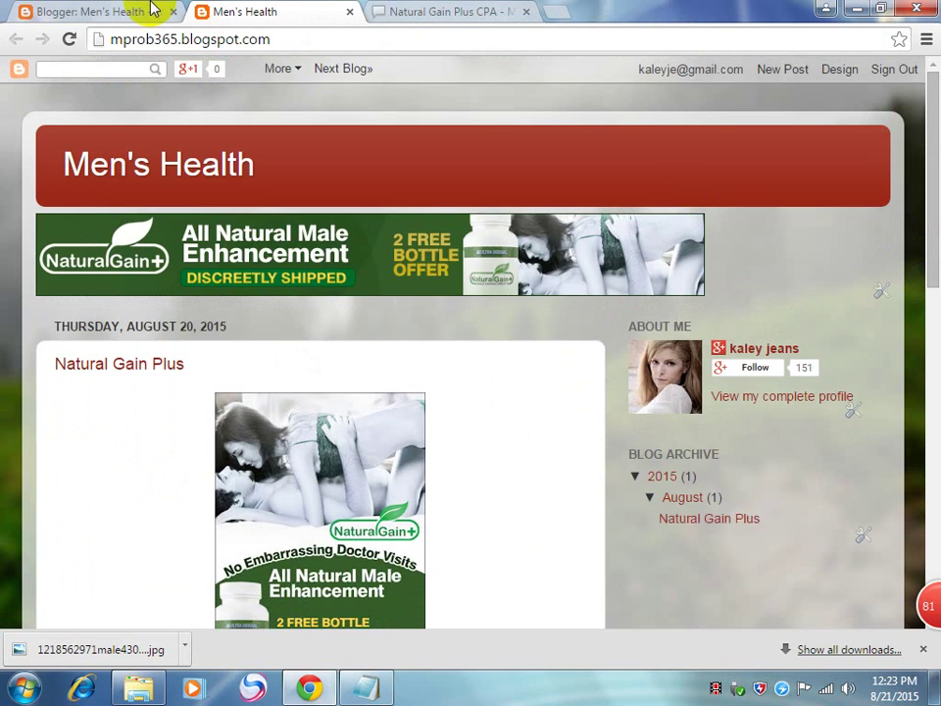
left_click(143, 10)
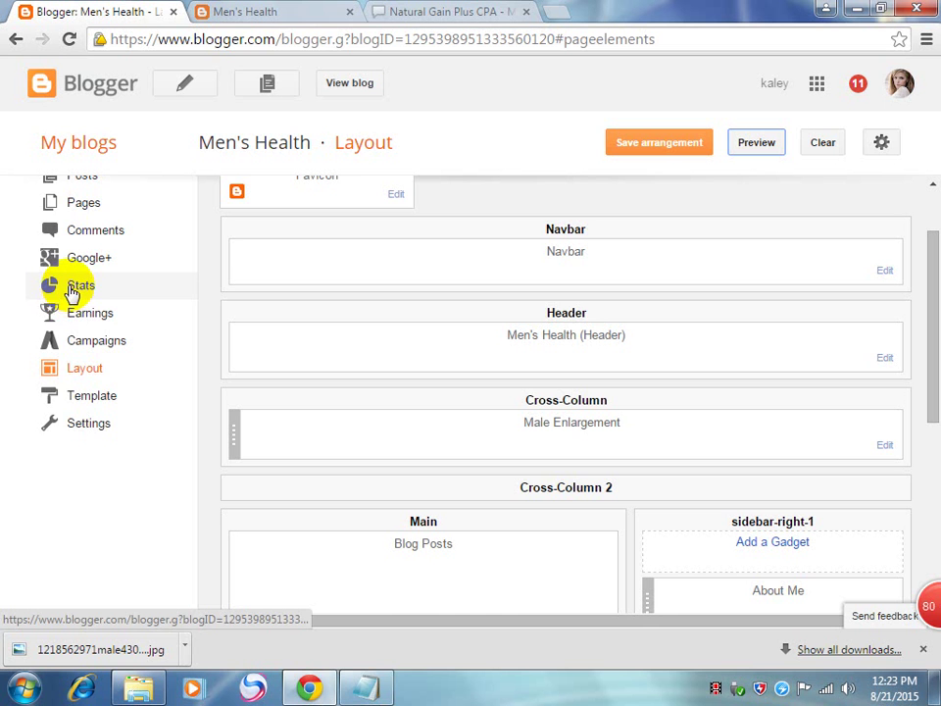
Step: Browse MarketHealth's All Offers list to the Sexual Health category
left_click(419, 11)
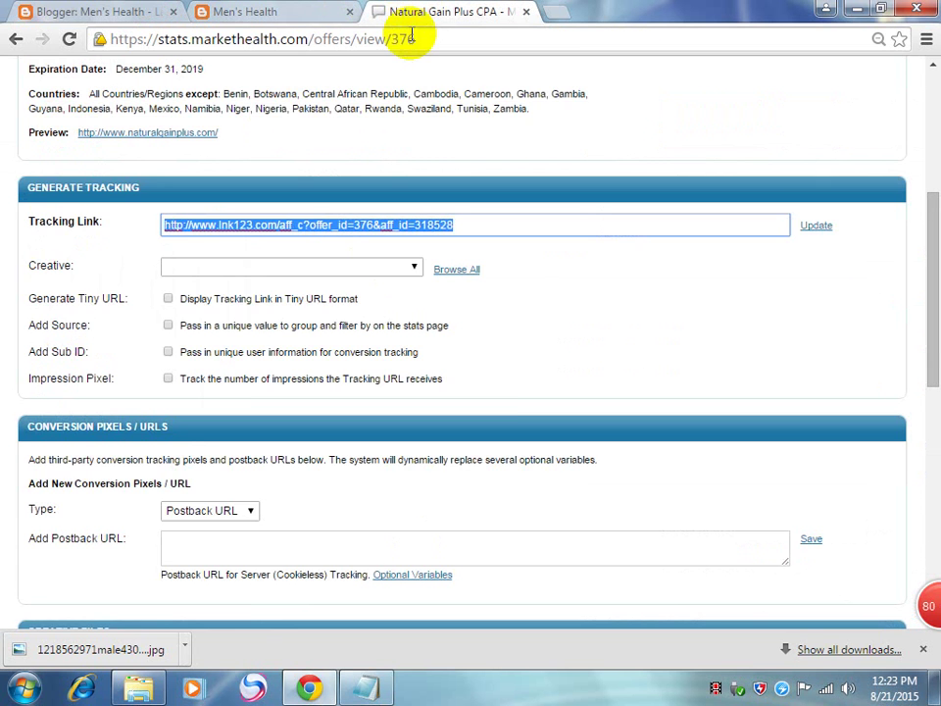
scroll(782, 285, "up", 4)
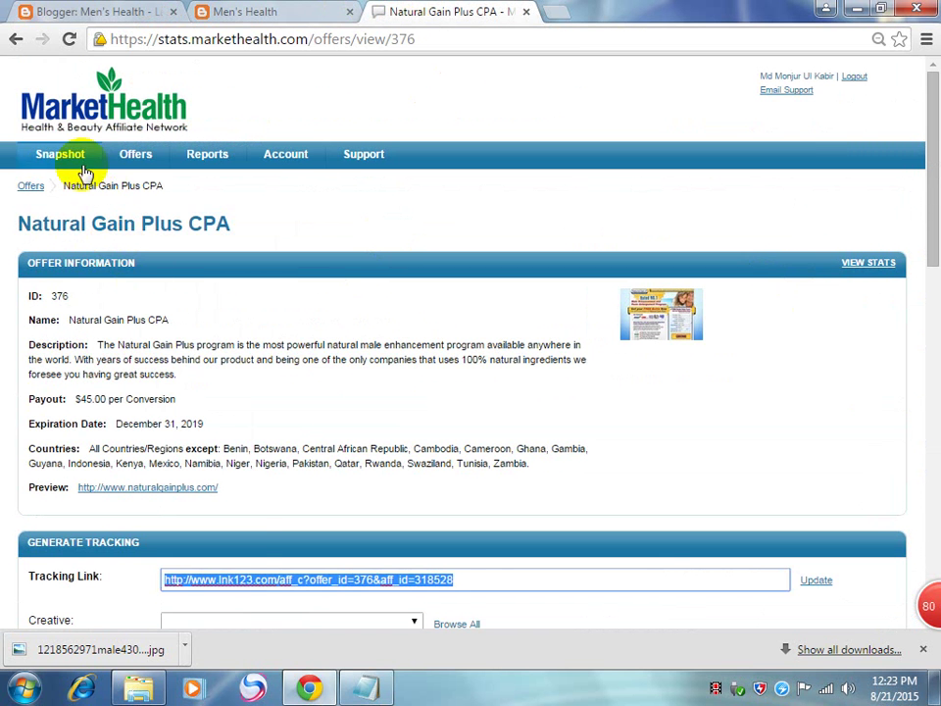
mouse_move(131, 154)
left_click(136, 184)
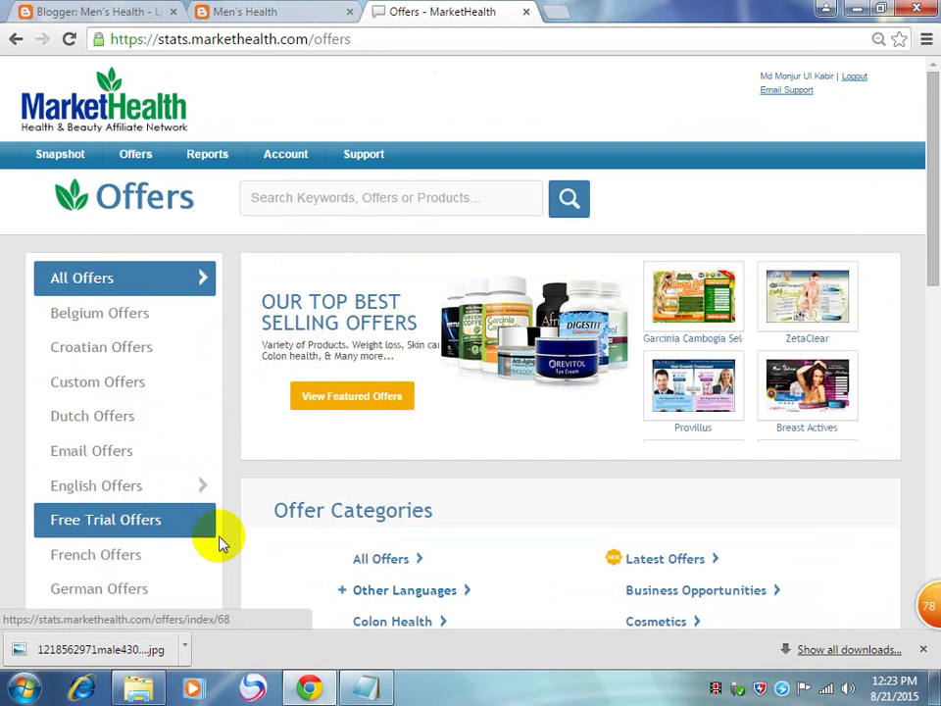
scroll(220, 541, "down", 2)
scroll(274, 547, "down", 1)
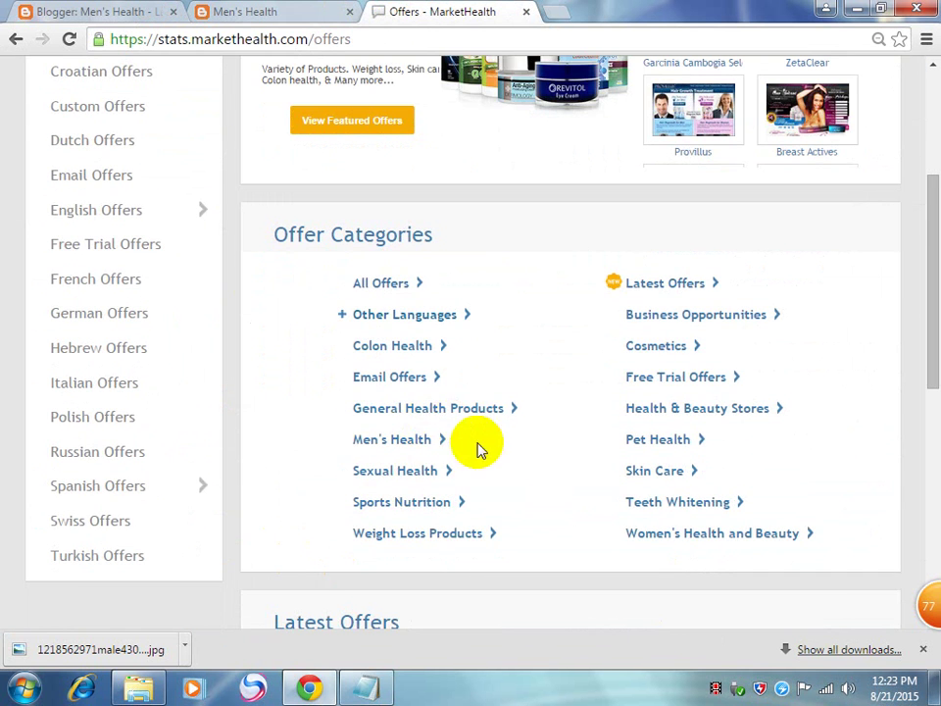
left_click(421, 475)
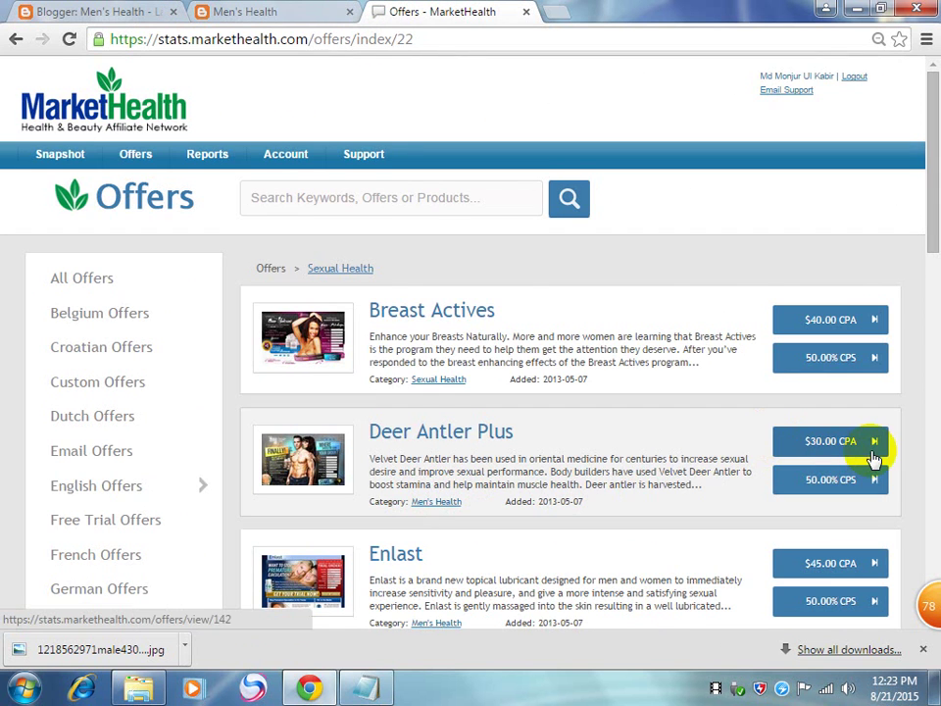
Step: Open the Deer Antler Plus $30.00 CPA offer and scroll to its Creative Files
scroll(843, 461, "down", 1)
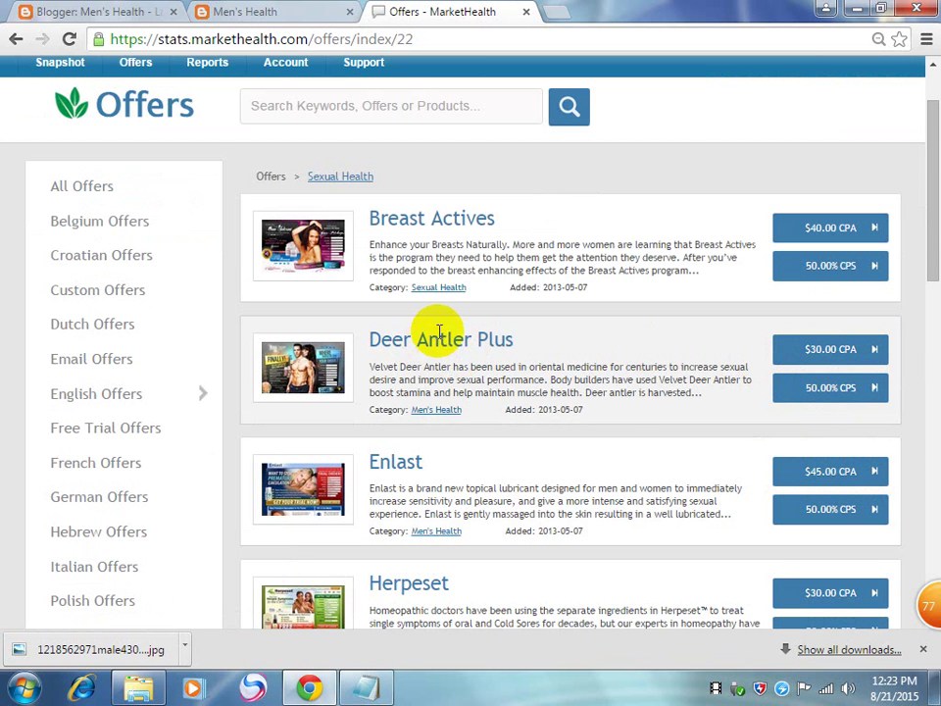
left_click(839, 358)
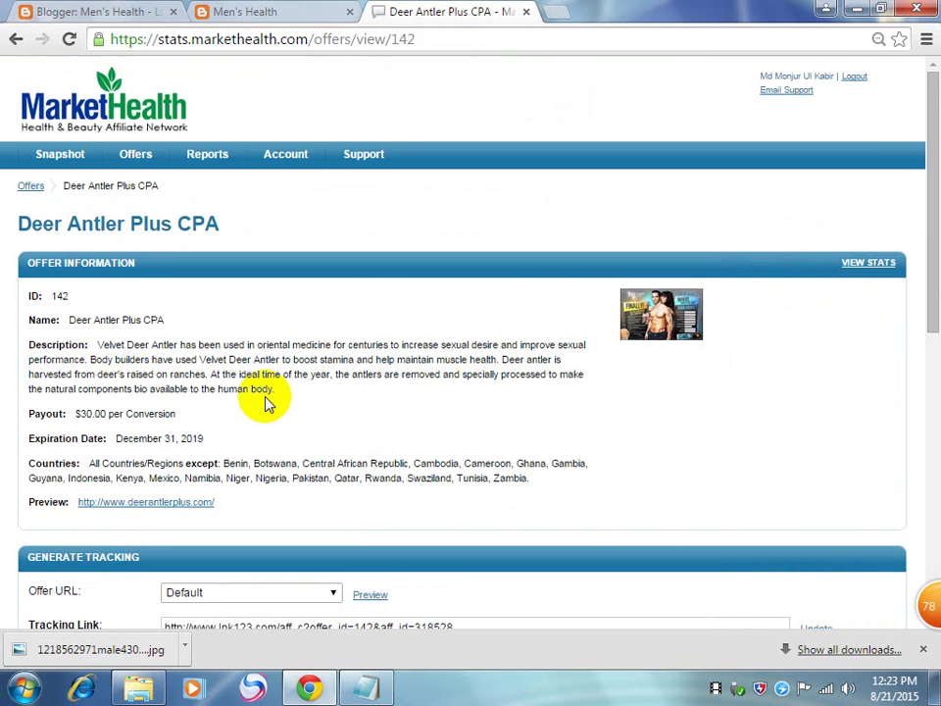
scroll(363, 373, "down", 5)
scroll(362, 373, "down", 5)
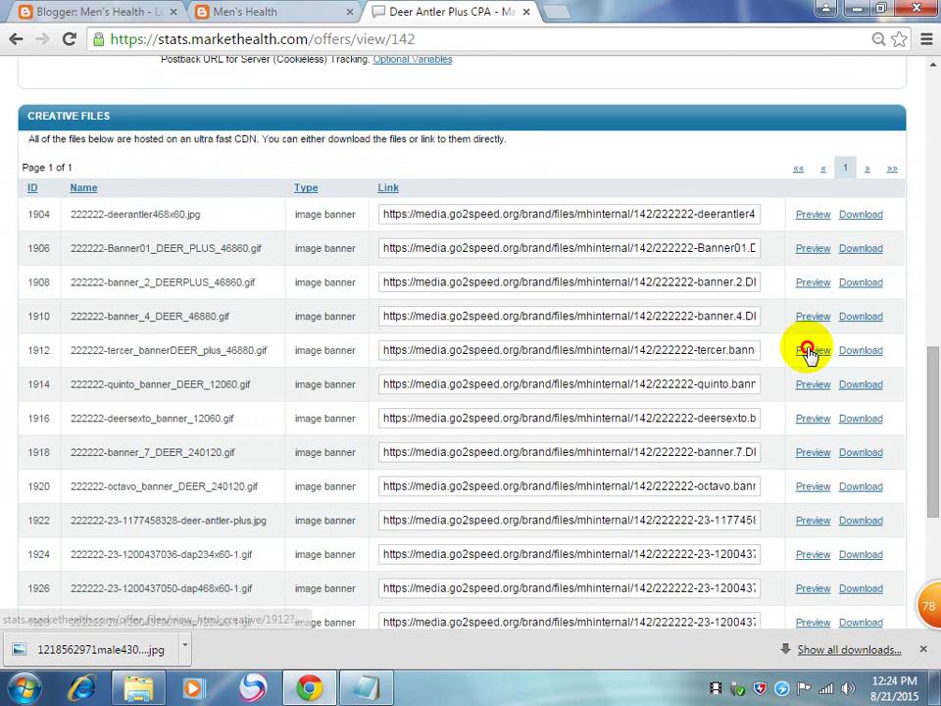
Step: Preview the Deer Antler Plus banners 1912, 1920 and 1930
left_click(810, 353)
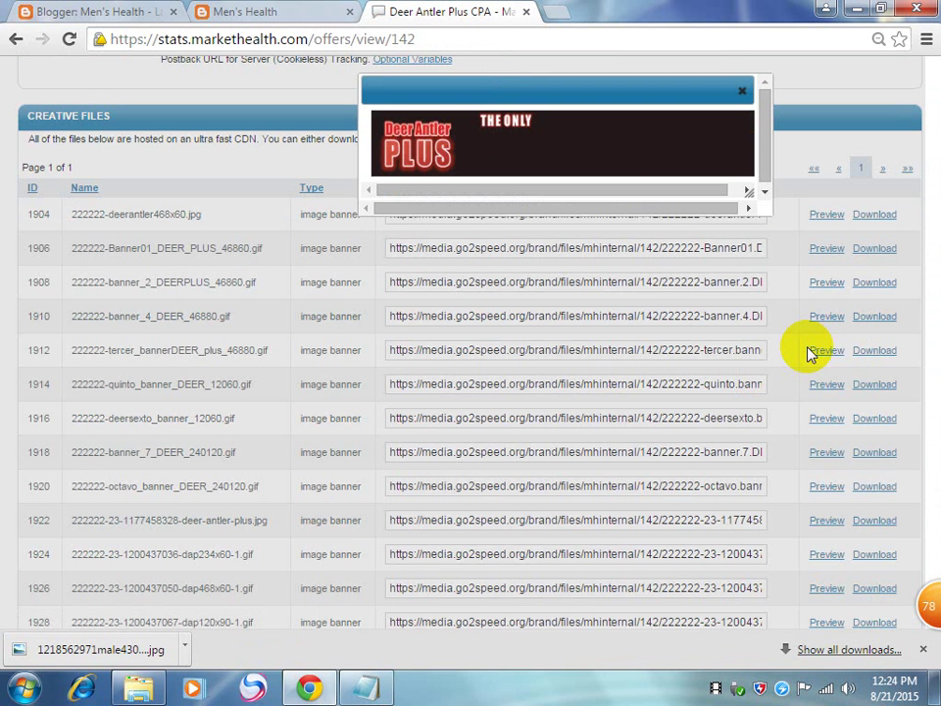
left_click(735, 91)
left_click(820, 485)
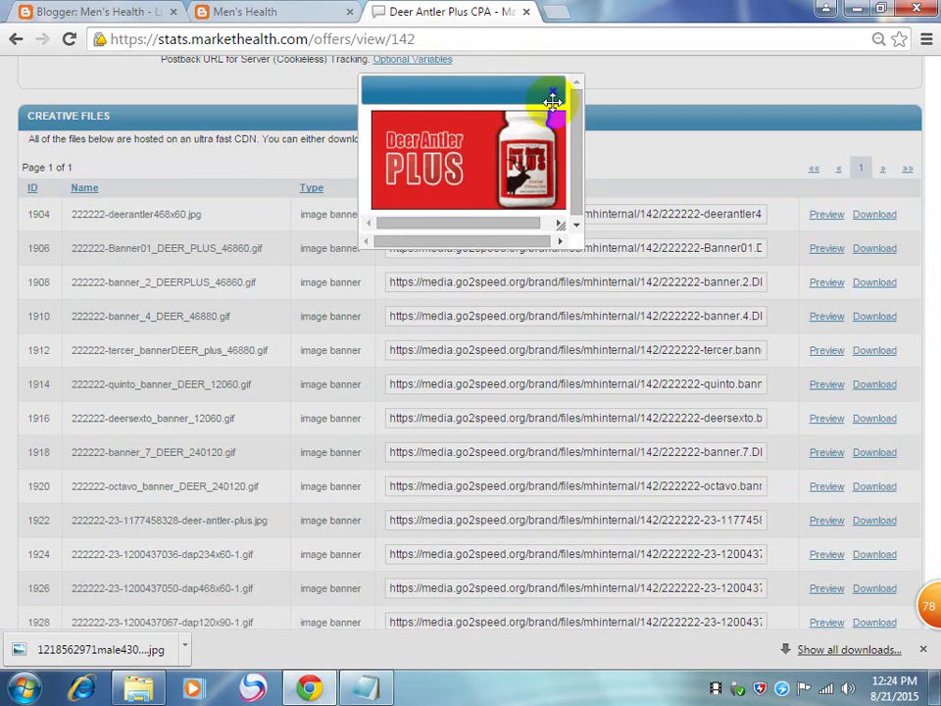
left_click(554, 94)
scroll(781, 489, "down", 3)
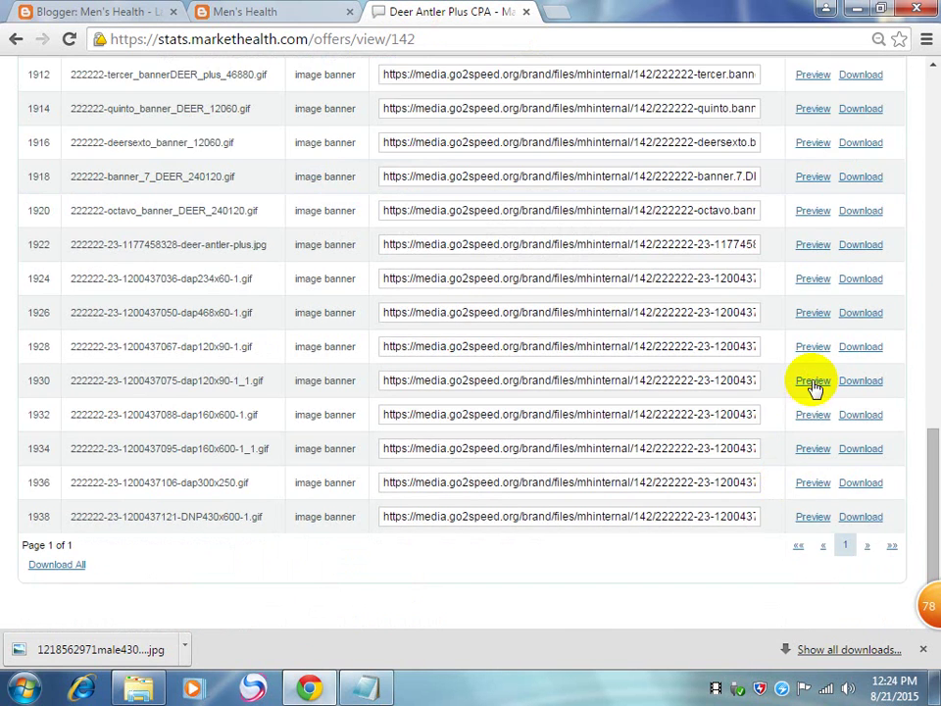
left_click(812, 382)
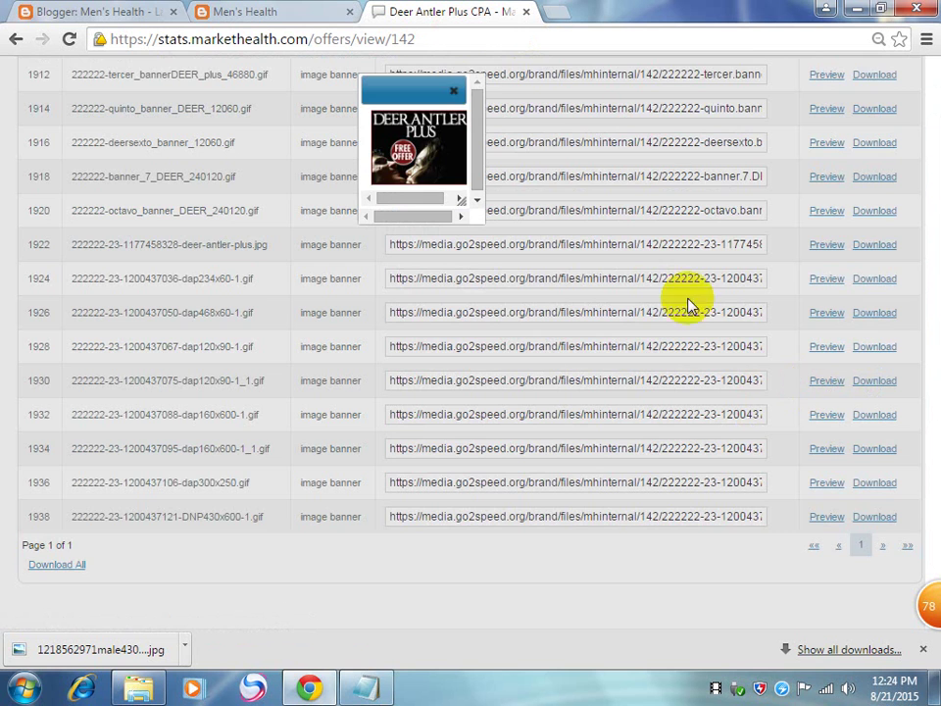
left_click(455, 90)
Step: Preview the tall 160x600 banner 1934 and select its image address
left_click(814, 455)
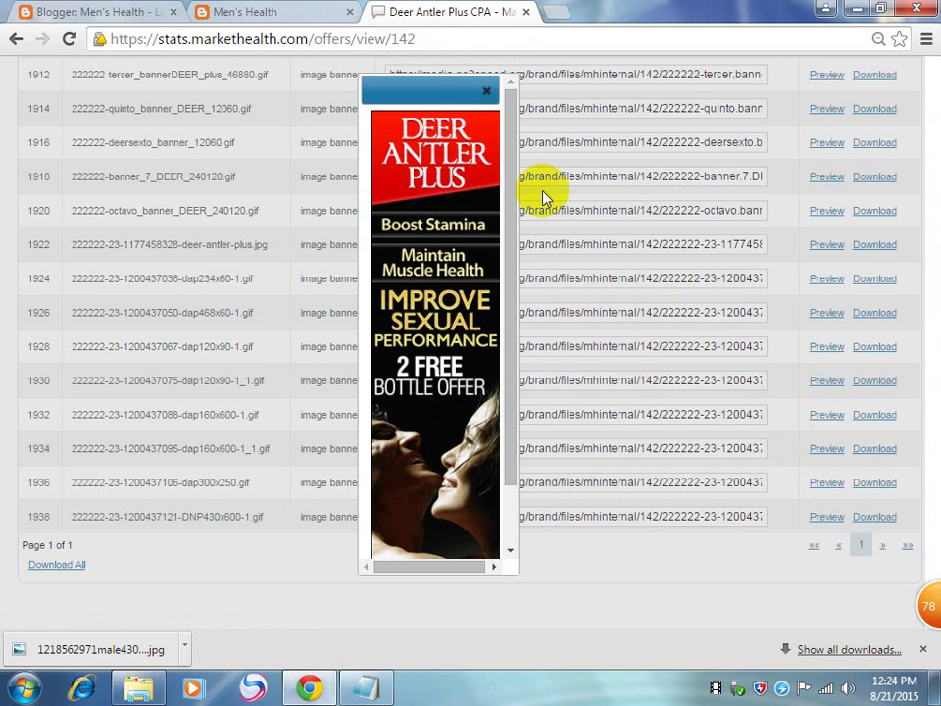
left_click(486, 94)
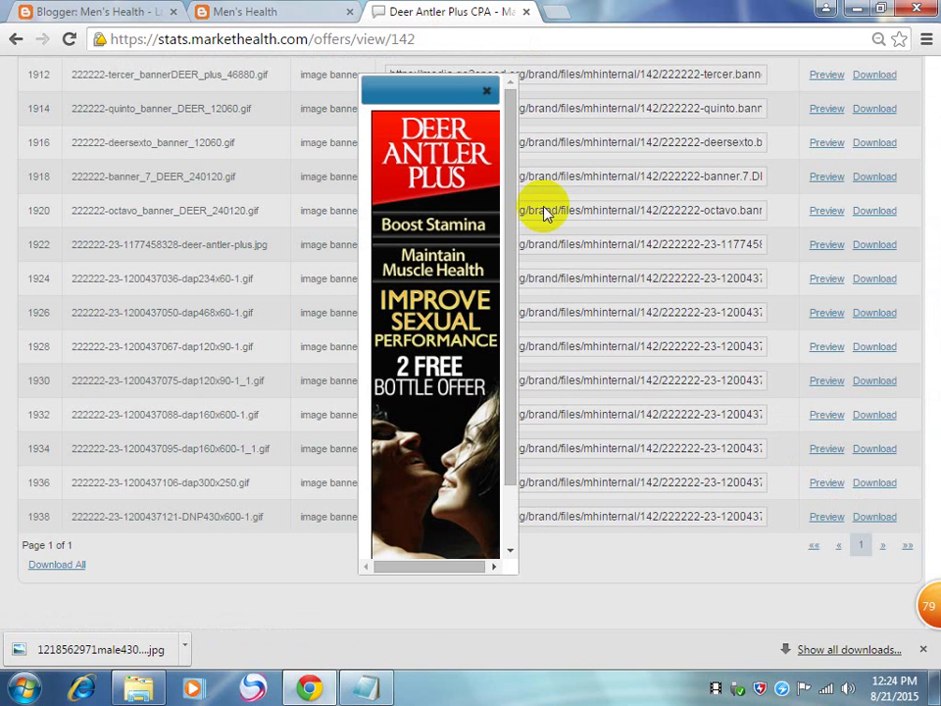
left_click(487, 91)
left_click(691, 446)
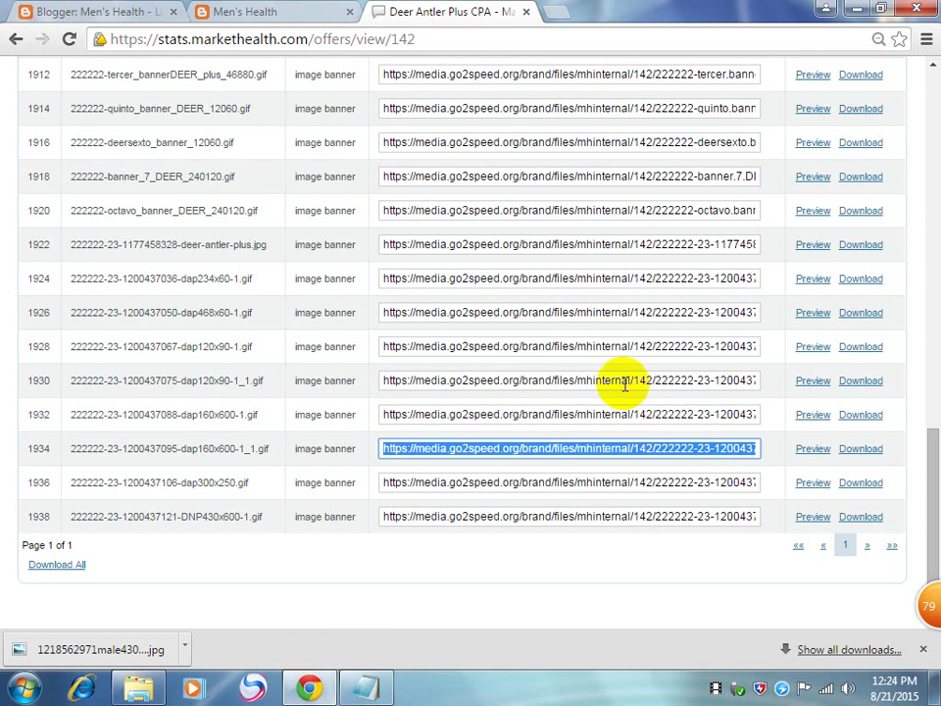
left_click(297, 12)
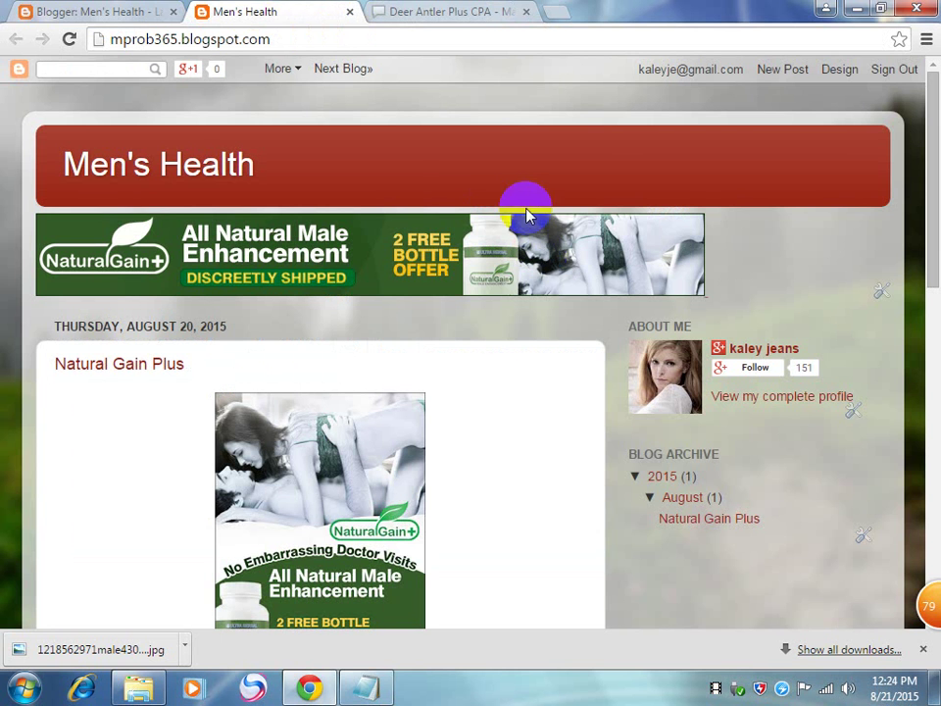
left_click(90, 11)
Step: Add an Image gadget to the right sidebar with the Deer Antler Plus banner's web address
scroll(823, 523, "down", 2)
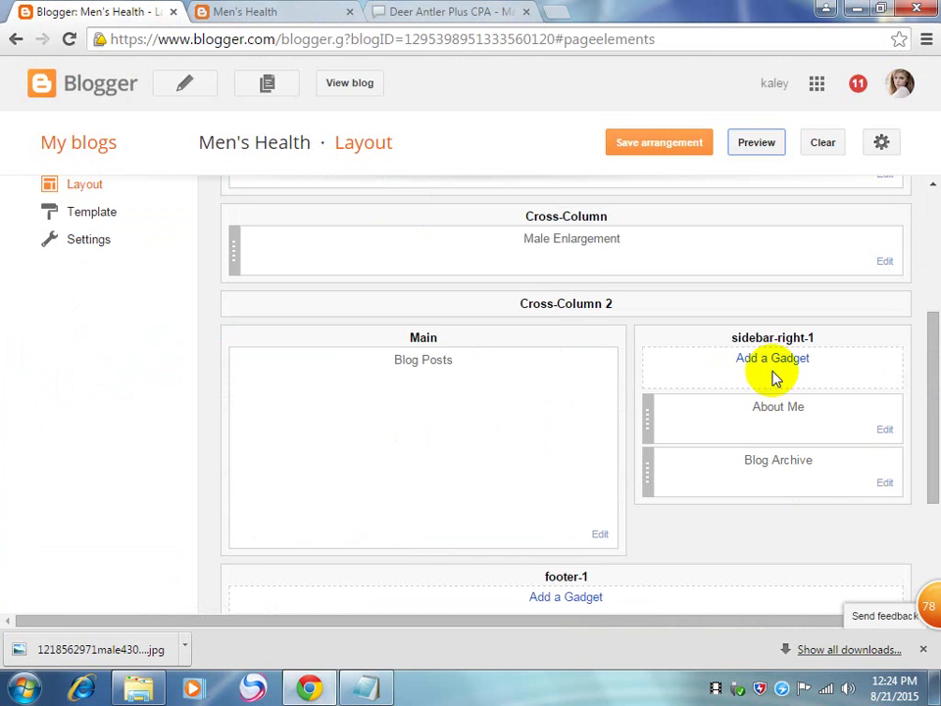
left_click(775, 359)
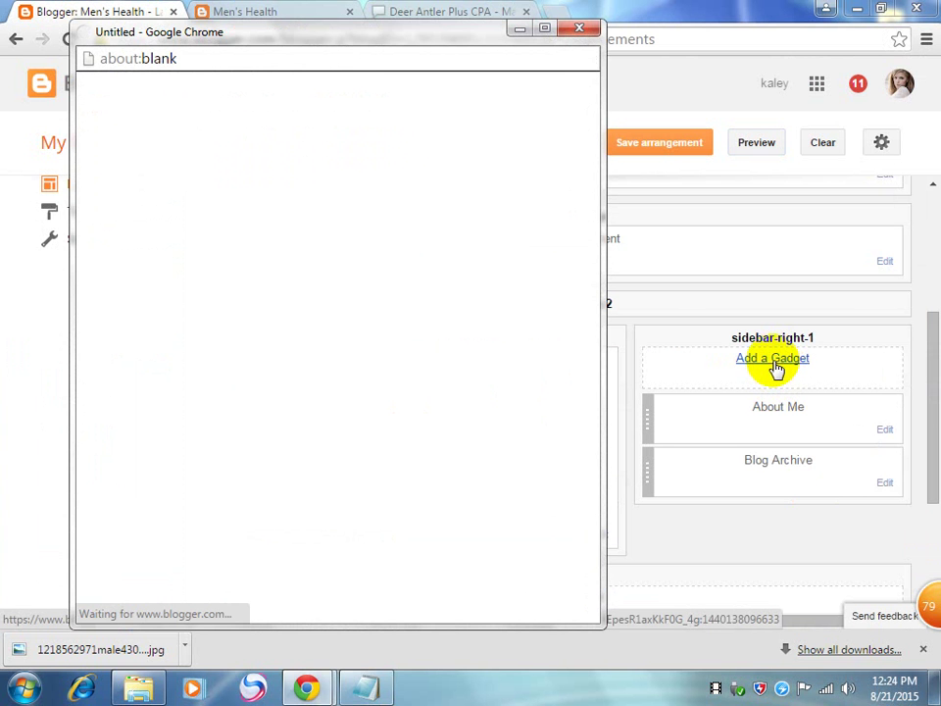
left_click_drag(599, 164, 594, 210)
left_click(318, 481)
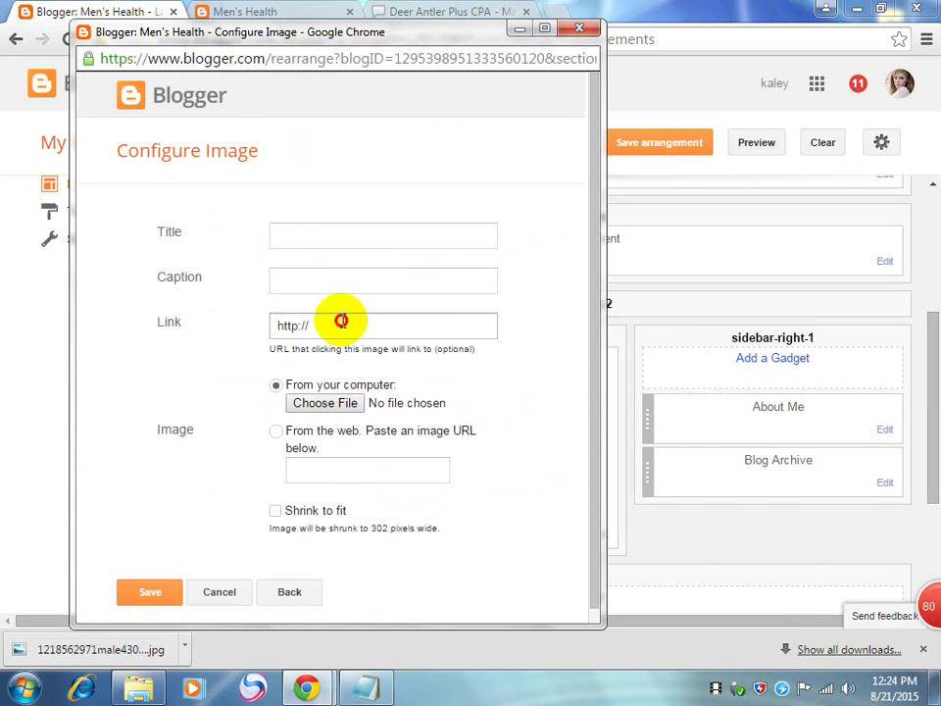
left_click(275, 432)
left_click(334, 472)
key("ctrl+v")
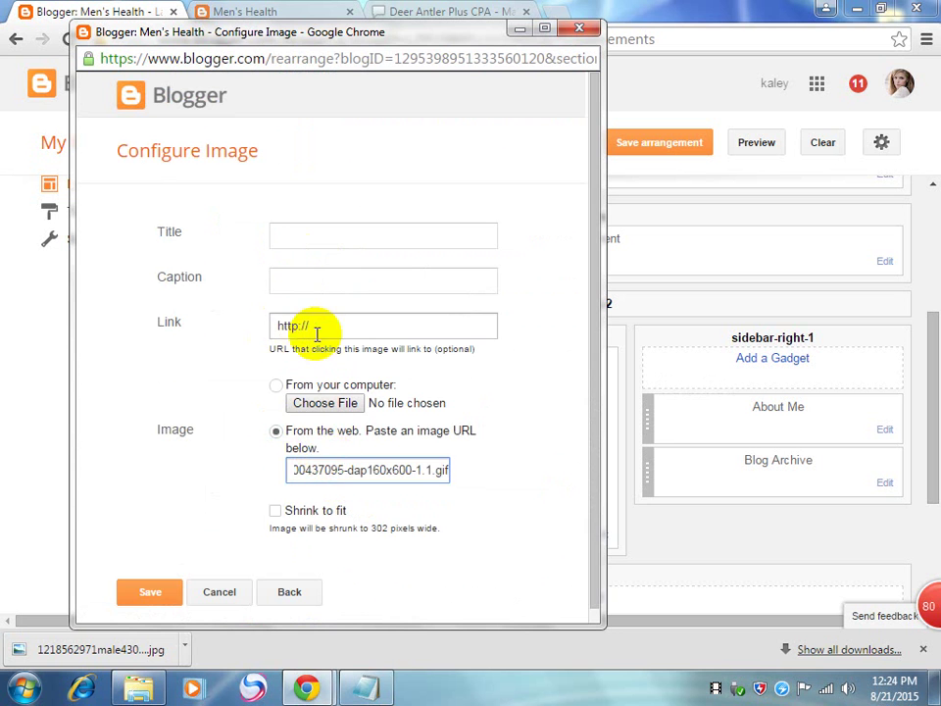
Step: Copy the Deer Antler Plus affiliate tracking link from the offer page
left_click(324, 331)
left_click_drag(324, 330, 300, 322)
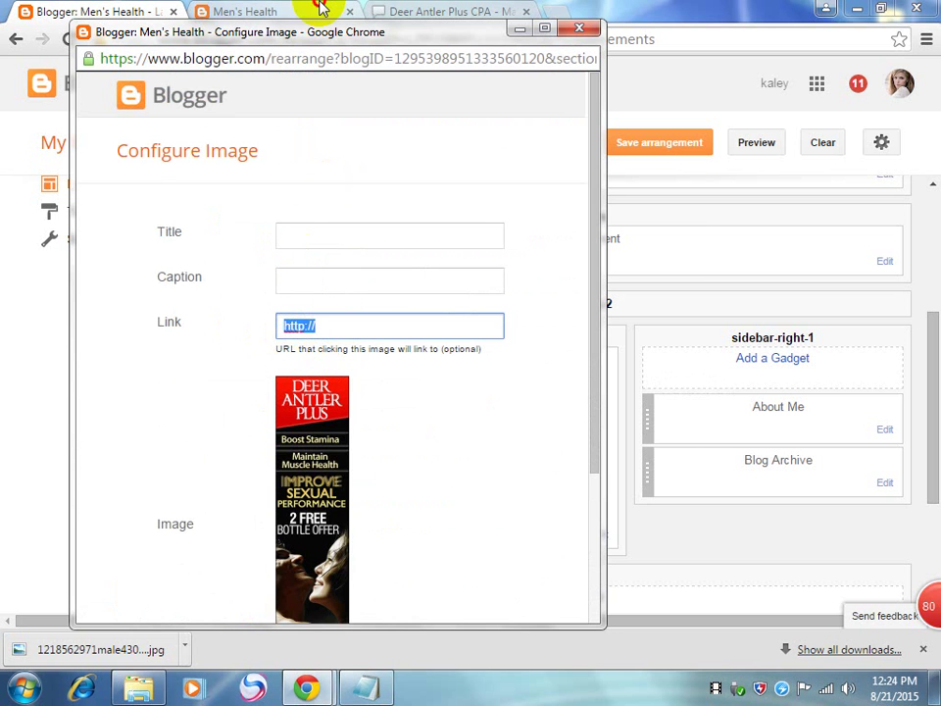
left_click(331, 14)
left_click(428, 11)
scroll(357, 384, "up", 6)
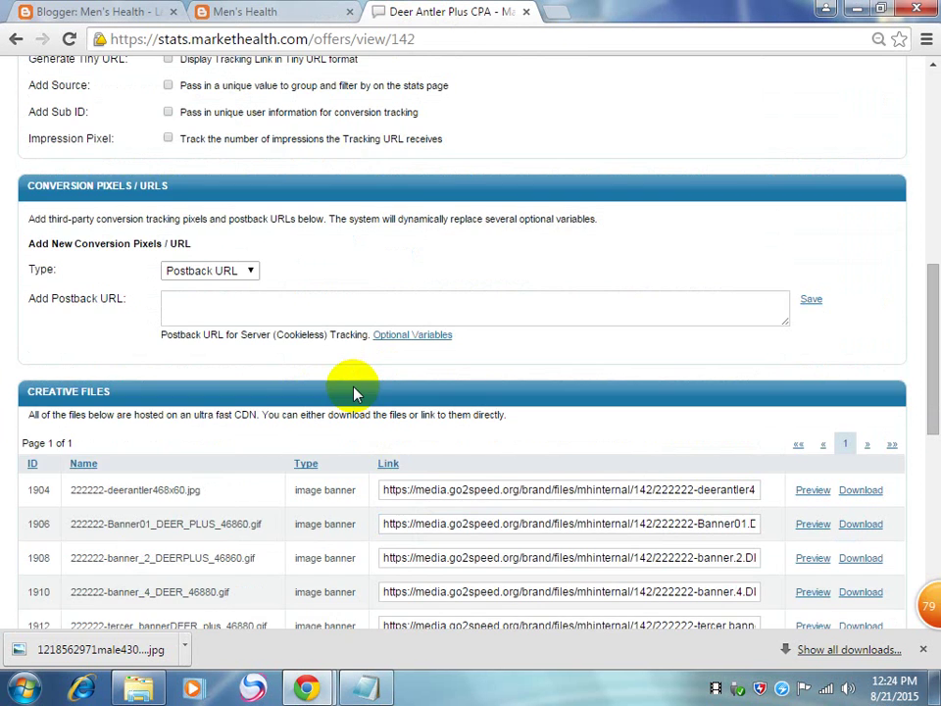
scroll(329, 294, "up", 3)
left_click_drag(403, 259, 4, 249)
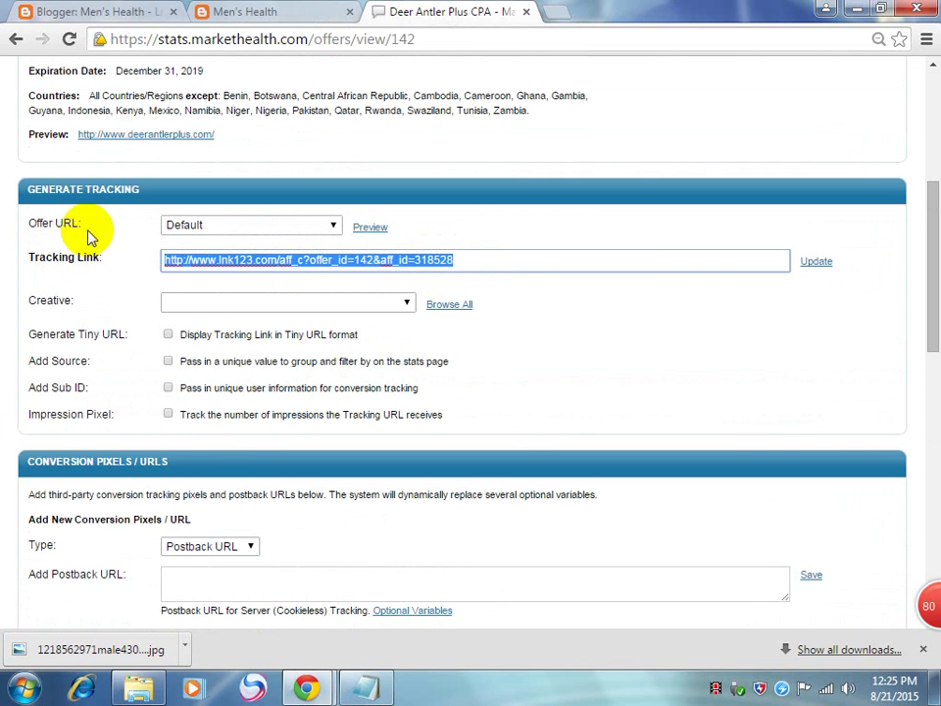
Step: Paste the Deer Antler Plus tracking link into the image gadget's Link field
left_click(312, 14)
scroll(606, 533, "down", 5)
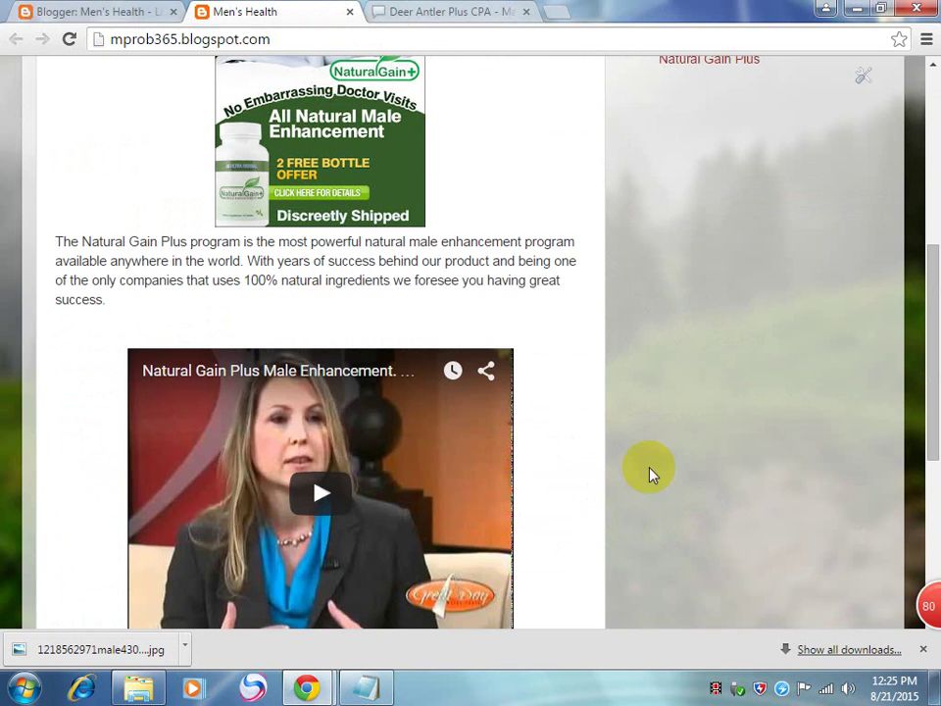
left_click(26, 14)
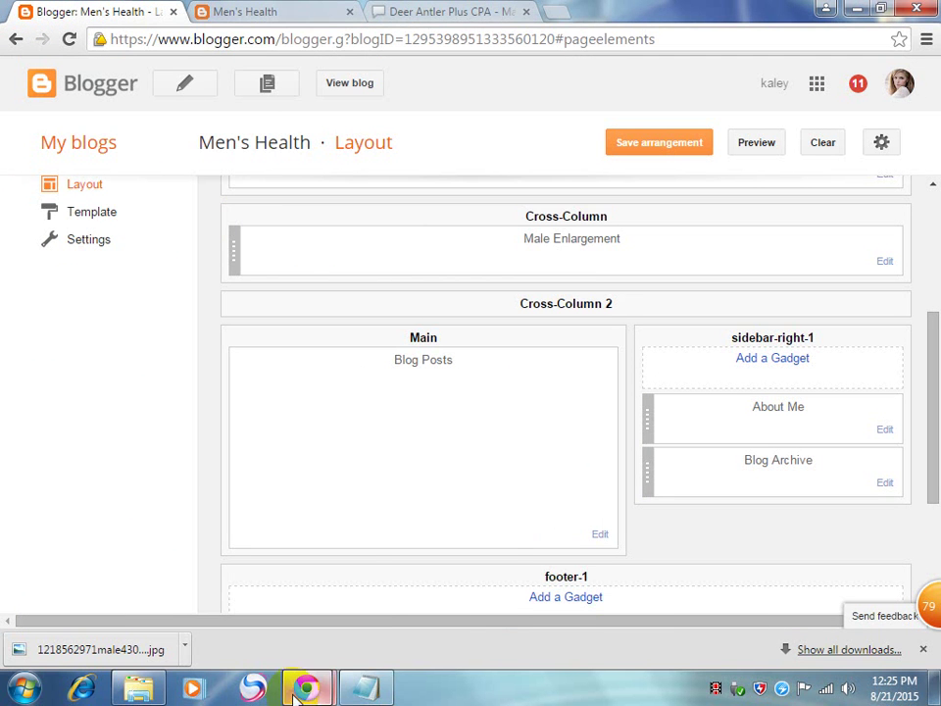
mouse_move(307, 688)
left_click(397, 600)
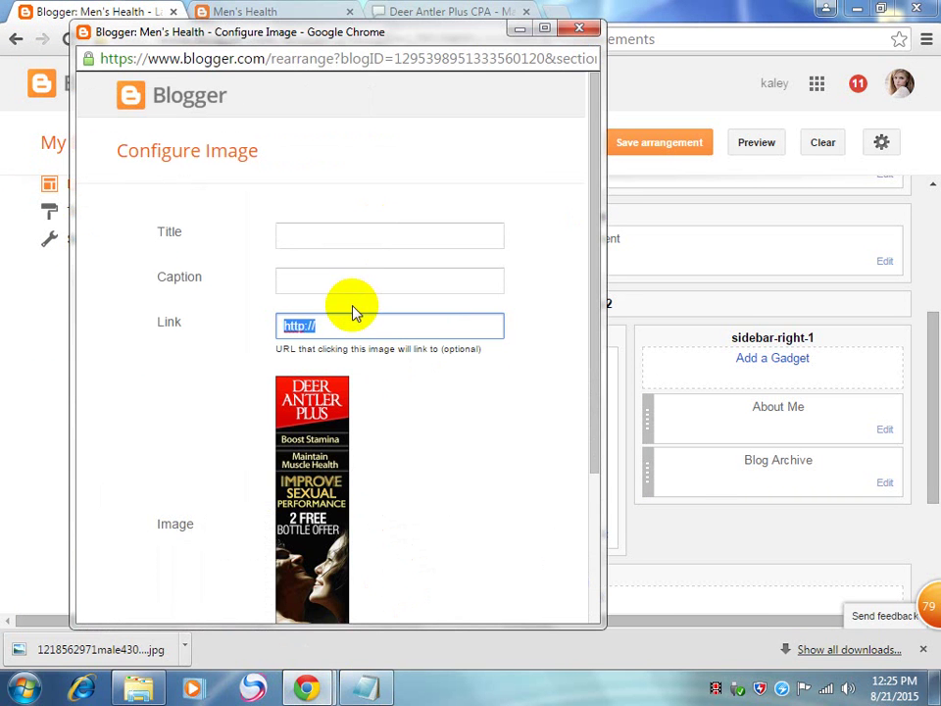
key("ctrl+v")
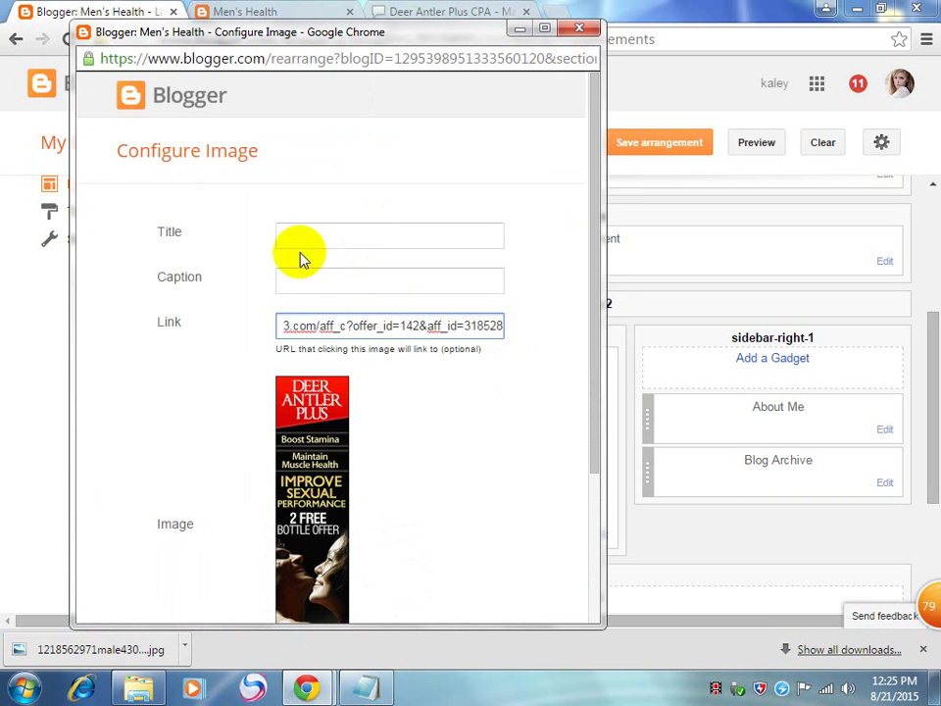
Step: Title the gadget 'Deer Antler Plus', tick Shrink to fit, and save it
left_click(327, 235)
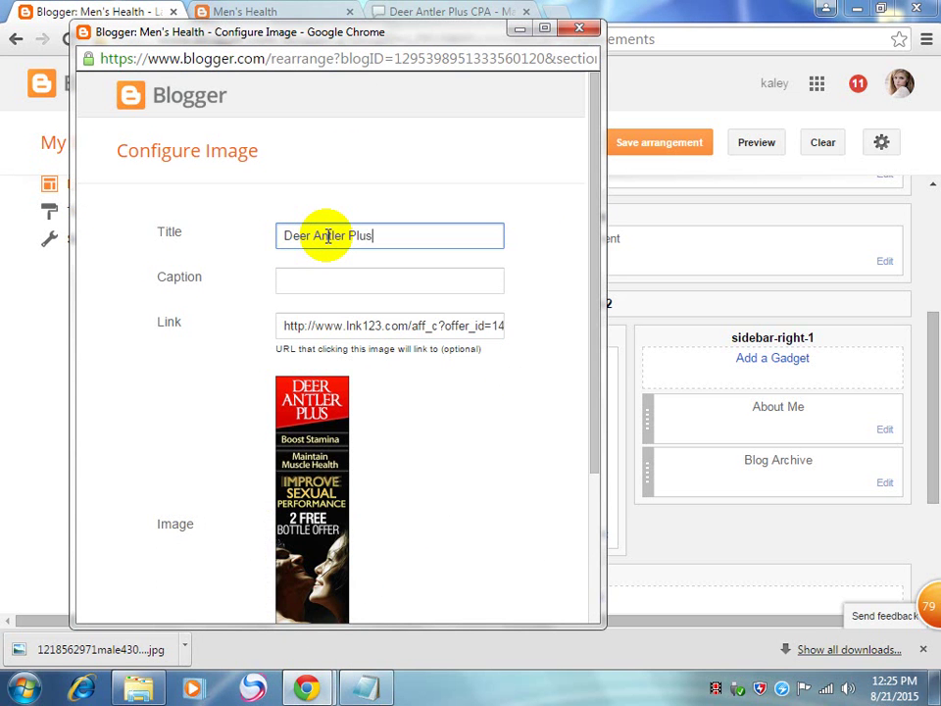
scroll(384, 353, "down", 2)
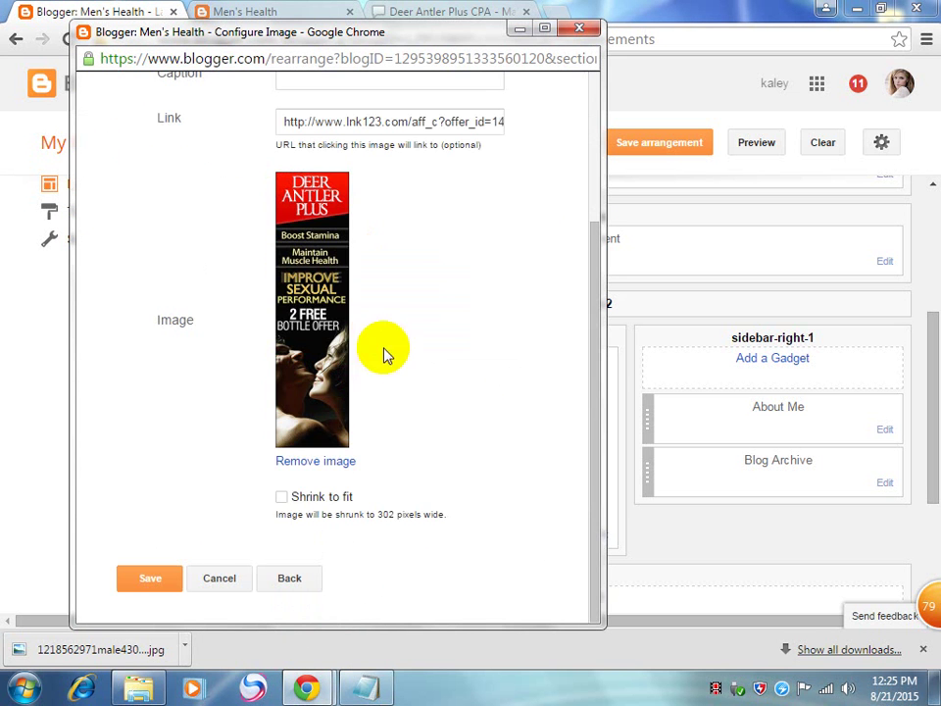
left_click(281, 497)
left_click(139, 587)
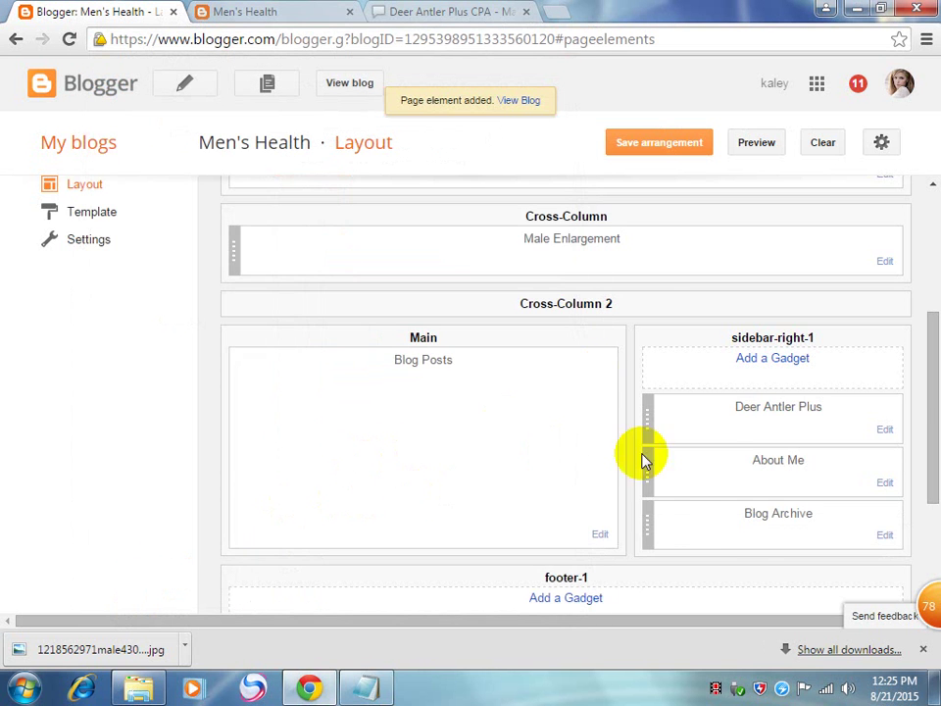
Step: Save the arrangement, view the live blog, and follow the Deer Antler Plus sidebar ad
scroll(667, 527, "down", 3)
scroll(632, 229, "up", 6)
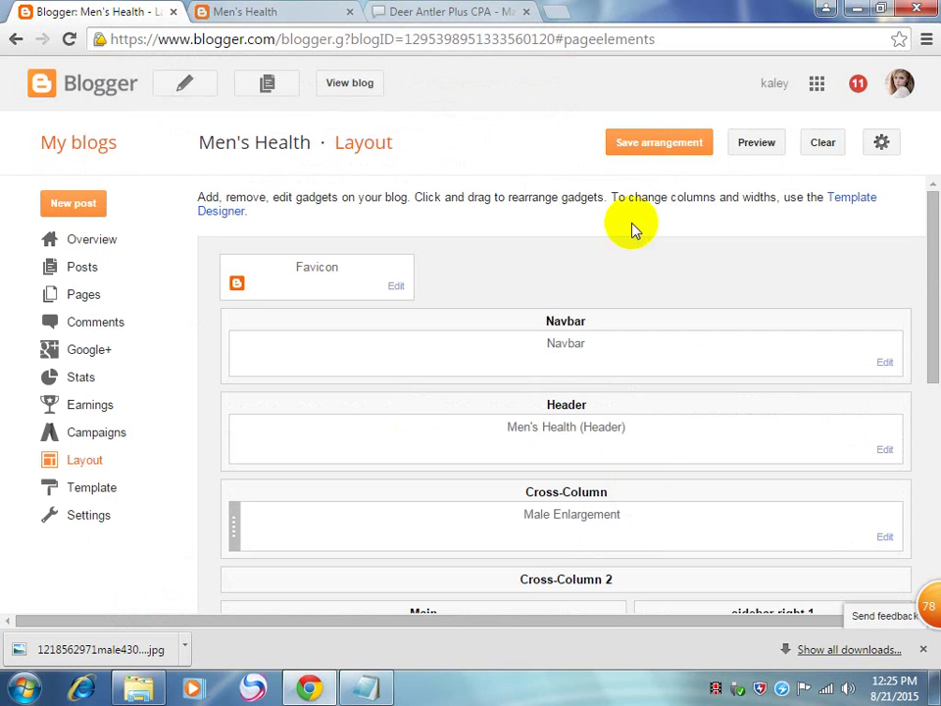
left_click(664, 143)
left_click(376, 88)
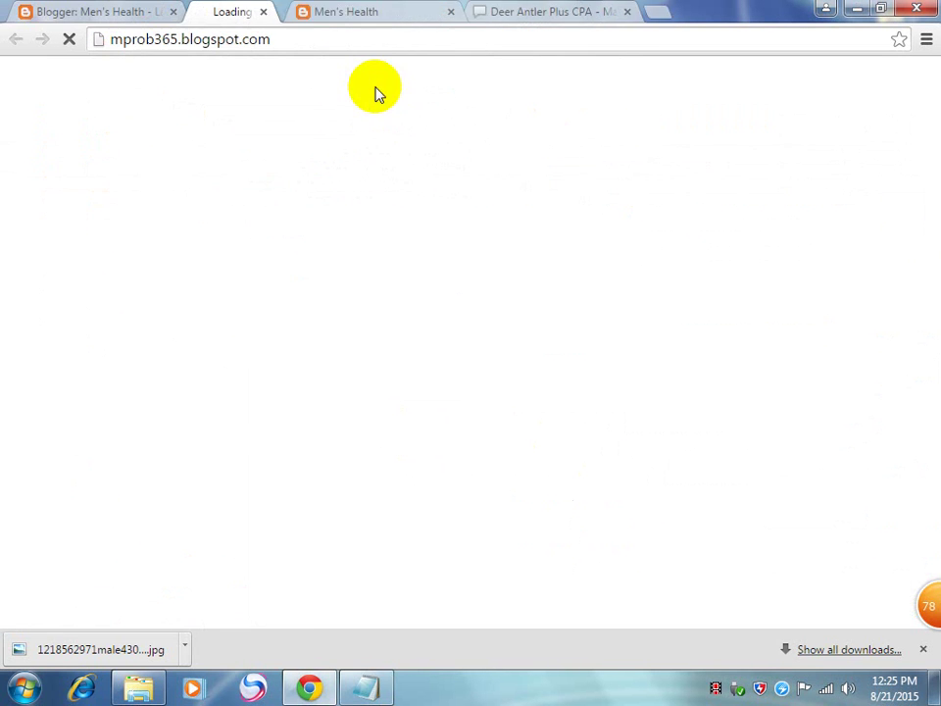
scroll(686, 294, "down", 2)
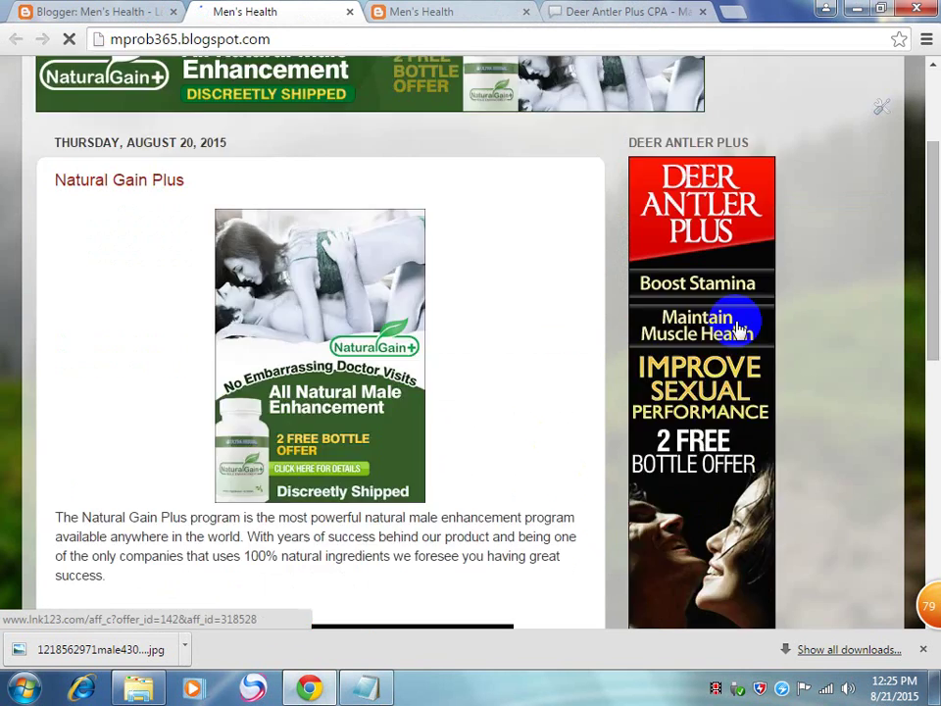
scroll(740, 330, "down", 3)
scroll(813, 367, "down", 4)
scroll(798, 349, "up", 6)
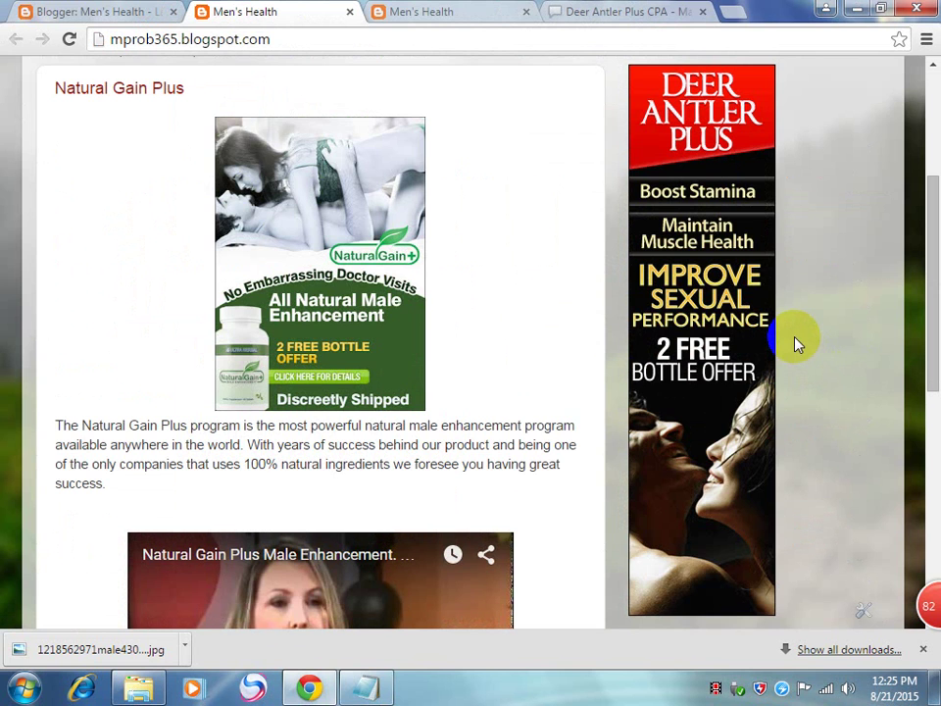
scroll(797, 342, "up", 3)
scroll(795, 333, "down", 3)
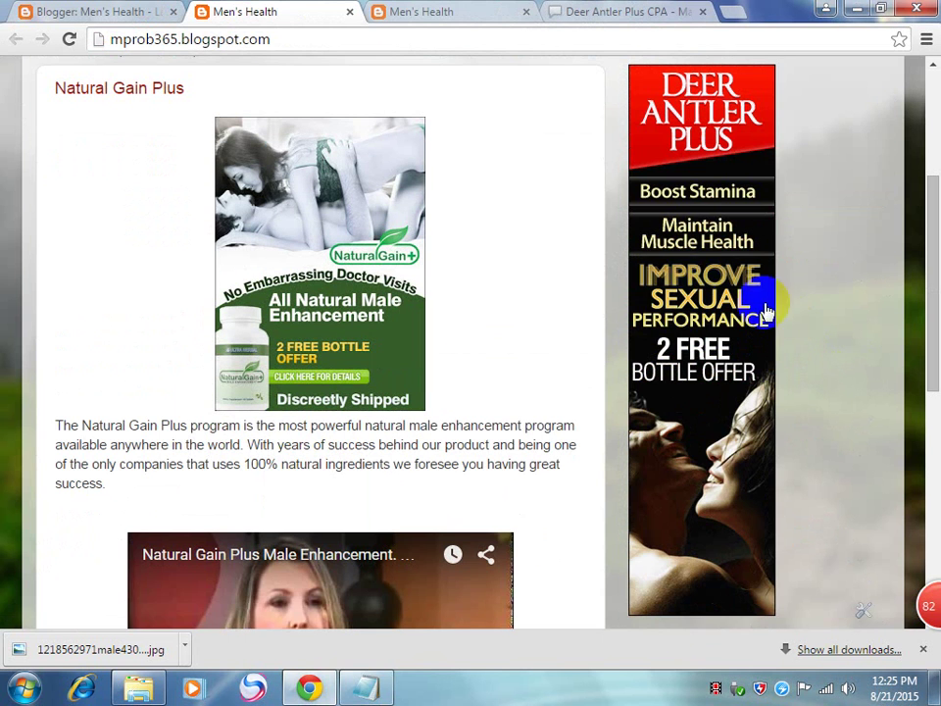
left_click(693, 274)
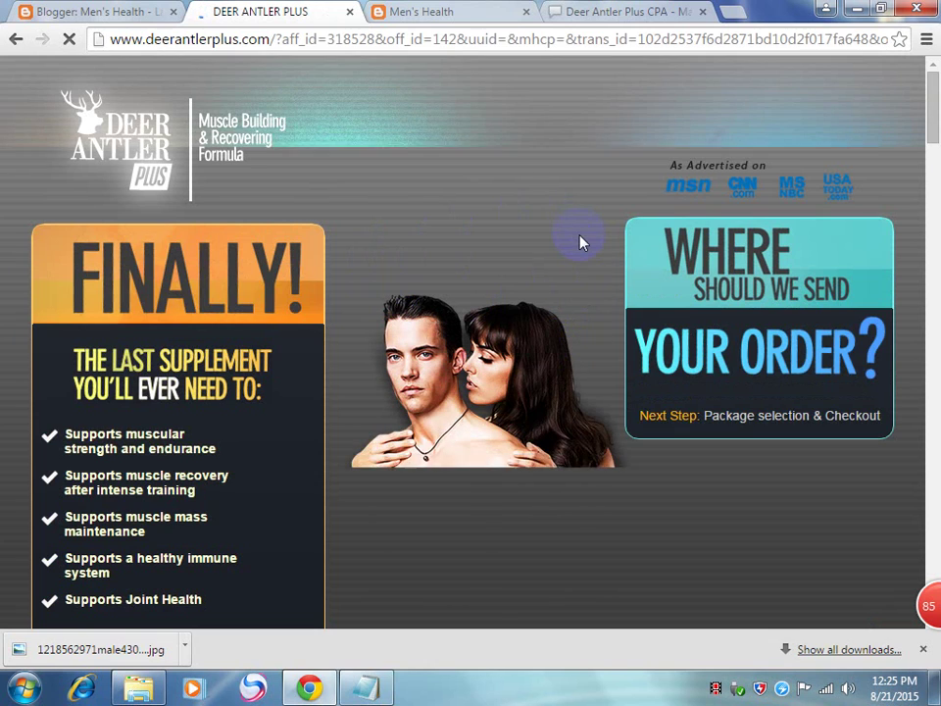
Step: Scroll through the deerantlerplus.com sales page reached from the sidebar ad
scroll(580, 242, "down", 10)
scroll(581, 242, "down", 1)
scroll(580, 242, "up", 2)
scroll(580, 242, "down", 1)
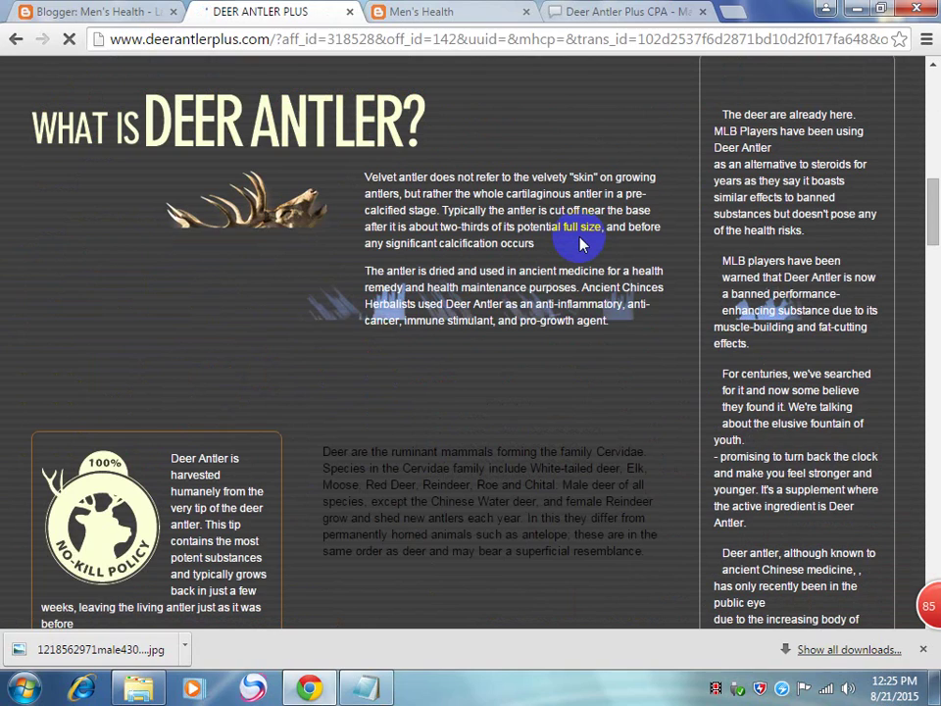
scroll(581, 244, "down", 10)
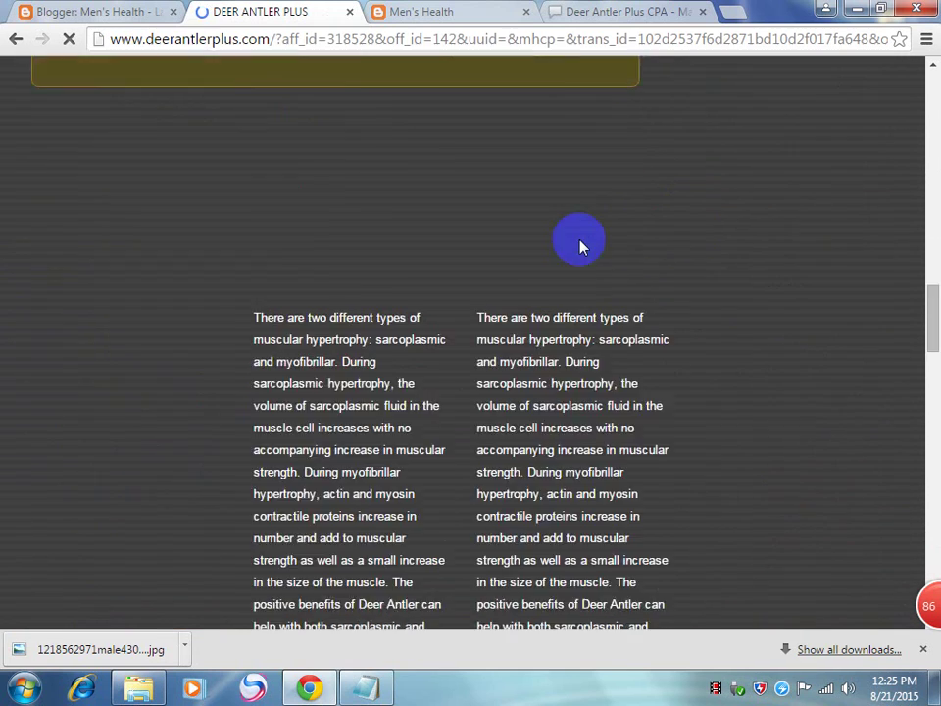
scroll(580, 245, "down", 10)
scroll(580, 245, "down", 4)
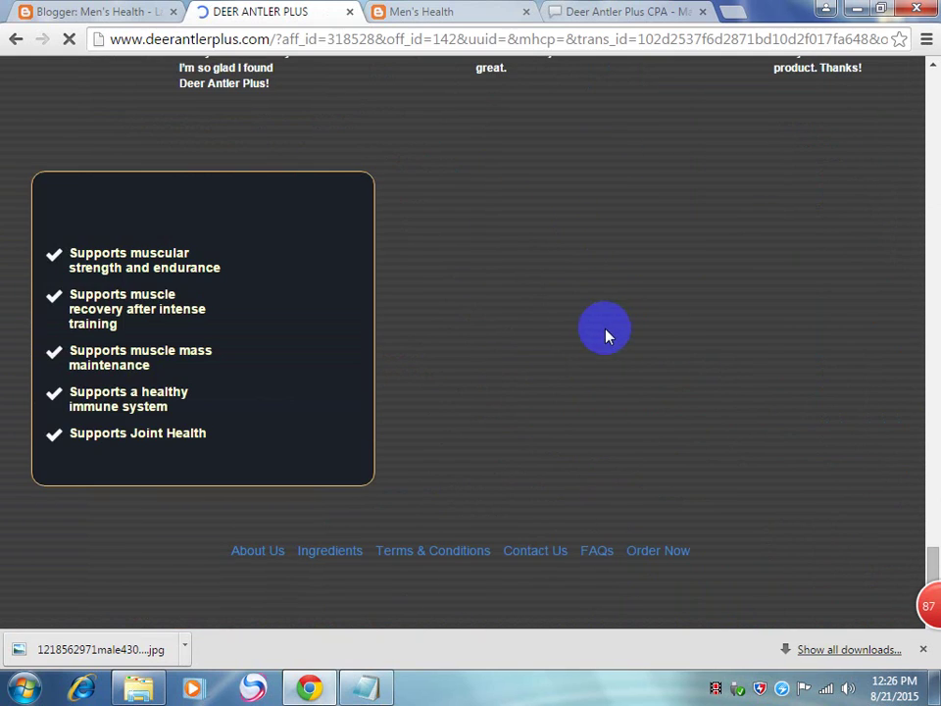
scroll(605, 332, "up", 12)
scroll(605, 333, "up", 15)
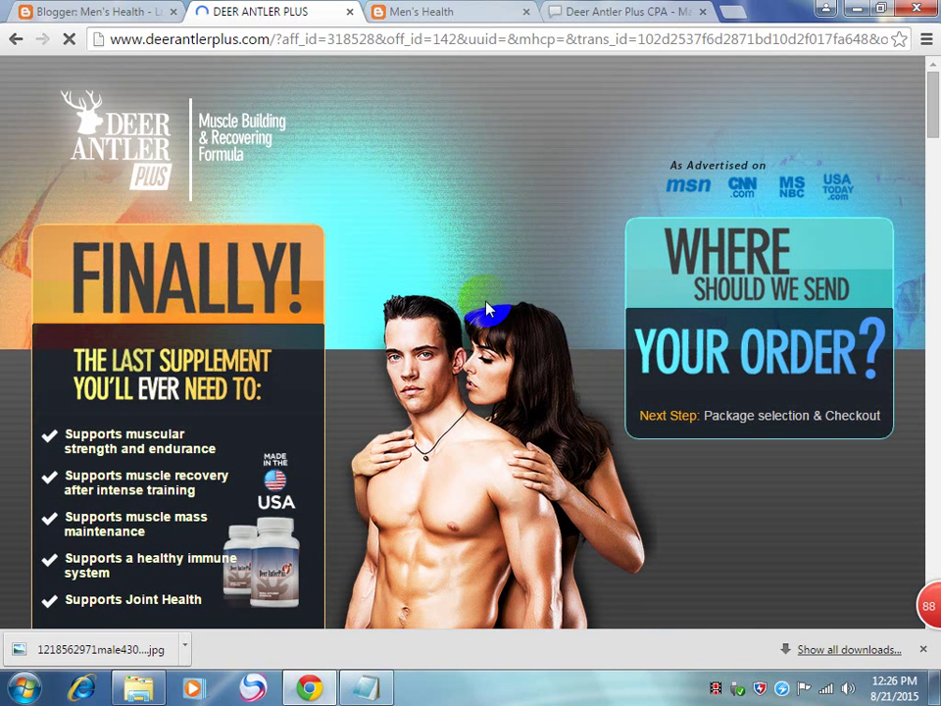
Step: Close the live Men's Health blog tab and return to the Deer Antler Plus page
left_click(434, 11)
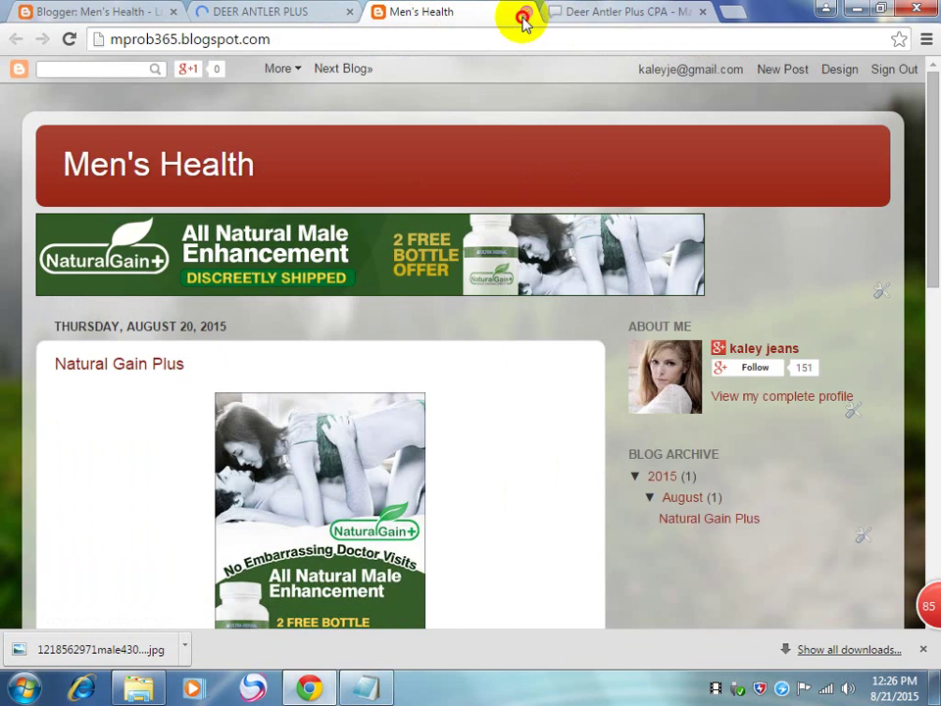
left_click(525, 12)
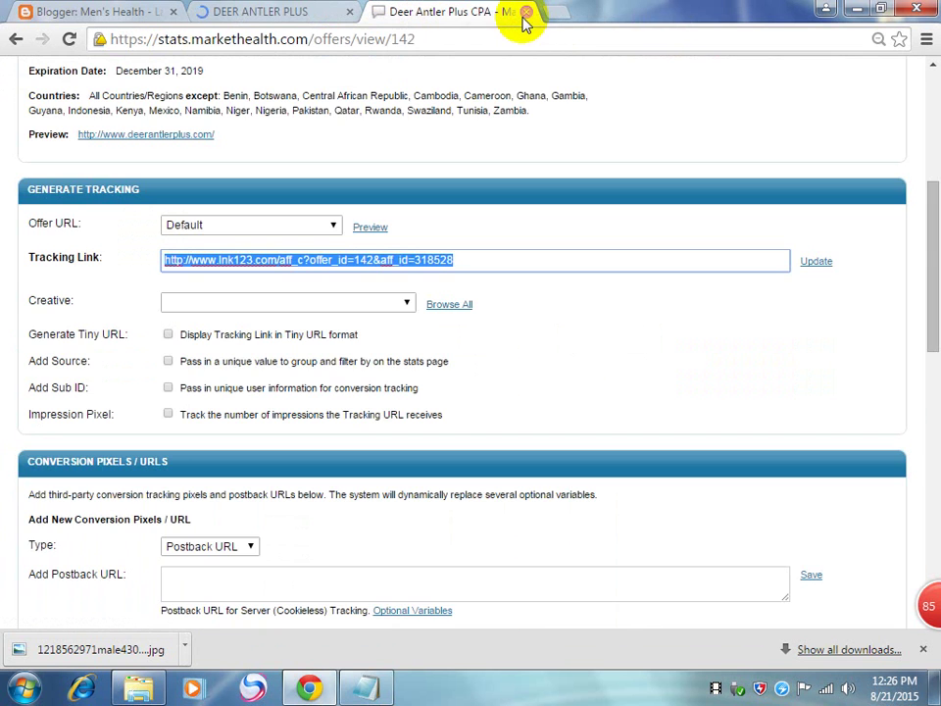
left_click(243, 11)
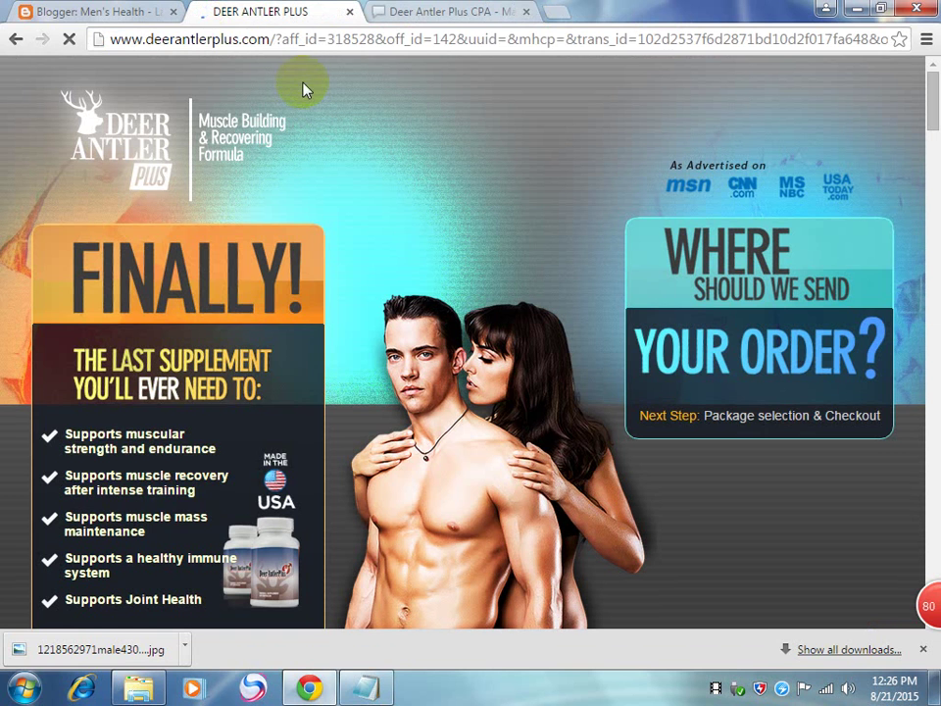
Step: Close the Deer Antler Plus sales page and save the Men's Health layout arrangement
left_click(65, 10)
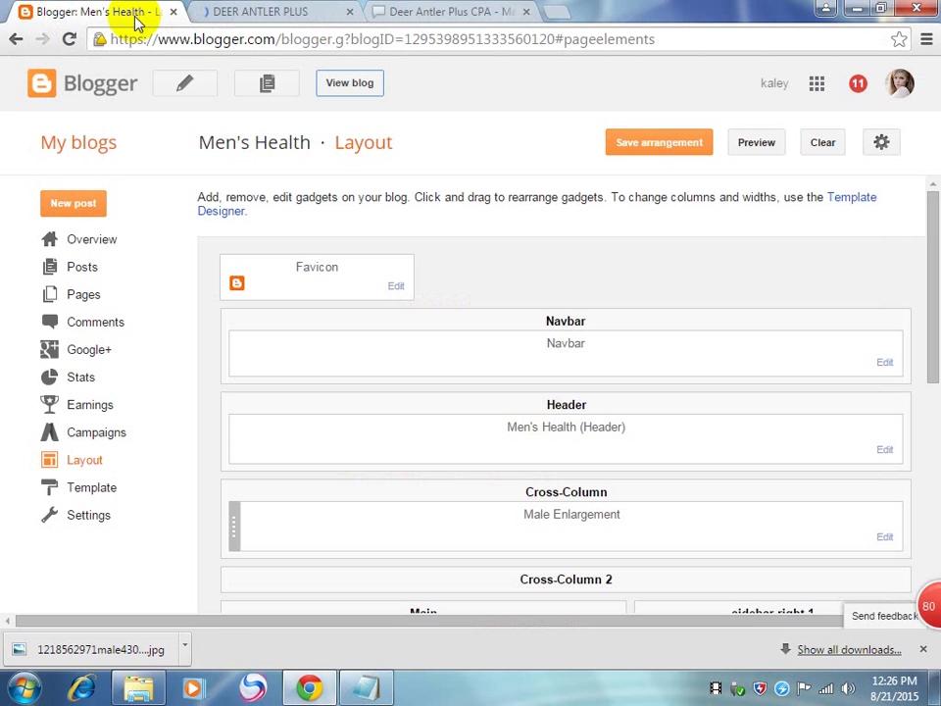
left_click(349, 11)
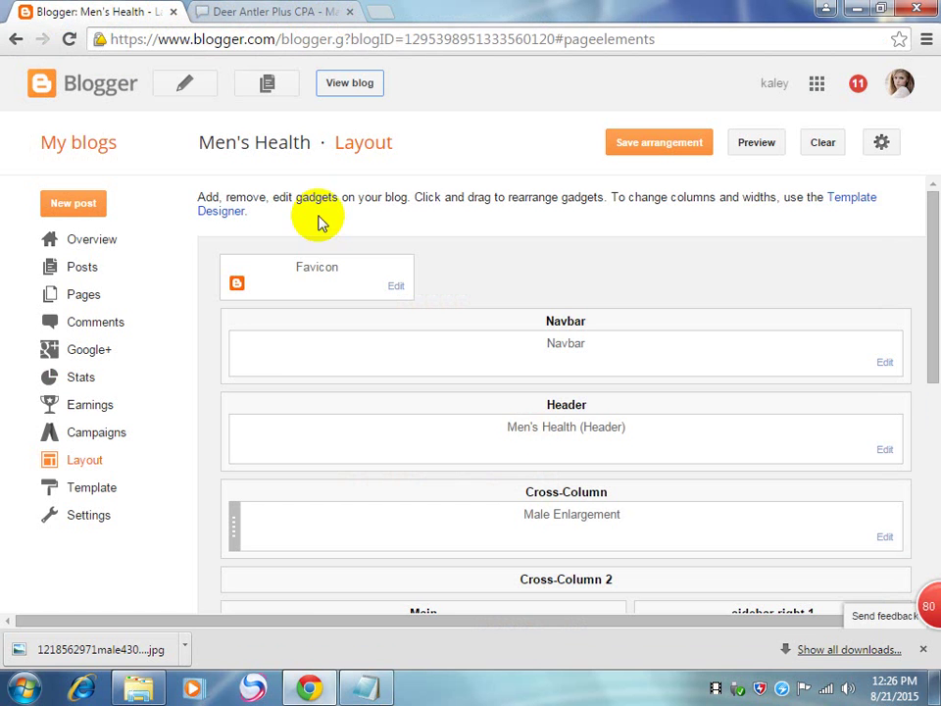
left_click(95, 213)
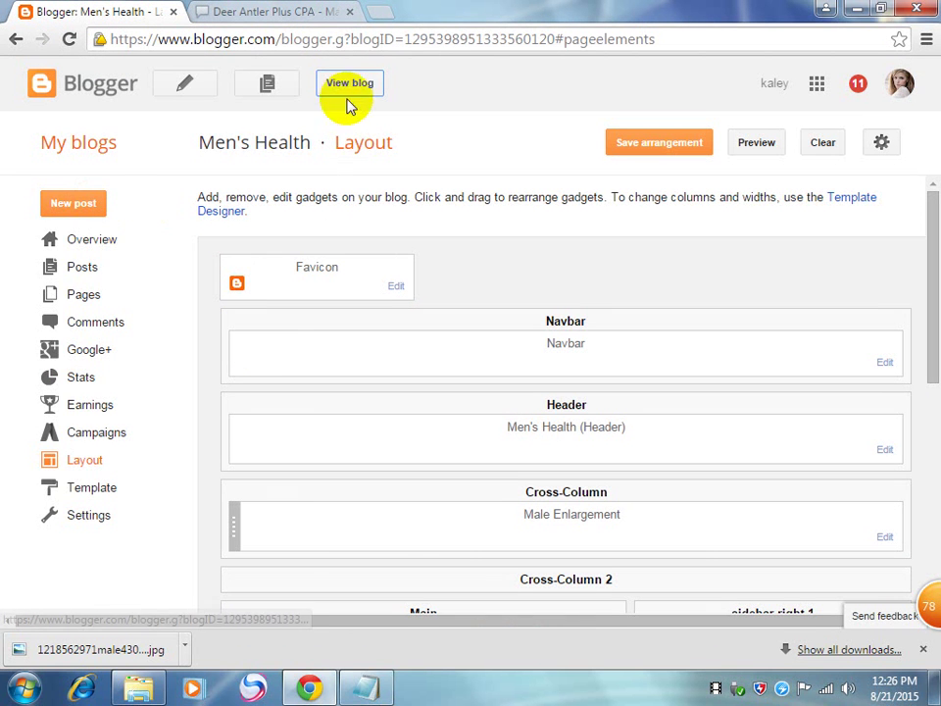
left_click(676, 149)
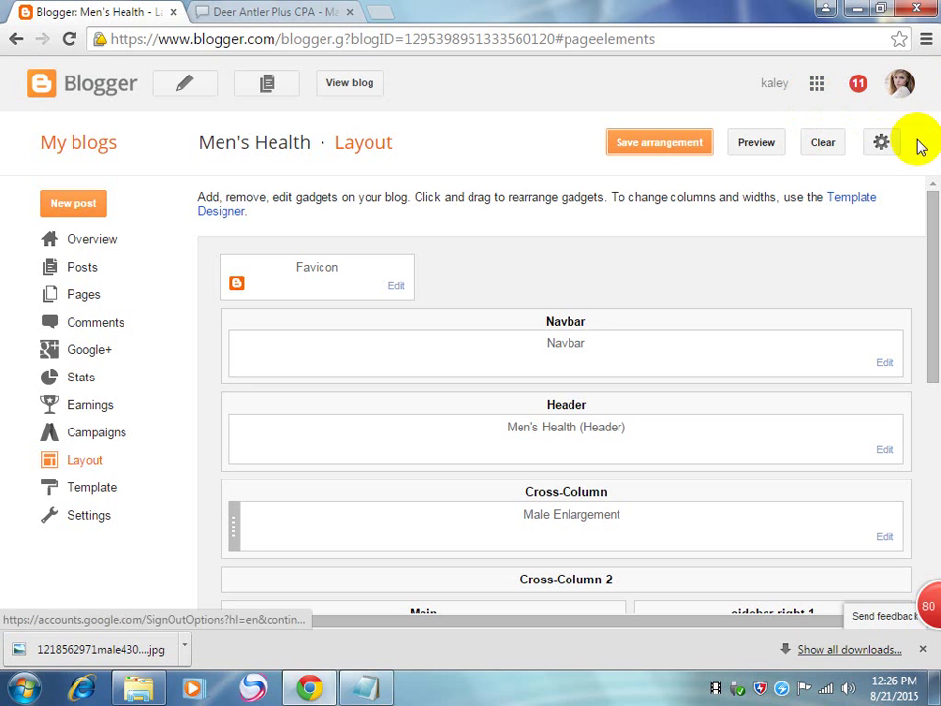
left_click_drag(936, 227, 936, 215)
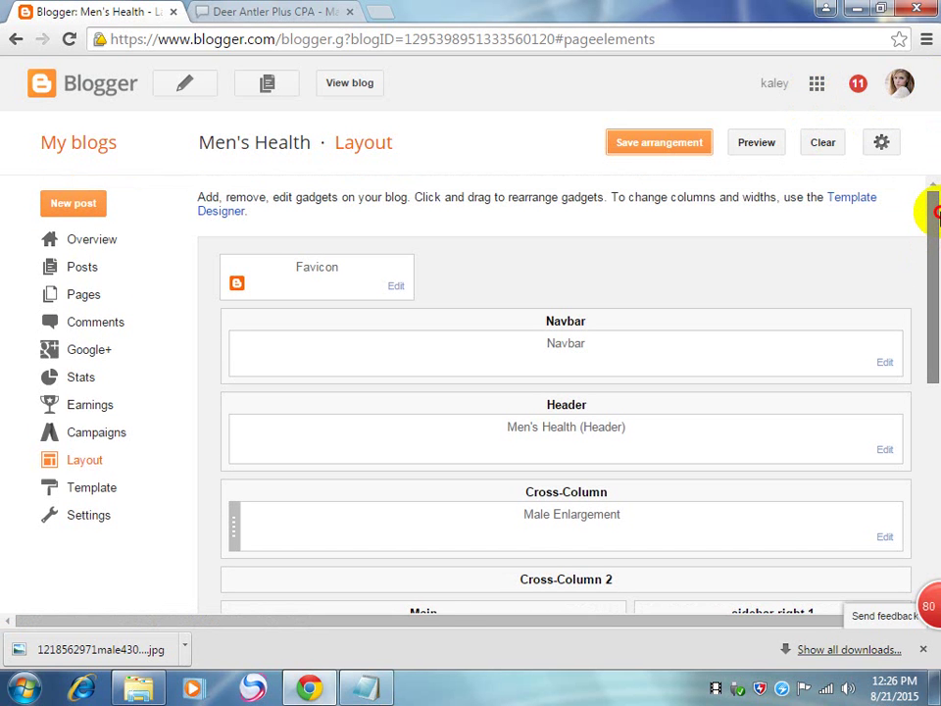
left_click_drag(936, 233, 936, 164)
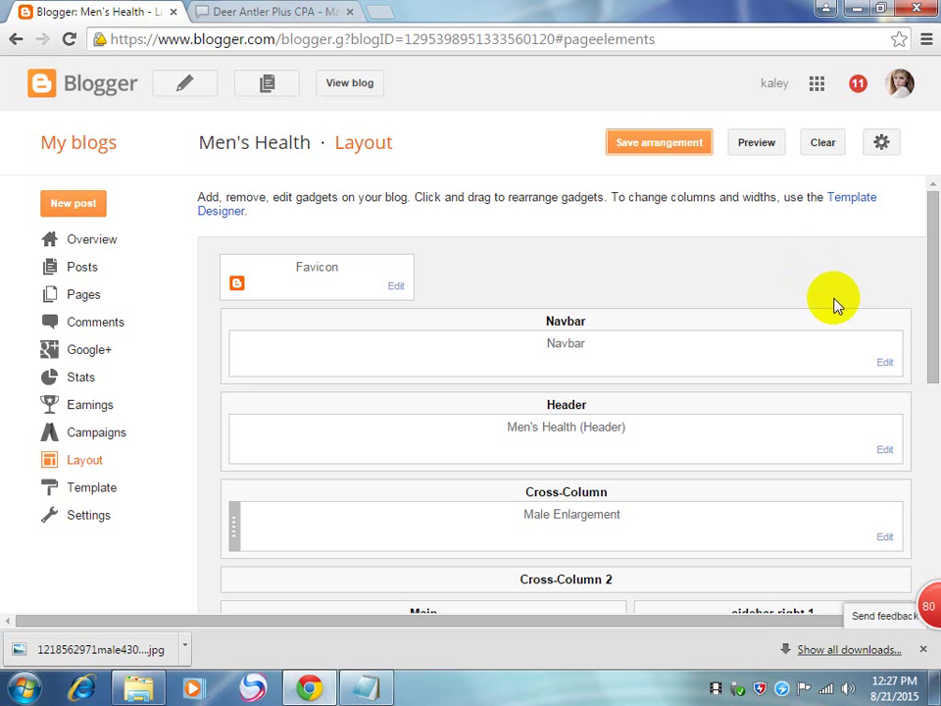
left_click(938, 240)
left_click_drag(937, 240, 931, 200)
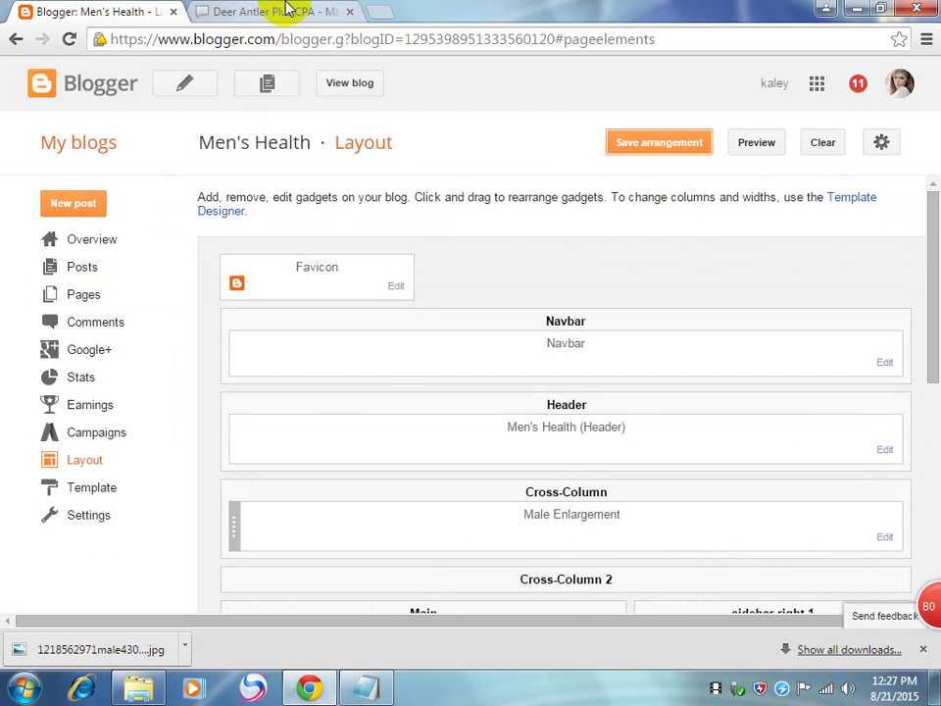
Step: Glance at the Deer Antler Plus CPA offer page, then verify the gadget in sidebar-right-1
left_click(284, 11)
scroll(393, 345, "up", 3)
left_click(105, 13)
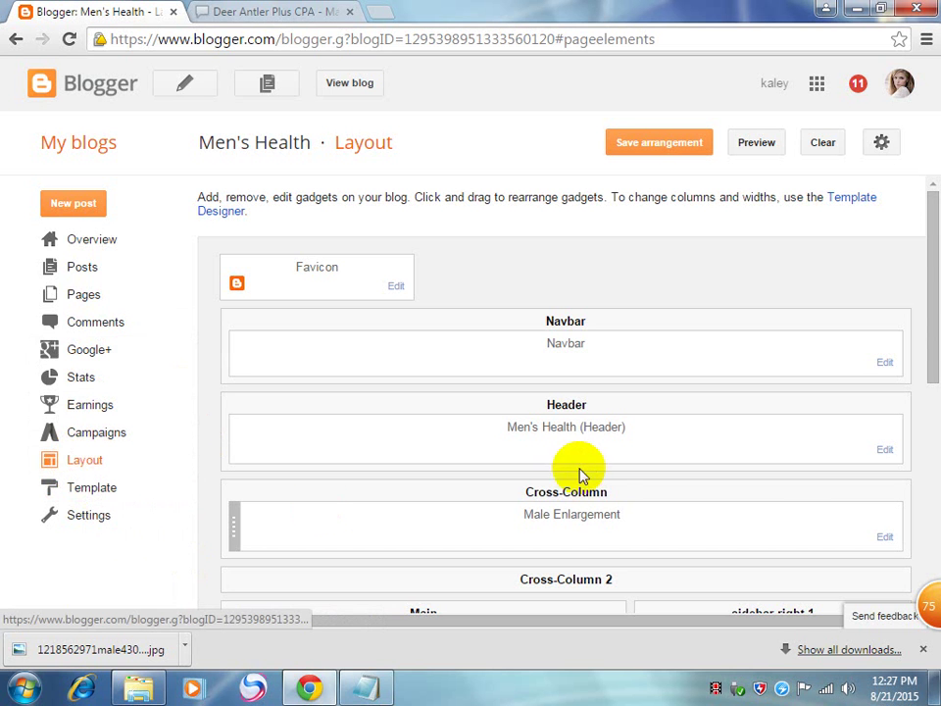
scroll(598, 496, "down", 5)
scroll(677, 324, "up", 3)
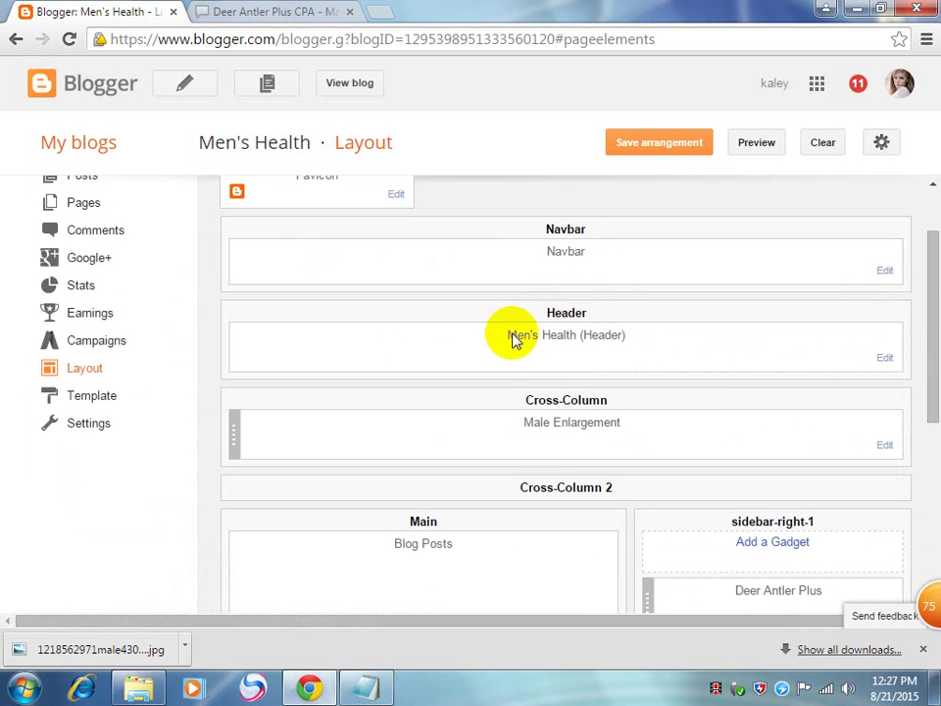
scroll(673, 523, "down", 1)
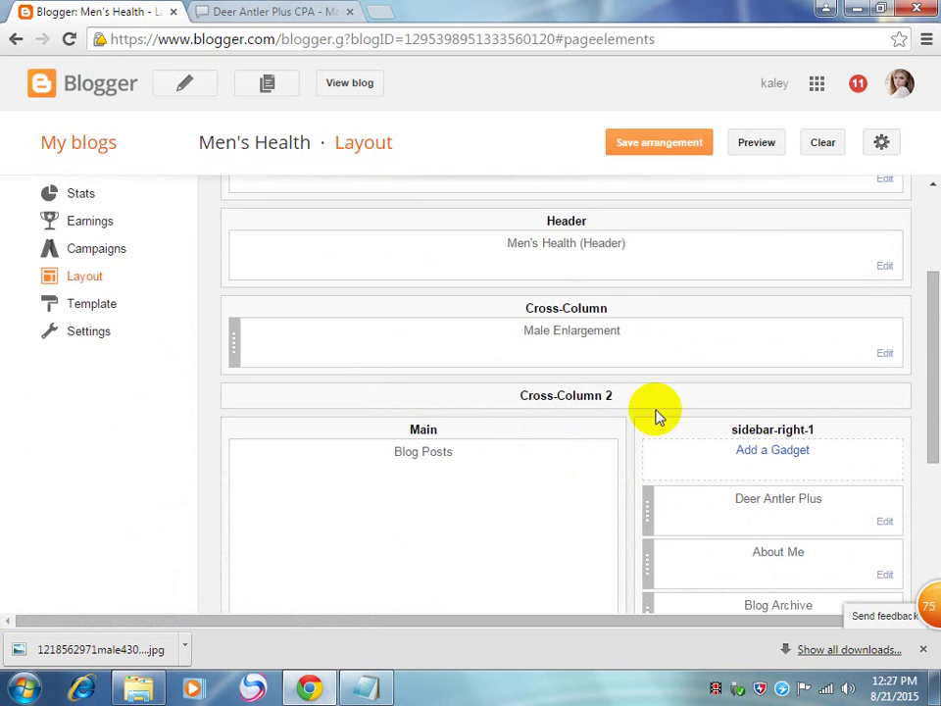
Step: Add a Pages gadget listing the Home page to the layout
left_click(759, 450)
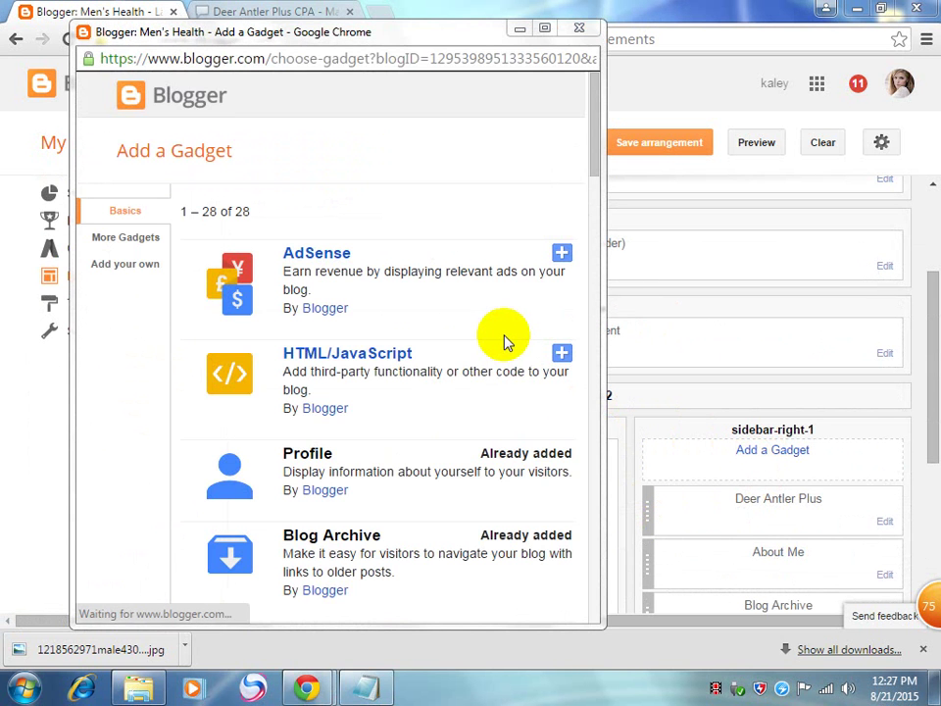
left_click_drag(594, 191, 592, 299)
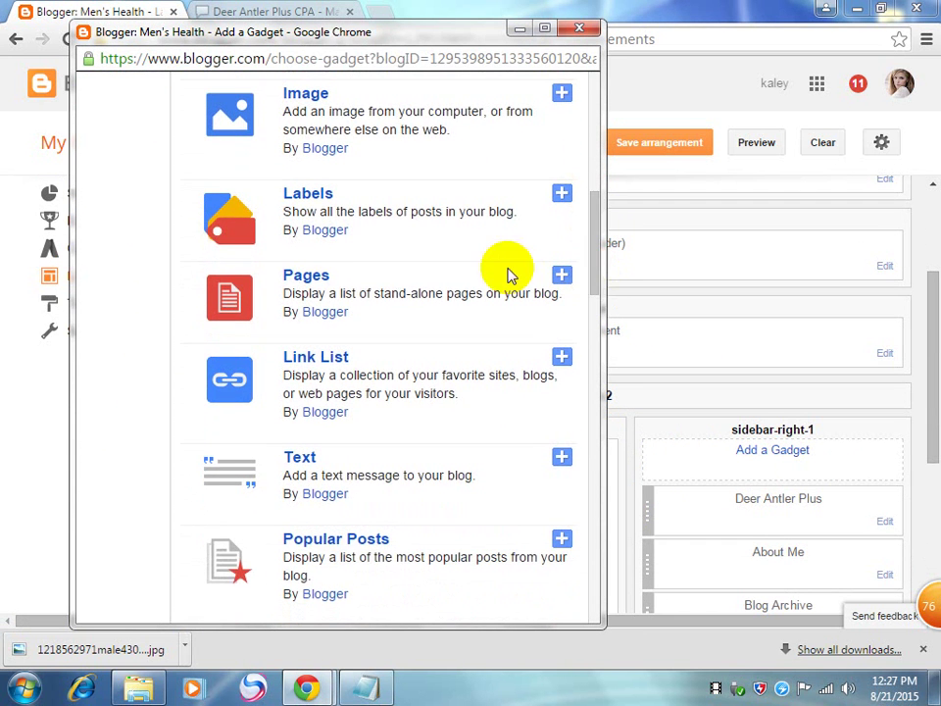
left_click(313, 279)
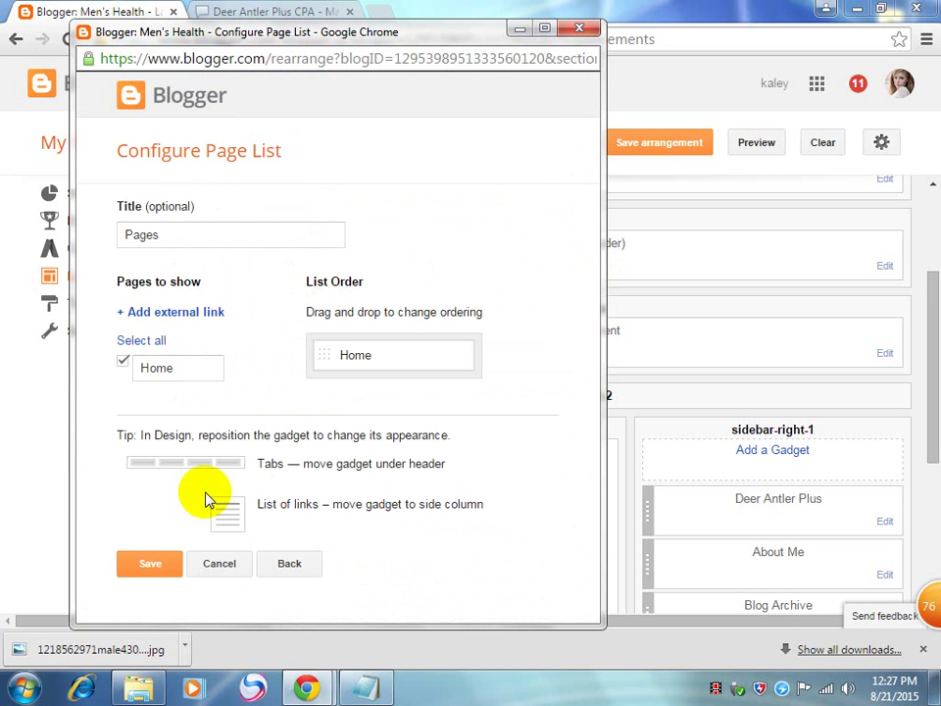
left_click(153, 566)
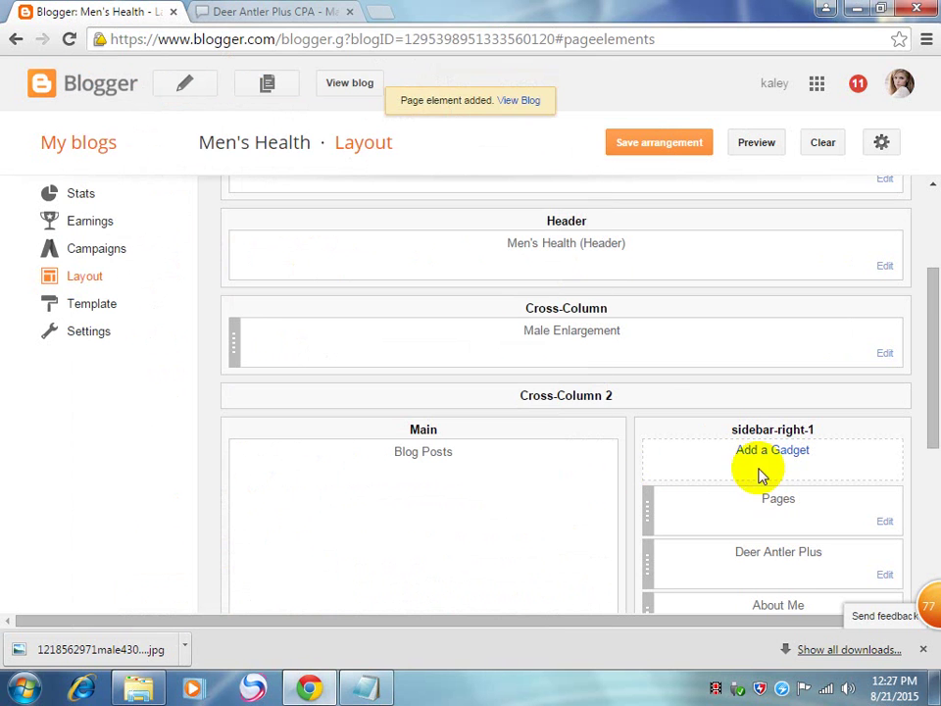
Step: Move the Pages gadget into Cross-Column 2 under the header and save the arrangement
left_click_drag(782, 503, 558, 384)
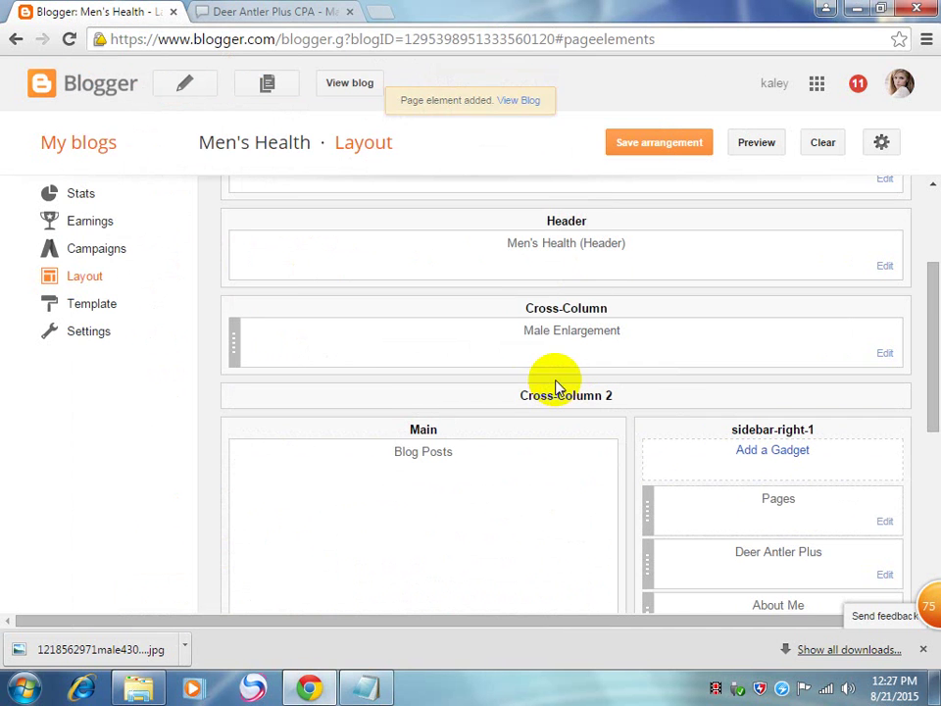
left_click_drag(784, 490, 559, 384)
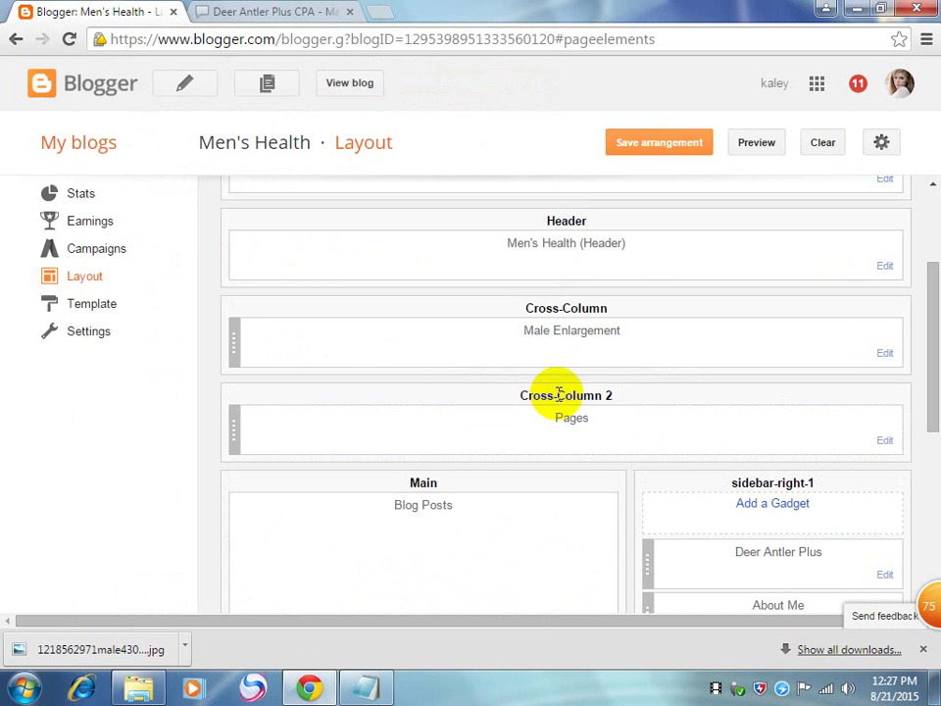
left_click(658, 147)
Step: Open the live Men's Health blog in a new tab, then return to the layout editor
left_click(343, 86)
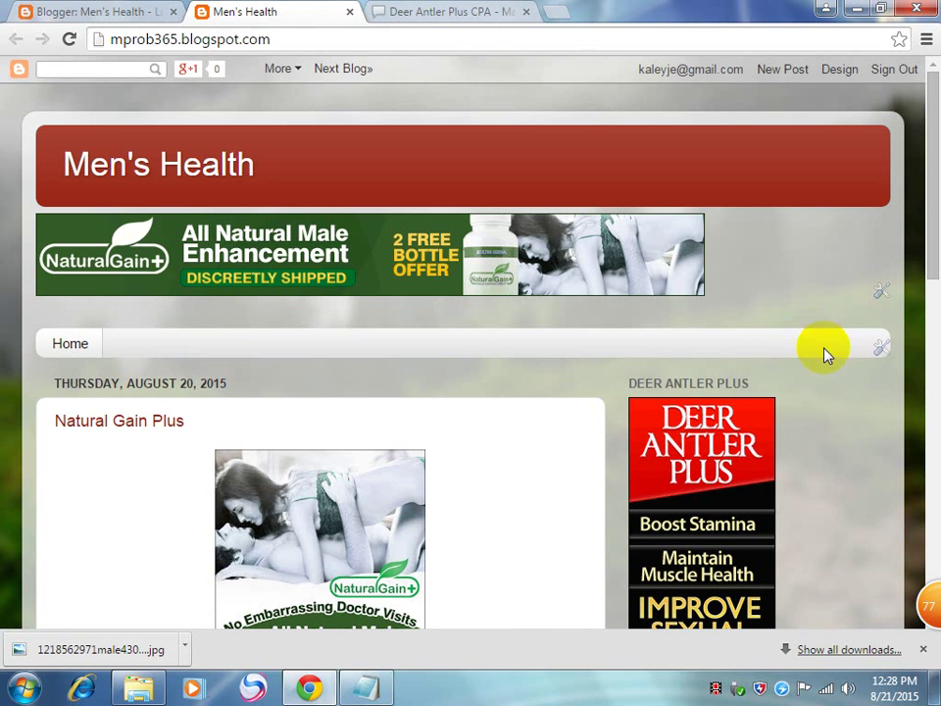
left_click(163, 9)
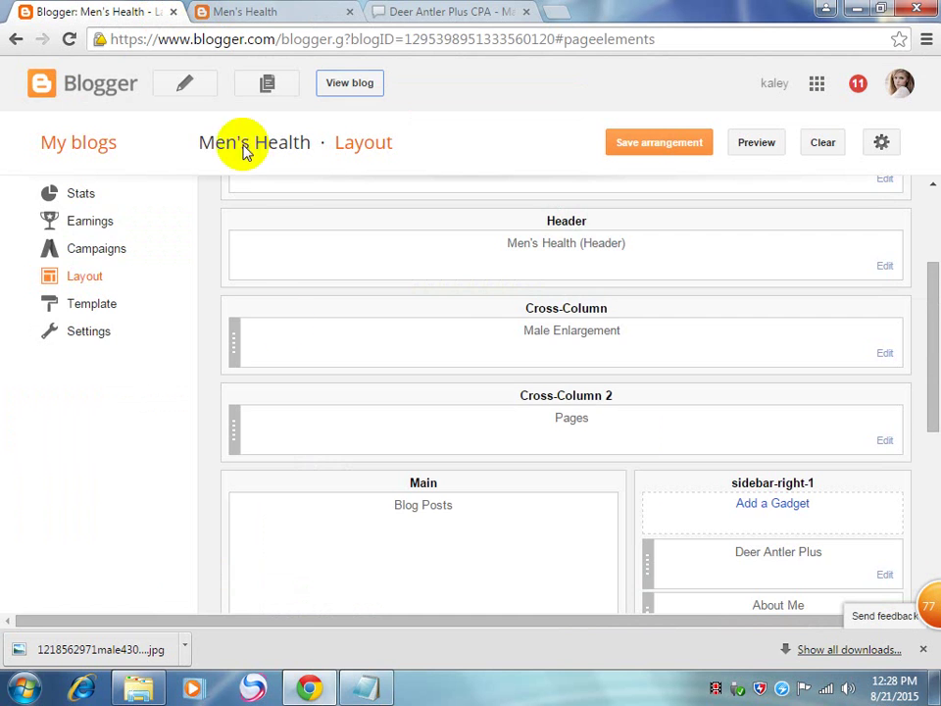
scroll(173, 325, "up", 3)
Step: Start a new page from the Pages list, then abandon it and go back
left_click(63, 294)
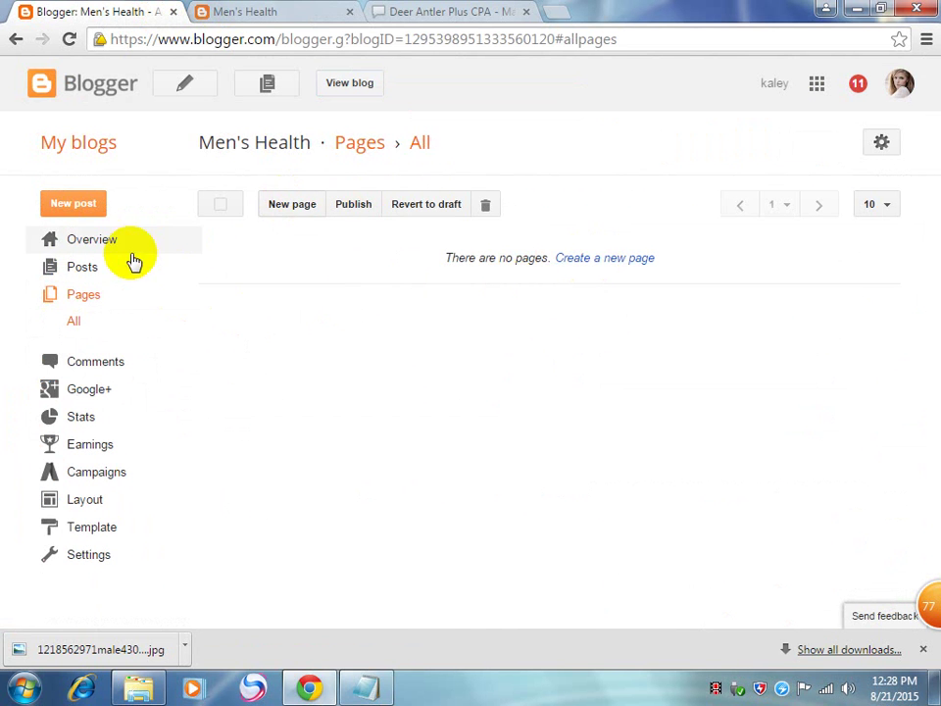
left_click(300, 204)
left_click(271, 131)
left_click(114, 305)
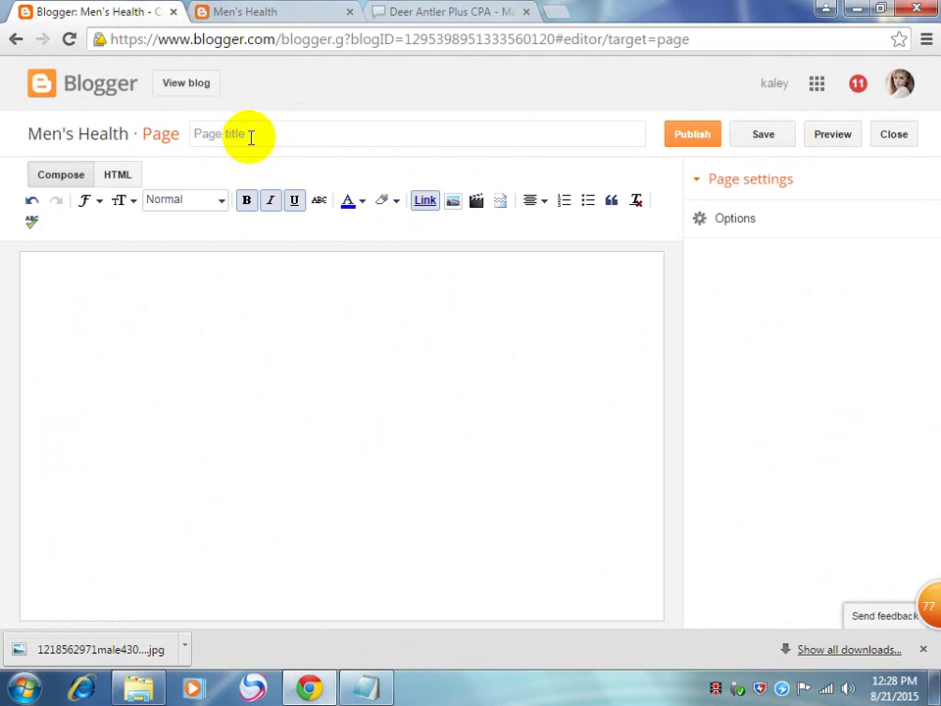
left_click(18, 40)
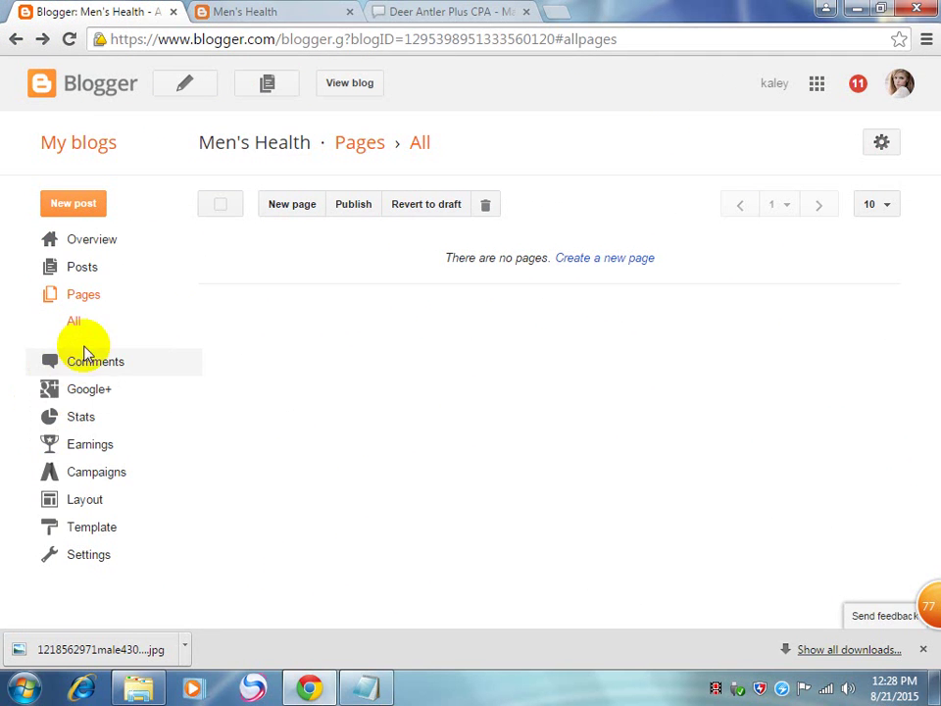
Step: Check the Home tab bar on the live blog, then return to the Pages list
left_click(250, 10)
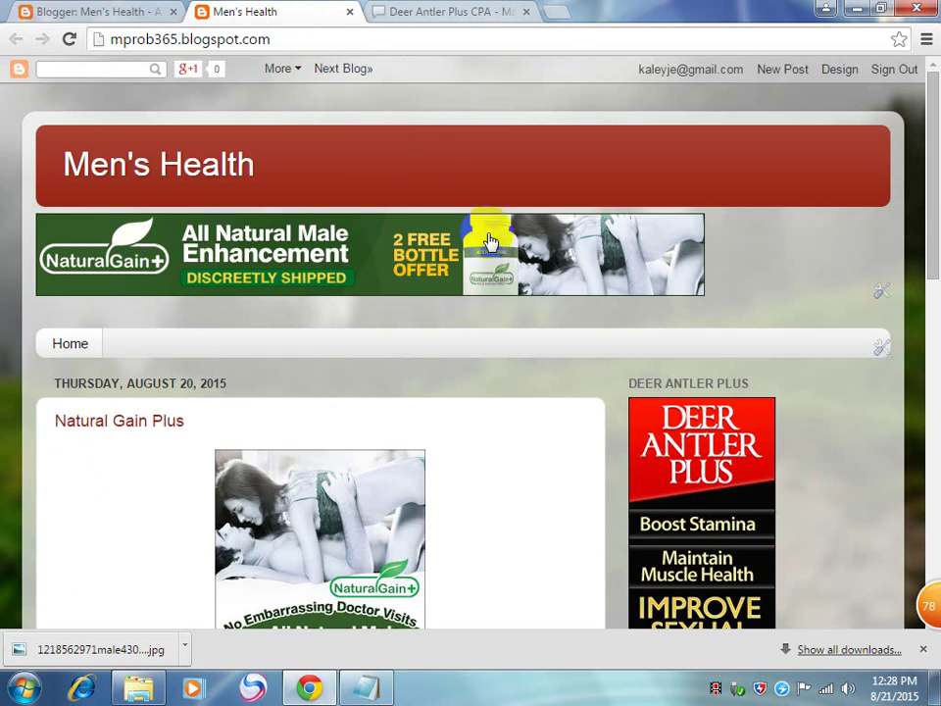
scroll(486, 230, "down", 10)
scroll(493, 240, "up", 15)
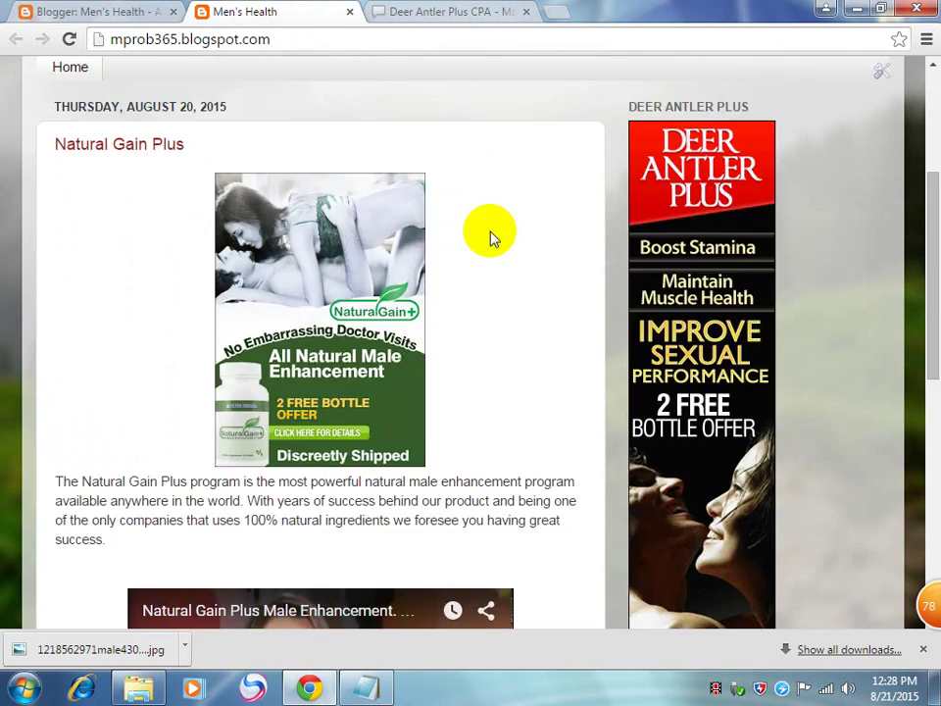
left_click(74, 9)
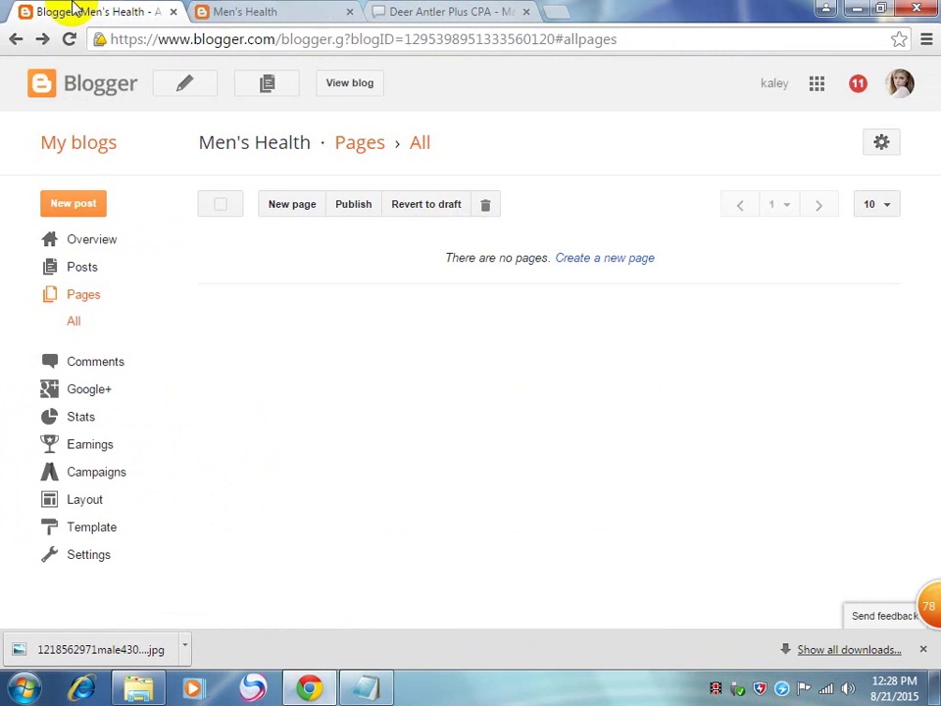
Step: Open MarketHealth's All Offers list, view the Pet Health category, then go back to the categories
left_click(416, 10)
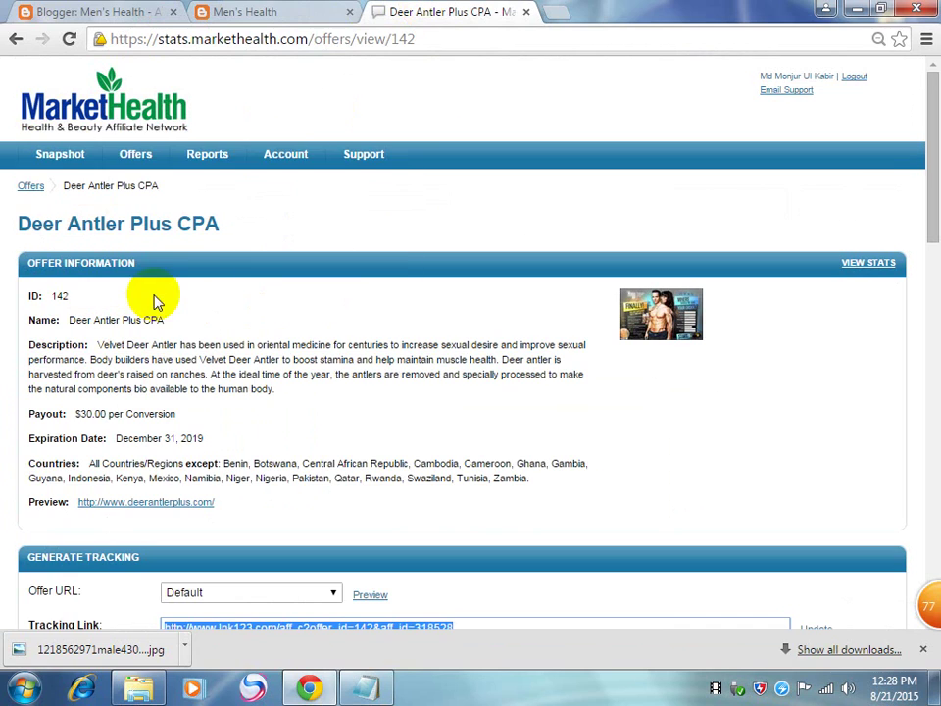
mouse_move(145, 157)
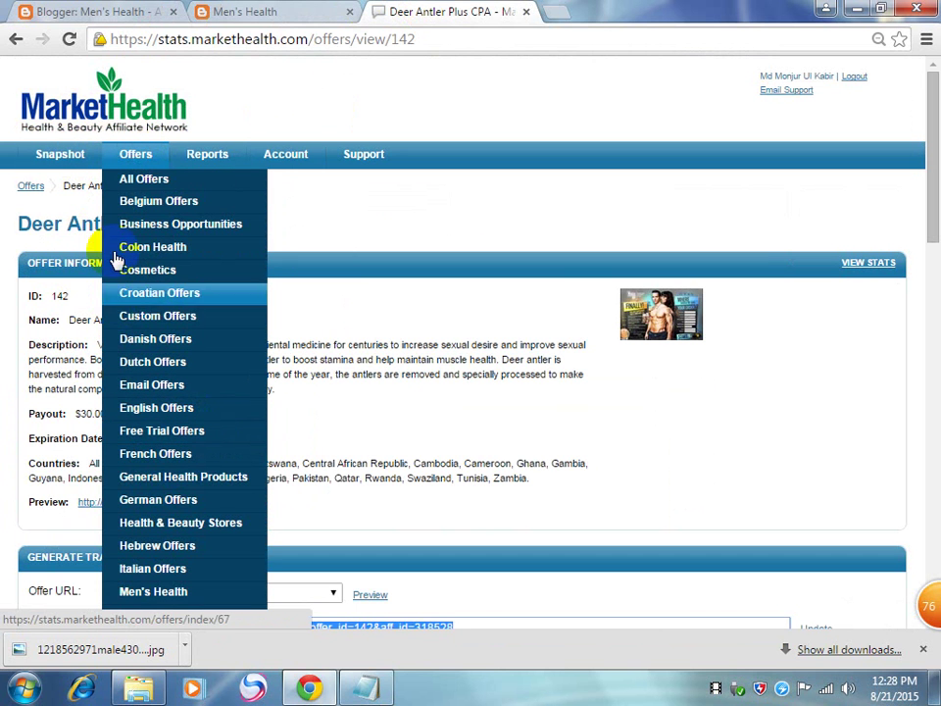
left_click(131, 178)
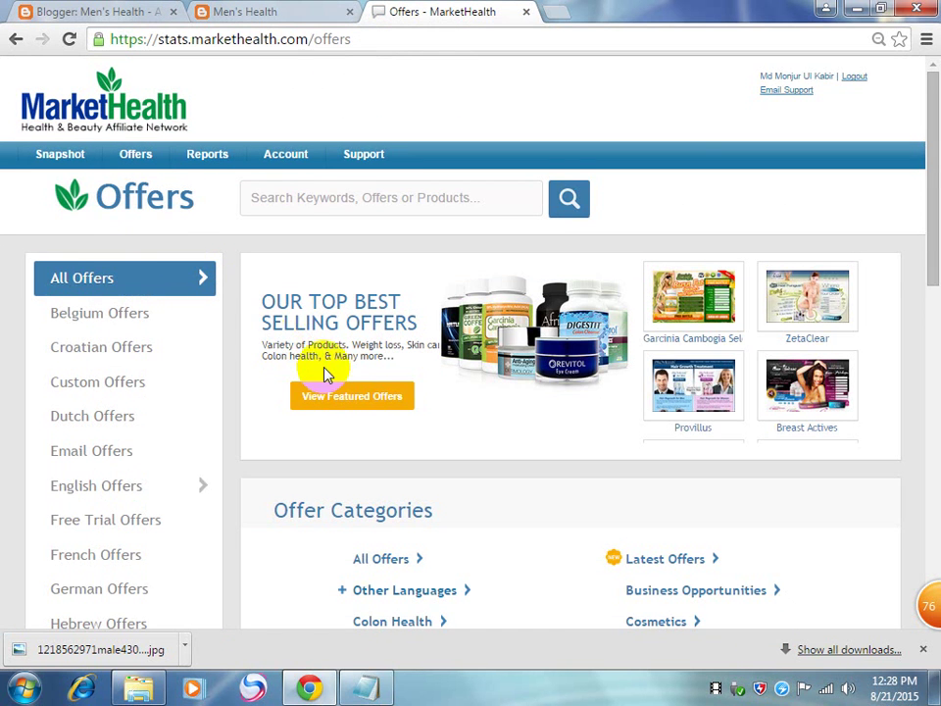
scroll(334, 376, "down", 3)
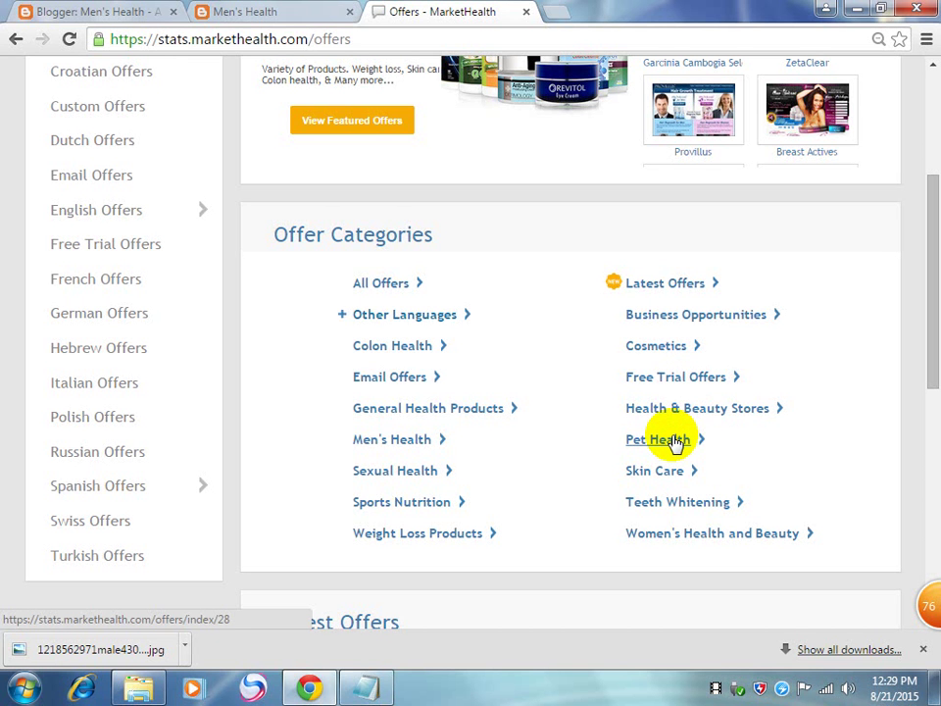
left_click(647, 441)
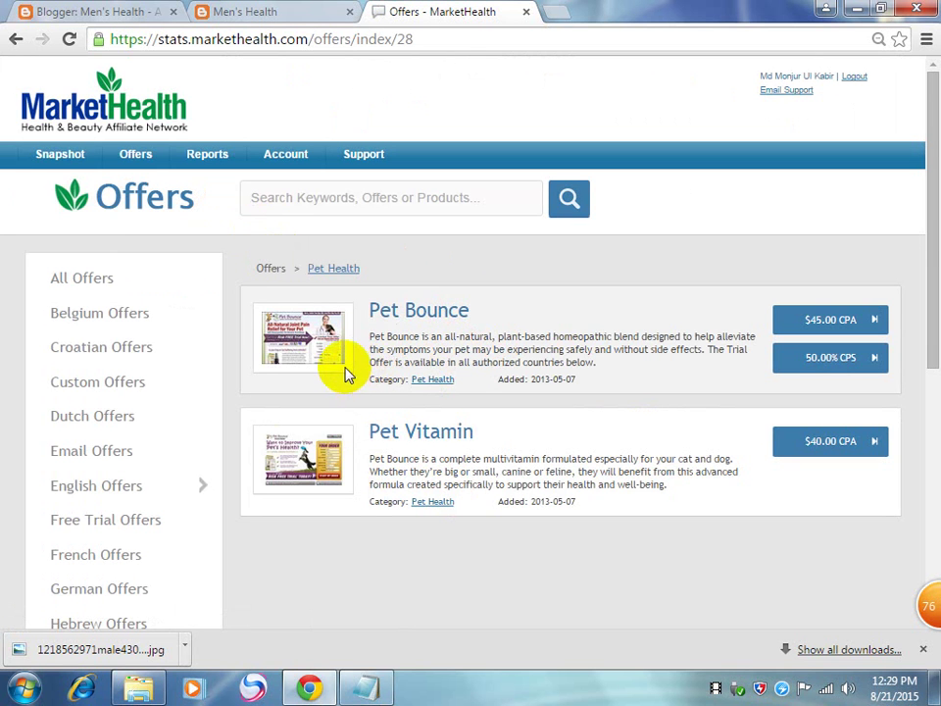
left_click(17, 41)
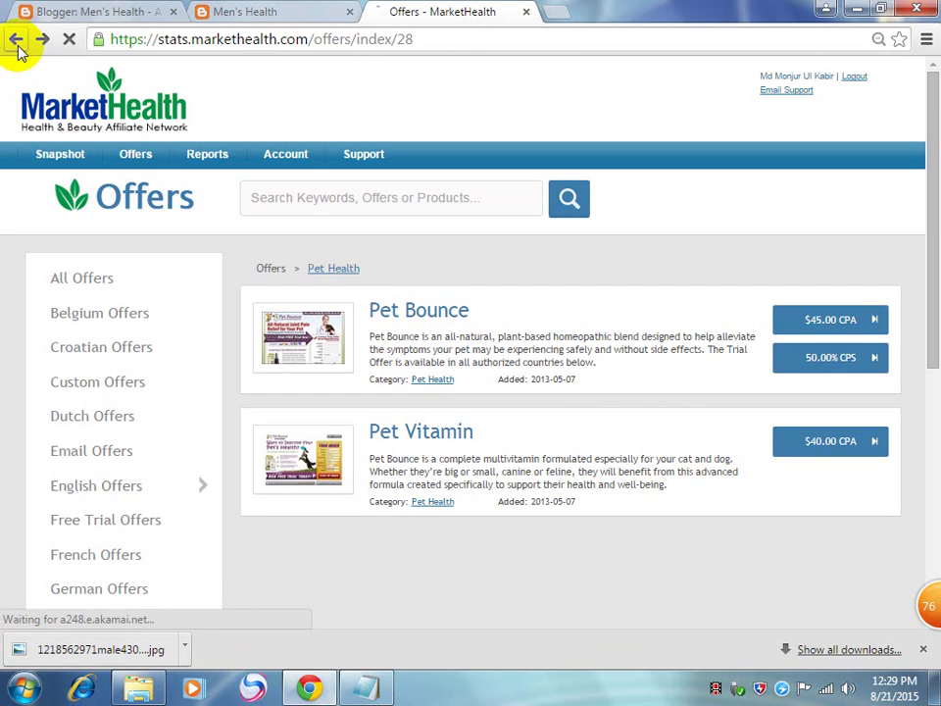